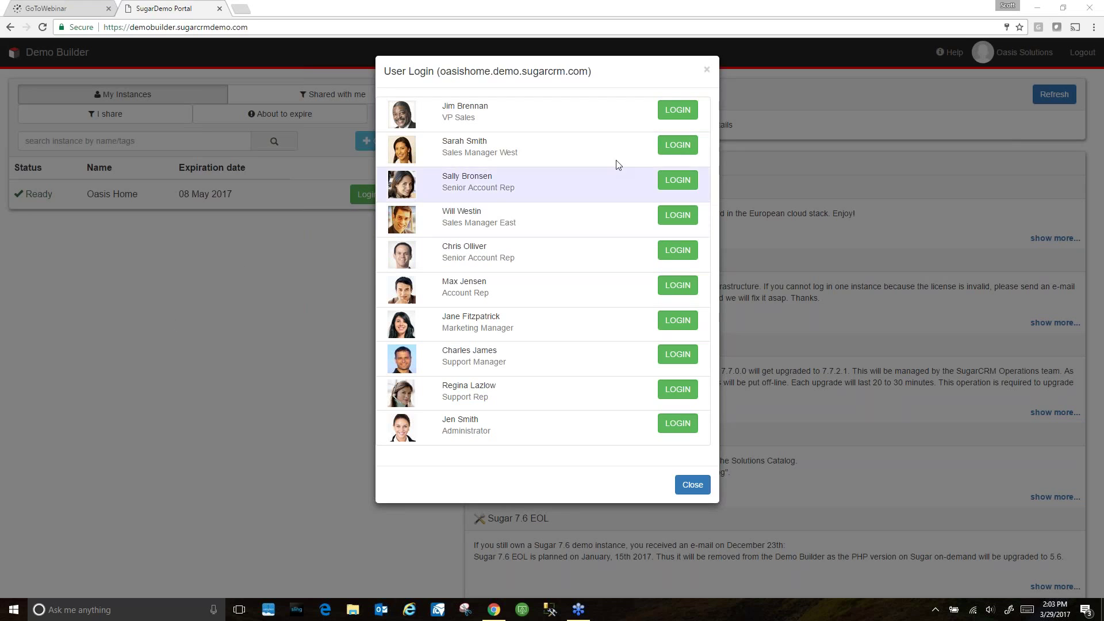
Log in to the demo instance as the VP Sales user and limit the Pipeline dashlet to that user's own records.
{"action": "left_click", "coordinate": [678, 110]}
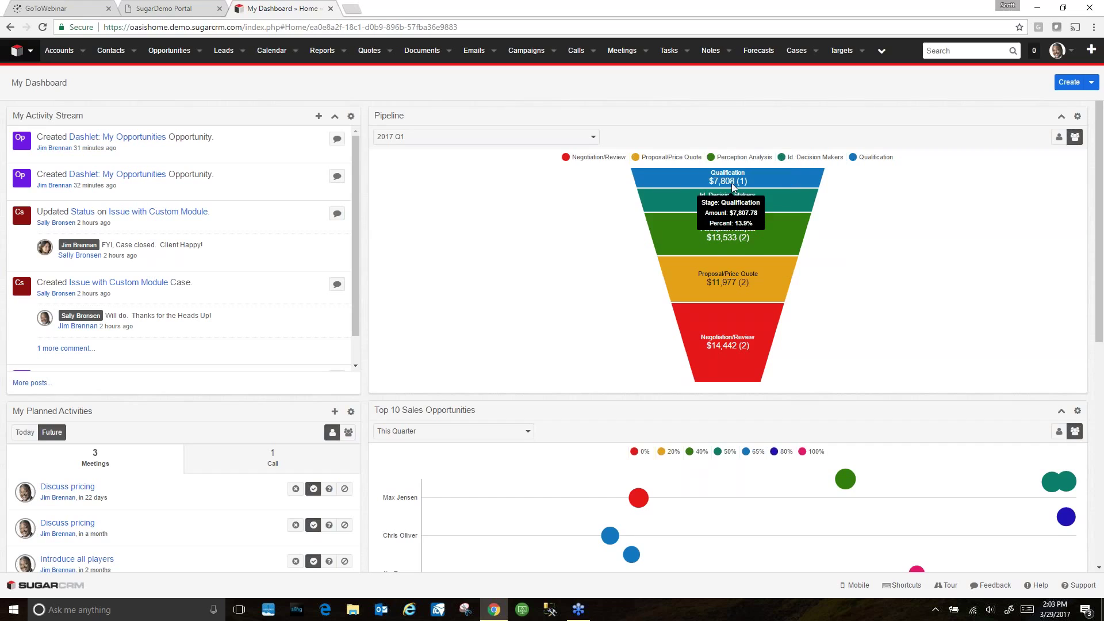
{"action": "mouse_move", "coordinate": [676, 183]}
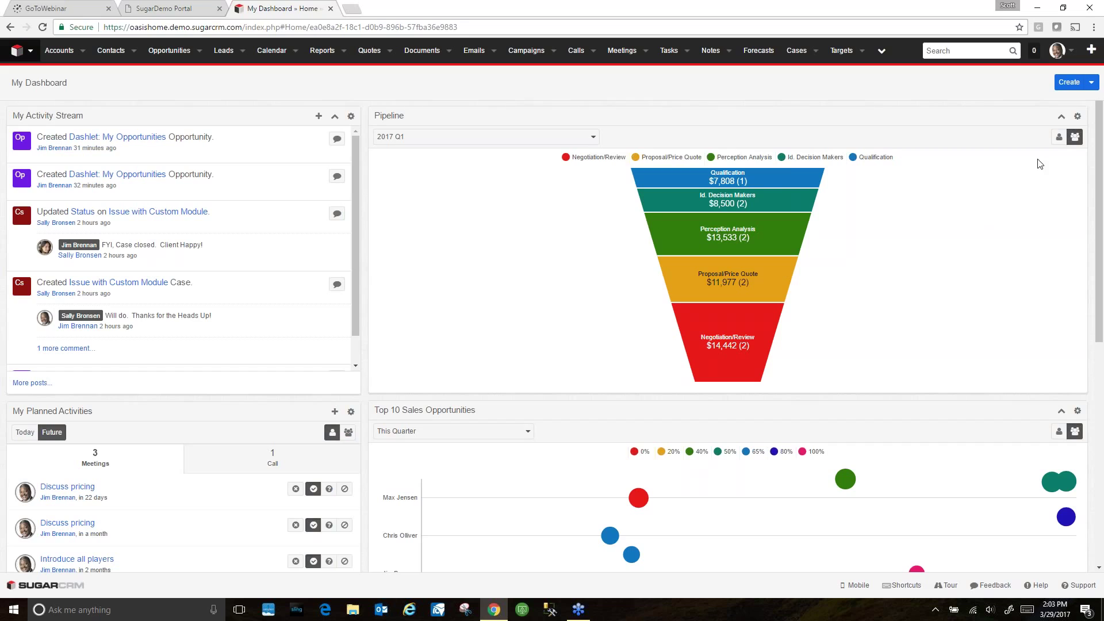
{"action": "left_click", "coordinate": [1059, 141]}
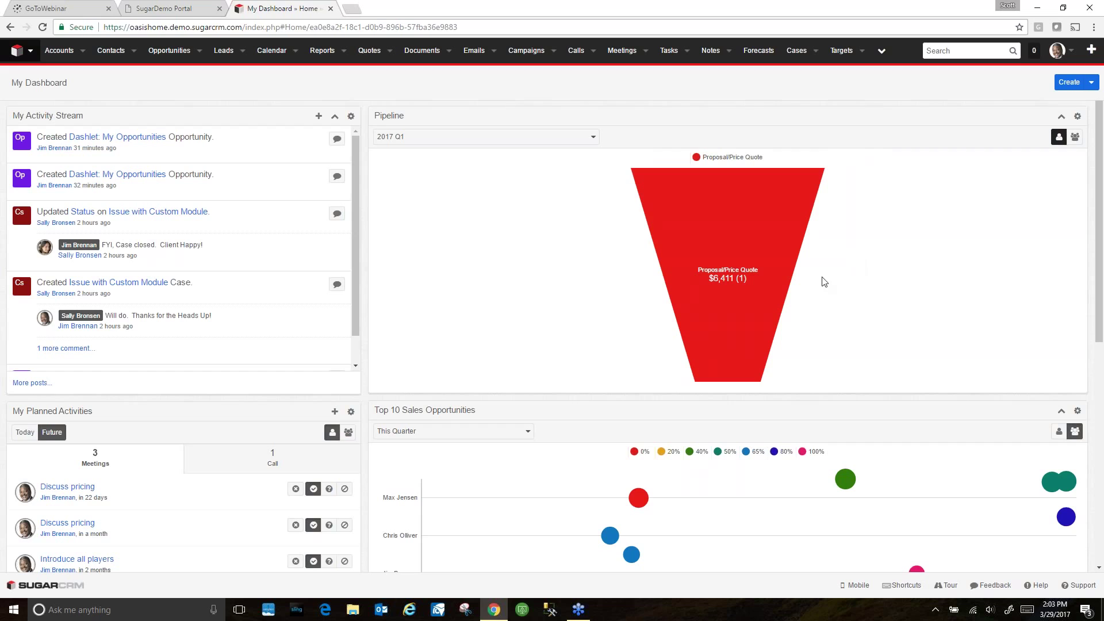
Limit the Top 10 Sales Opportunities dashlet to the logged-in user's own opportunities.
{"action": "scroll", "coordinate": [822, 313], "scroll_direction": "down", "scroll_amount": 2}
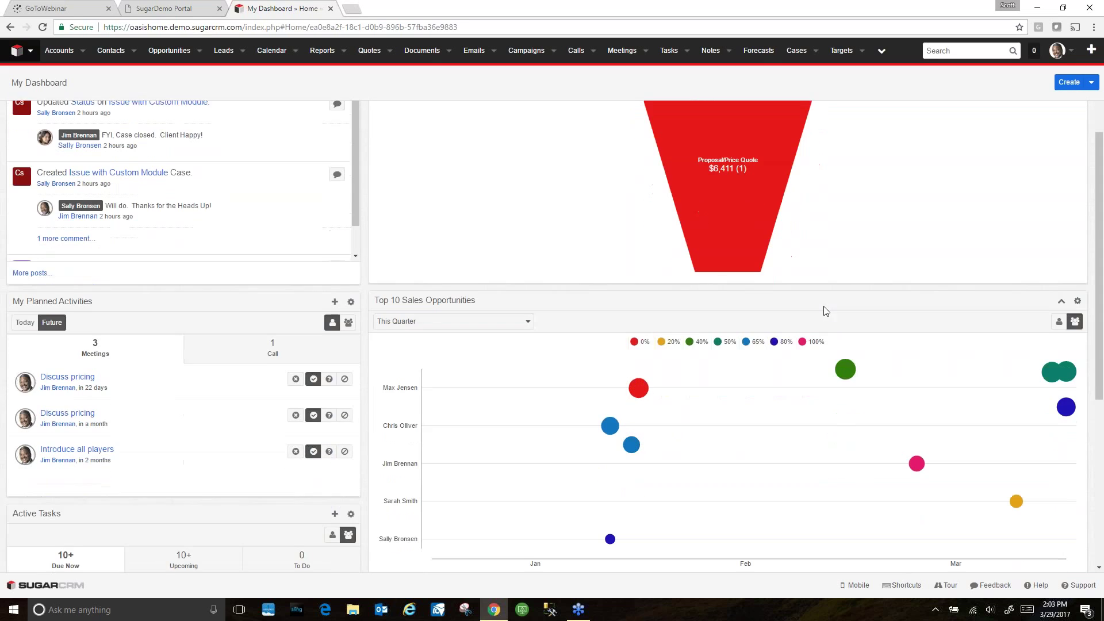
{"action": "scroll", "coordinate": [815, 302], "scroll_direction": "down", "scroll_amount": 1}
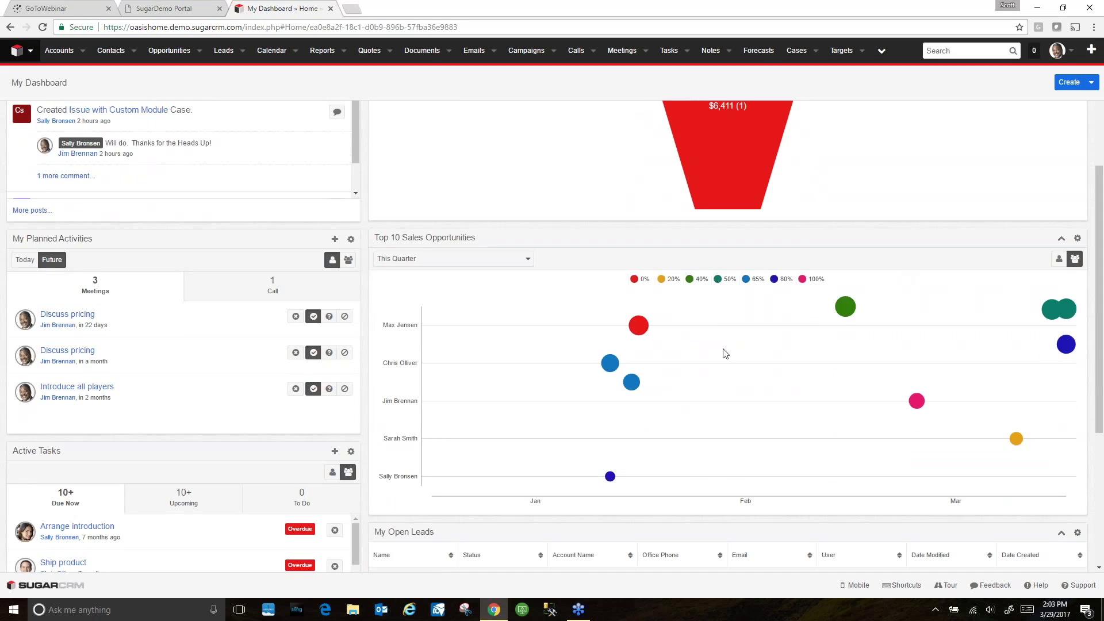
{"action": "mouse_move", "coordinate": [639, 325]}
{"action": "left_click", "coordinate": [1059, 259]}
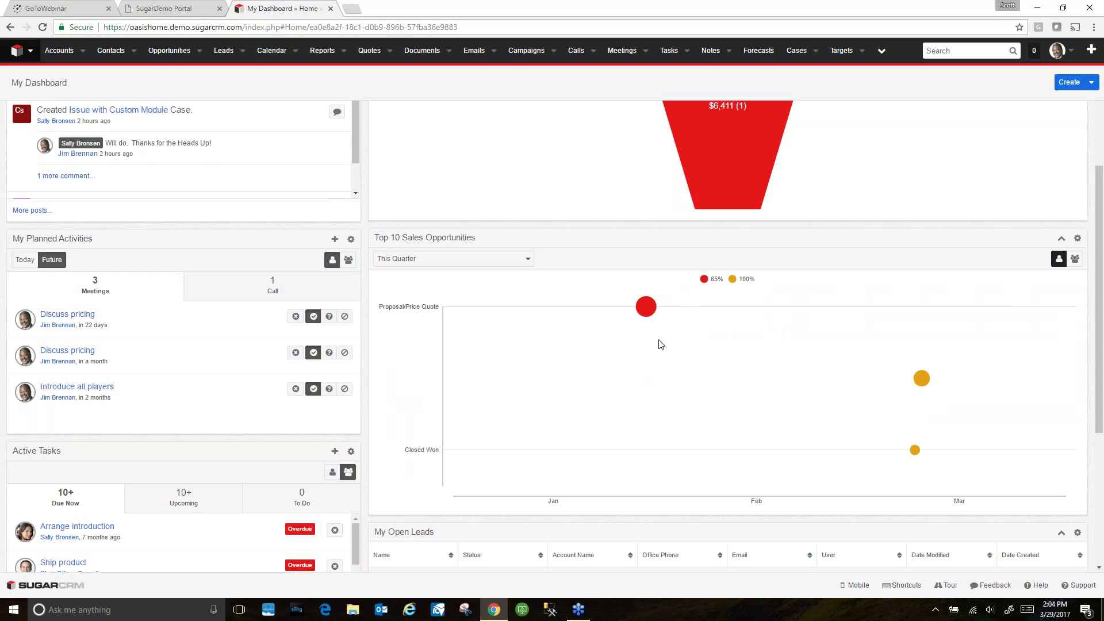
Limit the Active Tasks dashlet to the logged-in user's own tasks.
{"action": "scroll", "coordinate": [569, 360], "scroll_direction": "down", "scroll_amount": 2}
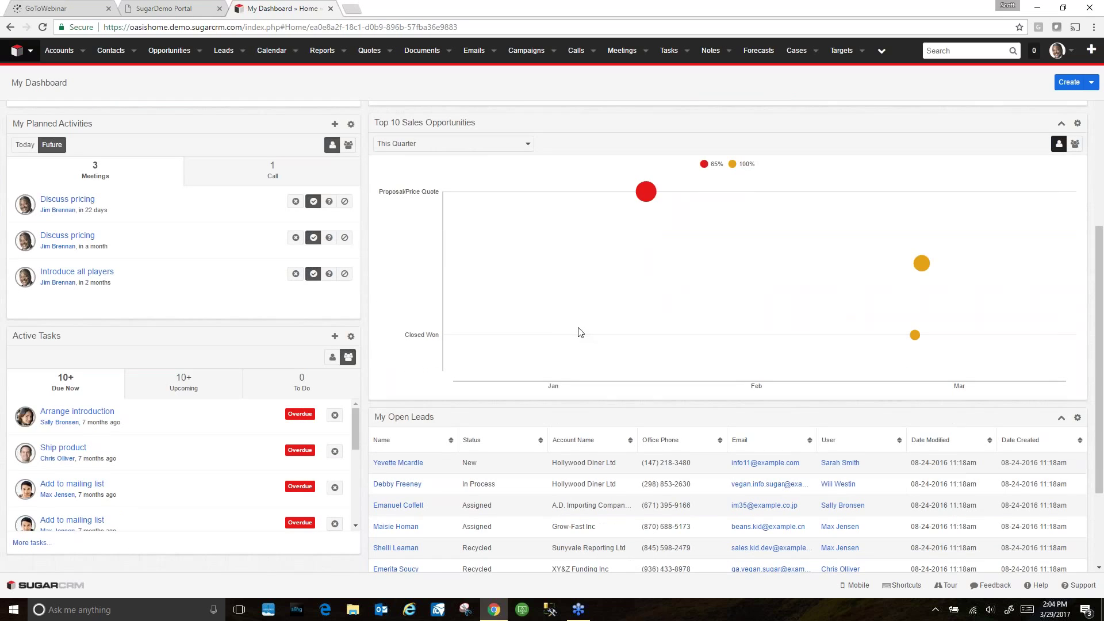
{"action": "scroll", "coordinate": [569, 339], "scroll_direction": "down", "scroll_amount": 2}
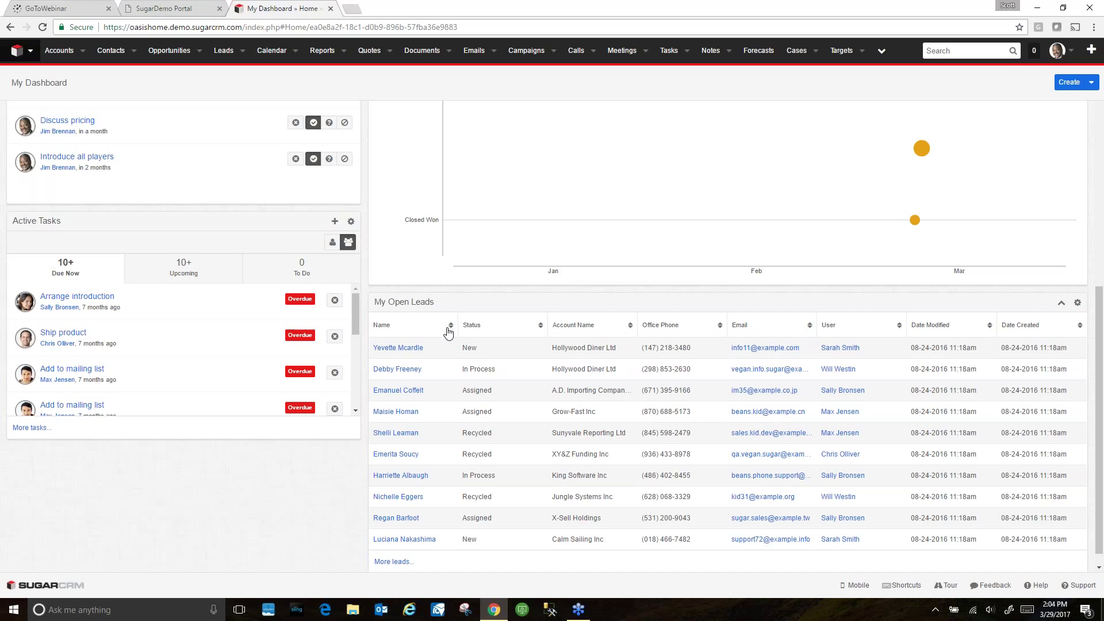
{"action": "scroll", "coordinate": [428, 311], "scroll_direction": "down", "scroll_amount": 1}
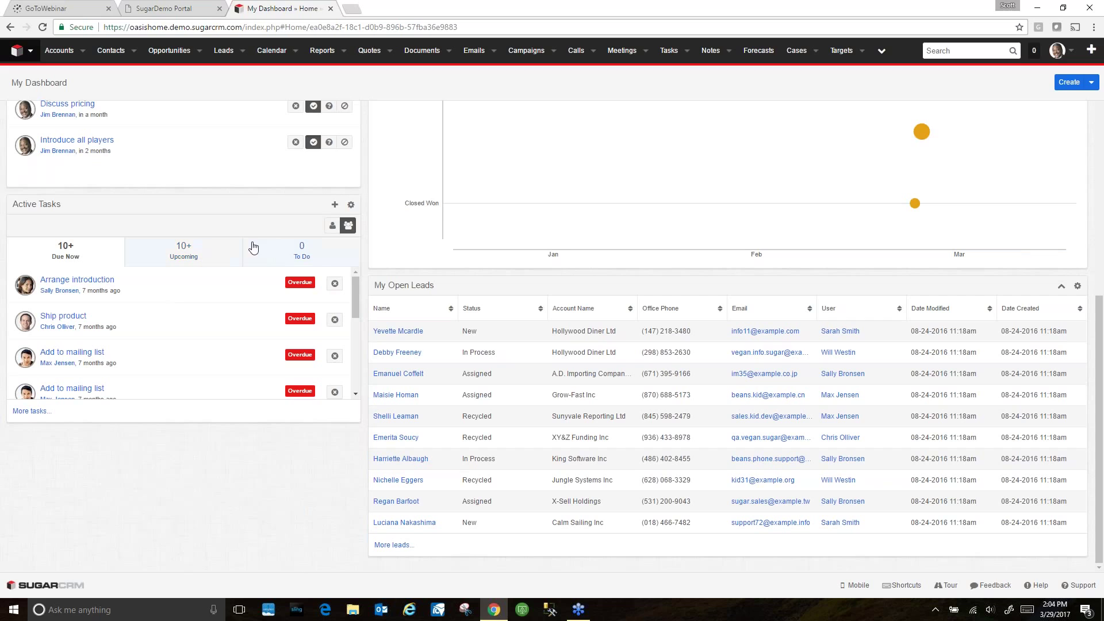
{"action": "left_click", "coordinate": [333, 226]}
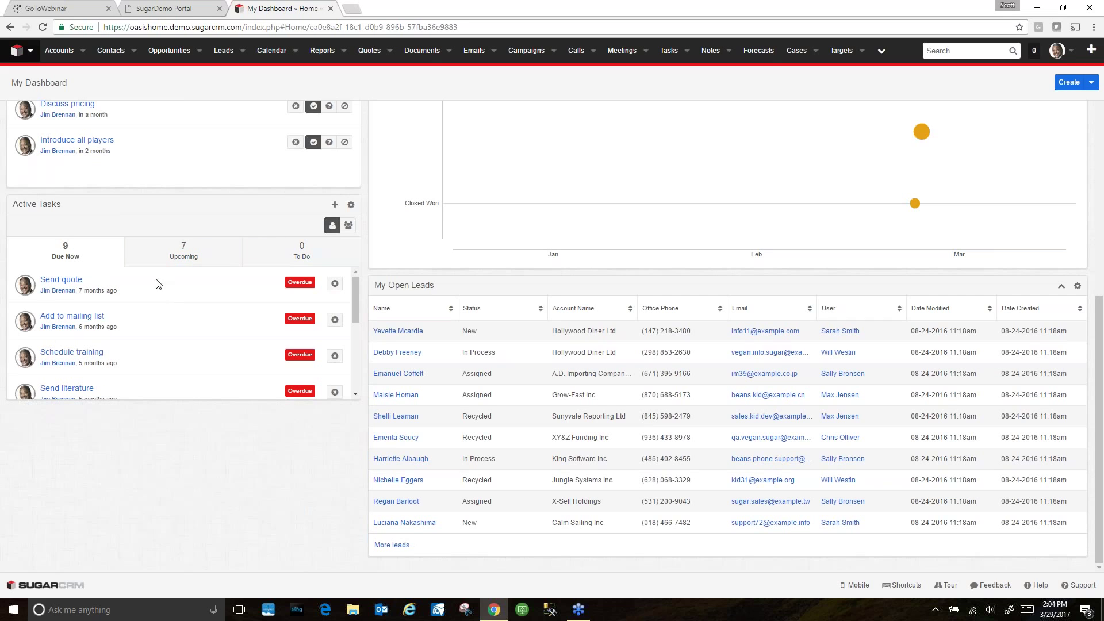
View the team's future calls in My Planned Activities, and return the dashlet to the user's own meetings.
{"action": "scroll", "coordinate": [144, 302], "scroll_direction": "up", "scroll_amount": 4}
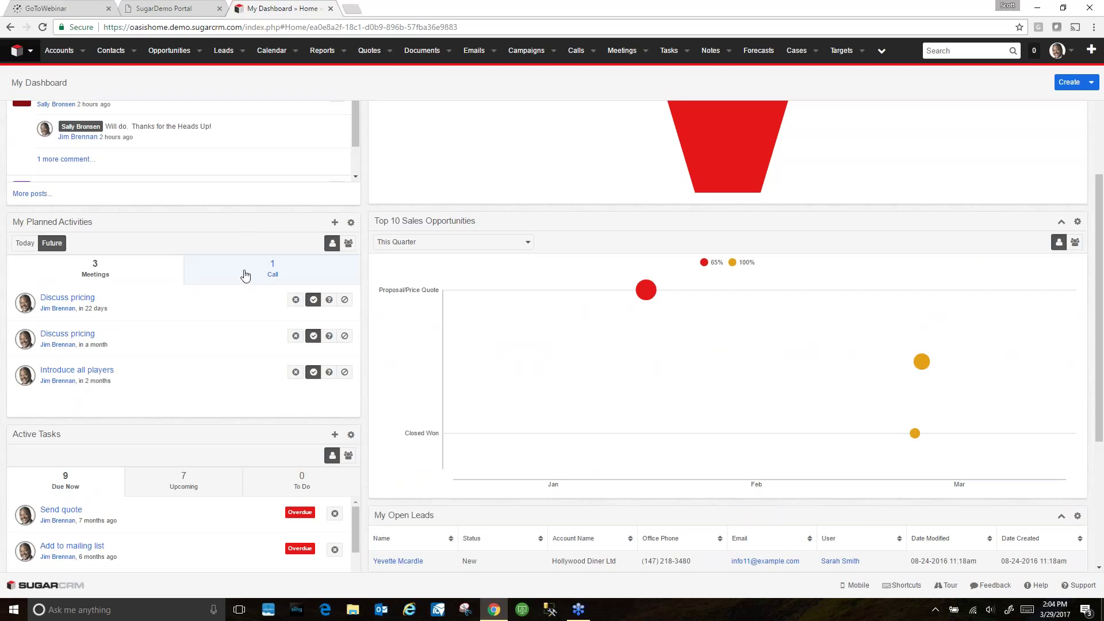
{"action": "left_click", "coordinate": [349, 244]}
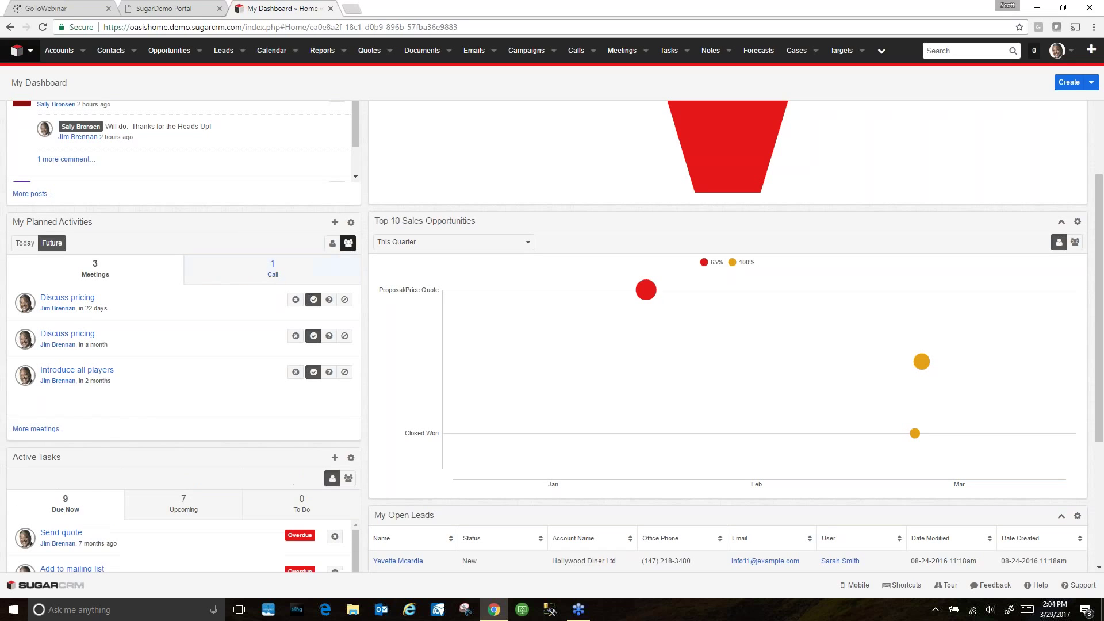
{"action": "left_click", "coordinate": [250, 275]}
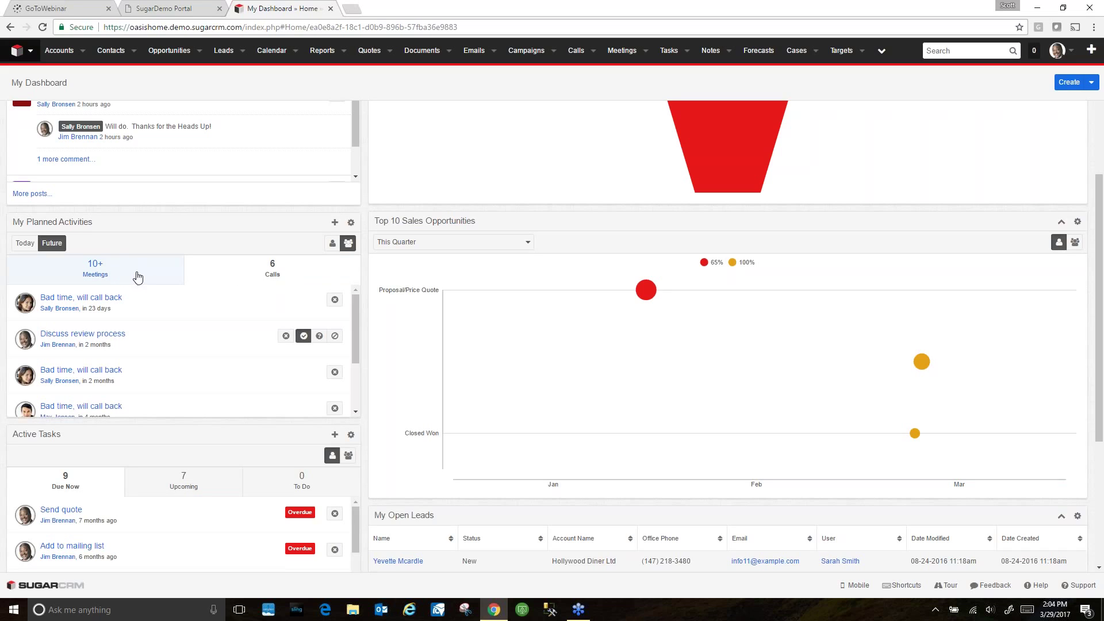
{"action": "left_click", "coordinate": [333, 243]}
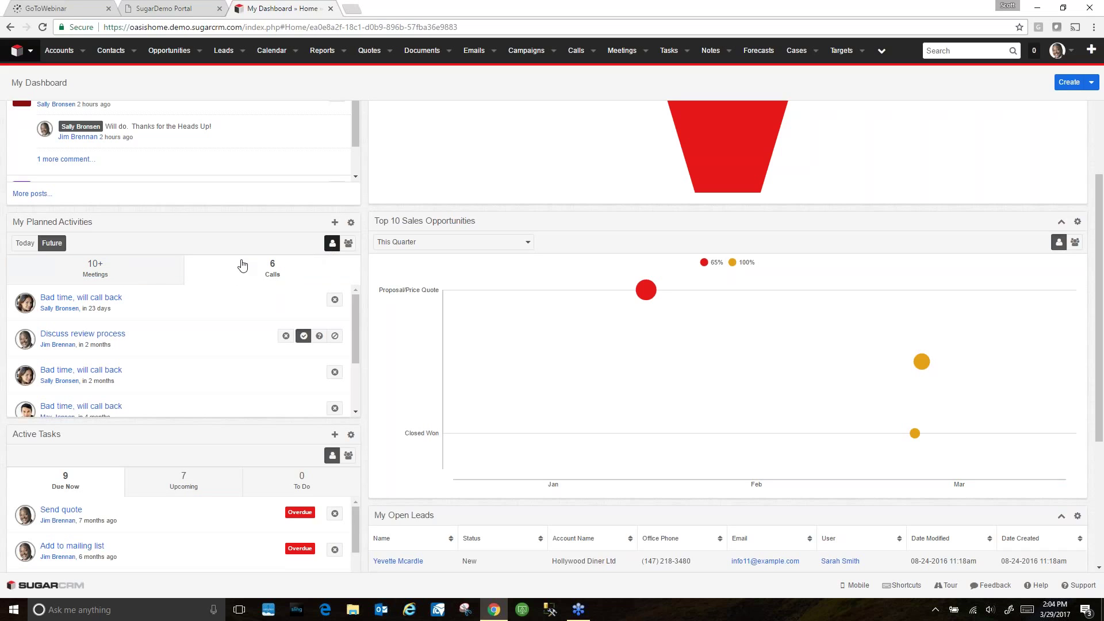
{"action": "left_click", "coordinate": [128, 274]}
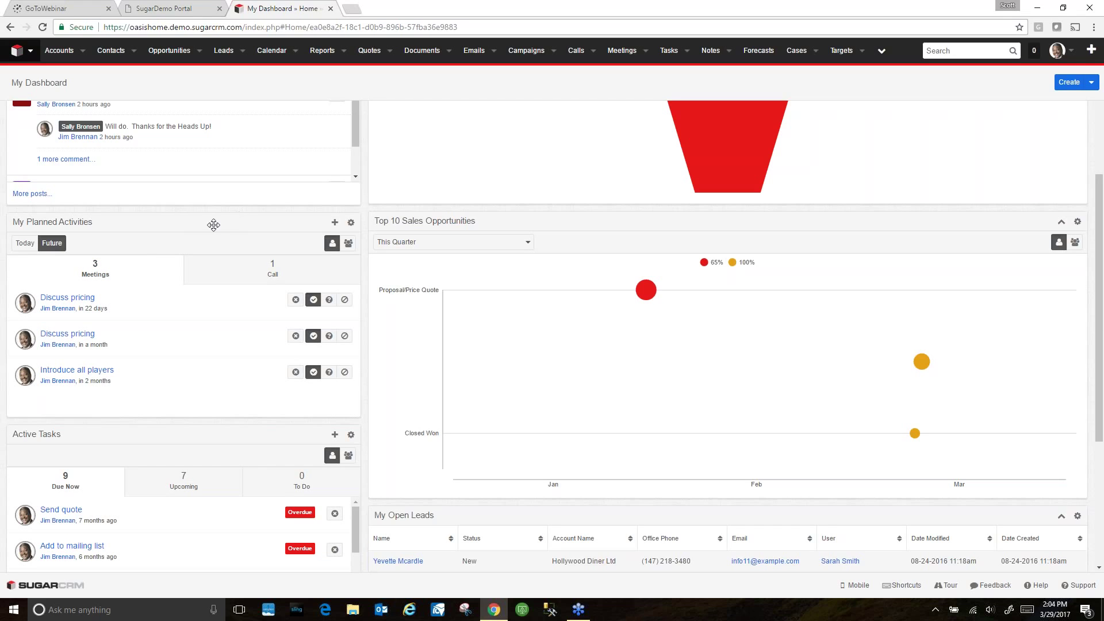
Review the dashlets across the whole home dashboard, from the activity stream and pipeline down to the open leads.
{"action": "scroll", "coordinate": [180, 310], "scroll_direction": "up", "scroll_amount": 3}
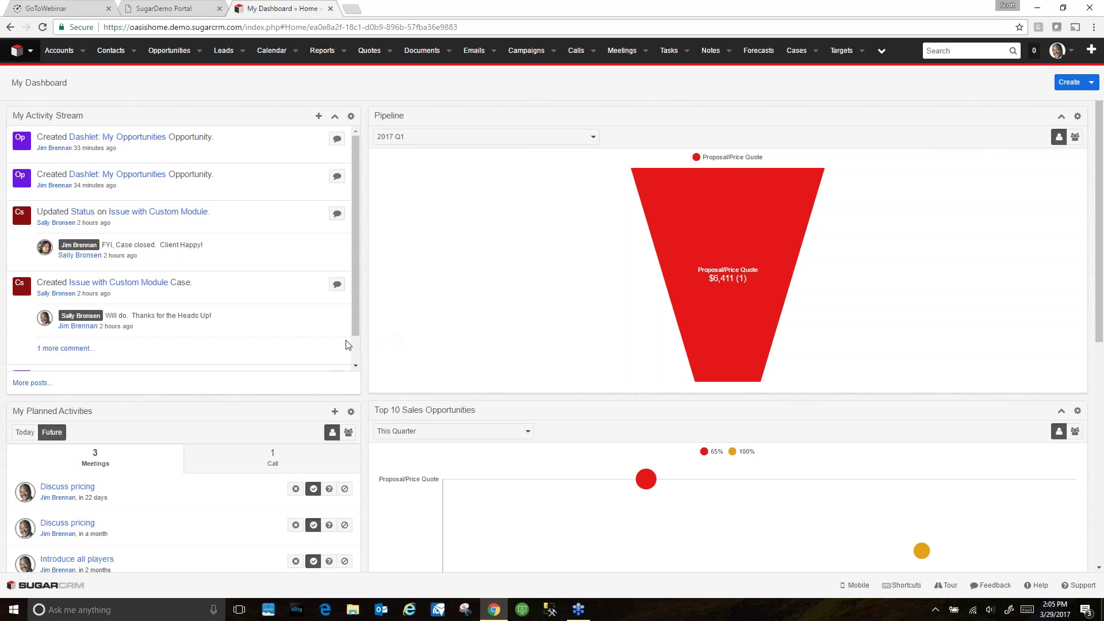
{"action": "scroll", "coordinate": [424, 333], "scroll_direction": "down", "scroll_amount": 2}
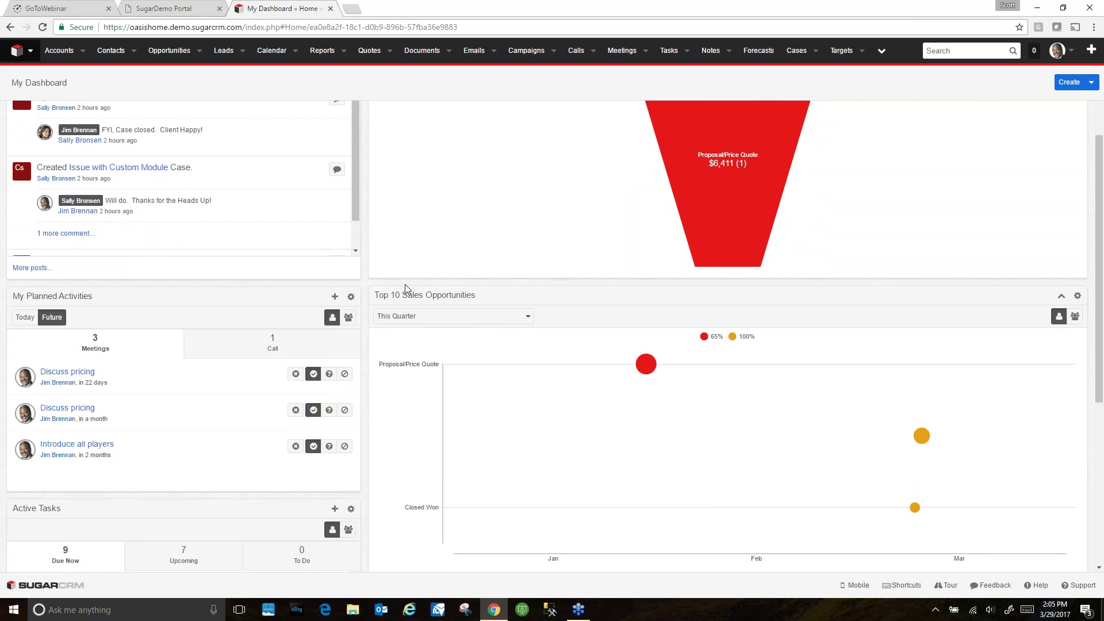
{"action": "scroll", "coordinate": [397, 291], "scroll_direction": "down", "scroll_amount": 2}
{"action": "scroll", "coordinate": [397, 291], "scroll_direction": "down", "scroll_amount": 3}
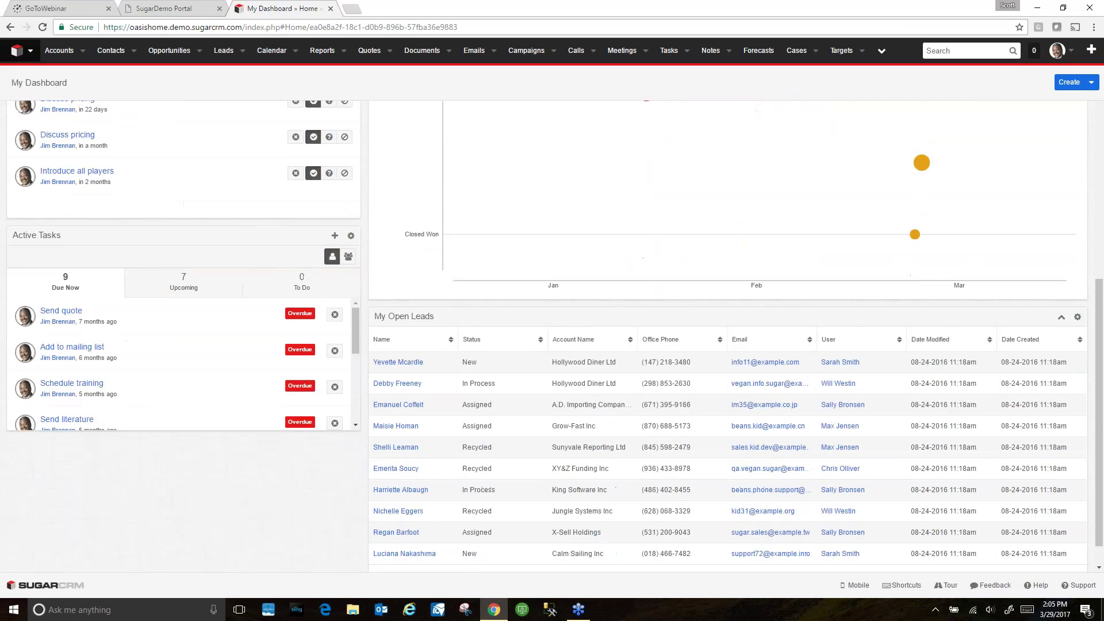
{"action": "scroll", "coordinate": [406, 288], "scroll_direction": "up", "scroll_amount": 6}
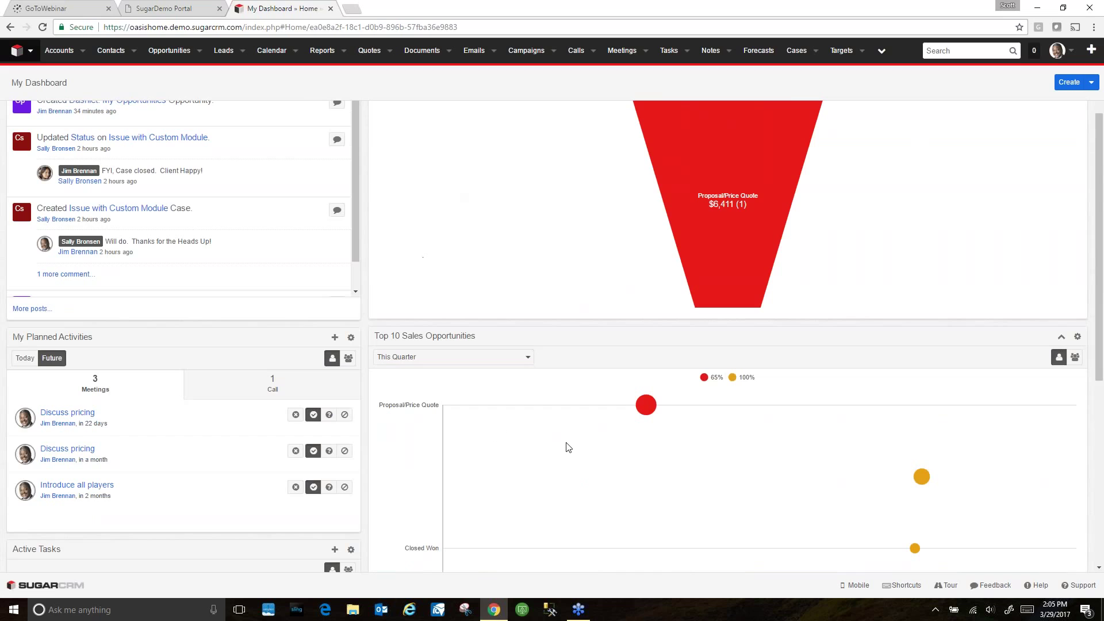
{"action": "scroll", "coordinate": [379, 438], "scroll_direction": "down", "scroll_amount": 2}
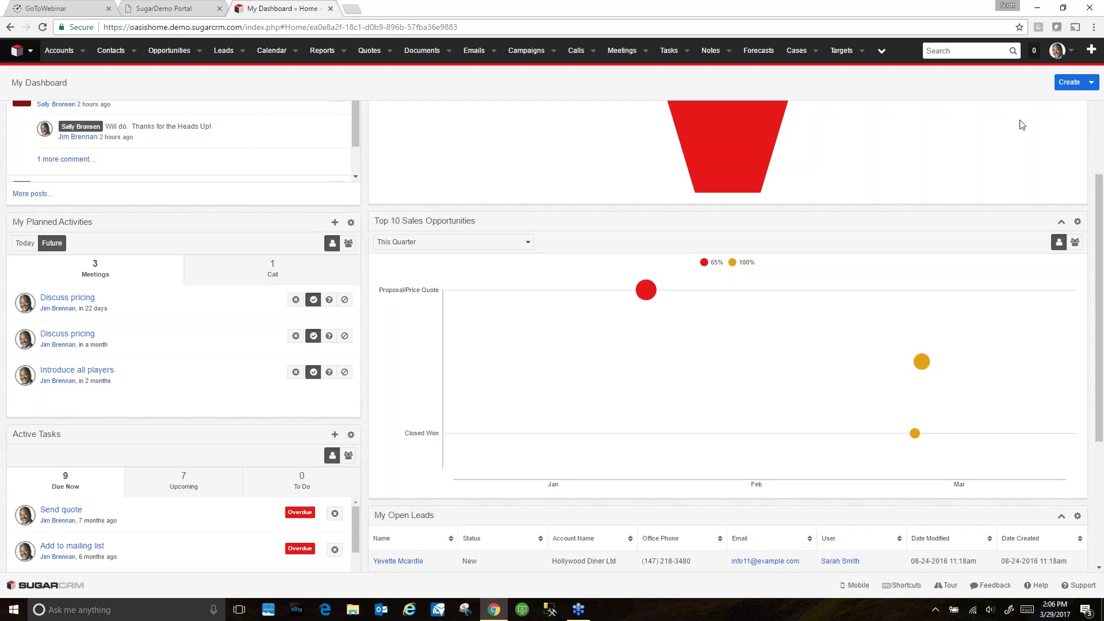
{"action": "scroll", "coordinate": [1004, 251], "scroll_direction": "up", "scroll_amount": 3}
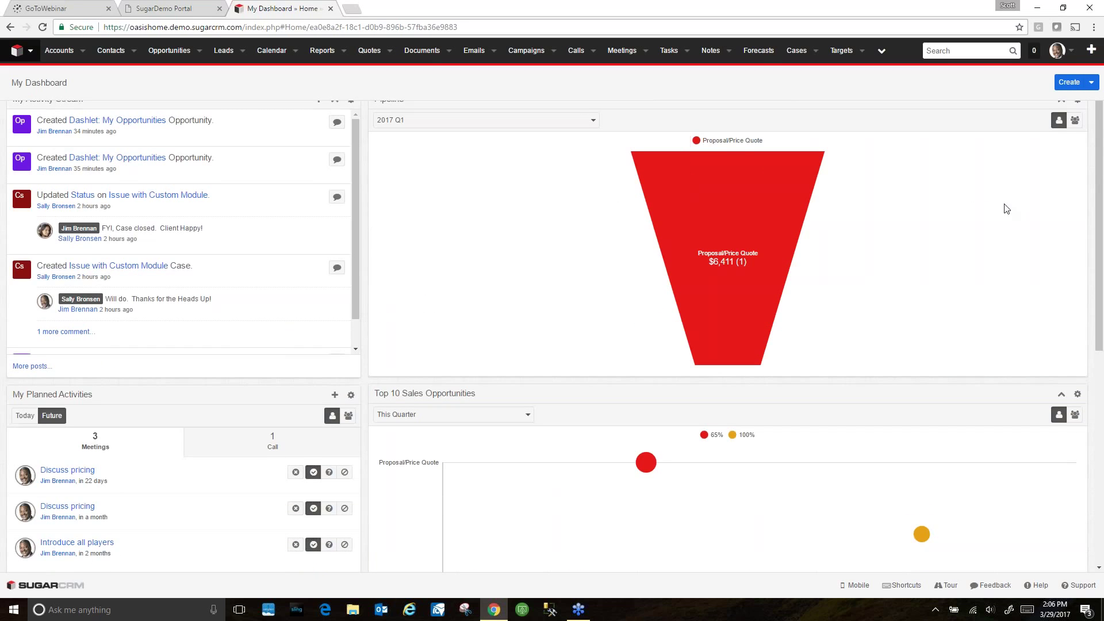
{"action": "scroll", "coordinate": [1006, 208], "scroll_direction": "up", "scroll_amount": 1}
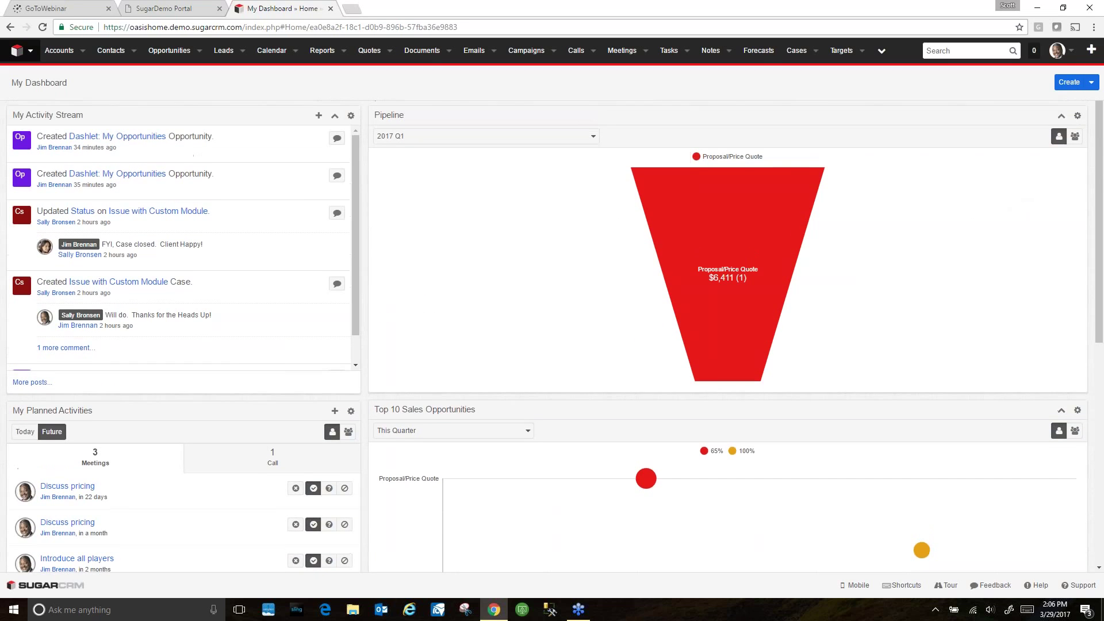
Put My Dashboard into edit mode and add a one-column row below the Active Tasks dashlet.
{"action": "left_click", "coordinate": [1091, 84]}
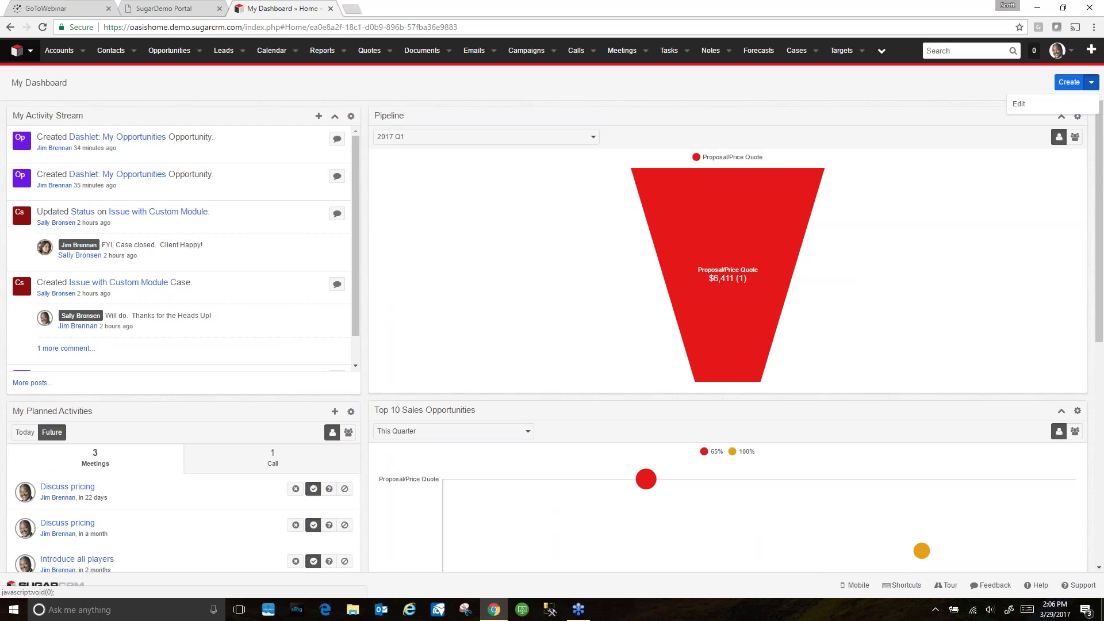
{"action": "left_click", "coordinate": [1019, 106]}
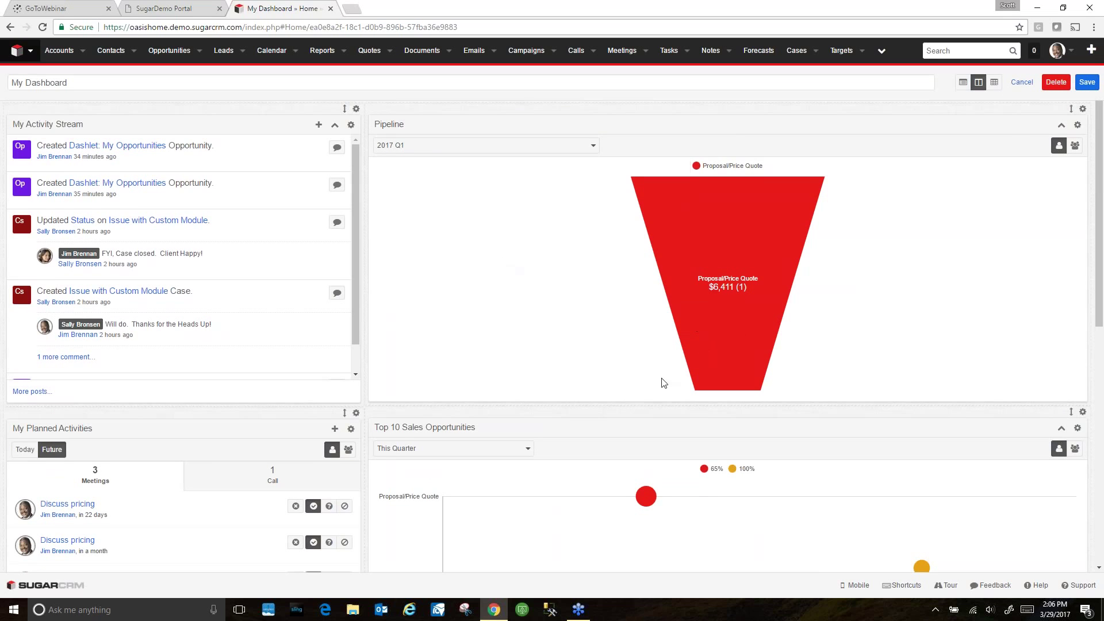
{"action": "scroll", "coordinate": [584, 441], "scroll_direction": "down", "scroll_amount": 10}
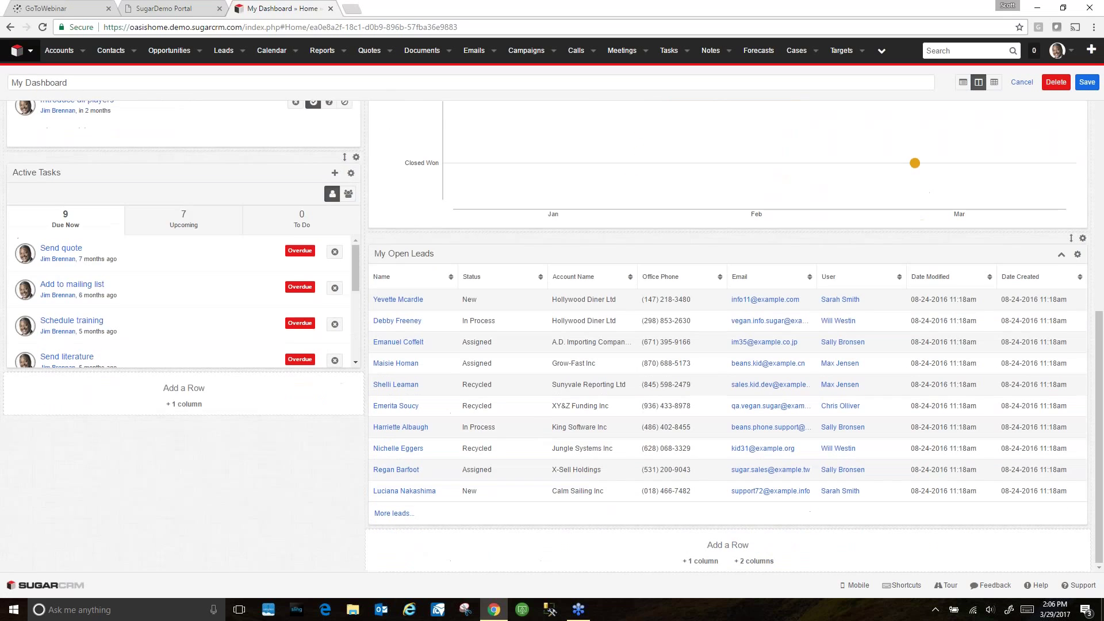
{"action": "left_click", "coordinate": [173, 398]}
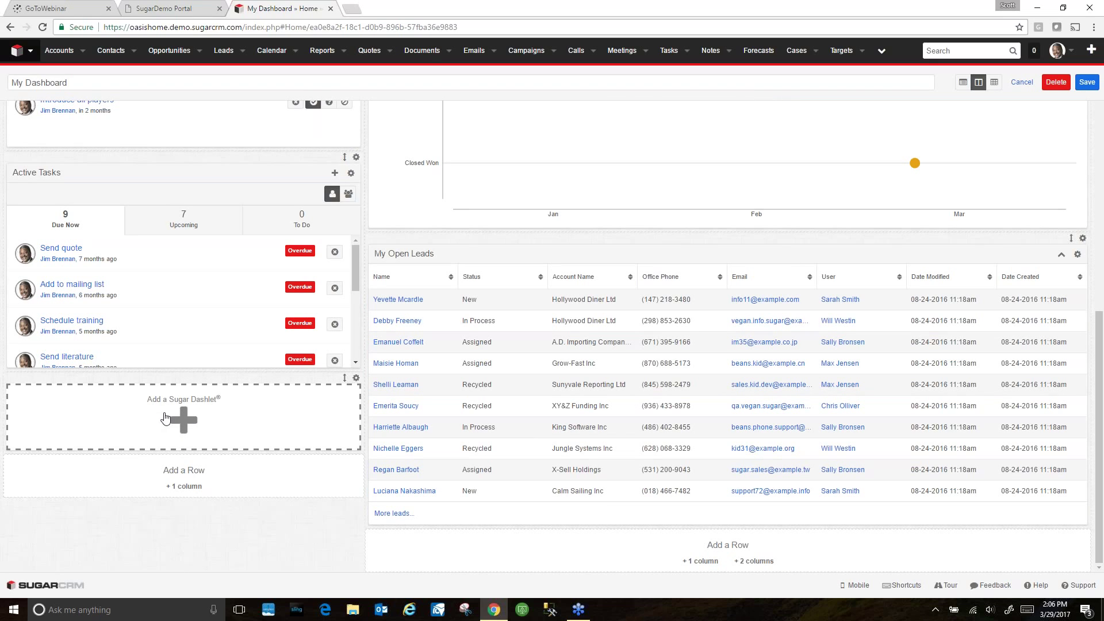
Add a Saved Reports Chart Dashlet to the new row and choose the Leads by Status by Rep report.
{"action": "left_click", "coordinate": [180, 421]}
{"action": "scroll", "coordinate": [98, 453], "scroll_direction": "down", "scroll_amount": 3}
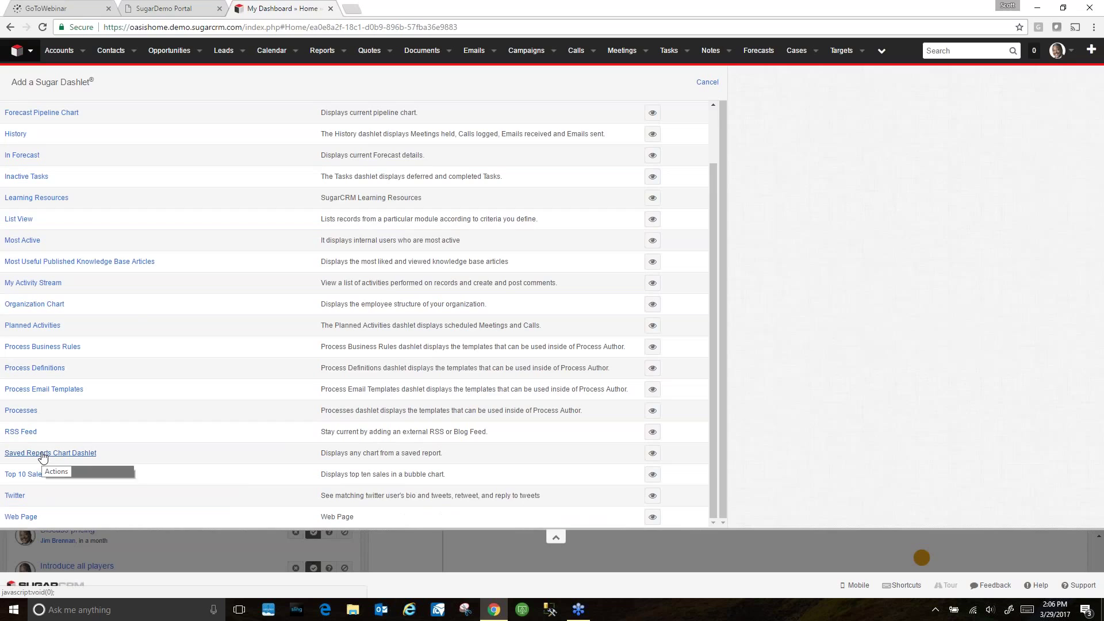
{"action": "left_click", "coordinate": [42, 454]}
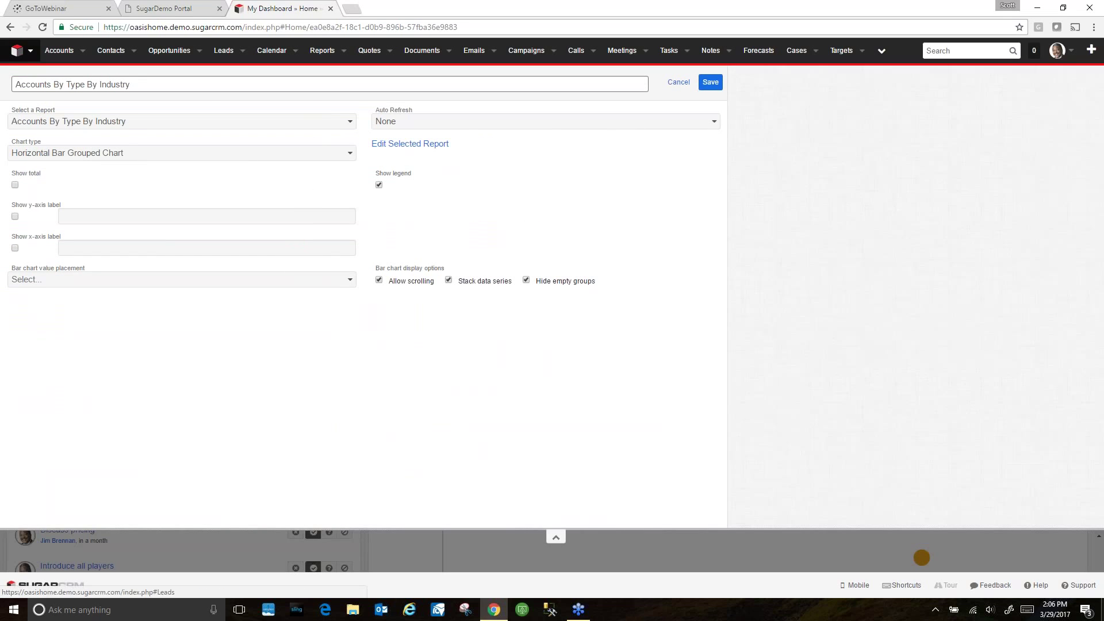
{"action": "left_click", "coordinate": [129, 123]}
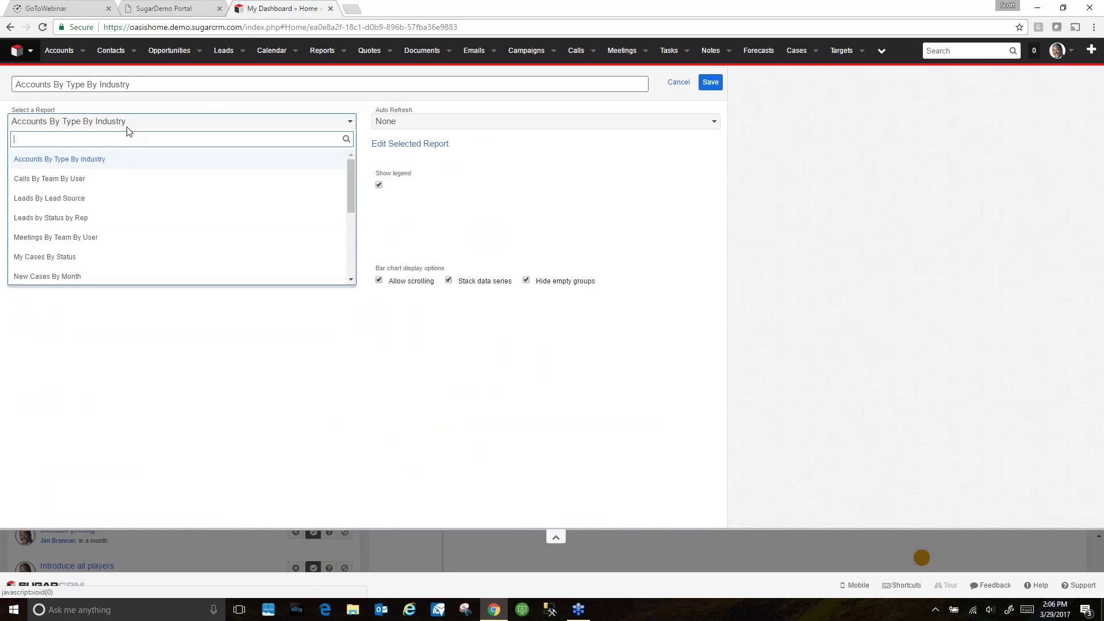
{"action": "left_click", "coordinate": [46, 220]}
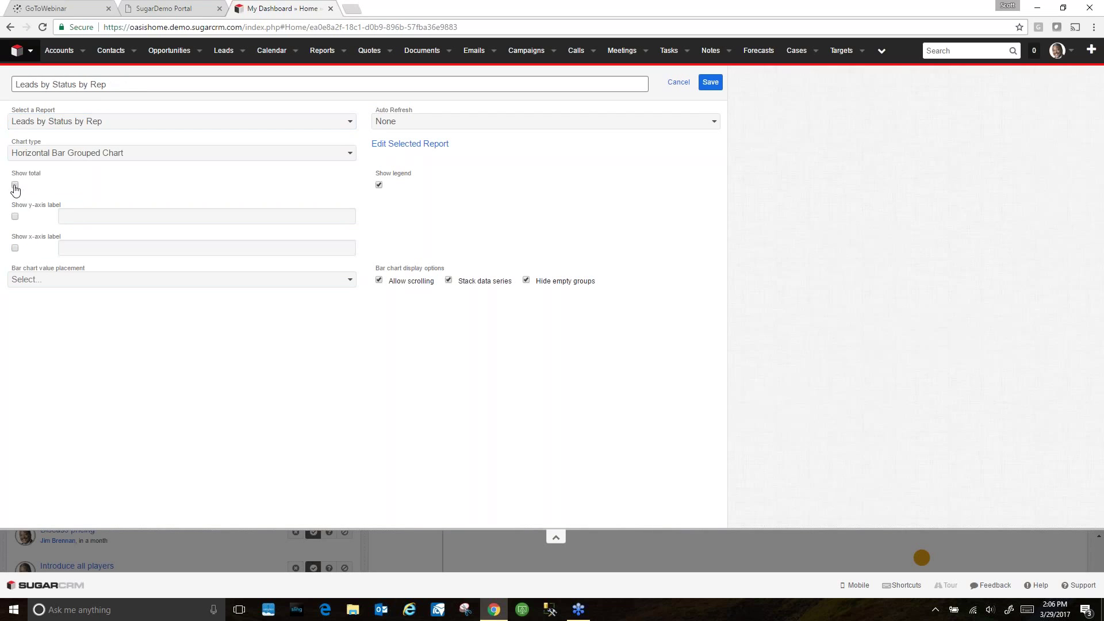
Enable the chart's total, the y-axis label Status and the x-axis label Count, and save the dashlet.
{"action": "left_click", "coordinate": [15, 217]}
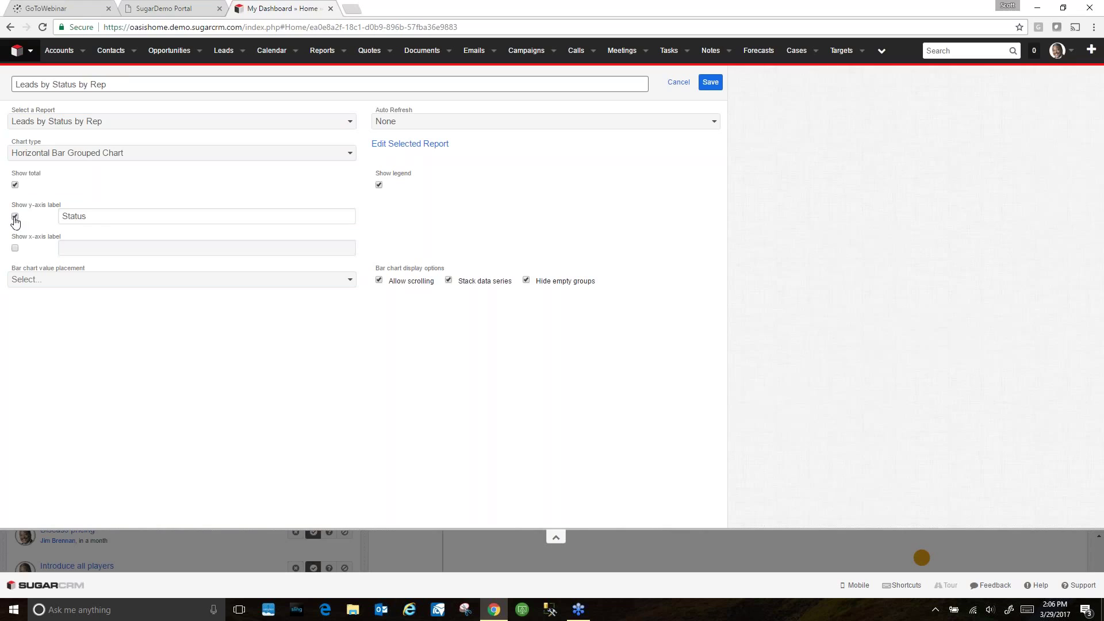
{"action": "left_click", "coordinate": [15, 251]}
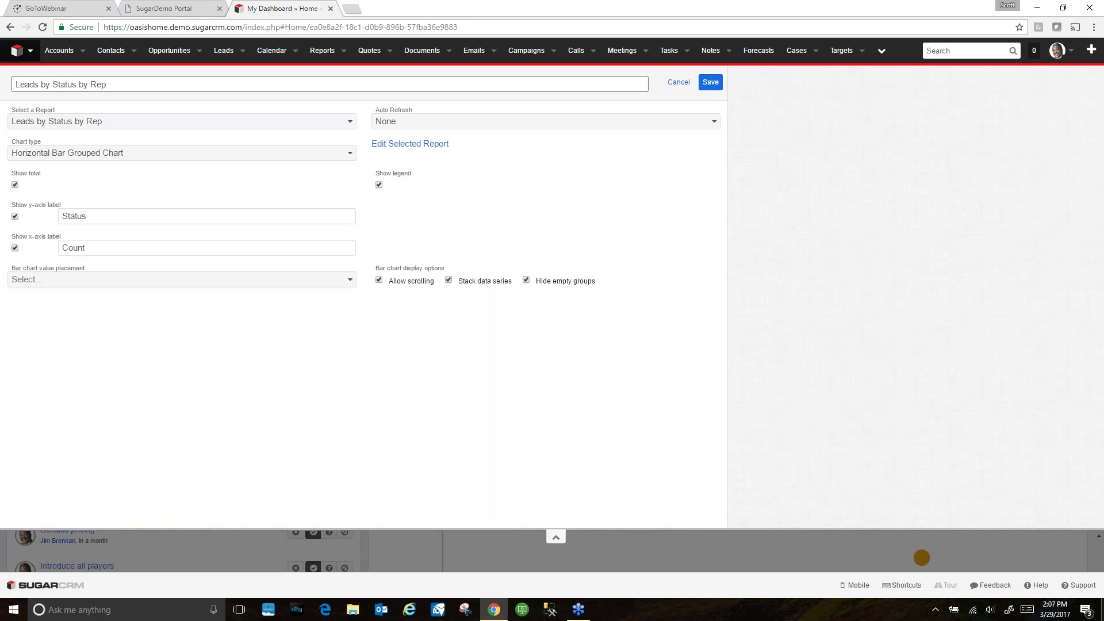
{"action": "left_click", "coordinate": [709, 83]}
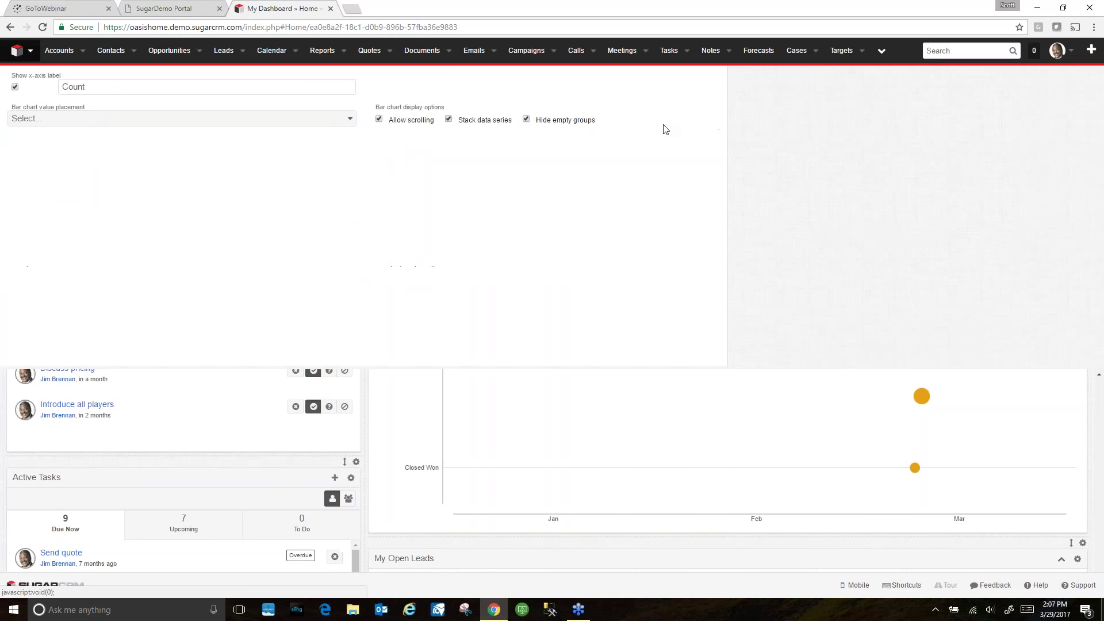
{"action": "scroll", "coordinate": [151, 443], "scroll_direction": "down", "scroll_amount": 1}
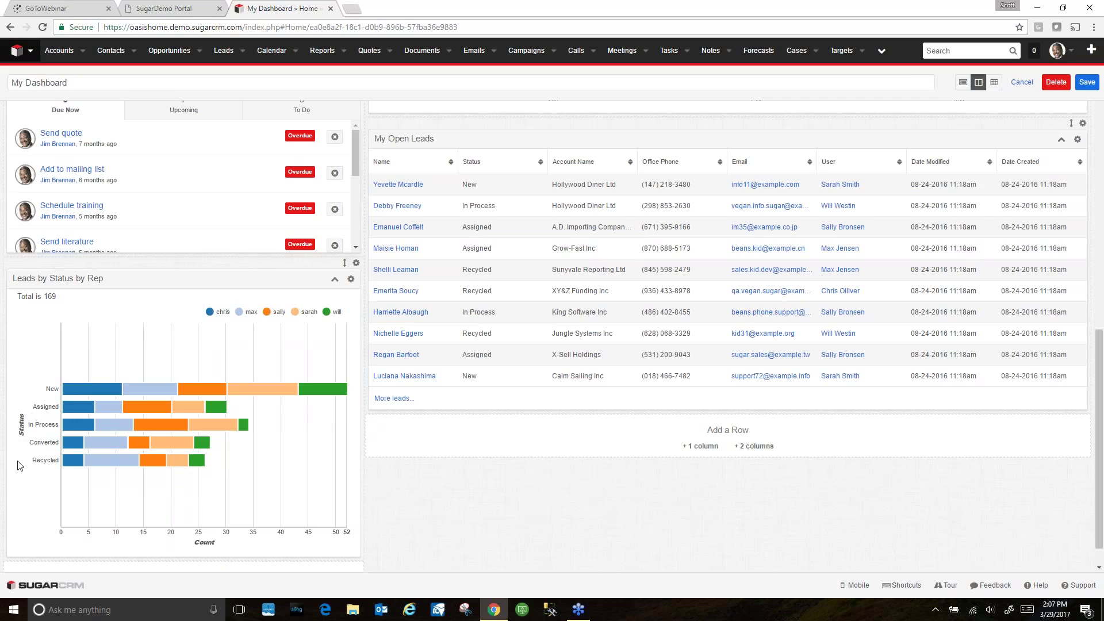
{"action": "mouse_move", "coordinate": [65, 394]}
{"action": "scroll", "coordinate": [54, 493], "scroll_direction": "down", "scroll_amount": 1}
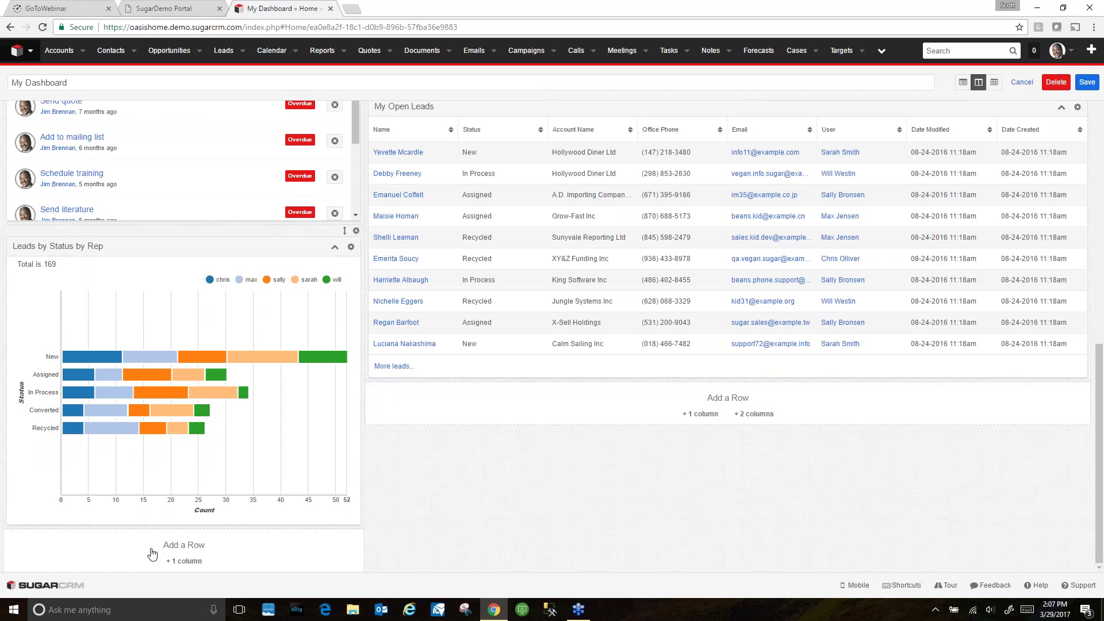
Add a one-column row below the Leads by Status by Rep chart and place a Saved Reports Chart Dashlet in it.
{"action": "left_click", "coordinate": [154, 550]}
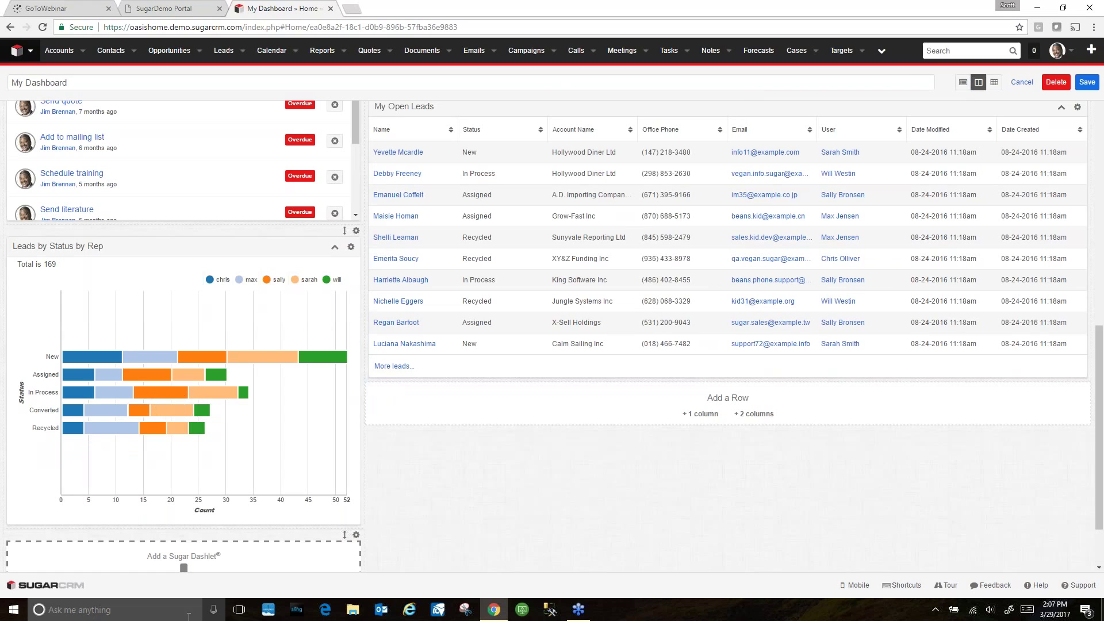
{"action": "scroll", "coordinate": [156, 561], "scroll_direction": "down", "scroll_amount": 2}
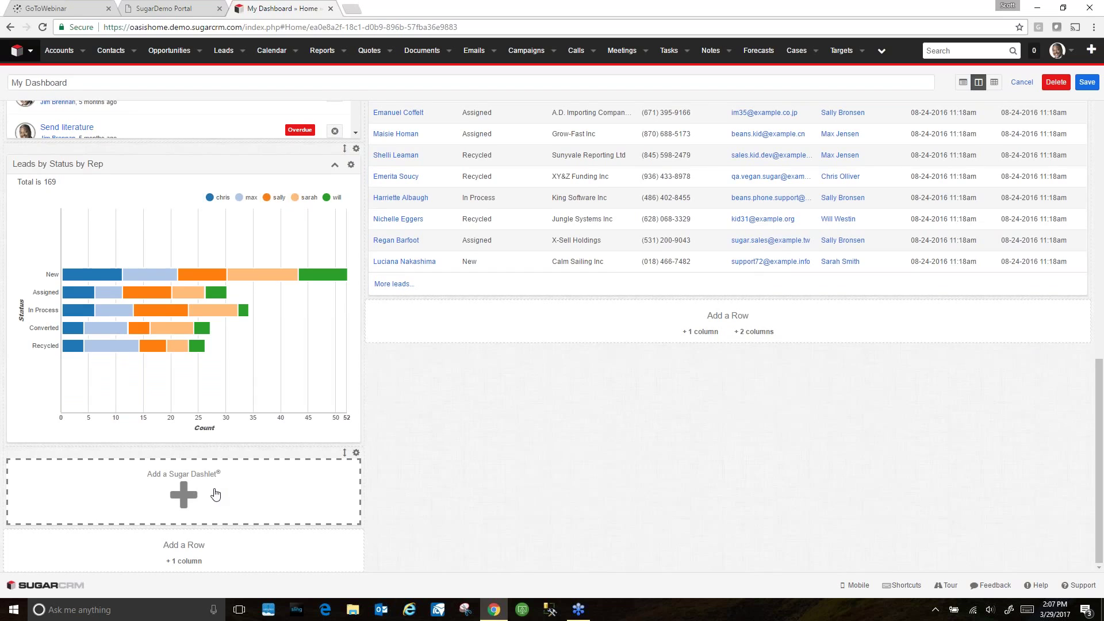
{"action": "left_click", "coordinate": [213, 493]}
{"action": "scroll", "coordinate": [131, 425], "scroll_direction": "down", "scroll_amount": 1}
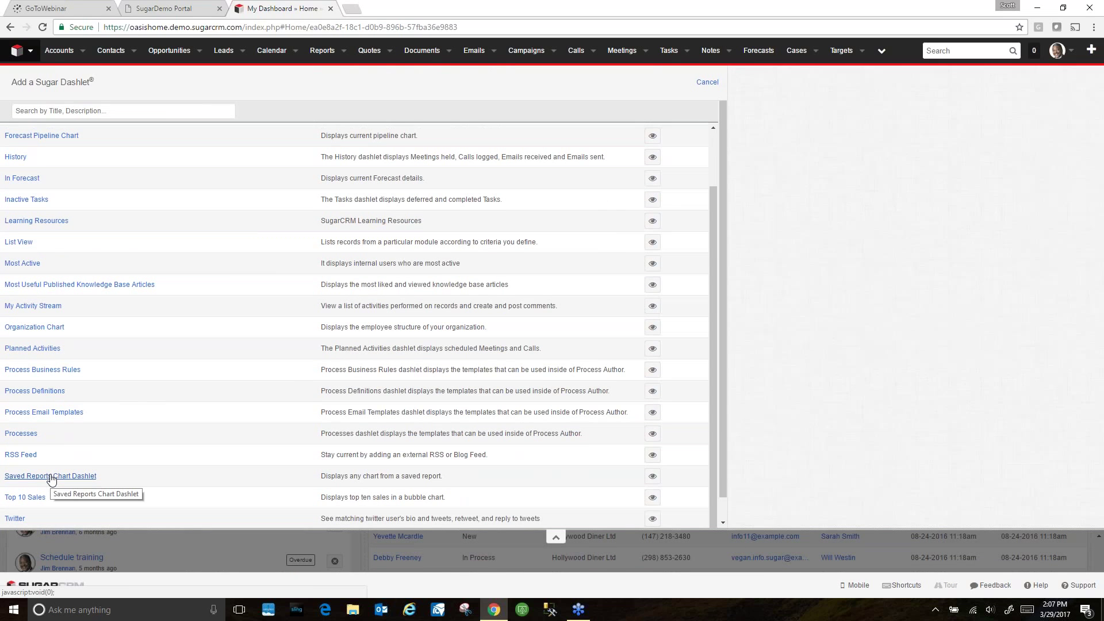
{"action": "left_click", "coordinate": [51, 476]}
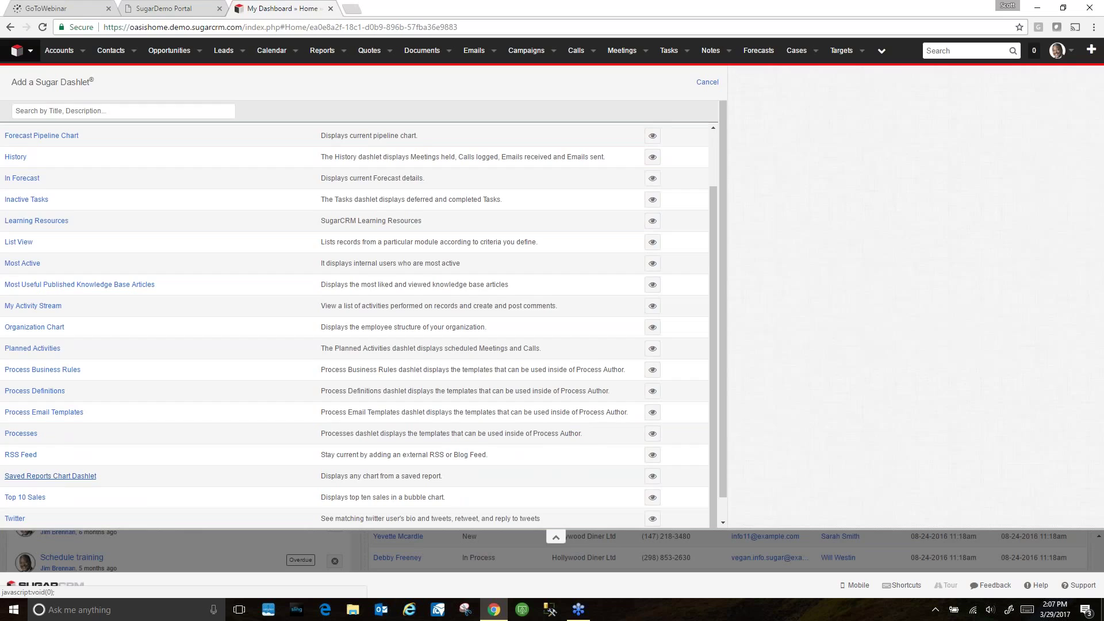
Choose the Calls By Team By User report for the new chart dashlet.
{"action": "left_click", "coordinate": [154, 124]}
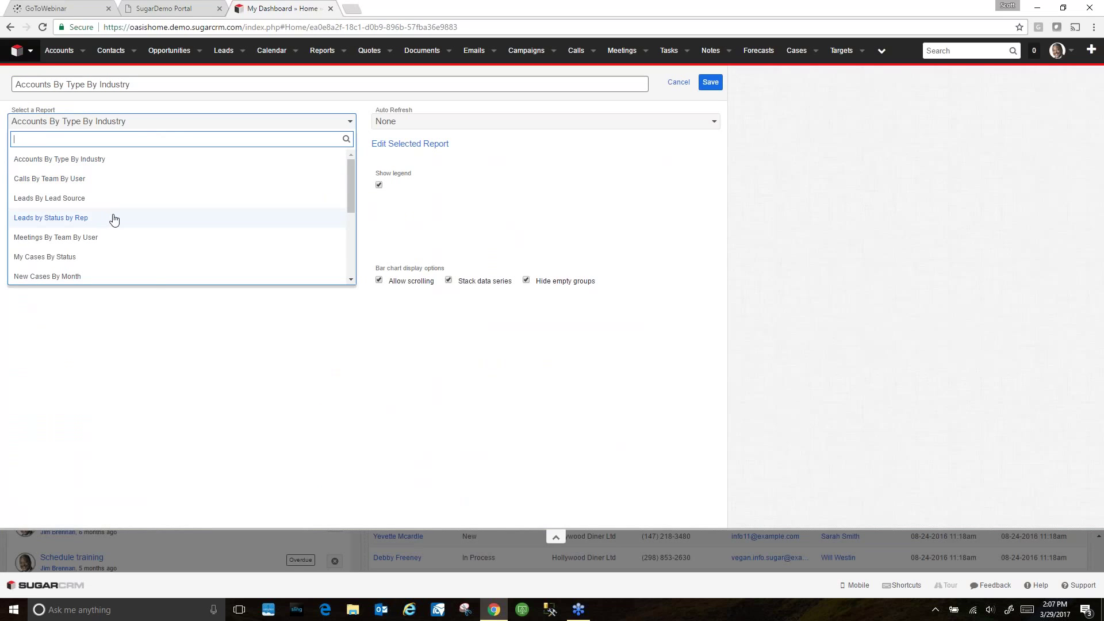
{"action": "scroll", "coordinate": [109, 218], "scroll_direction": "down", "scroll_amount": 3}
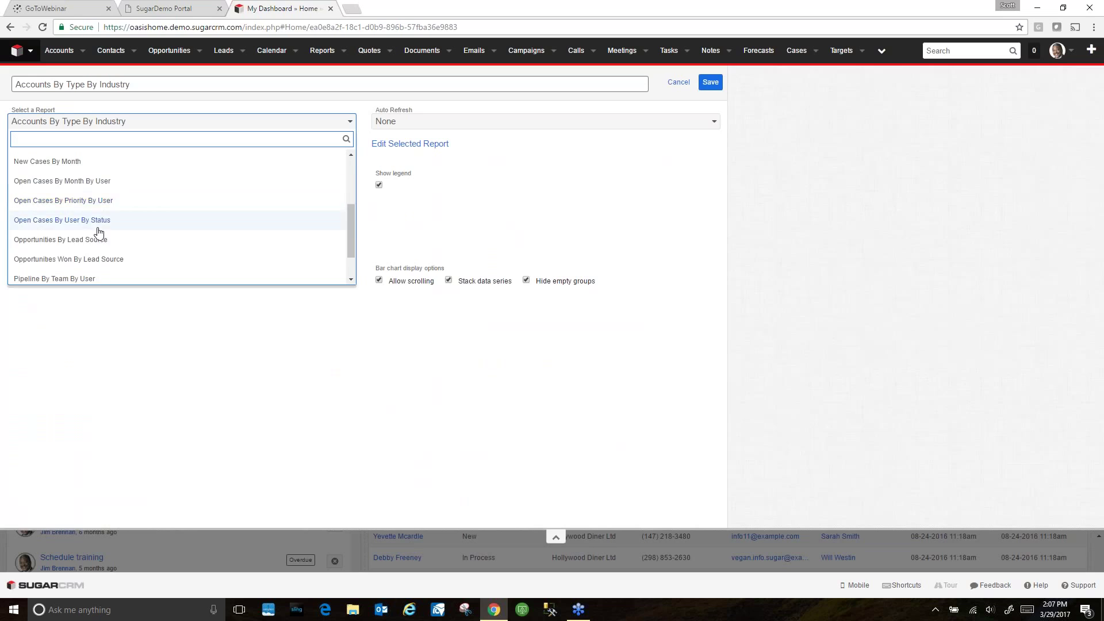
{"action": "type", "text": "Call"}
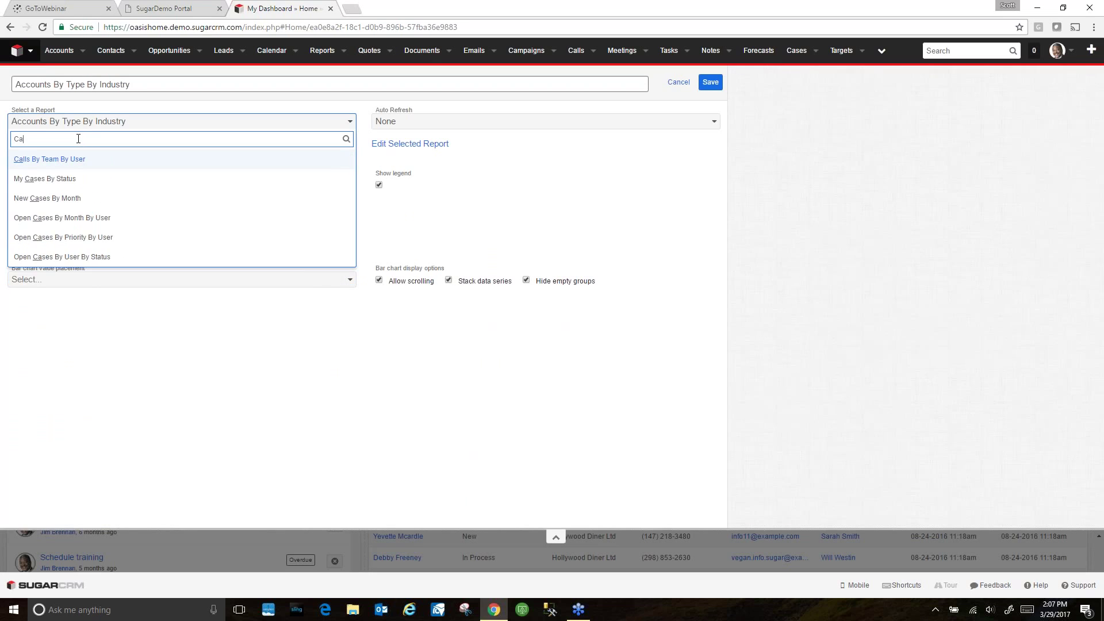
{"action": "left_click", "coordinate": [46, 165]}
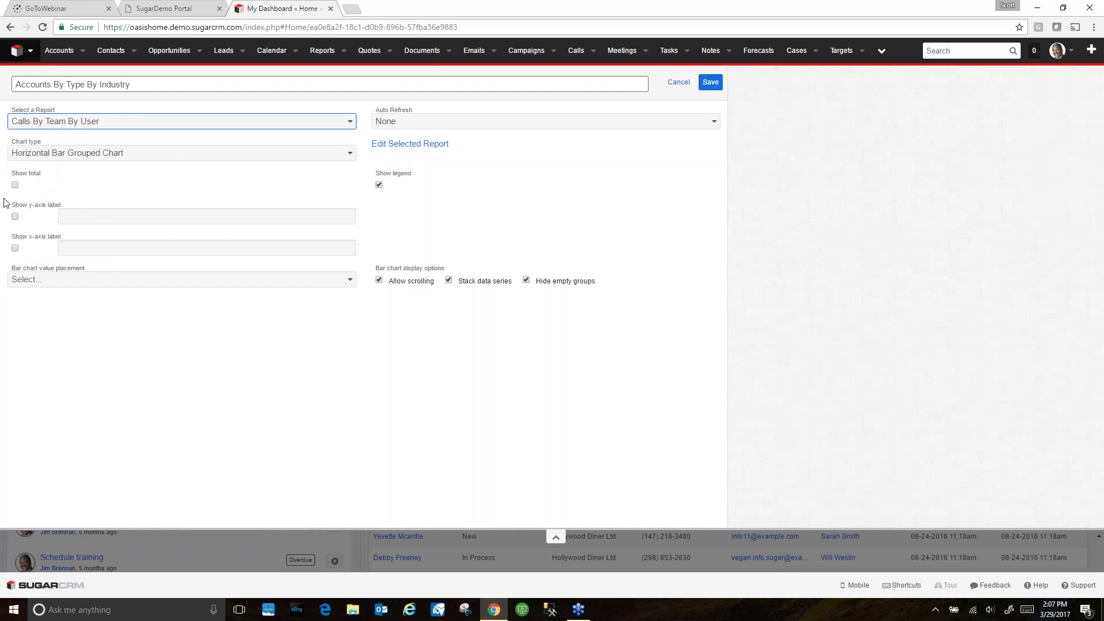
Enable the chart's total, the y-axis label Team Name and the x-axis label Count, and save the calls dashlet.
{"action": "left_click", "coordinate": [15, 185]}
{"action": "left_click", "coordinate": [15, 218]}
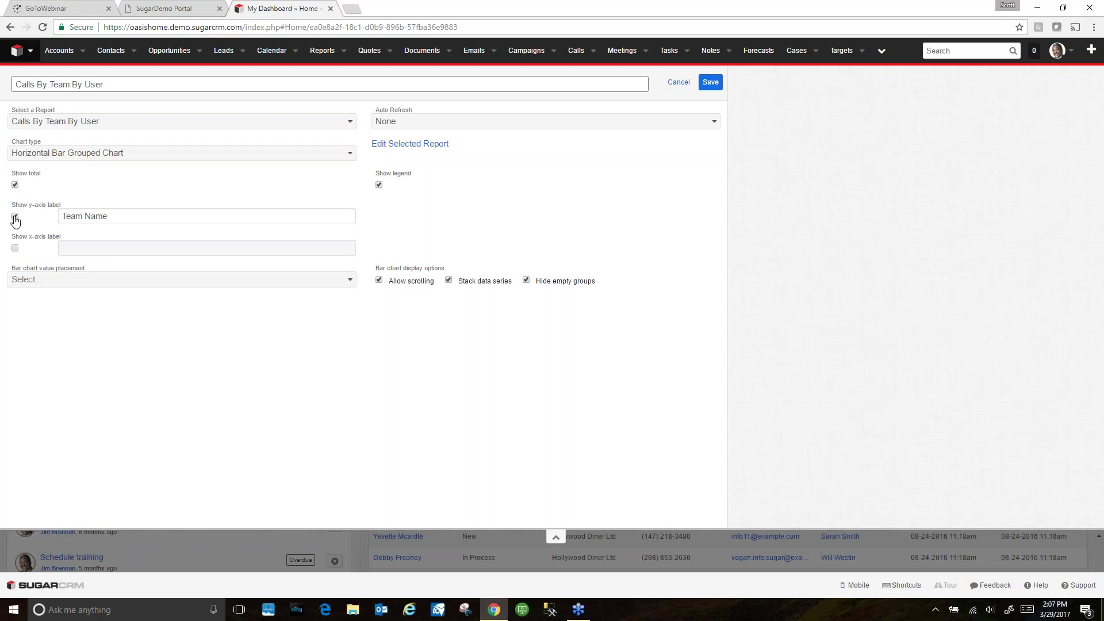
{"action": "left_click", "coordinate": [14, 249]}
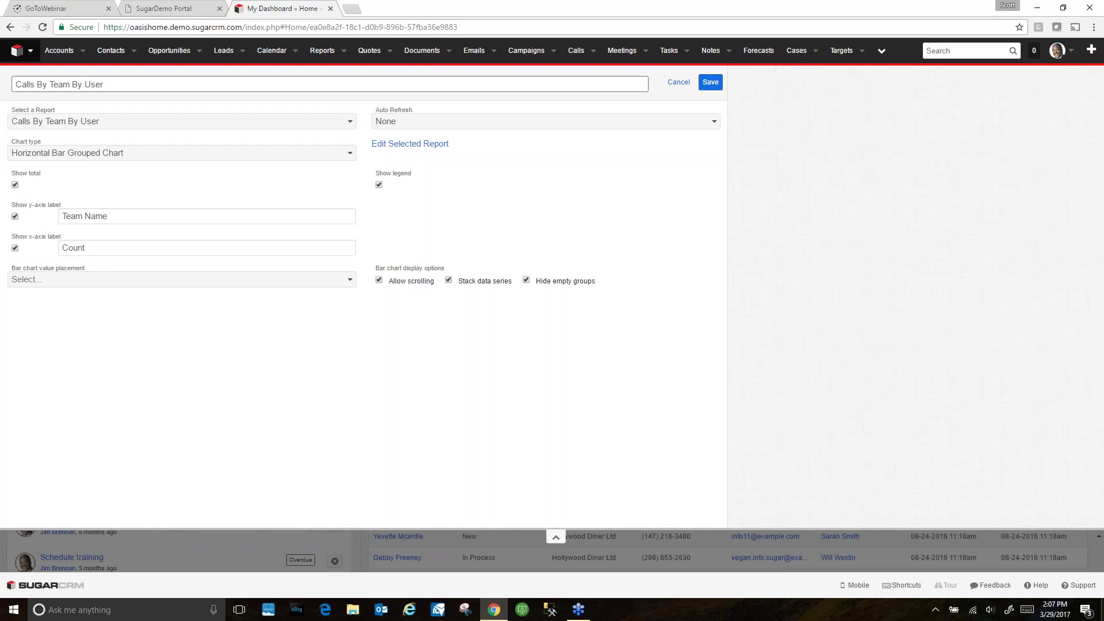
{"action": "left_click", "coordinate": [711, 84]}
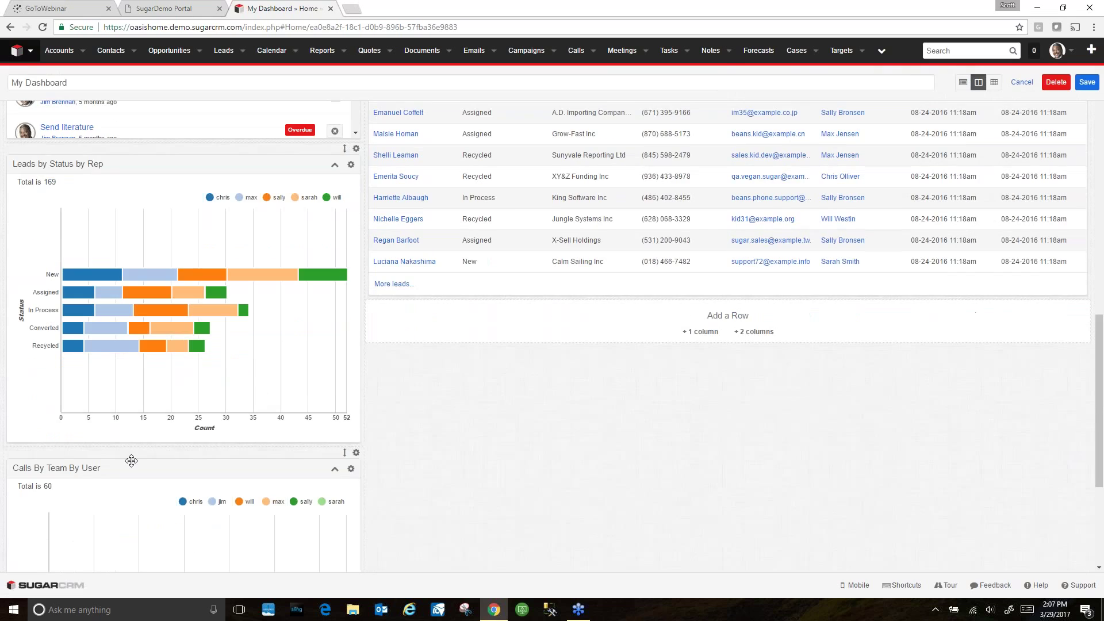
Examine the call counts per user for the West, Global and East teams in the Calls By Team By User chart.
{"action": "scroll", "coordinate": [132, 402], "scroll_direction": "down", "scroll_amount": 3}
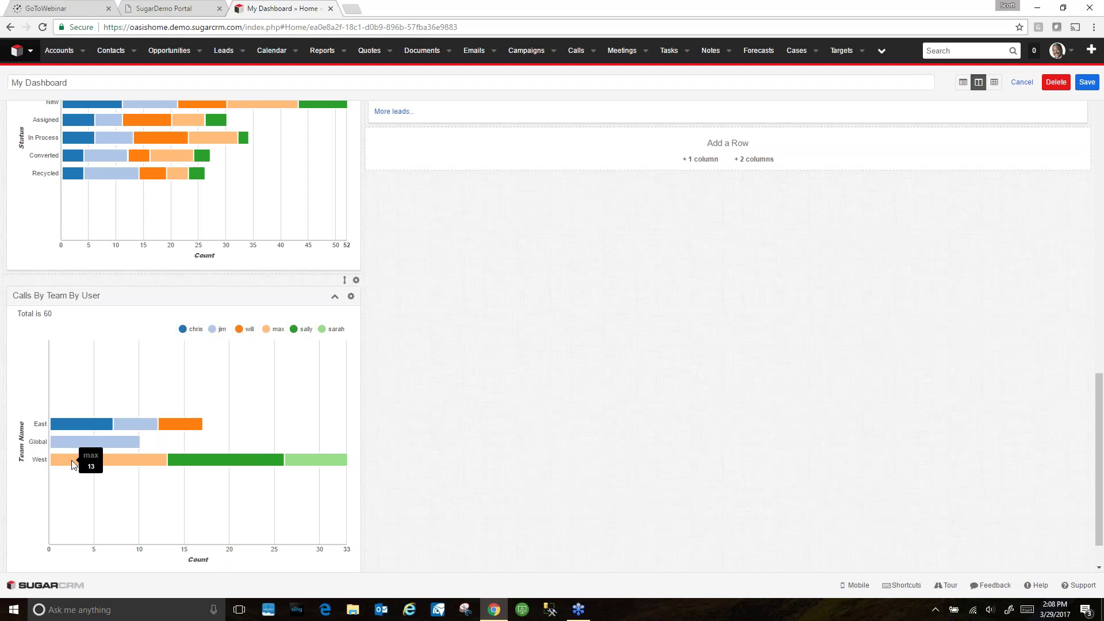
{"action": "mouse_move", "coordinate": [184, 463]}
{"action": "mouse_move", "coordinate": [102, 463]}
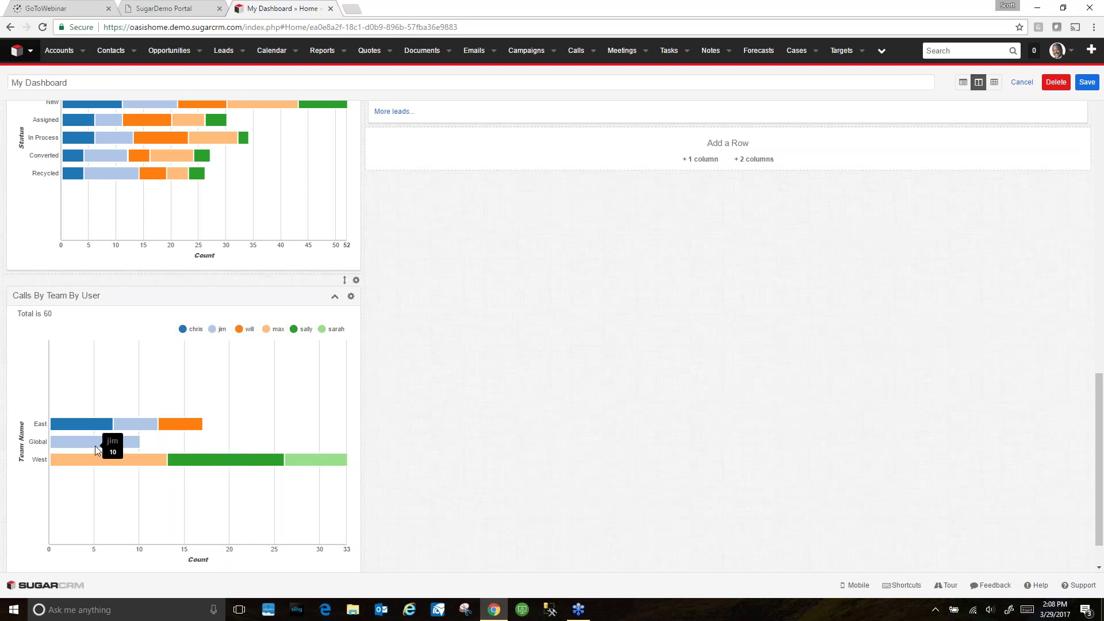
{"action": "mouse_move", "coordinate": [78, 427]}
{"action": "mouse_move", "coordinate": [123, 427]}
Add a one-column row below the Calls By Team By User chart and place a Saved Reports Chart Dashlet in it.
{"action": "scroll", "coordinate": [98, 482], "scroll_direction": "down", "scroll_amount": 1}
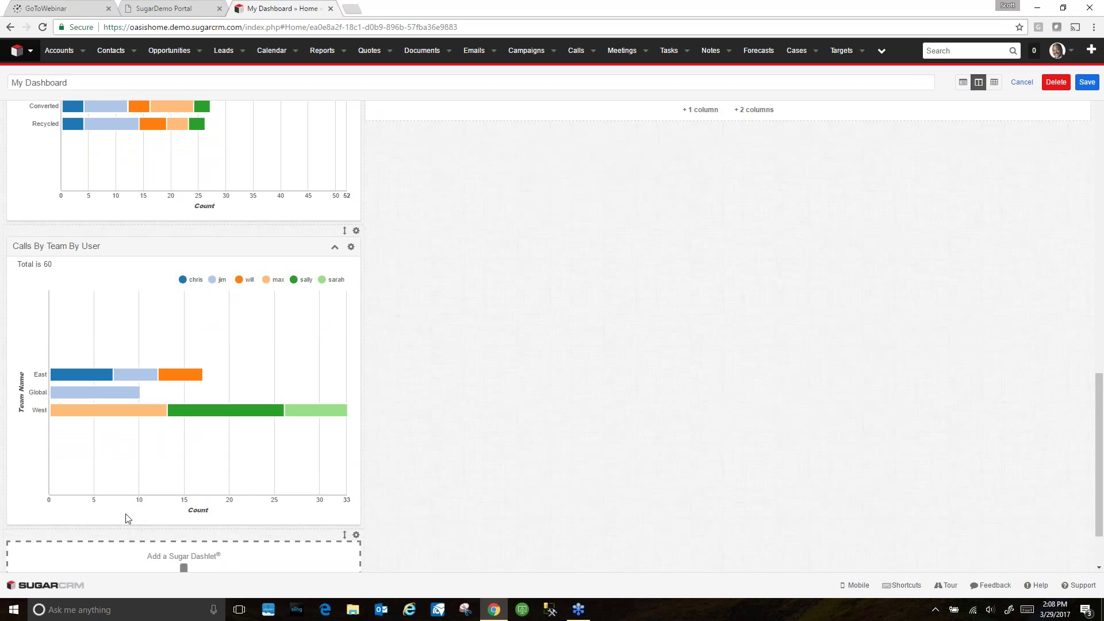
{"action": "left_click", "coordinate": [96, 555]}
{"action": "scroll", "coordinate": [92, 409], "scroll_direction": "down", "scroll_amount": 3}
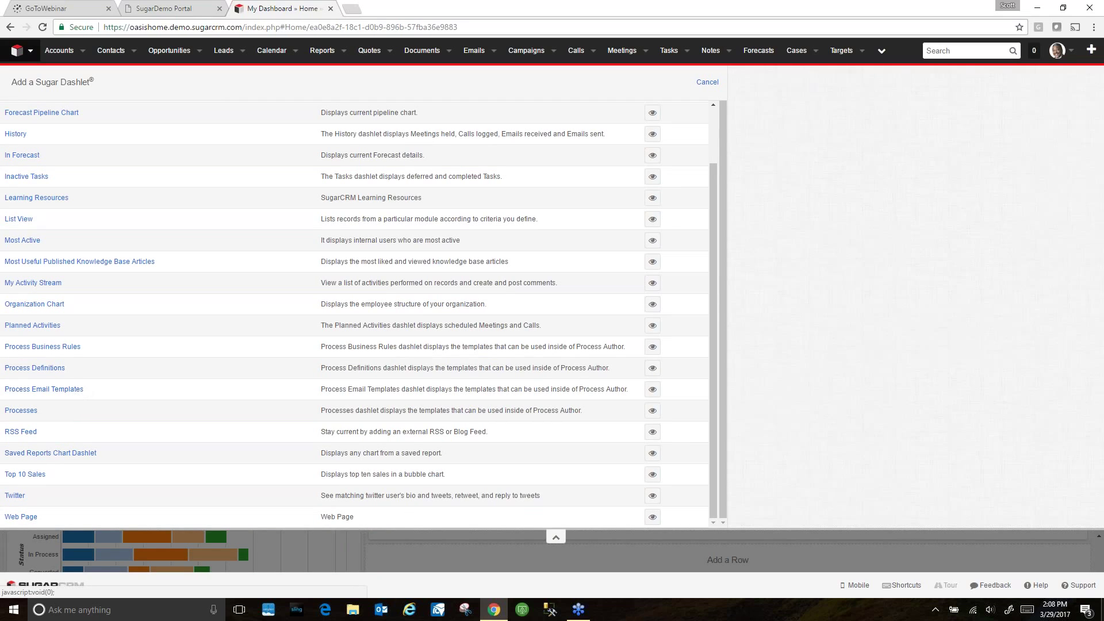
{"action": "left_click", "coordinate": [37, 454]}
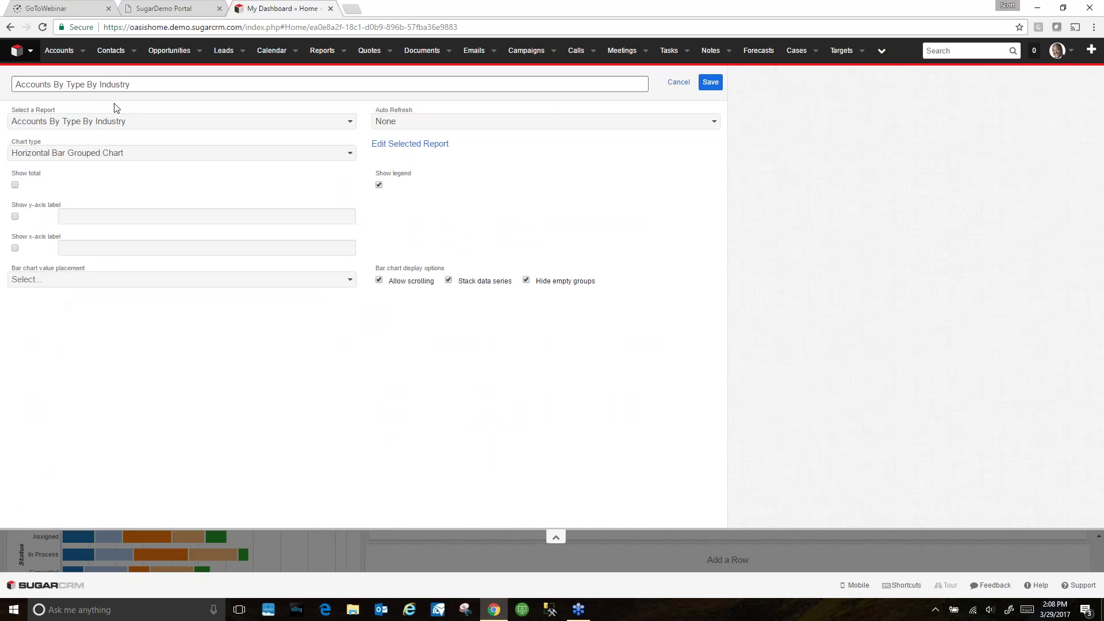
Find the case reports and choose Open Cases By User By Status for the new chart dashlet.
{"action": "left_click", "coordinate": [143, 122]}
{"action": "scroll", "coordinate": [47, 253], "scroll_direction": "down", "scroll_amount": 5}
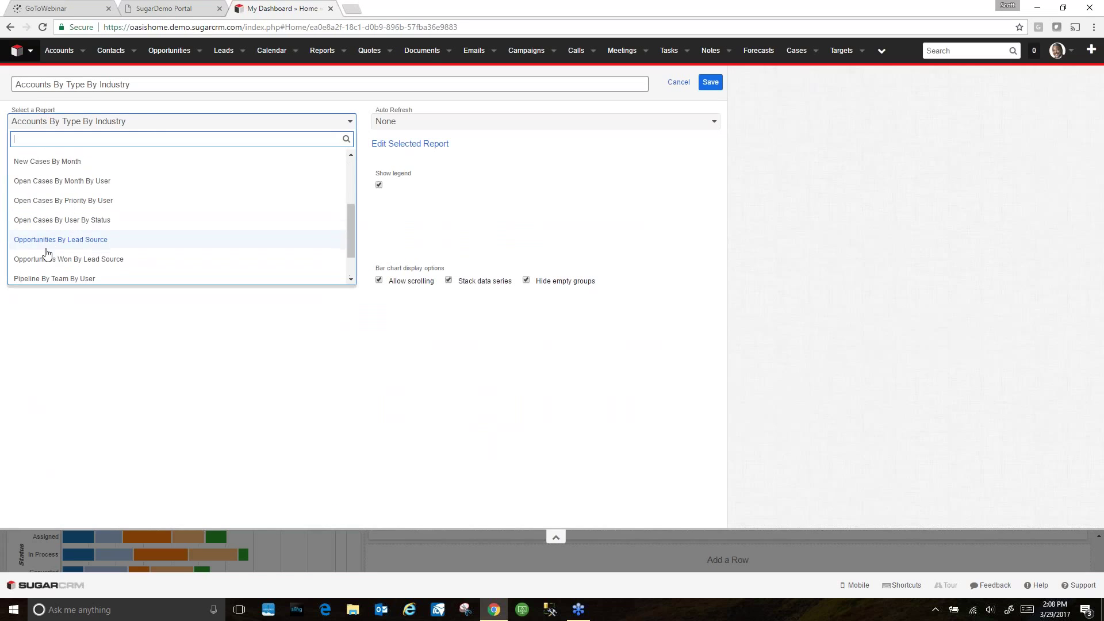
{"action": "scroll", "coordinate": [42, 247], "scroll_direction": "down", "scroll_amount": 2}
{"action": "scroll", "coordinate": [76, 178], "scroll_direction": "up", "scroll_amount": 5}
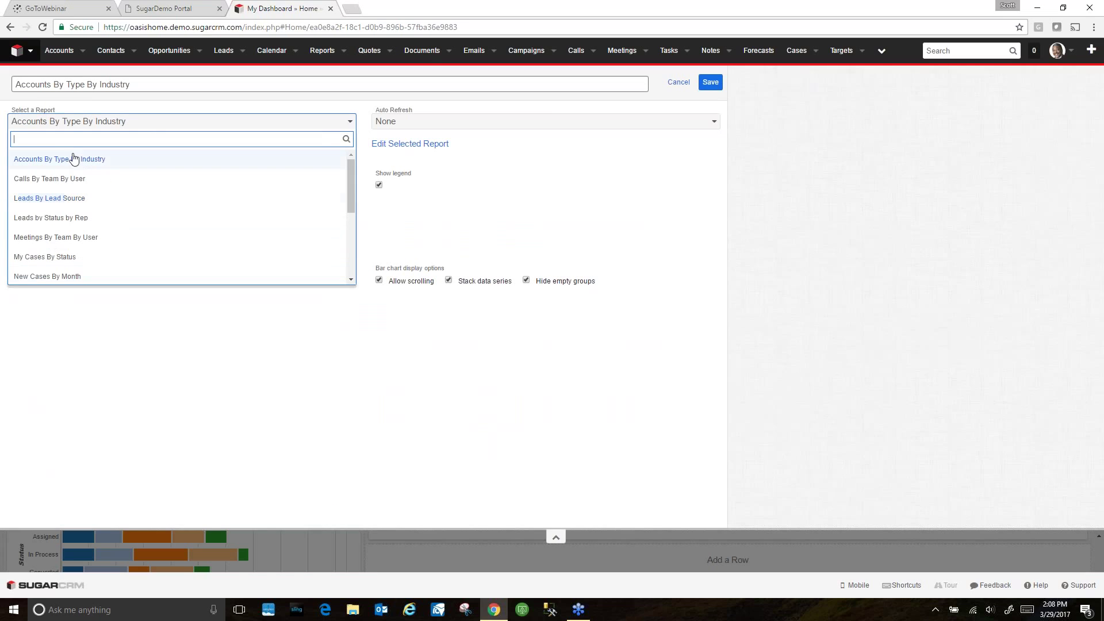
{"action": "type", "text": "Cas"}
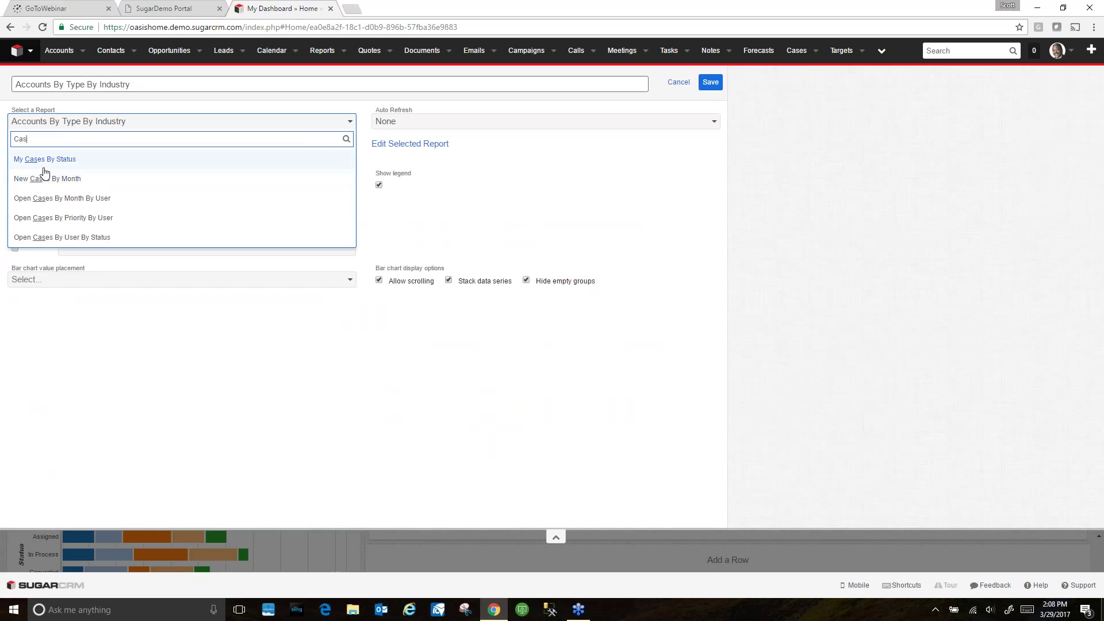
{"action": "type", "text": "e"}
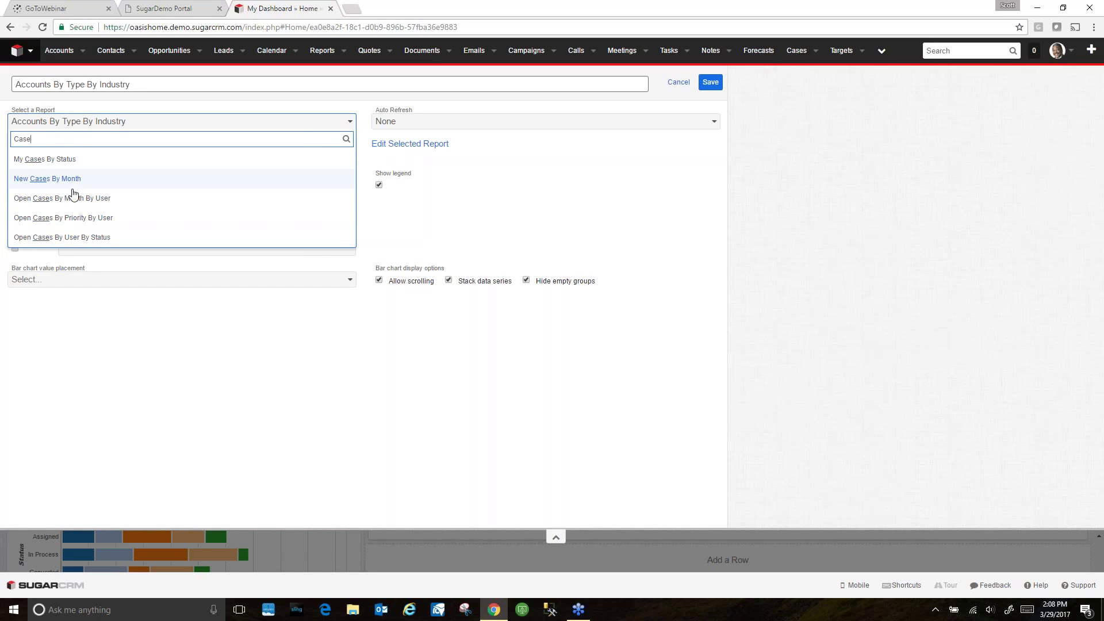
{"action": "left_click", "coordinate": [41, 240]}
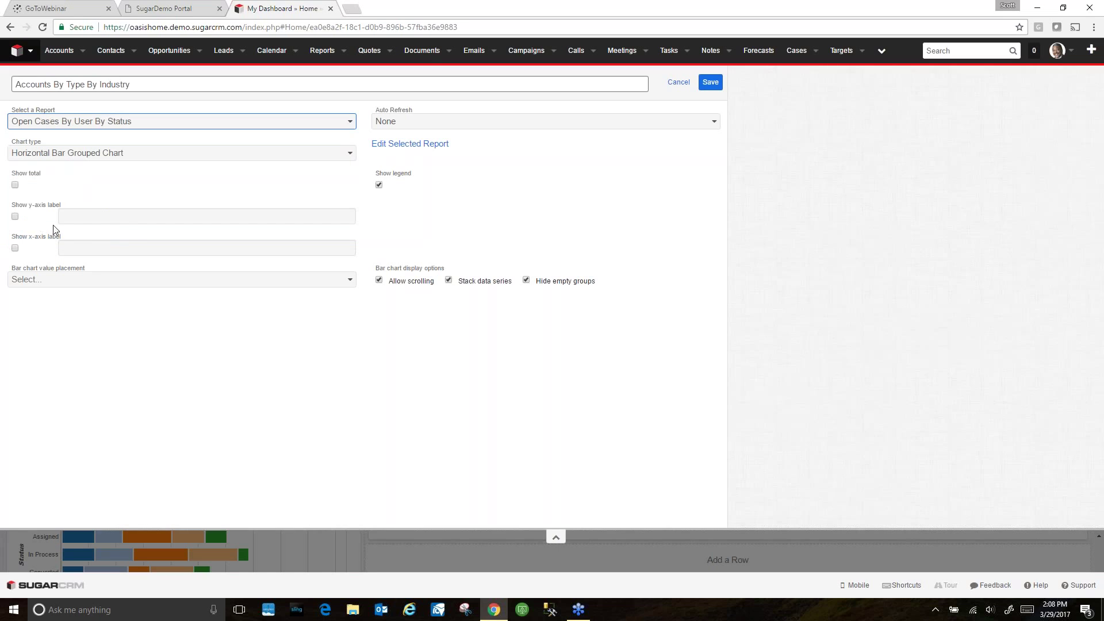
Enable the chart's total, the y-axis label User Name and the x-axis label Count, and save the open cases dashlet.
{"action": "left_click", "coordinate": [15, 217]}
{"action": "left_click", "coordinate": [15, 248]}
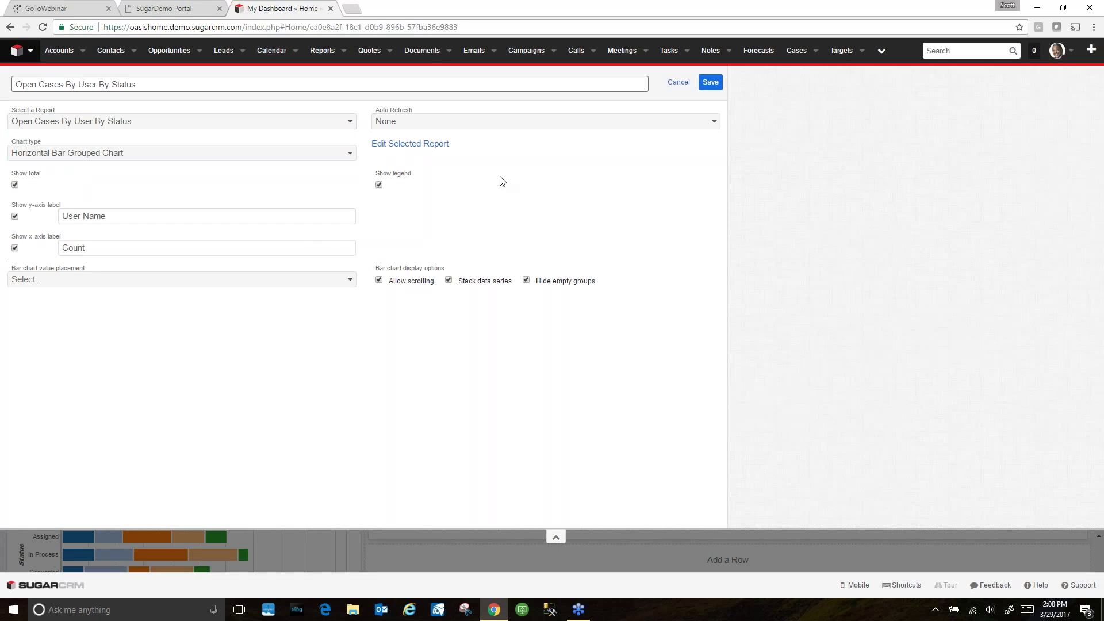
{"action": "left_click", "coordinate": [711, 82]}
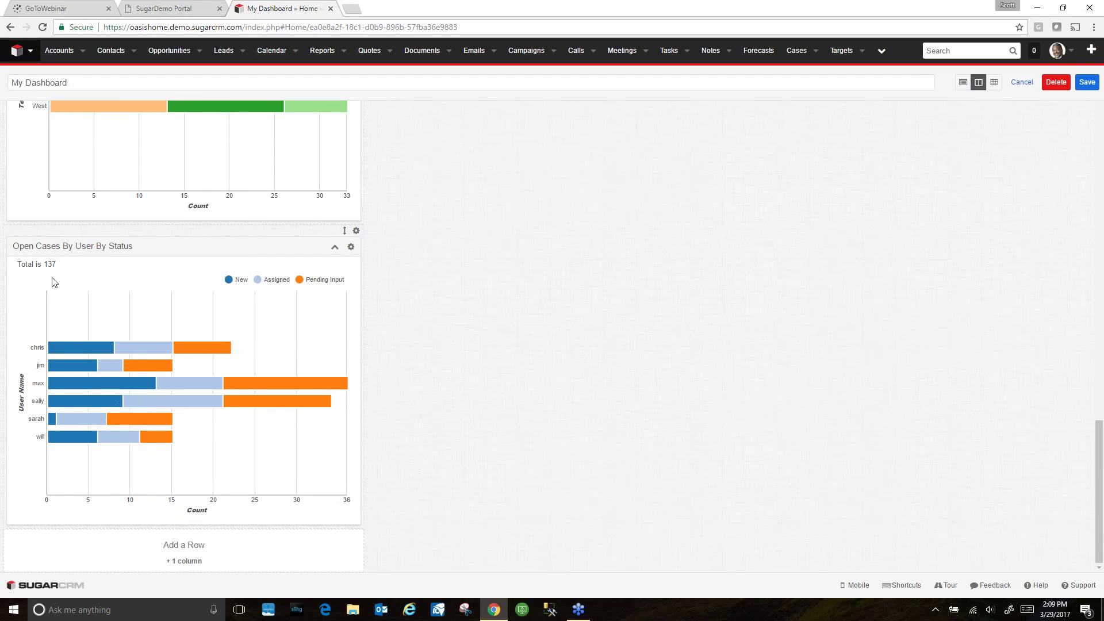
Compare the open cases, calls and leads charts on the dashboard, checking each rep's figures across the three.
{"action": "mouse_move", "coordinate": [55, 352]}
{"action": "scroll", "coordinate": [76, 341], "scroll_direction": "up", "scroll_amount": 3}
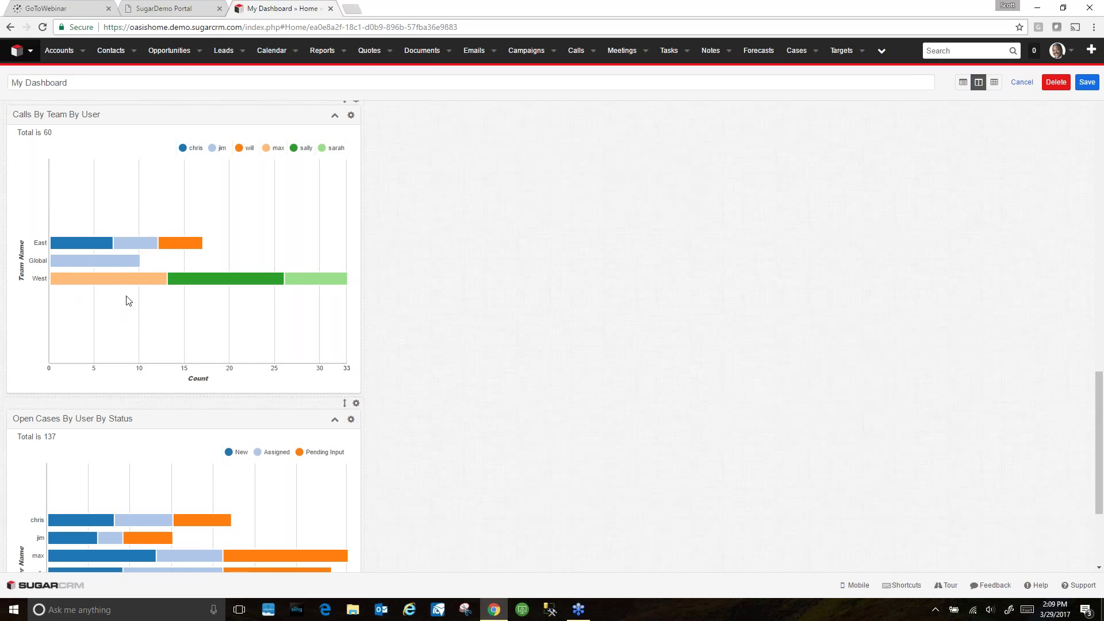
{"action": "scroll", "coordinate": [151, 363], "scroll_direction": "up", "scroll_amount": 5}
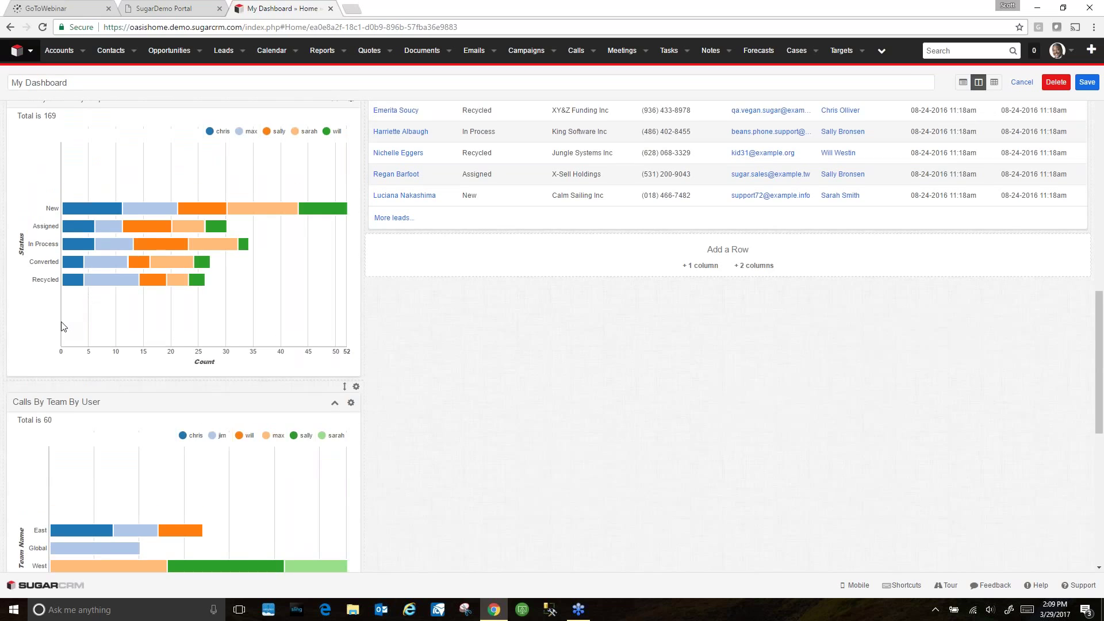
{"action": "mouse_move", "coordinate": [76, 275]}
{"action": "scroll", "coordinate": [135, 333], "scroll_direction": "up", "scroll_amount": 2}
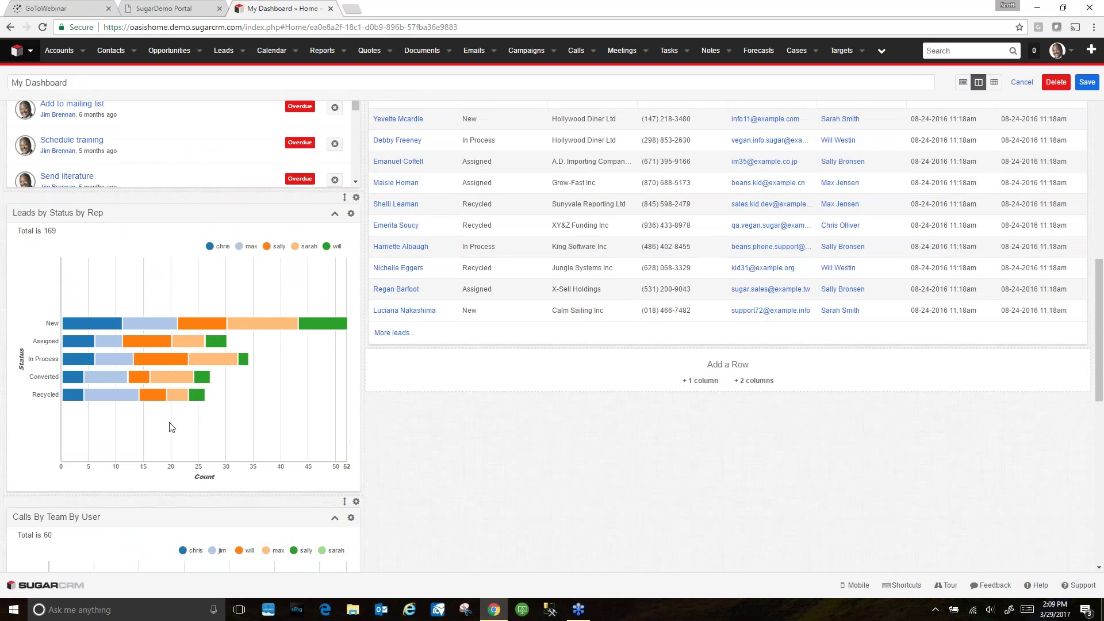
{"action": "scroll", "coordinate": [144, 460], "scroll_direction": "down", "scroll_amount": 10}
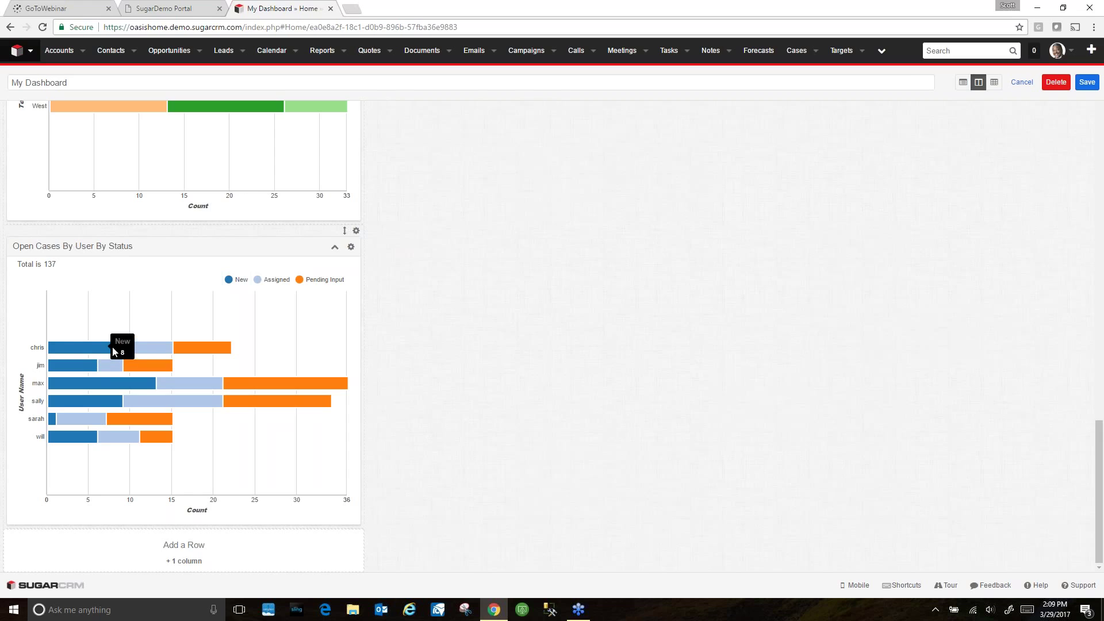
{"action": "mouse_move", "coordinate": [100, 344]}
{"action": "scroll", "coordinate": [483, 432], "scroll_direction": "up", "scroll_amount": 10}
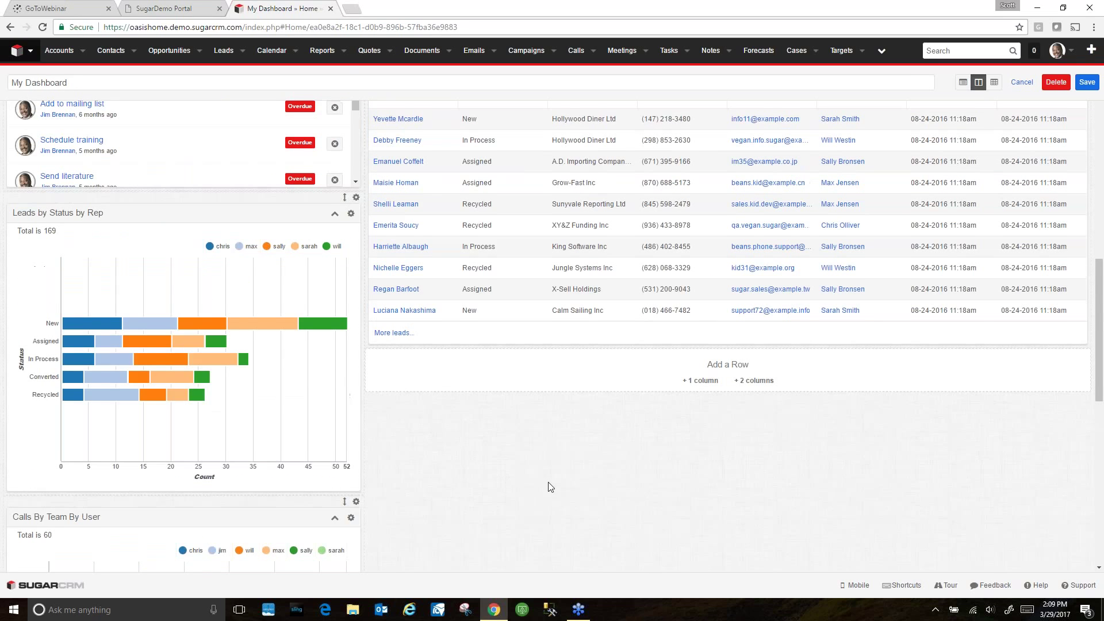
Add a one-column row below My Open Leads and place a List View dashlet in it.
{"action": "scroll", "coordinate": [547, 485], "scroll_direction": "up", "scroll_amount": 2}
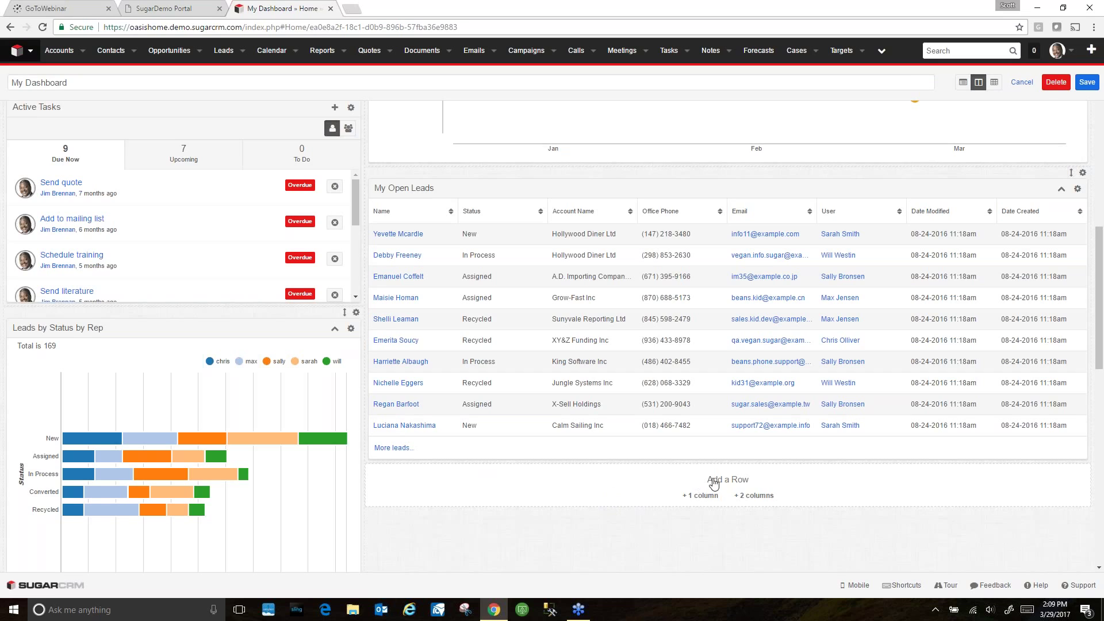
{"action": "left_click", "coordinate": [700, 496]}
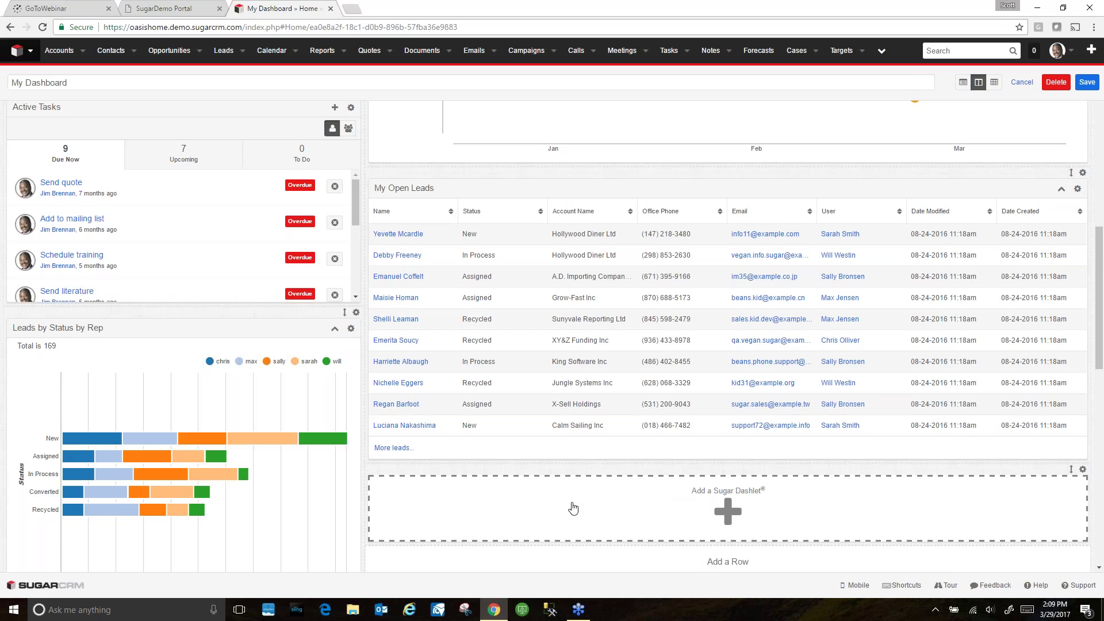
{"action": "scroll", "coordinate": [713, 431], "scroll_direction": "down", "scroll_amount": 2}
{"action": "left_click", "coordinate": [727, 397]}
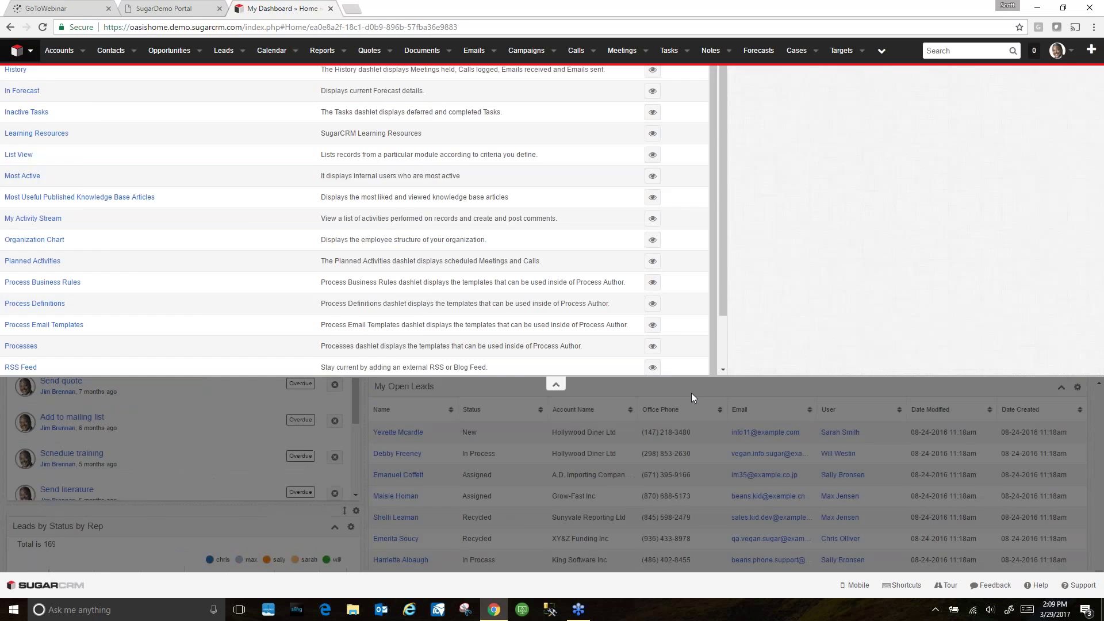
{"action": "scroll", "coordinate": [115, 468], "scroll_direction": "down", "scroll_amount": 2}
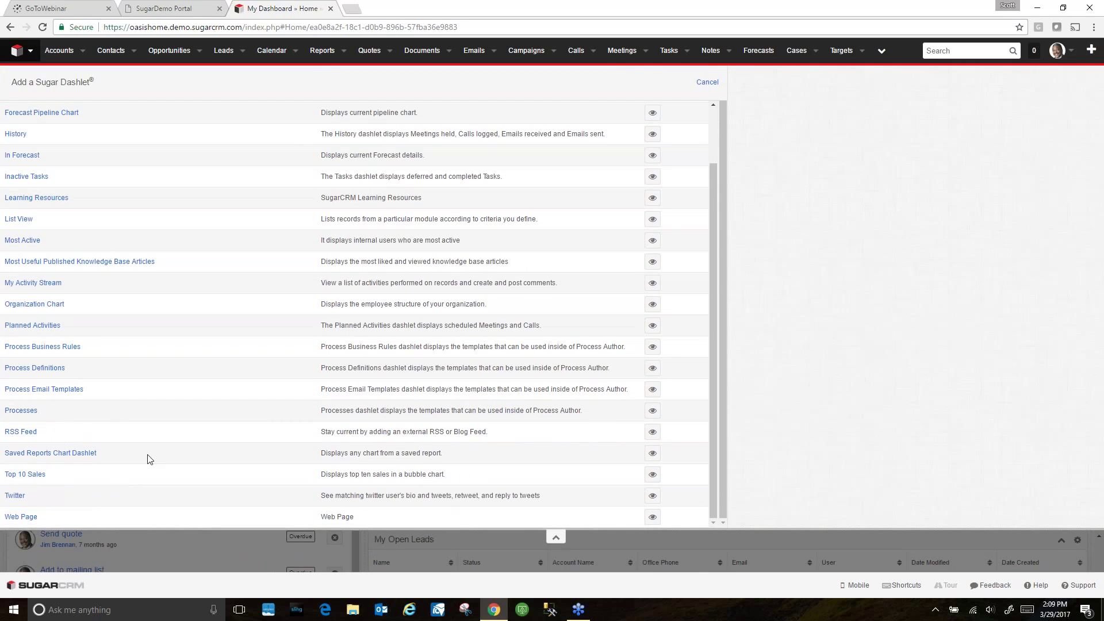
{"action": "scroll", "coordinate": [37, 305], "scroll_direction": "up", "scroll_amount": 1}
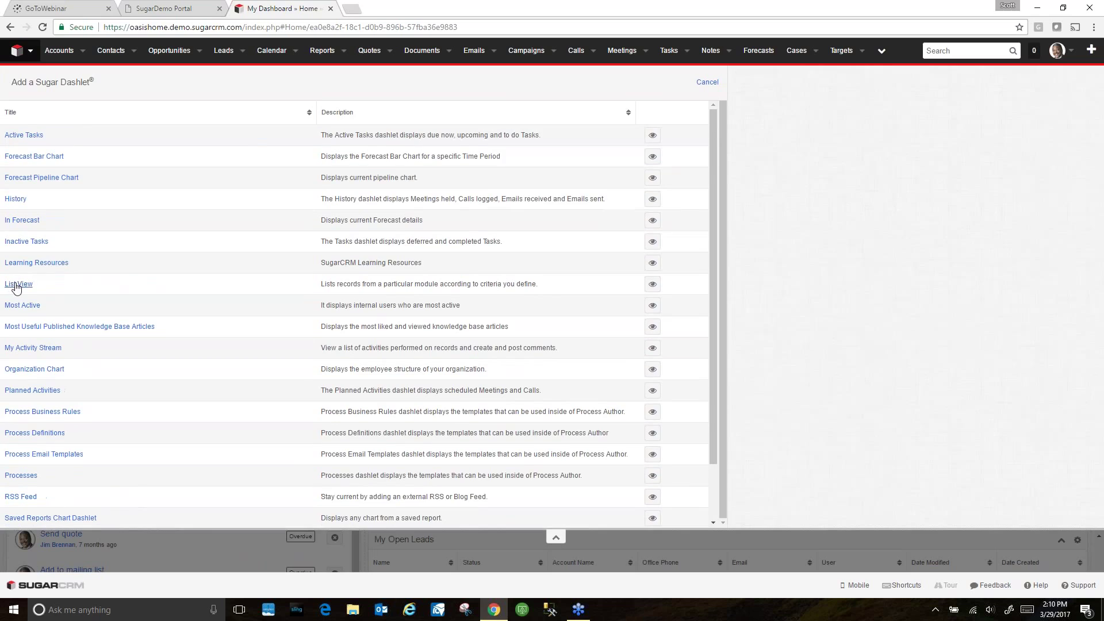
{"action": "left_click", "coordinate": [17, 283]}
Set the list dashlet's module to Opportunities and title it All Open Opportunities.
{"action": "left_click", "coordinate": [46, 121]}
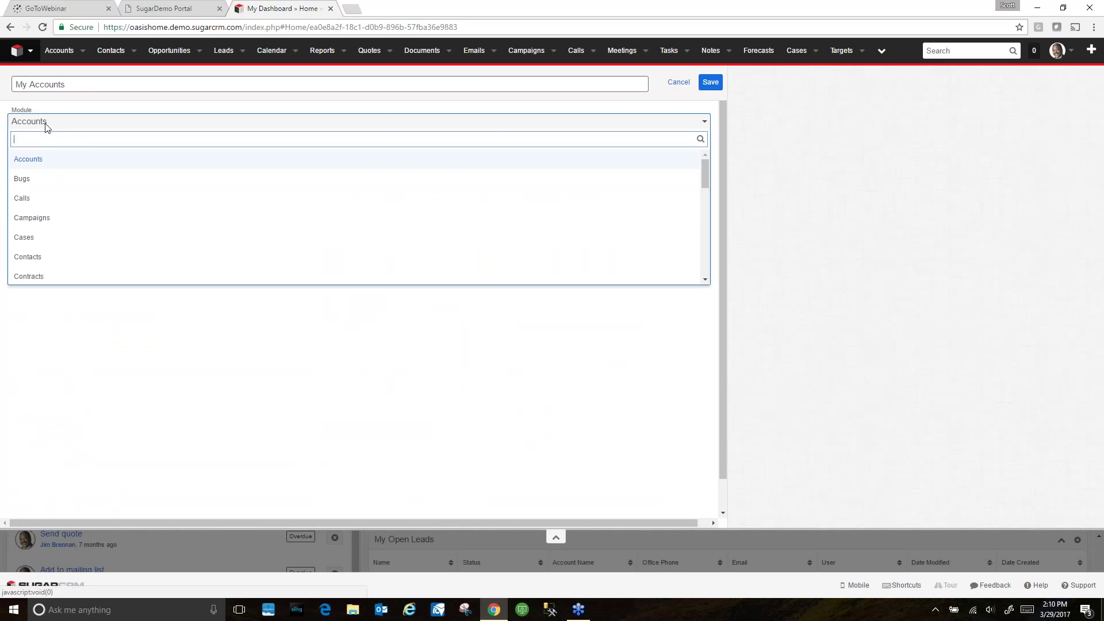
{"action": "scroll", "coordinate": [52, 230], "scroll_direction": "down", "scroll_amount": 2}
{"action": "scroll", "coordinate": [55, 240], "scroll_direction": "down", "scroll_amount": 2}
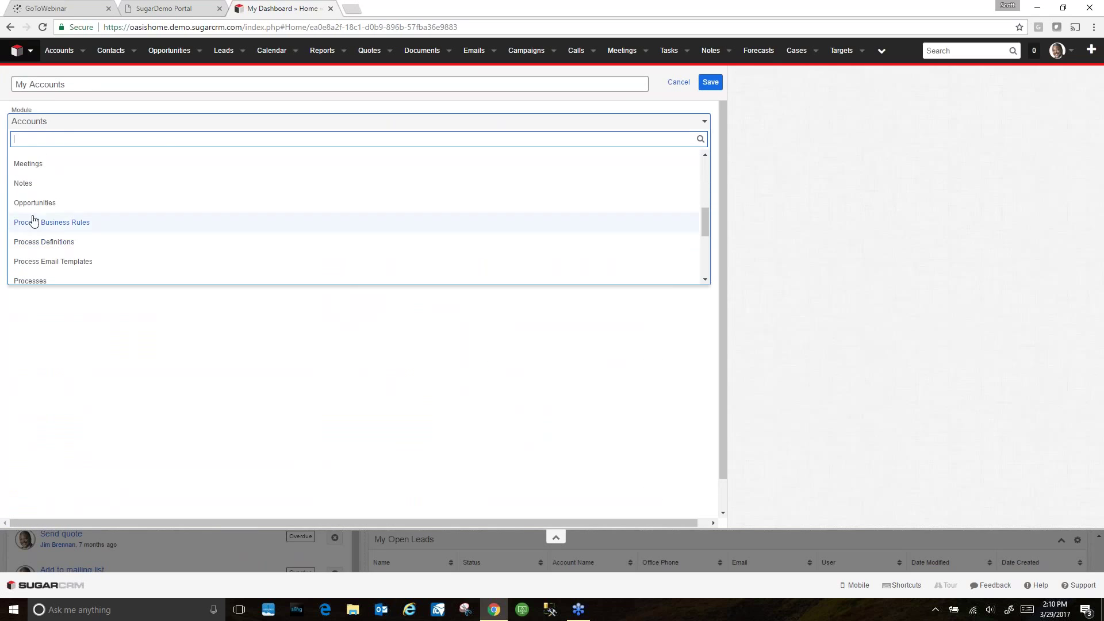
{"action": "left_click", "coordinate": [34, 203]}
{"action": "left_click_drag", "start_coordinate": [29, 84], "coordinate": [5, 86]}
{"action": "type", "text": "All Open Opportunitie"}
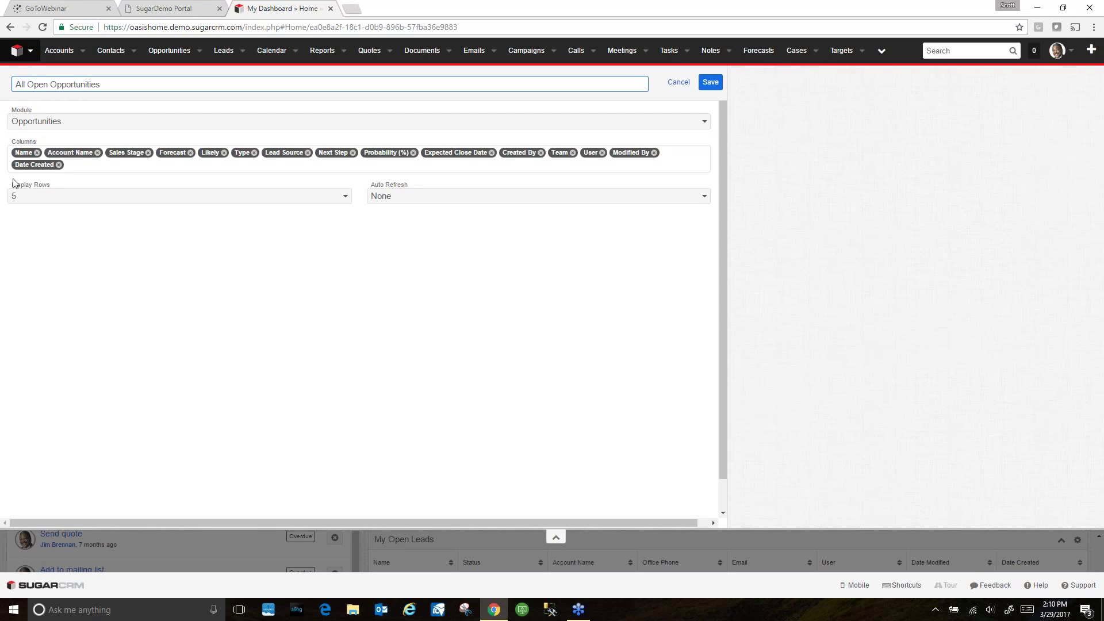
Set the dashlet to display 10 rows and start creating a new default data filter for it.
{"action": "left_click", "coordinate": [340, 197]}
{"action": "left_click", "coordinate": [83, 241]}
{"action": "scroll", "coordinate": [705, 323], "scroll_direction": "down", "scroll_amount": 1}
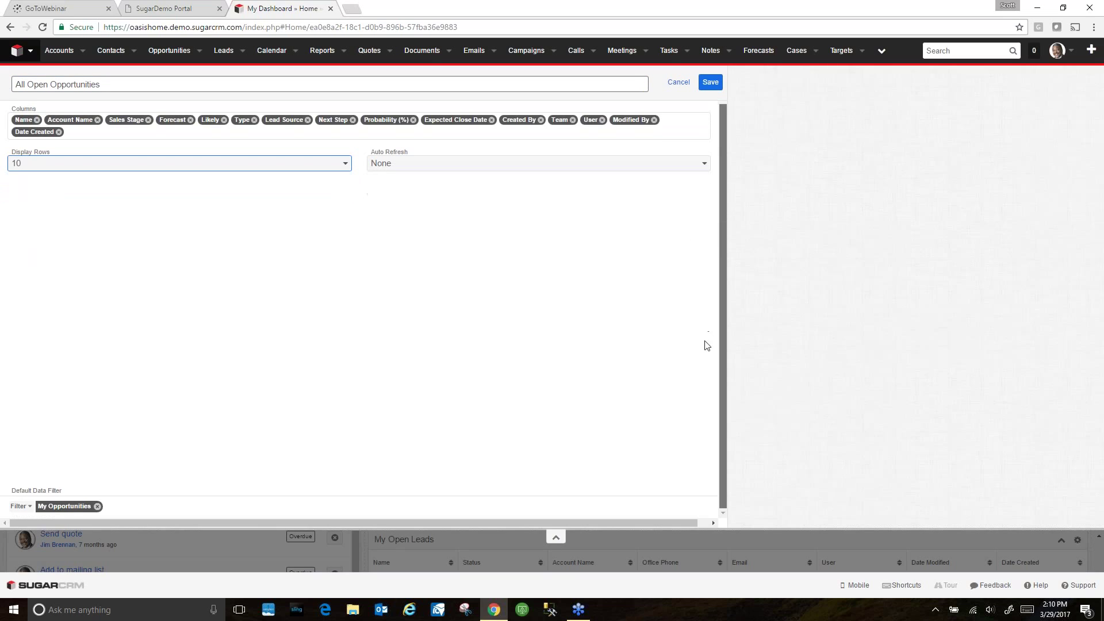
{"action": "left_click", "coordinate": [16, 508]}
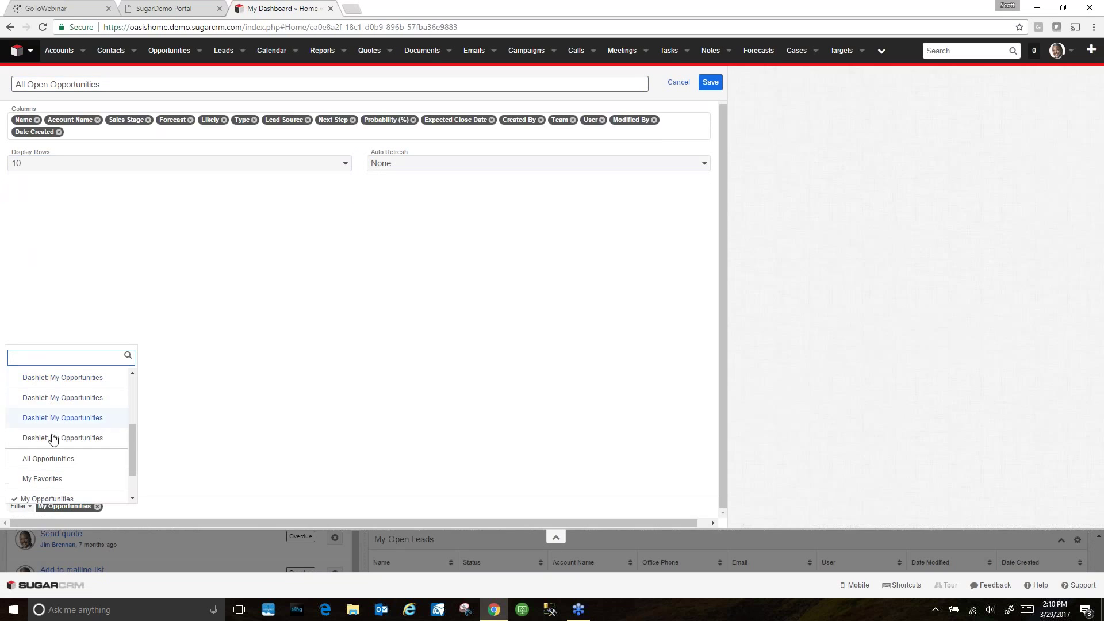
{"action": "scroll", "coordinate": [43, 454], "scroll_direction": "up", "scroll_amount": 5}
{"action": "left_click", "coordinate": [30, 379]}
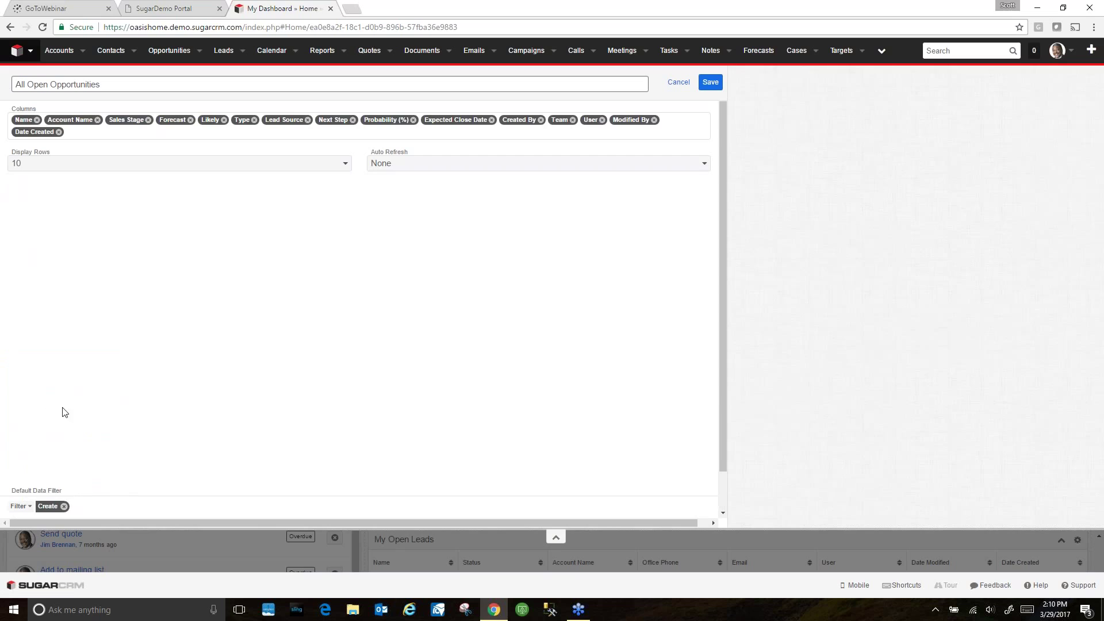
Filter for opportunities whose Sales Stage is not any of Closed Won or Closed Lost, and save the dashlet.
{"action": "left_click", "coordinate": [34, 488]}
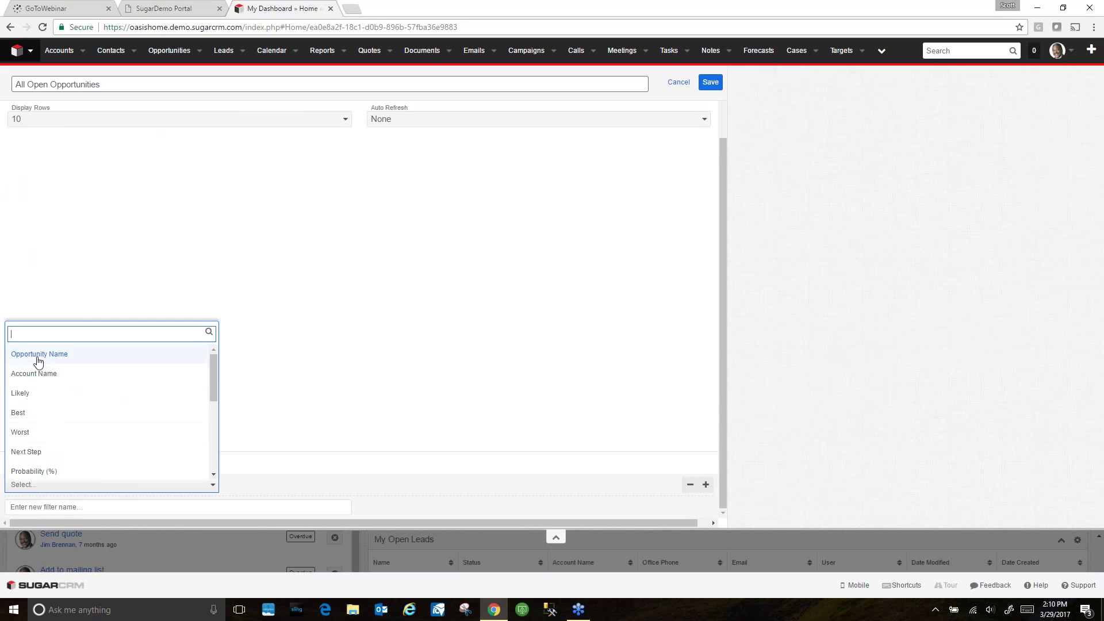
{"action": "scroll", "coordinate": [90, 458], "scroll_direction": "down", "scroll_amount": 2}
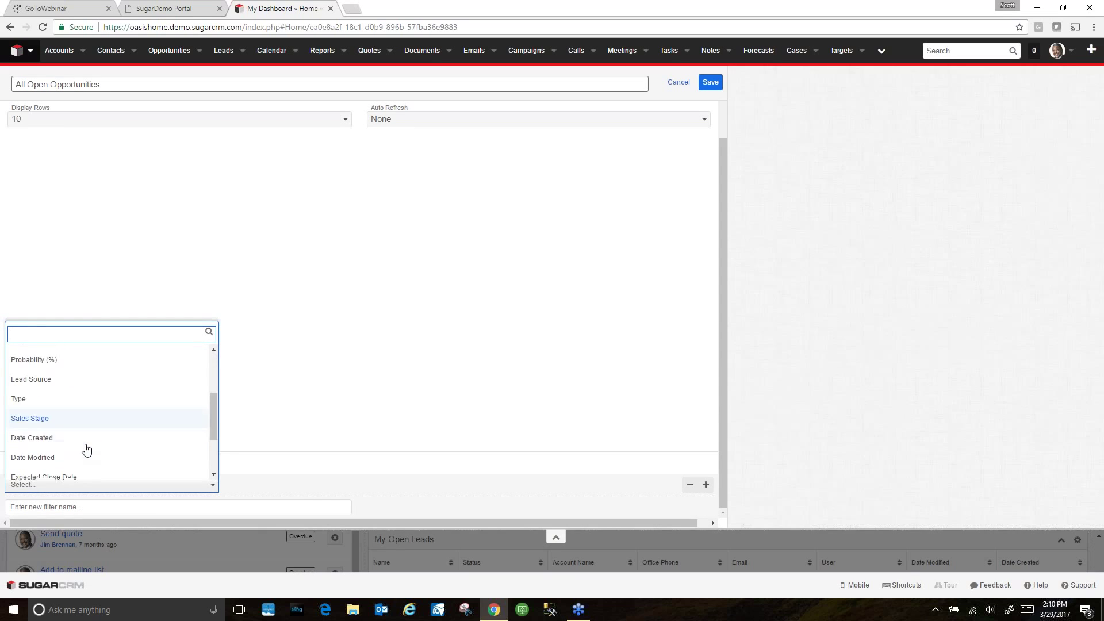
{"action": "left_click", "coordinate": [33, 419]}
{"action": "left_click", "coordinate": [288, 489]}
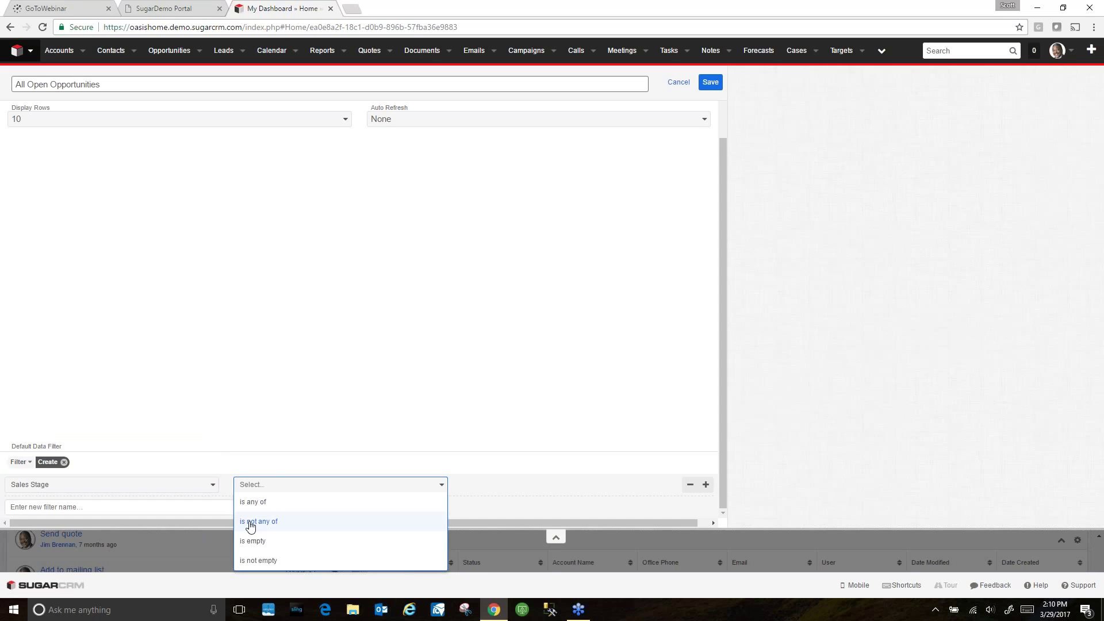
{"action": "left_click", "coordinate": [250, 526]}
{"action": "left_click", "coordinate": [468, 485]}
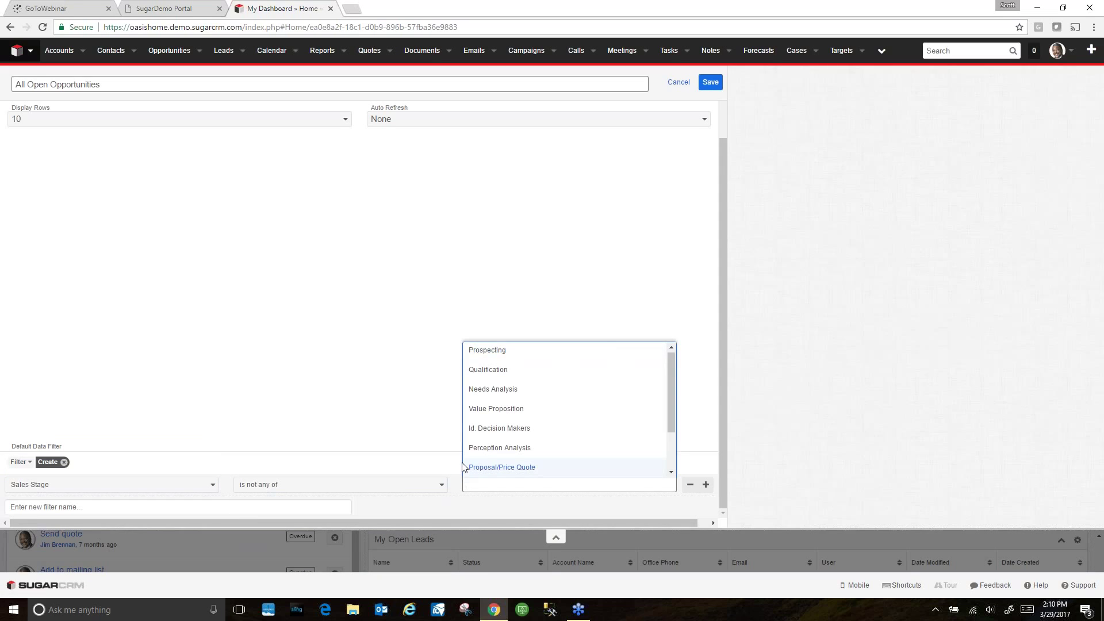
{"action": "type", "text": "Cl"}
{"action": "left_click", "coordinate": [500, 448]}
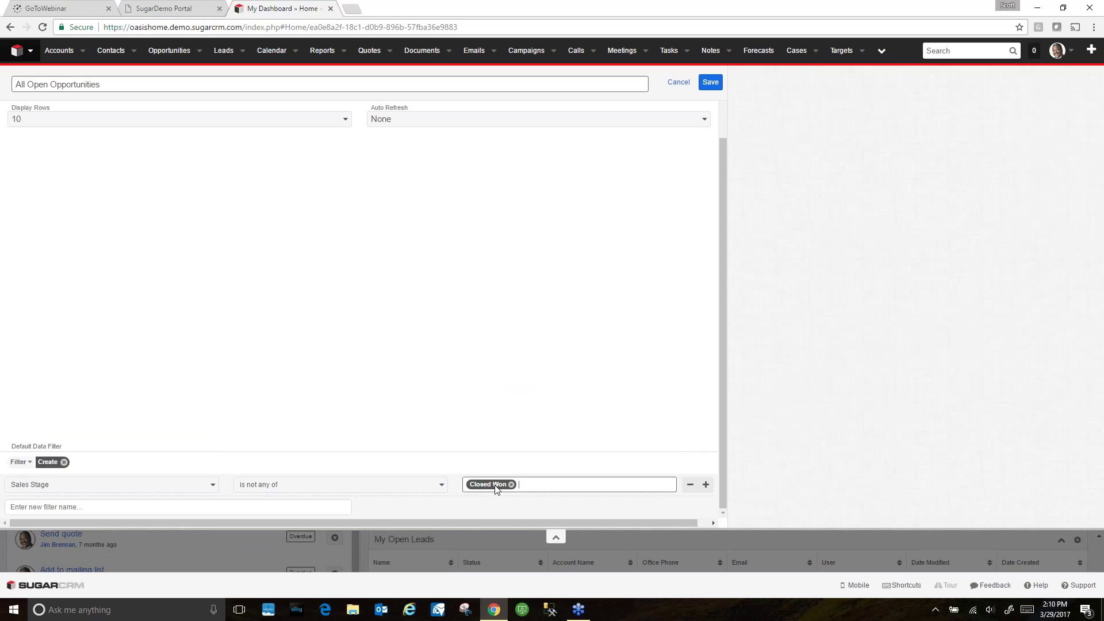
{"action": "type", "text": "Clo"}
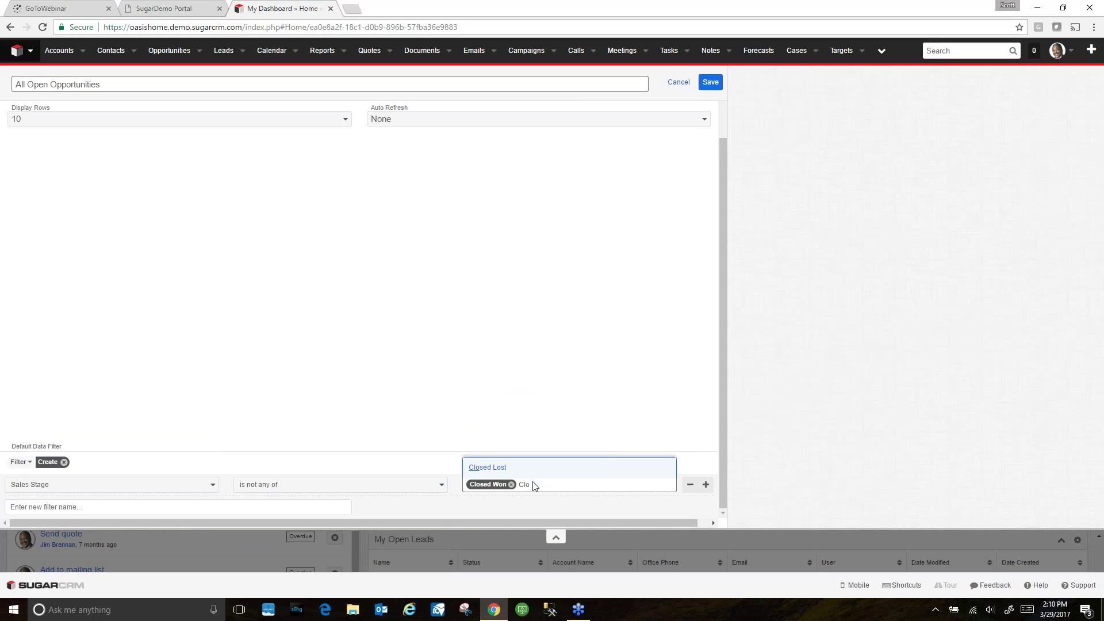
{"action": "left_click", "coordinate": [492, 467]}
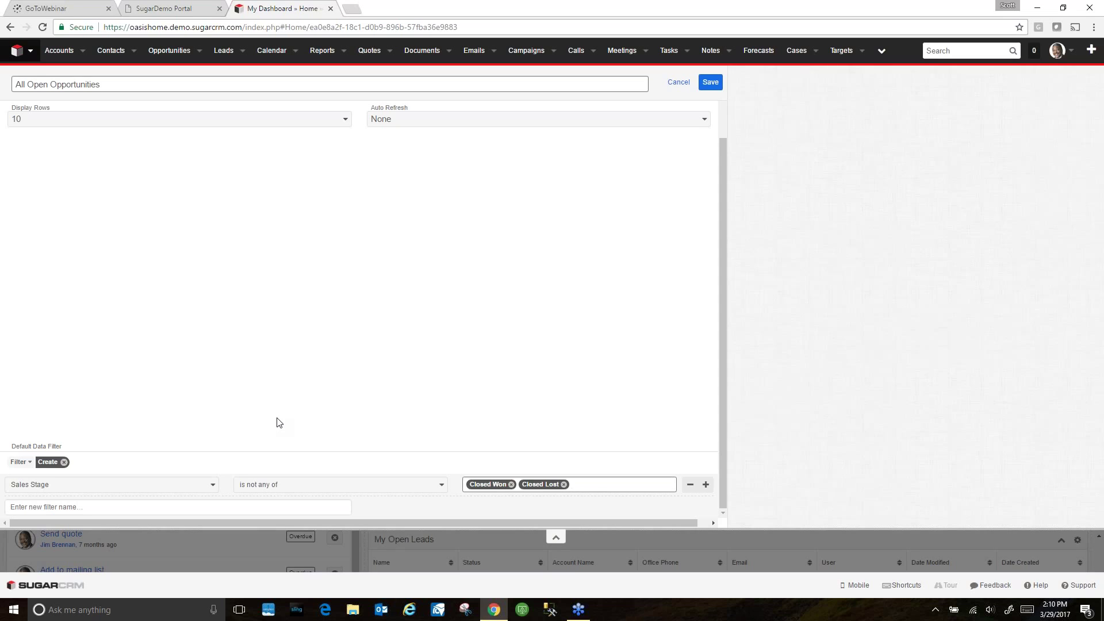
{"action": "left_click", "coordinate": [710, 82]}
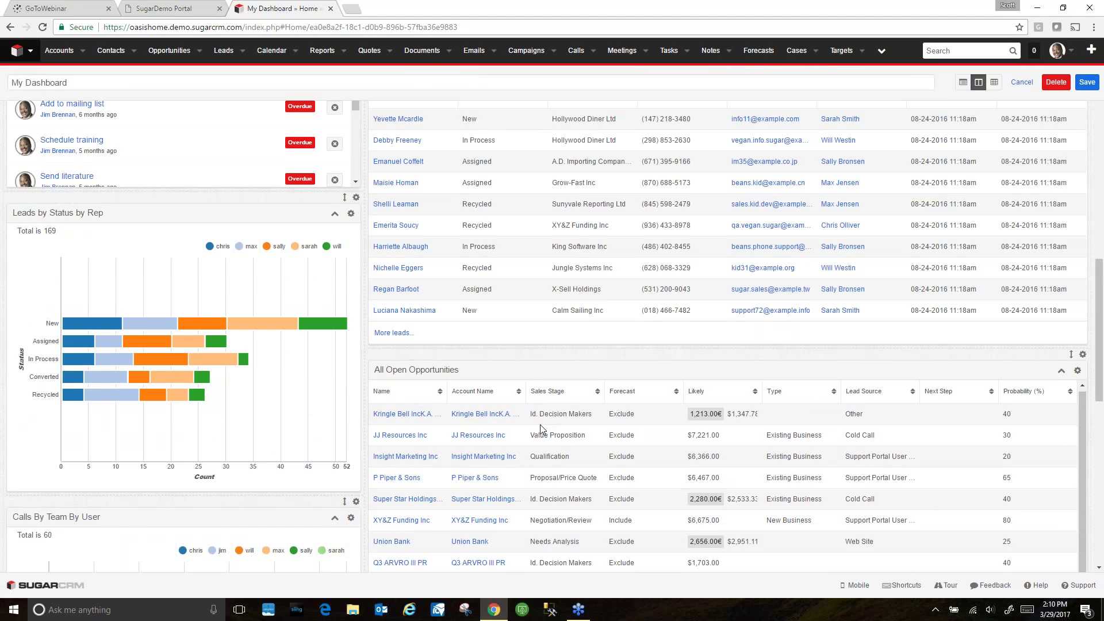
Sort the All Open Opportunities list by expected close date in both directions, and finally by highest probability.
{"action": "scroll", "coordinate": [543, 428], "scroll_direction": "down", "scroll_amount": 2}
{"action": "scroll", "coordinate": [376, 177], "scroll_direction": "down", "scroll_amount": 1}
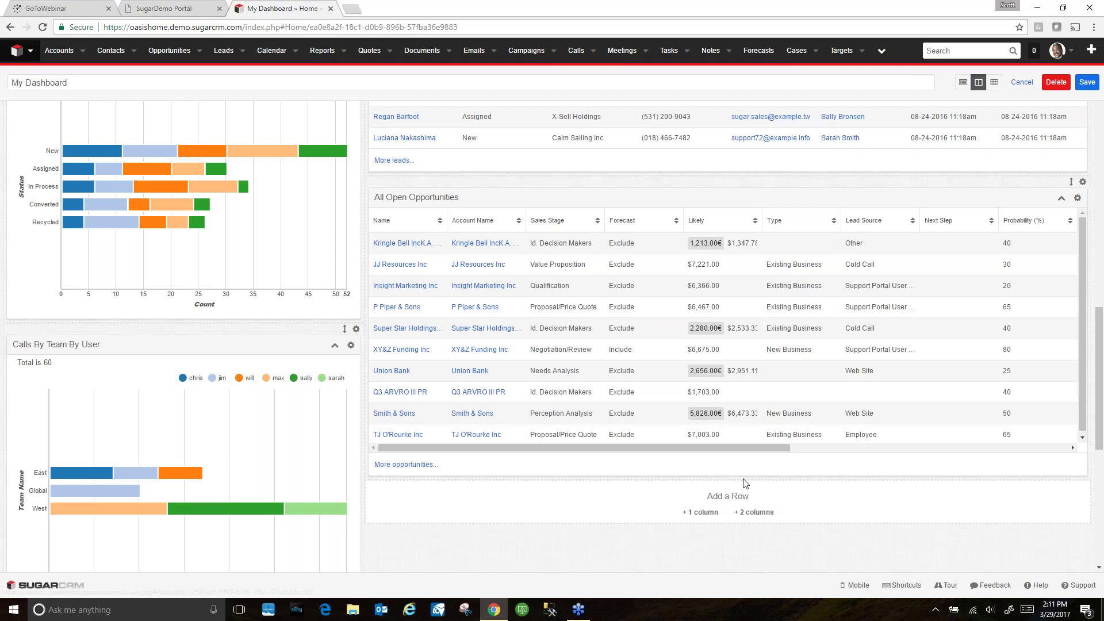
{"action": "left_click_drag", "start_coordinate": [631, 449], "coordinate": [789, 446]}
{"action": "left_click", "coordinate": [835, 226]}
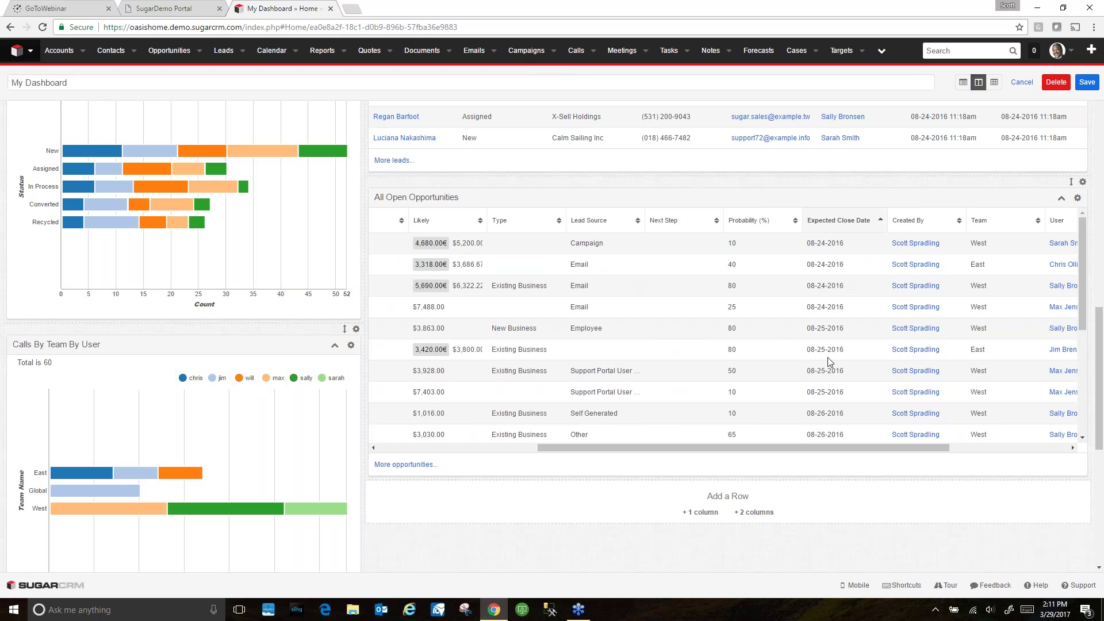
{"action": "left_click", "coordinate": [835, 223]}
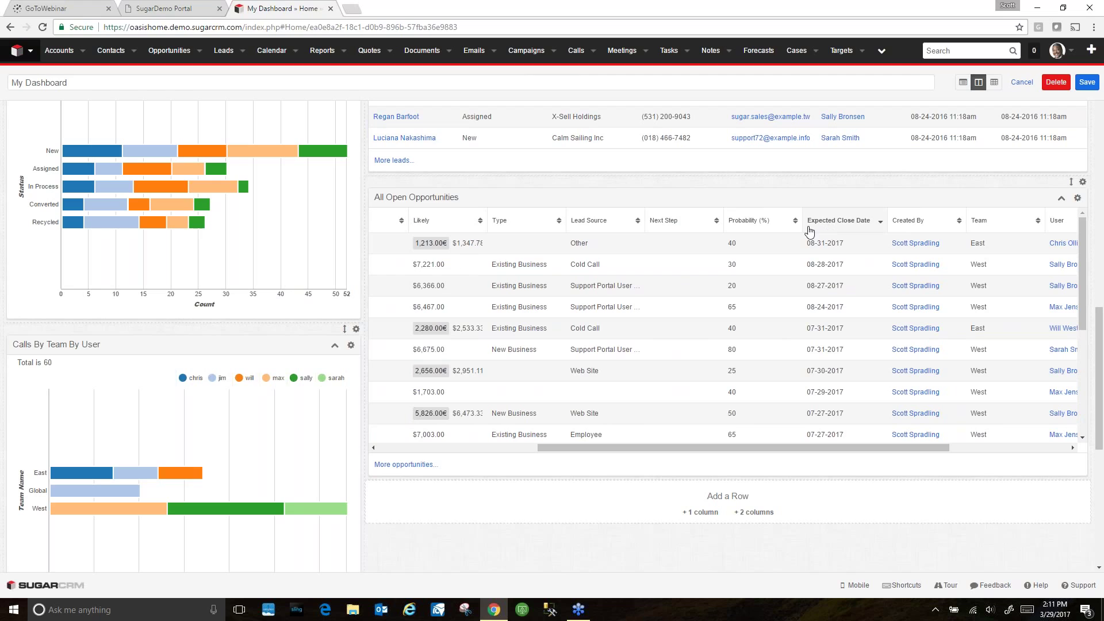
{"action": "left_click", "coordinate": [742, 224]}
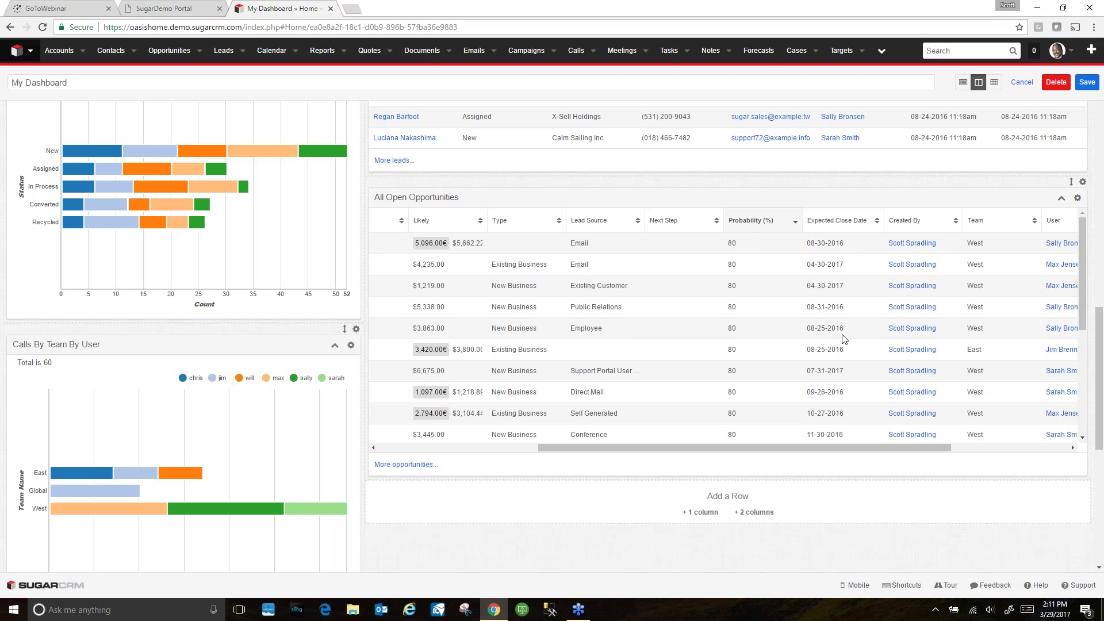
{"action": "left_click_drag", "start_coordinate": [741, 447], "coordinate": [575, 453]}
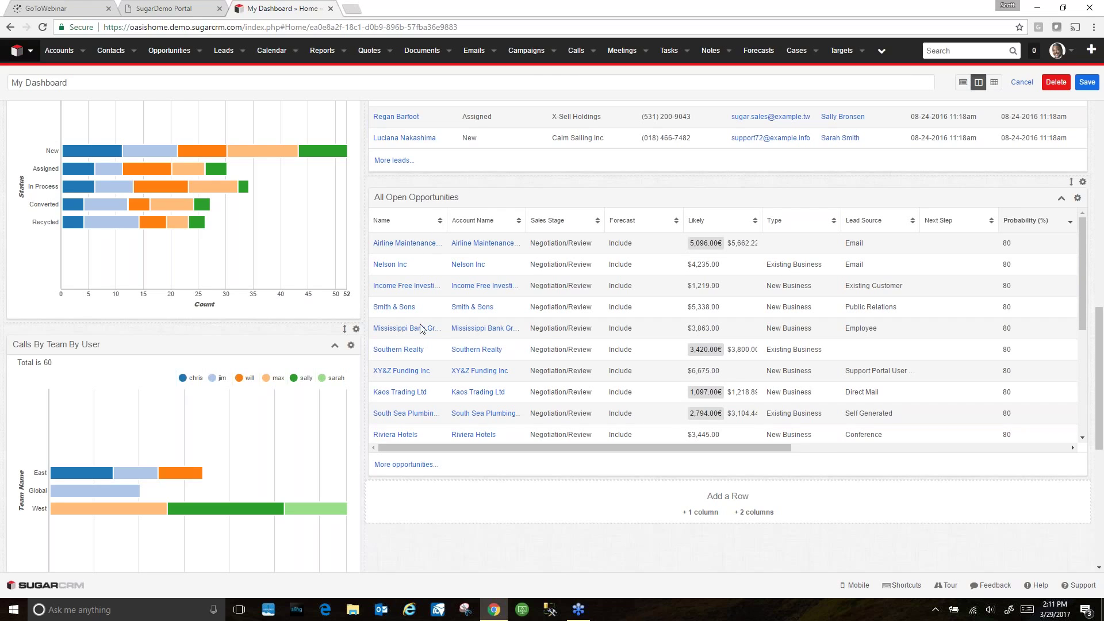
Save the dashboard changes and open the Airline Maintenance Co opportunity from the All Open Opportunities list.
{"action": "left_click", "coordinate": [401, 243]}
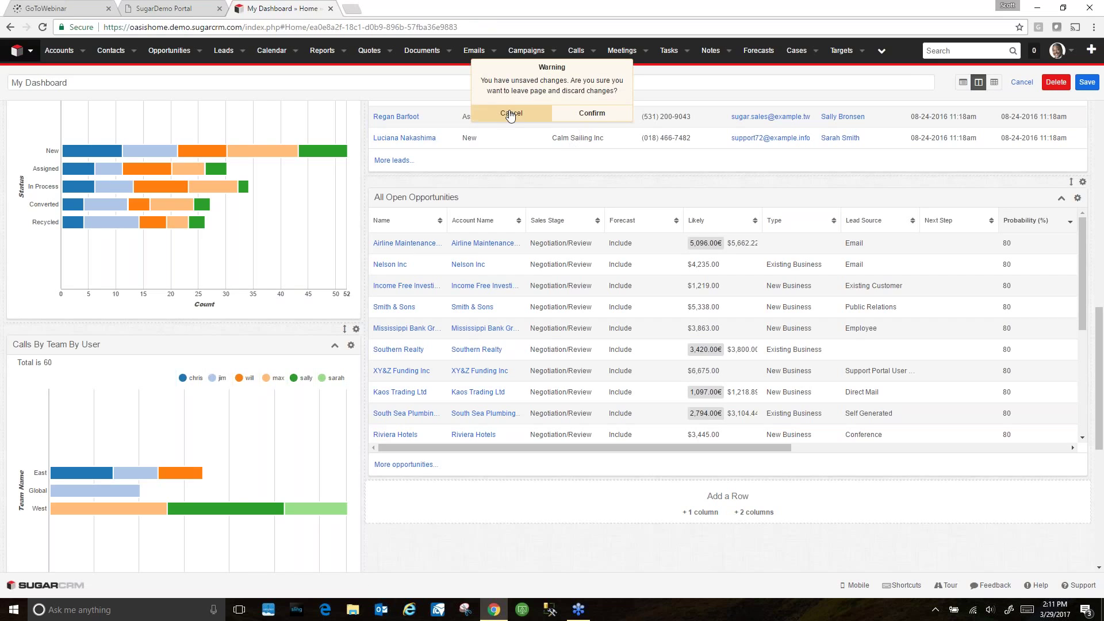
{"action": "left_click", "coordinate": [507, 113]}
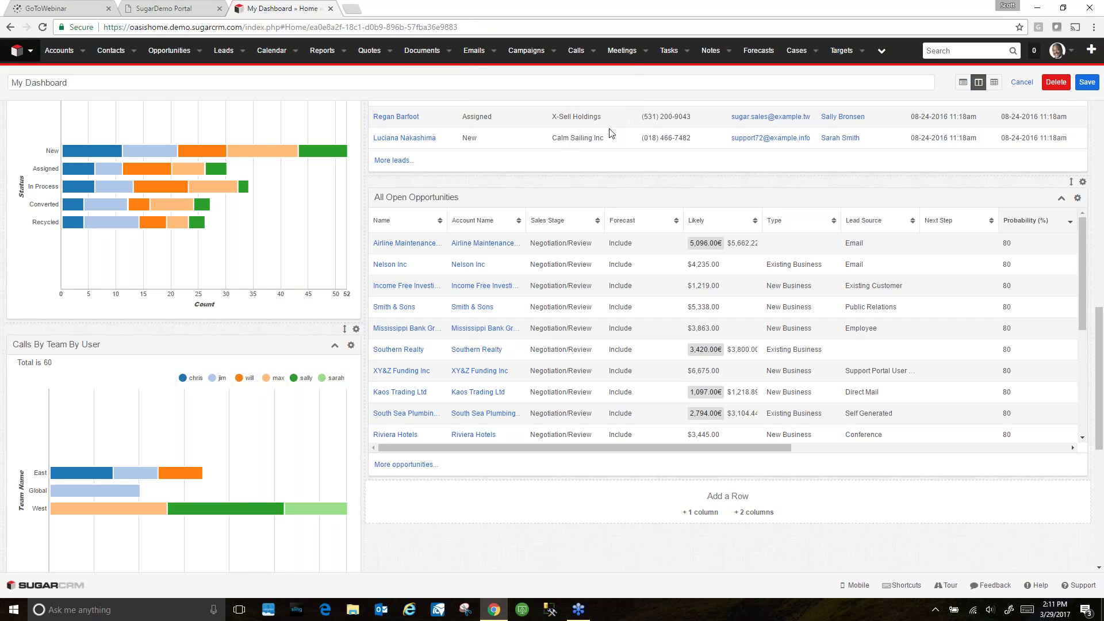
{"action": "left_click", "coordinate": [1087, 84]}
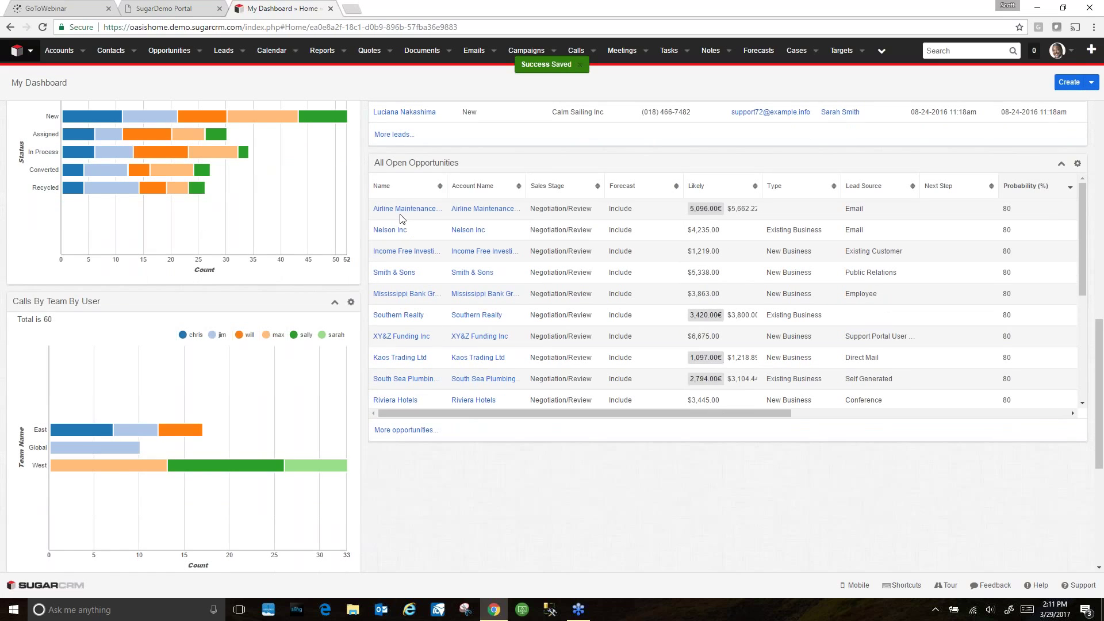
{"action": "left_click", "coordinate": [406, 209]}
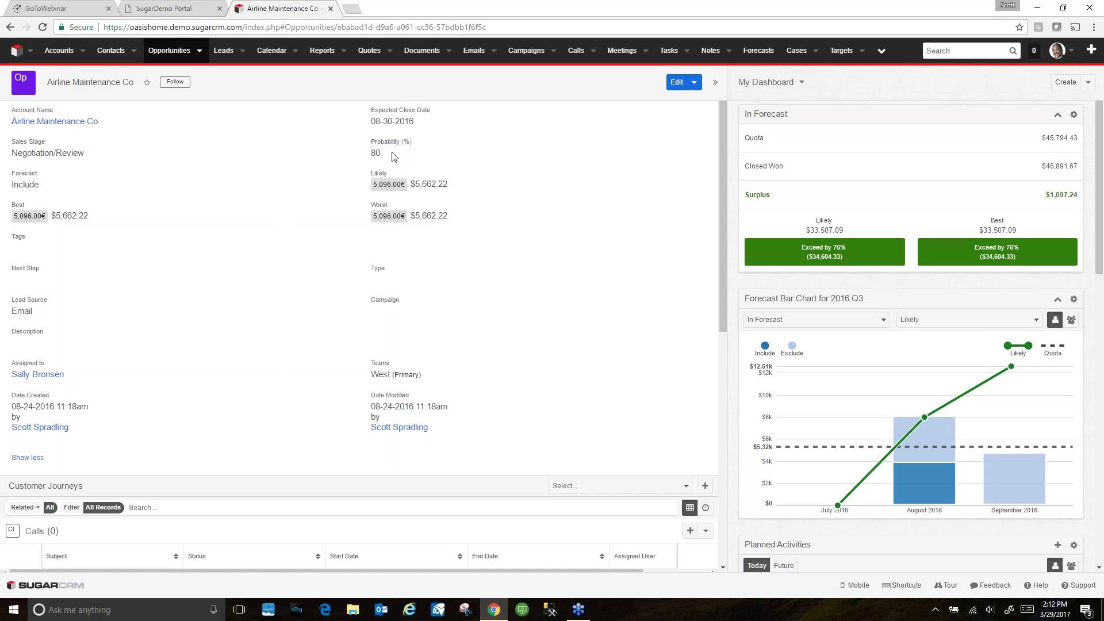
Open the opportunity's Sales Stage for editing, look through its related calls, meetings, notes, quotes and contacts, and save the record.
{"action": "left_click", "coordinate": [81, 153]}
{"action": "left_click", "coordinate": [584, 313]}
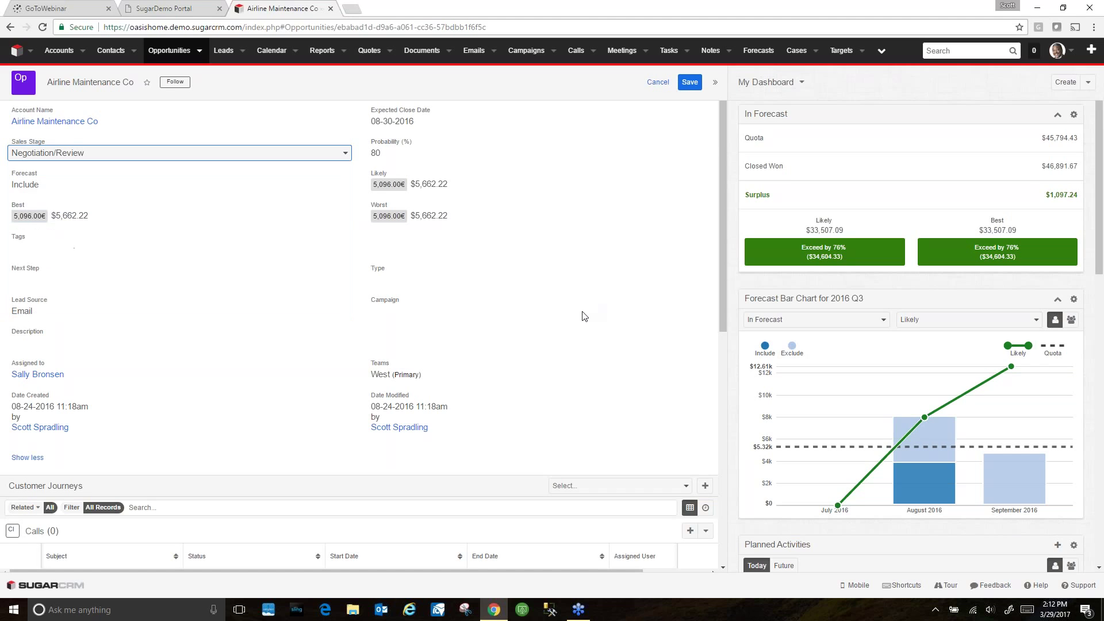
{"action": "scroll", "coordinate": [442, 362], "scroll_direction": "down", "scroll_amount": 5}
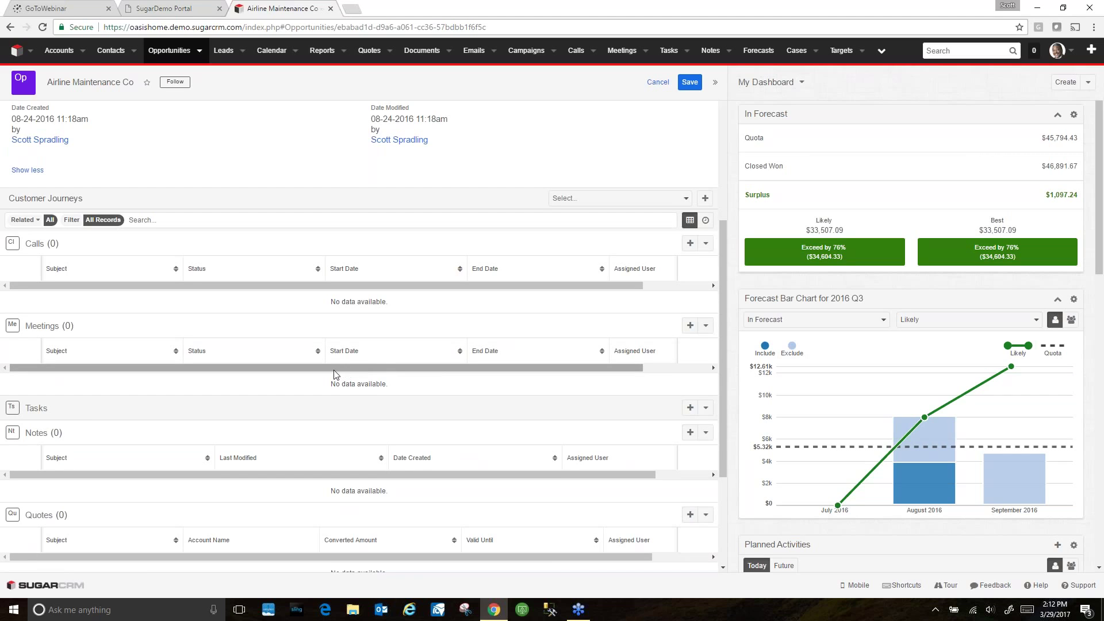
{"action": "scroll", "coordinate": [327, 371], "scroll_direction": "up", "scroll_amount": 1}
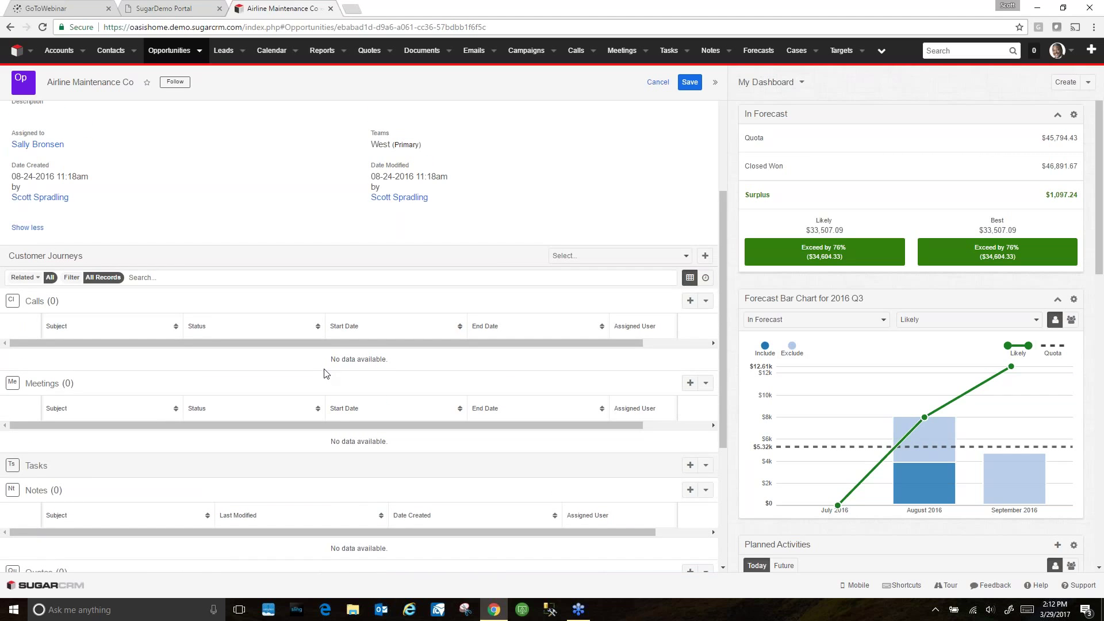
{"action": "scroll", "coordinate": [326, 375], "scroll_direction": "down", "scroll_amount": 3}
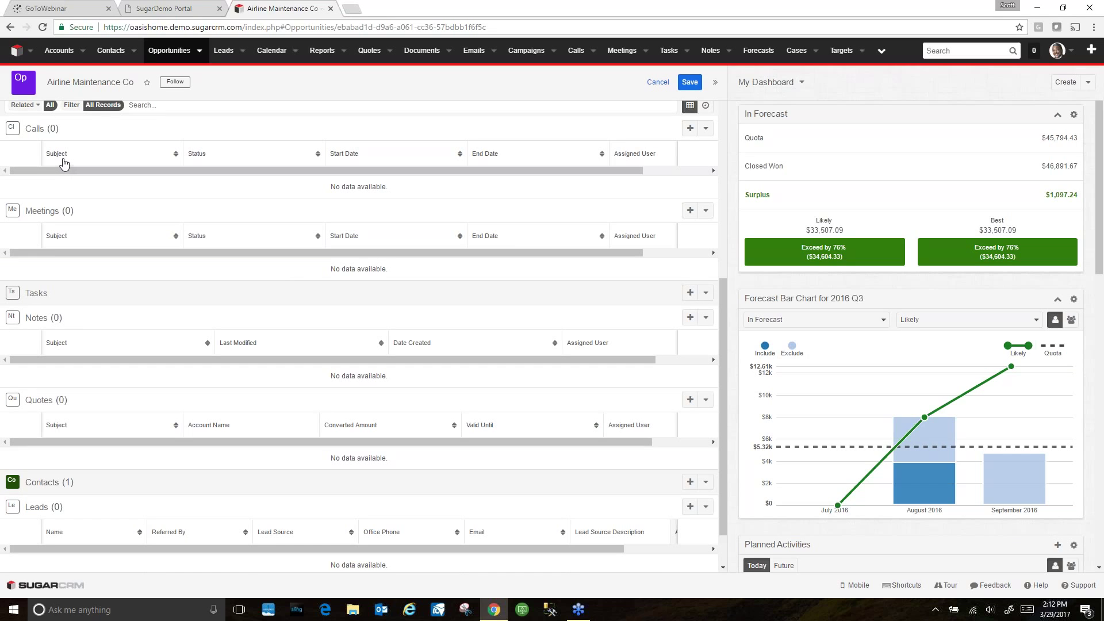
{"action": "scroll", "coordinate": [84, 204], "scroll_direction": "up", "scroll_amount": 2}
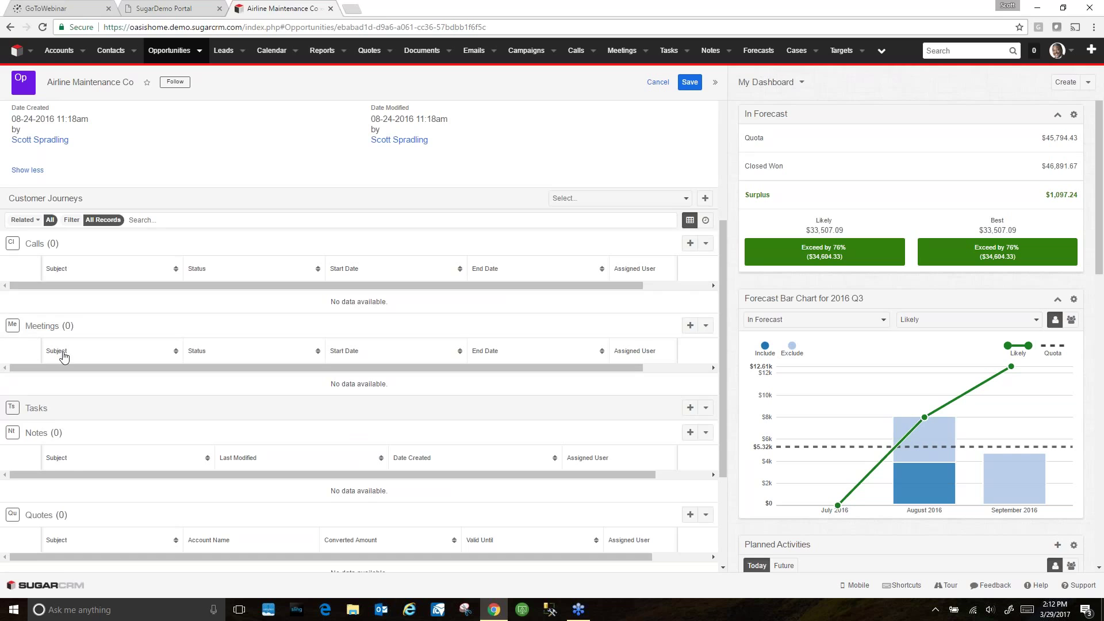
{"action": "scroll", "coordinate": [62, 354], "scroll_direction": "down", "scroll_amount": 1}
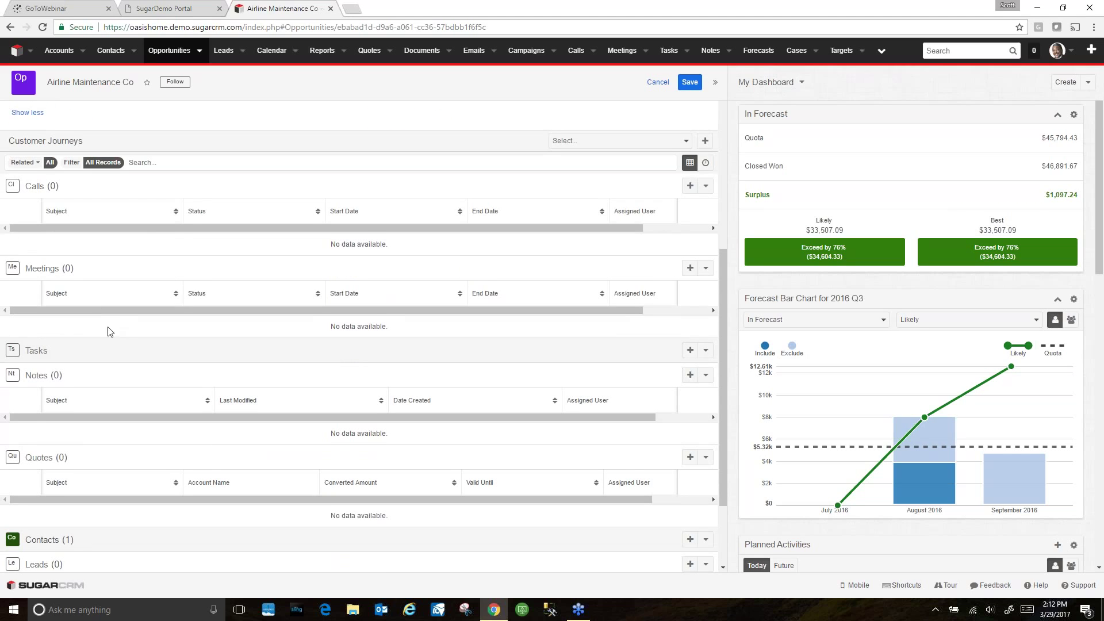
{"action": "scroll", "coordinate": [117, 339], "scroll_direction": "down", "scroll_amount": 2}
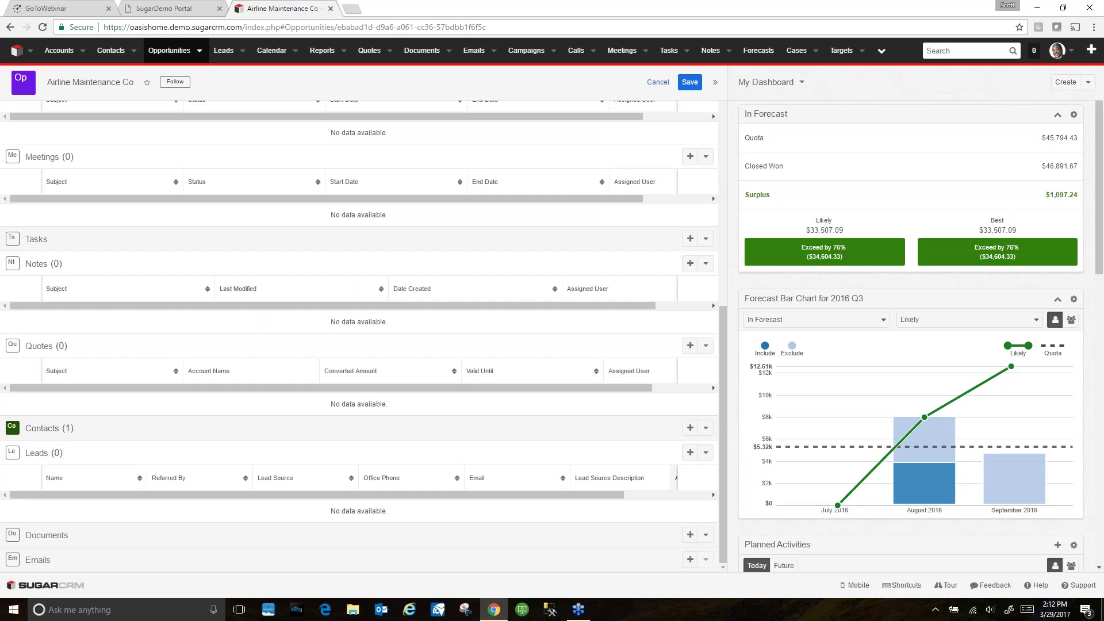
{"action": "scroll", "coordinate": [175, 460], "scroll_direction": "up", "scroll_amount": 4}
{"action": "scroll", "coordinate": [175, 460], "scroll_direction": "up", "scroll_amount": 4}
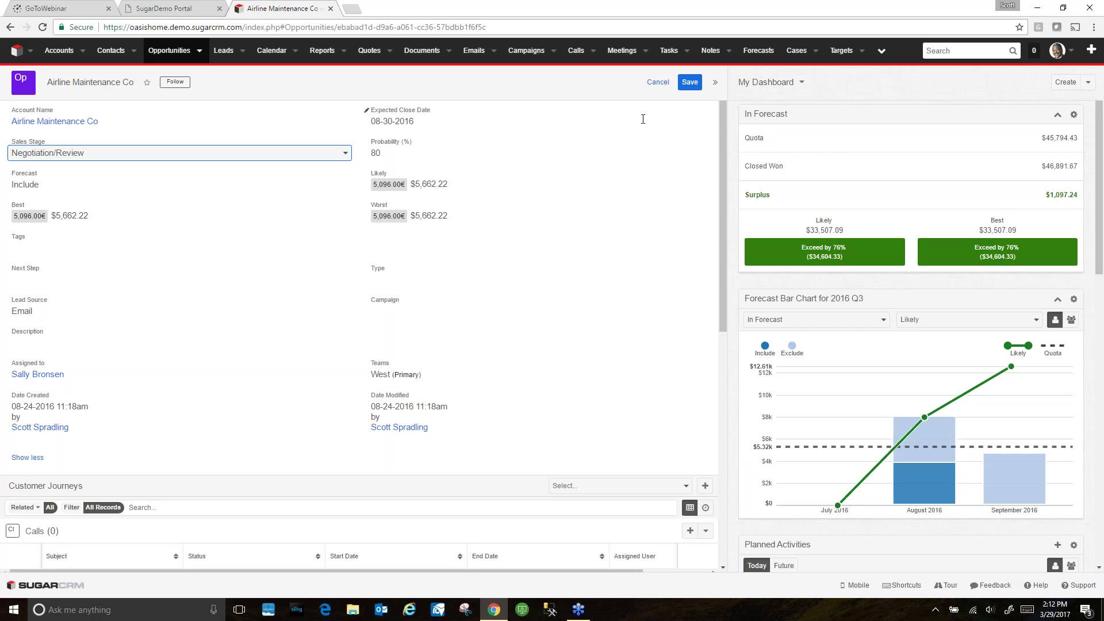
{"action": "left_click", "coordinate": [689, 84]}
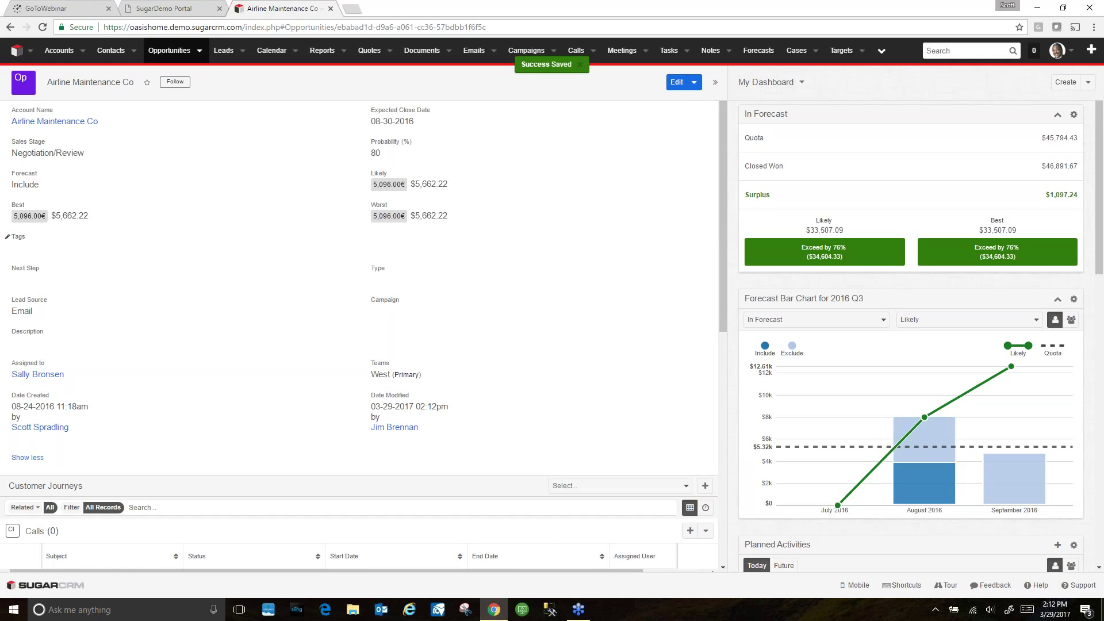
Return to the home dashboard and search all modules for Green.
{"action": "left_click", "coordinate": [17, 50]}
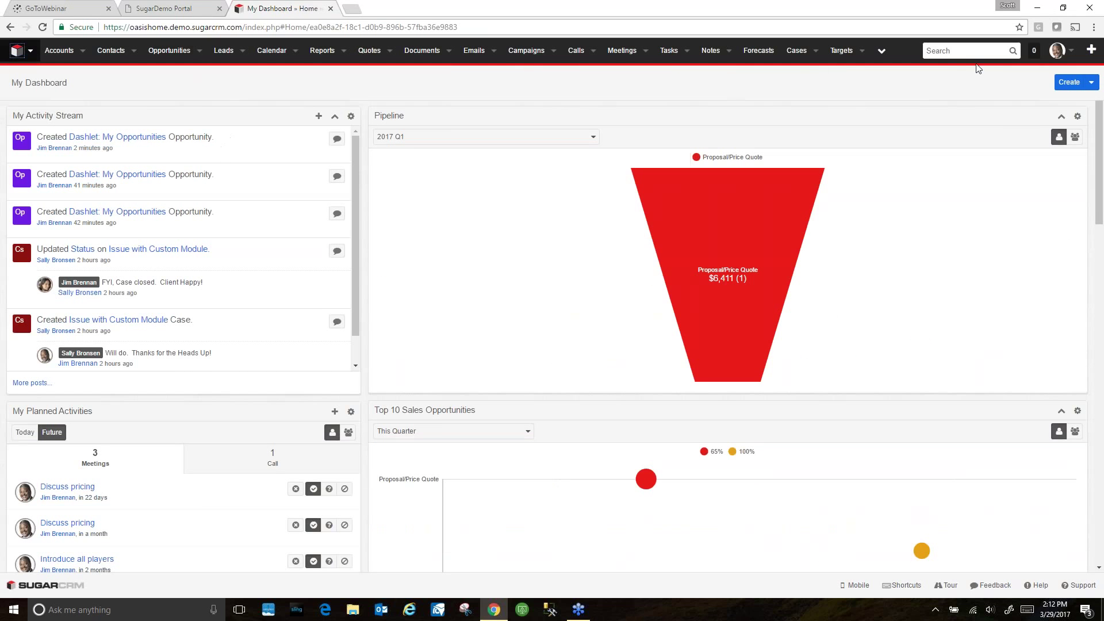
{"action": "left_click", "coordinate": [945, 52]}
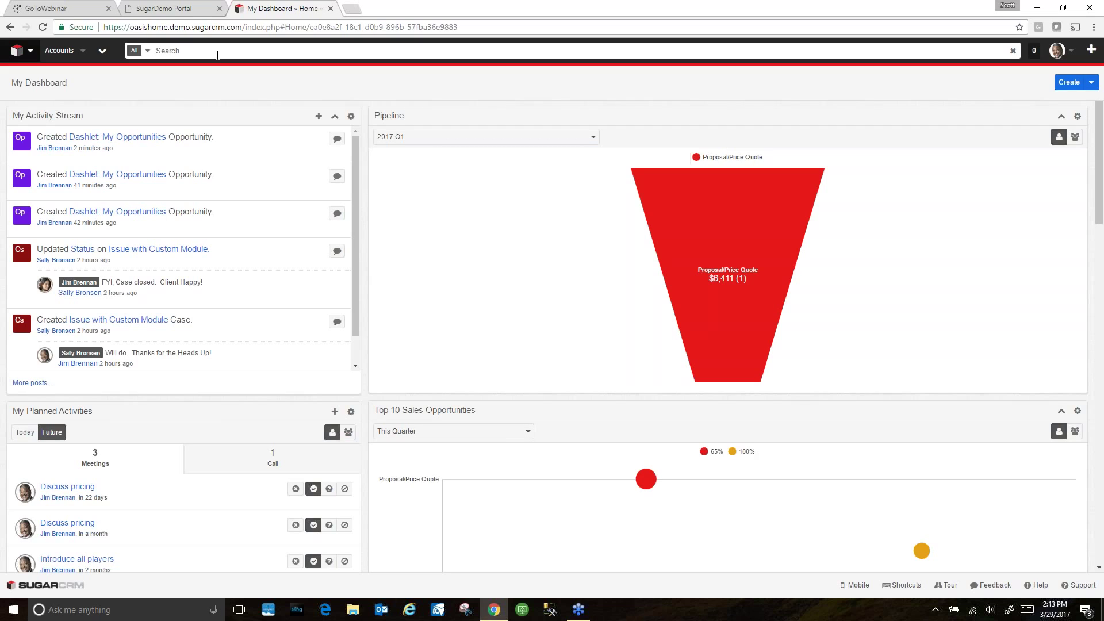
{"action": "type", "text": "Green"}
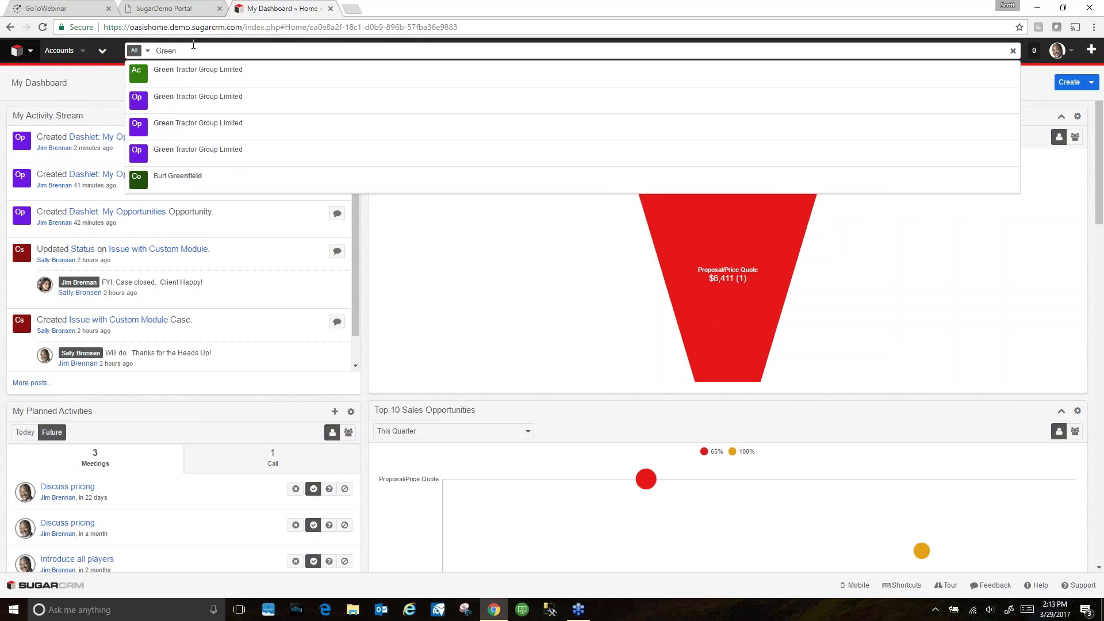
Clear the search text, limit the global search to Accounts, and search for Green.
{"action": "key", "text": "BackSpace"}
{"action": "key", "text": "BackSpace"}
{"action": "left_click", "coordinate": [148, 52]}
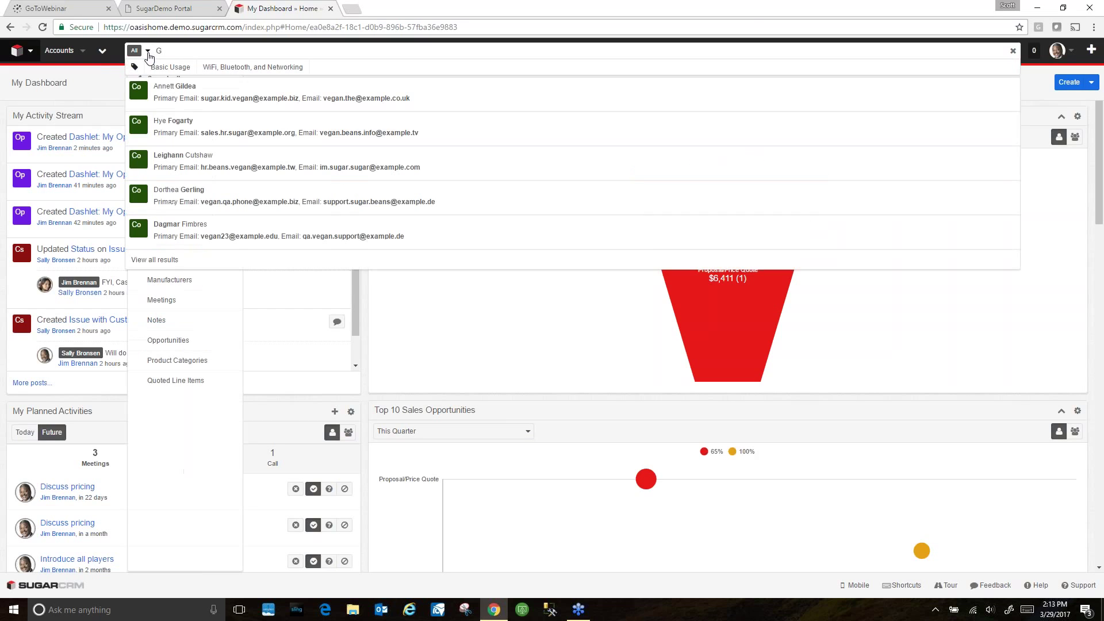
{"action": "left_click", "coordinate": [149, 54]}
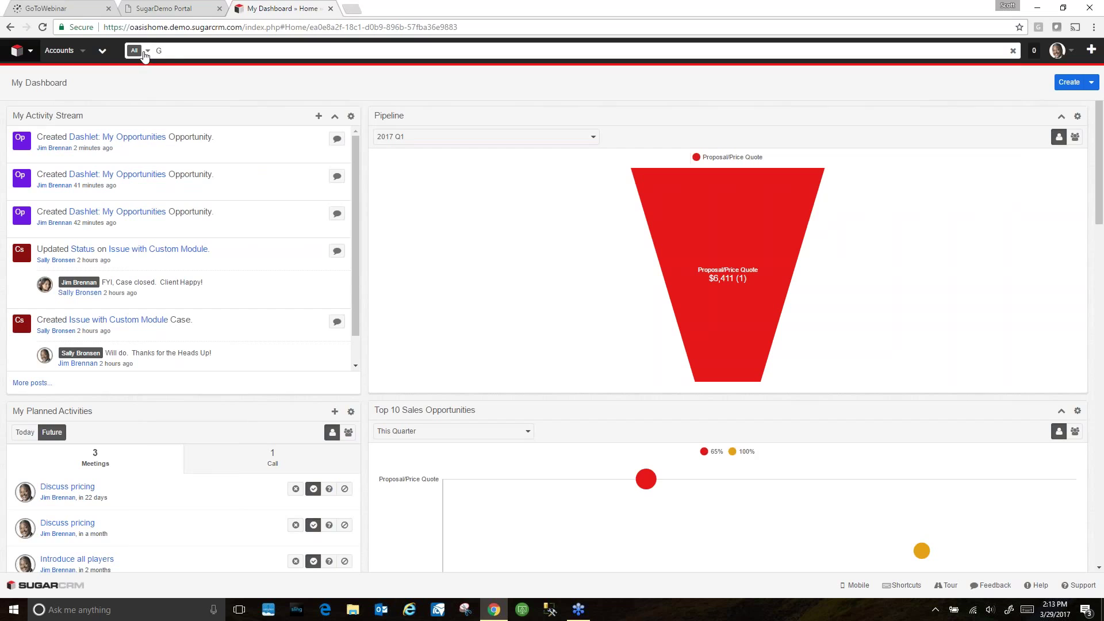
{"action": "left_click", "coordinate": [167, 50]}
{"action": "key", "text": "BackSpace"}
{"action": "left_click", "coordinate": [147, 52]}
{"action": "left_click", "coordinate": [151, 99]}
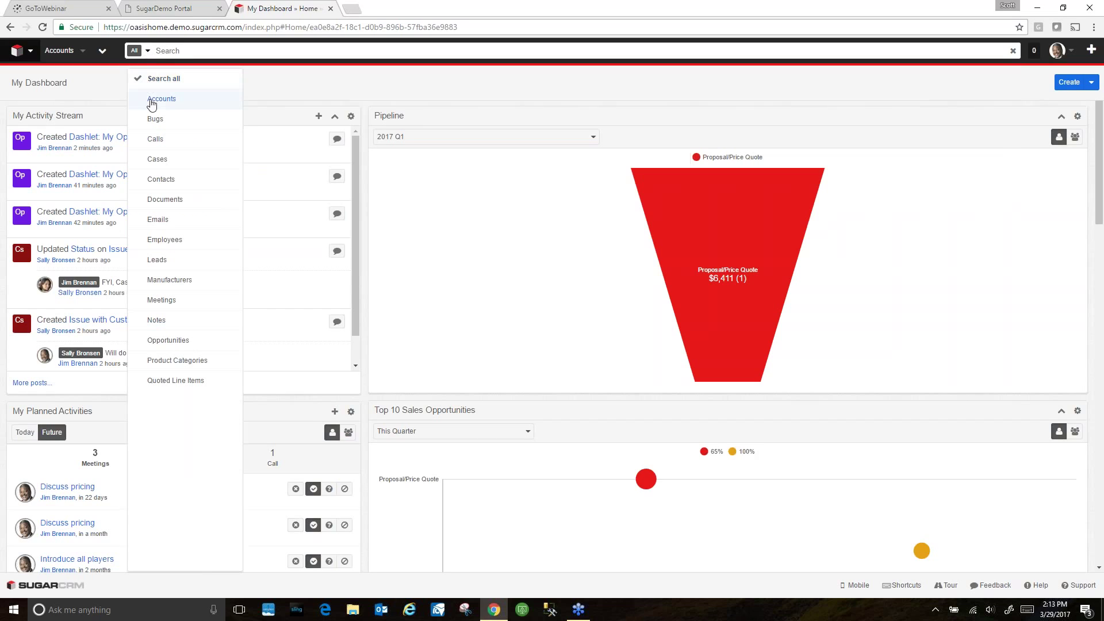
{"action": "left_click", "coordinate": [171, 51]}
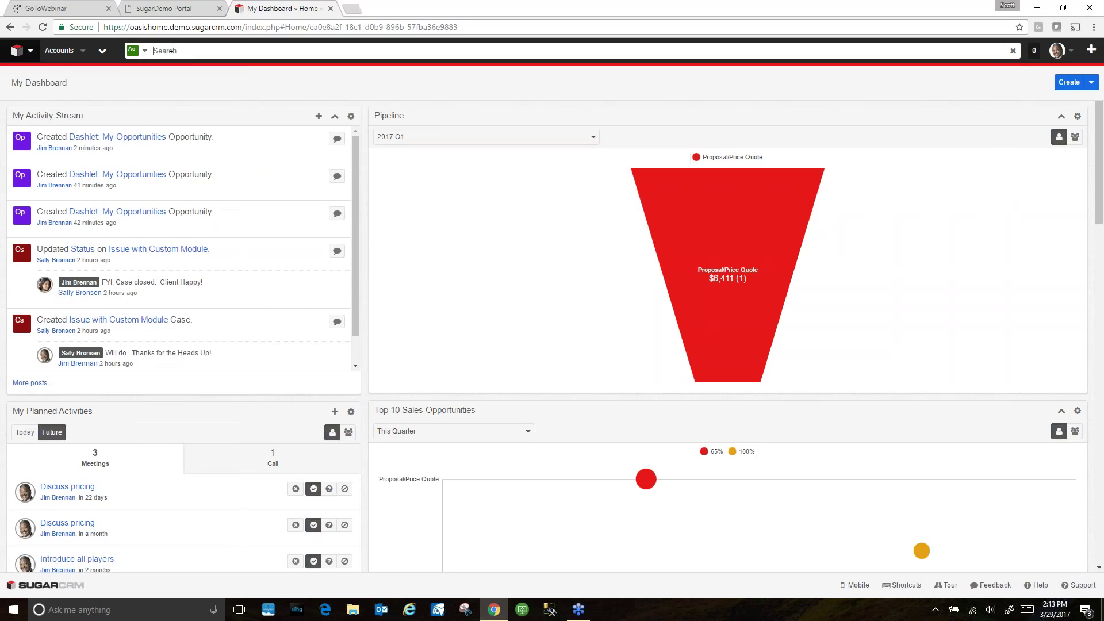
{"action": "type", "text": "Green"}
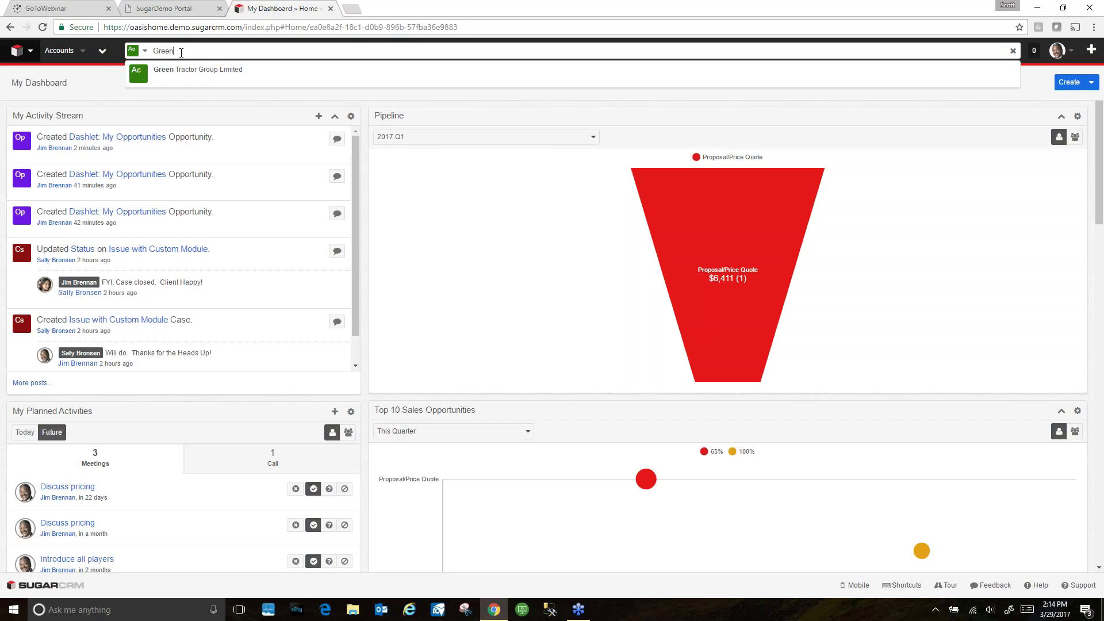
Clear the account search text and close the global search.
{"action": "key", "text": "BackSpace"}
{"action": "key", "text": "BackSpace"}
{"action": "key", "text": "BackSpace"}
{"action": "key", "text": "BackSpace"}
{"action": "key", "text": "BackSpace"}
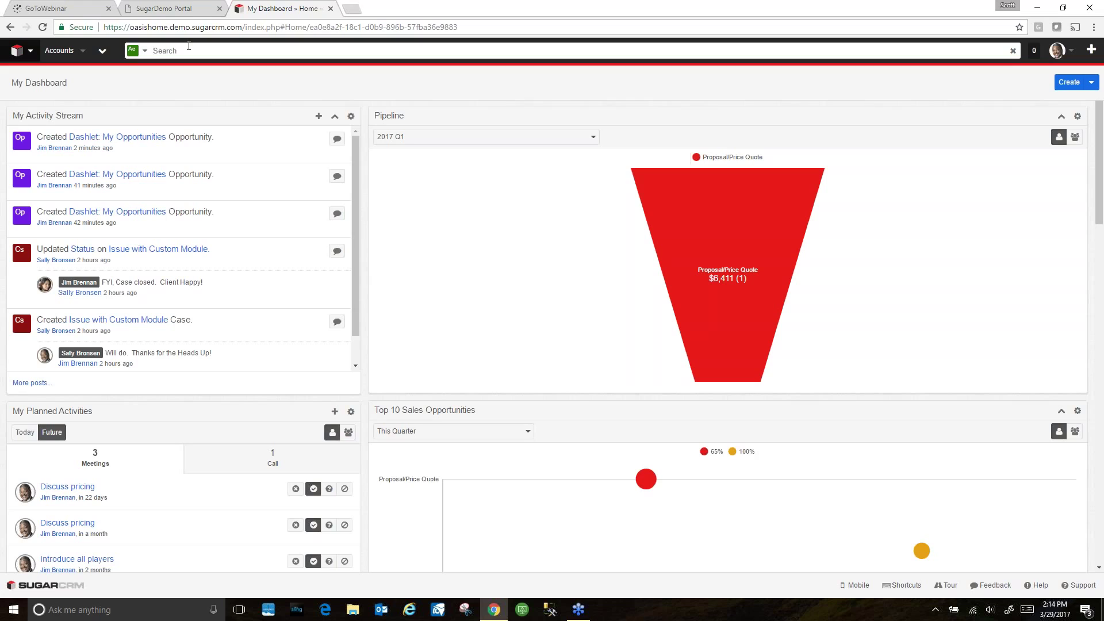
{"action": "left_click", "coordinate": [116, 94]}
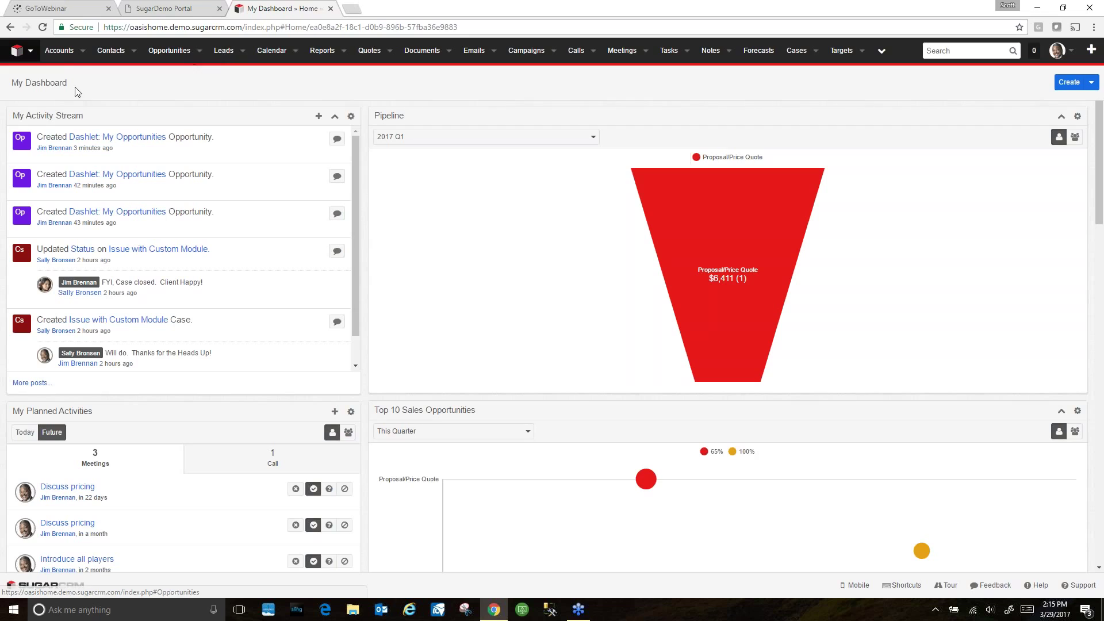
Open the blank account creation form, cancel it, and display the list of accounts.
{"action": "left_click", "coordinate": [84, 55]}
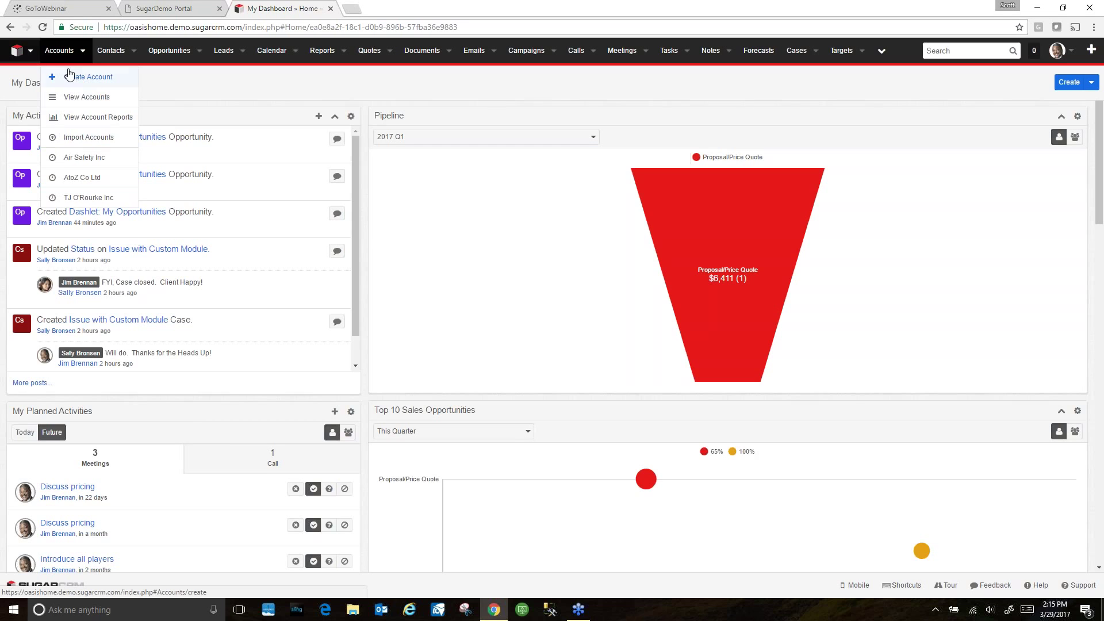
{"action": "left_click", "coordinate": [80, 78]}
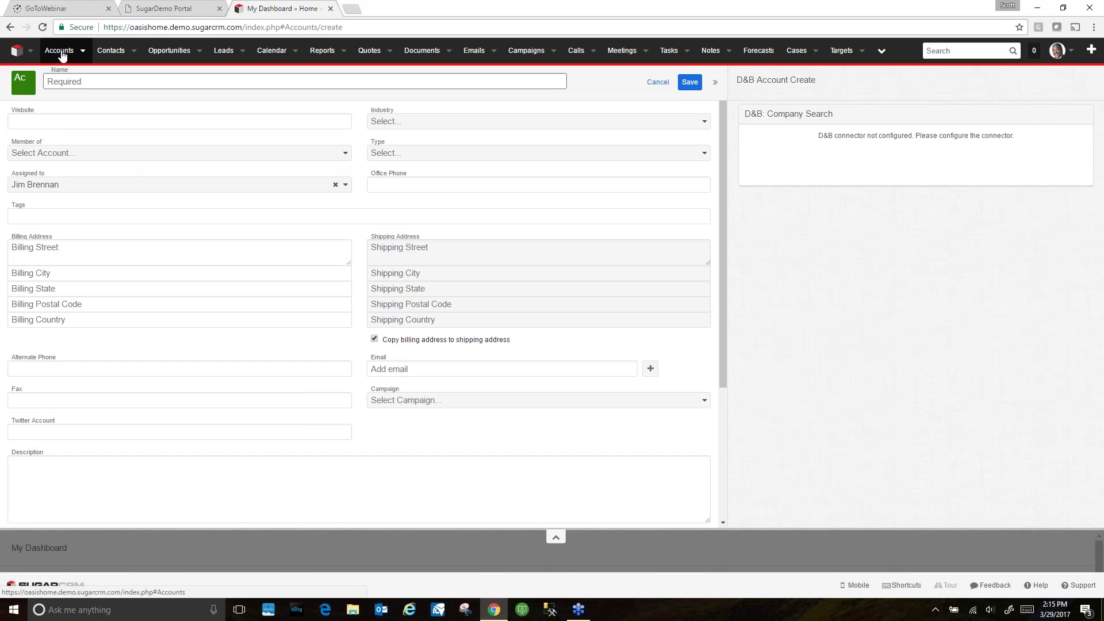
{"action": "left_click", "coordinate": [83, 54]}
{"action": "left_click", "coordinate": [657, 82]}
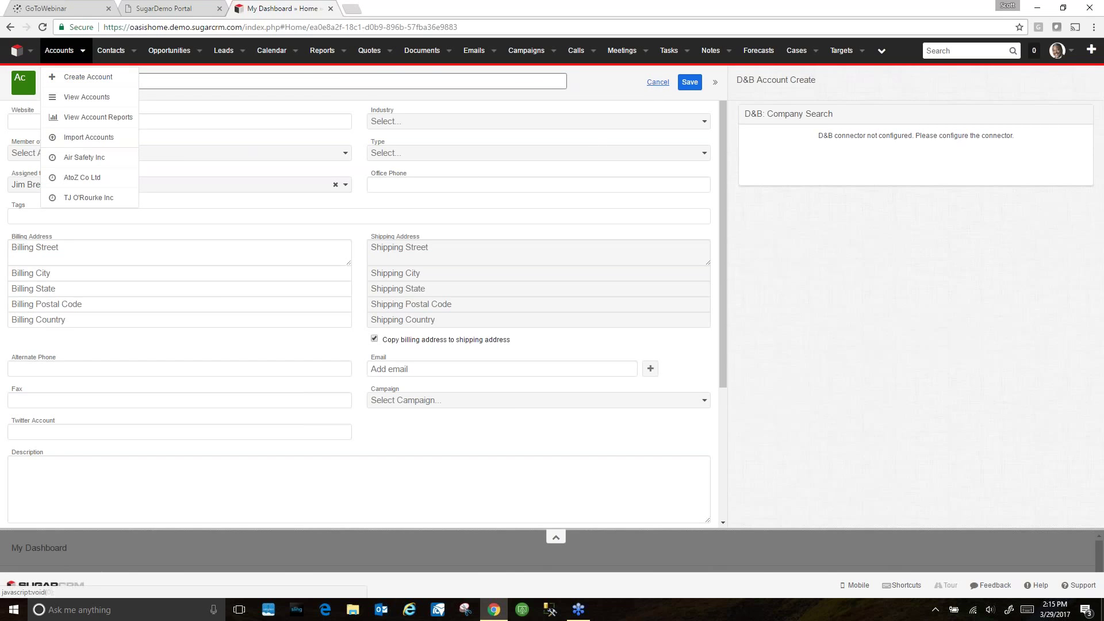
{"action": "left_click", "coordinate": [83, 51]}
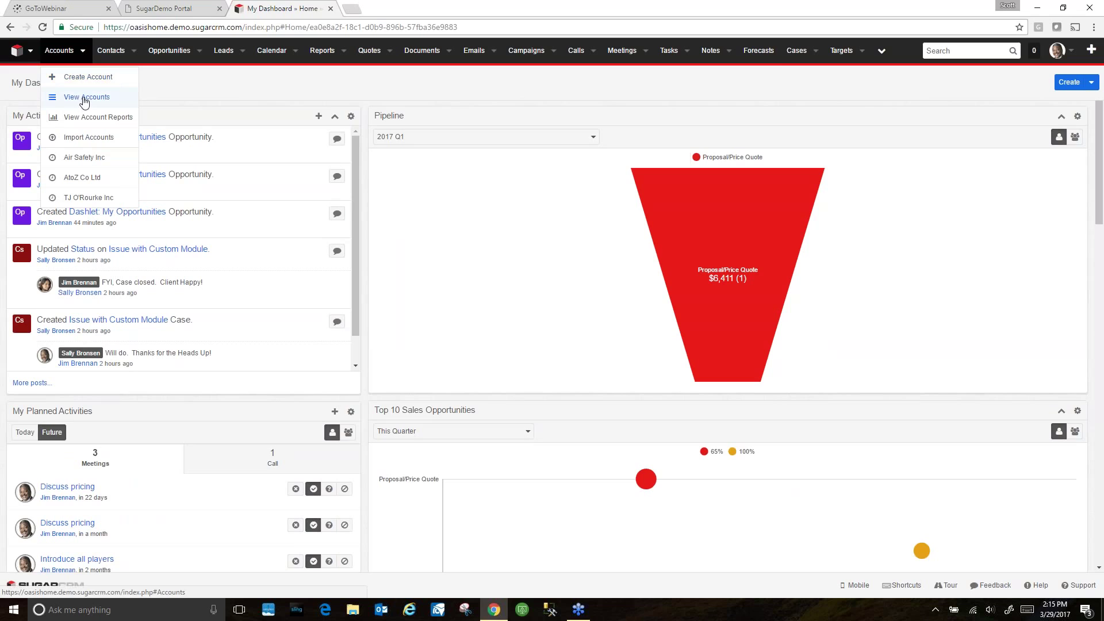
{"action": "left_click", "coordinate": [85, 98]}
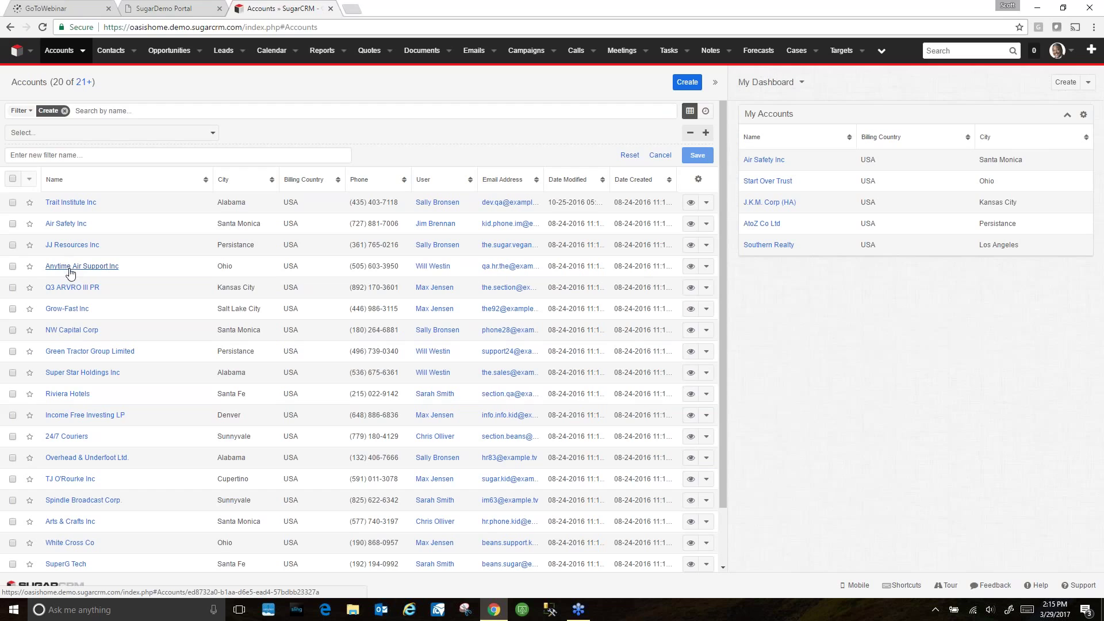
Look through the actions and recent records offered for the Accounts, Contacts, Opportunities and Leads modules.
{"action": "left_click", "coordinate": [83, 53]}
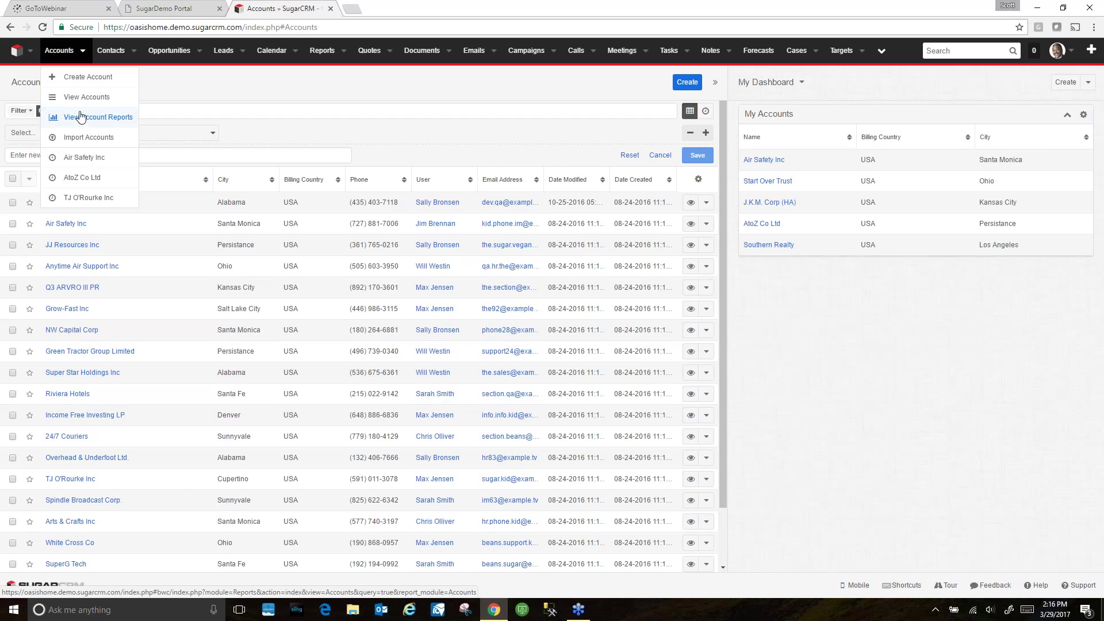
{"action": "left_click", "coordinate": [133, 52]}
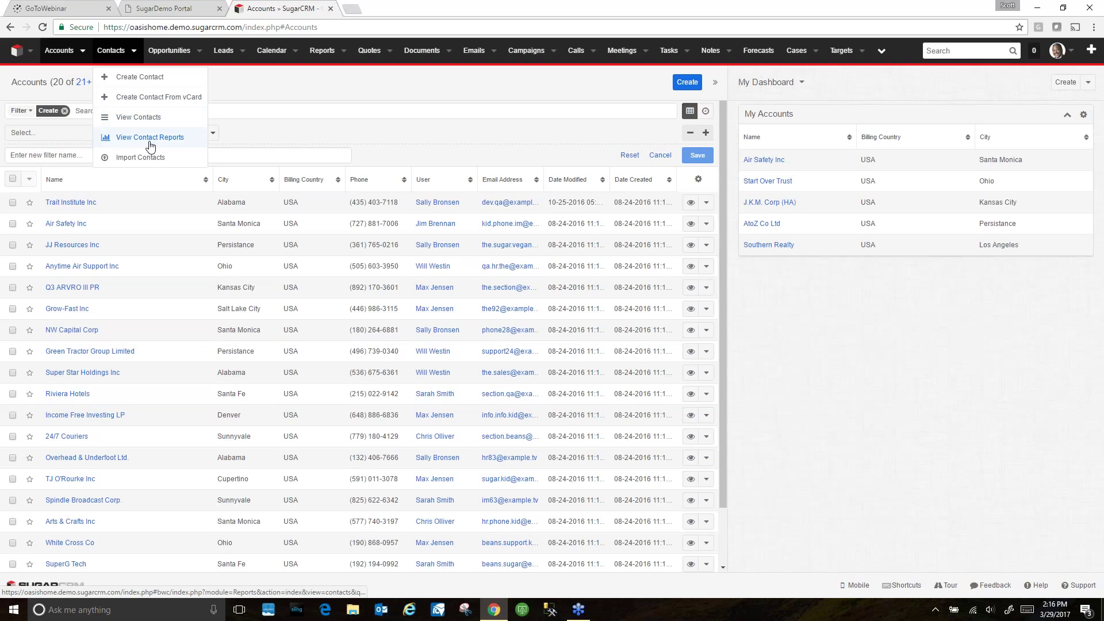
{"action": "left_click", "coordinate": [199, 53]}
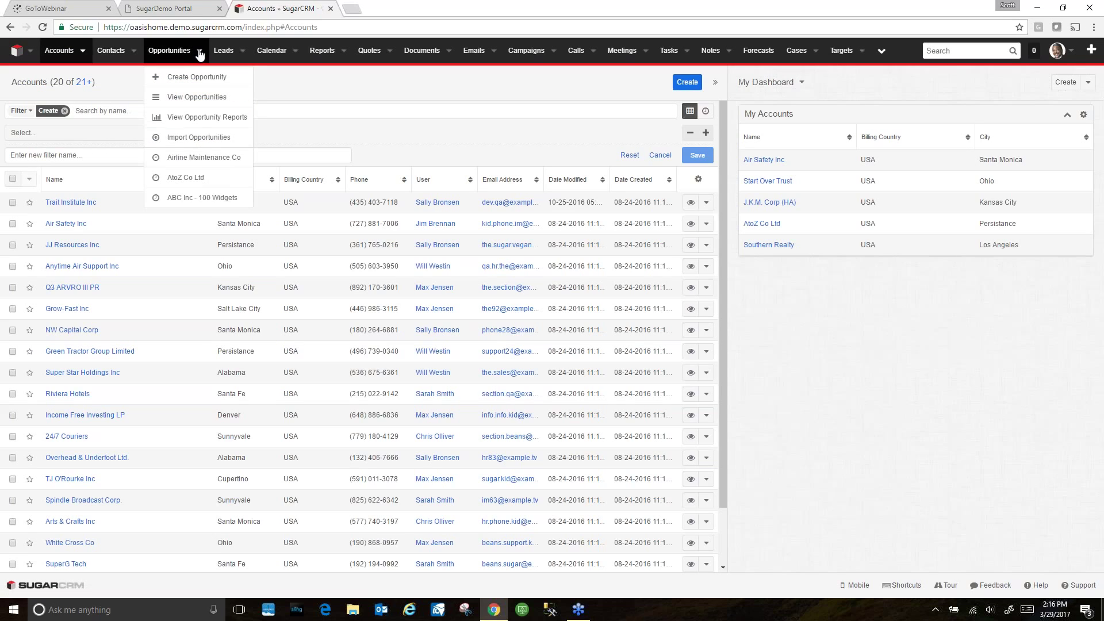
{"action": "left_click", "coordinate": [244, 54]}
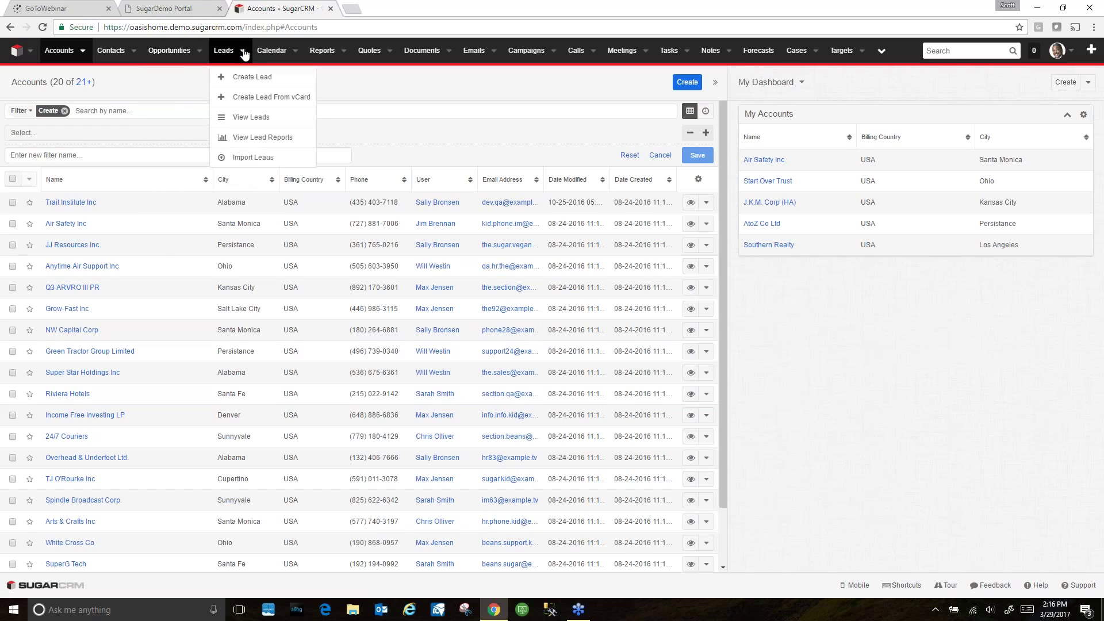
{"action": "left_click", "coordinate": [200, 54]}
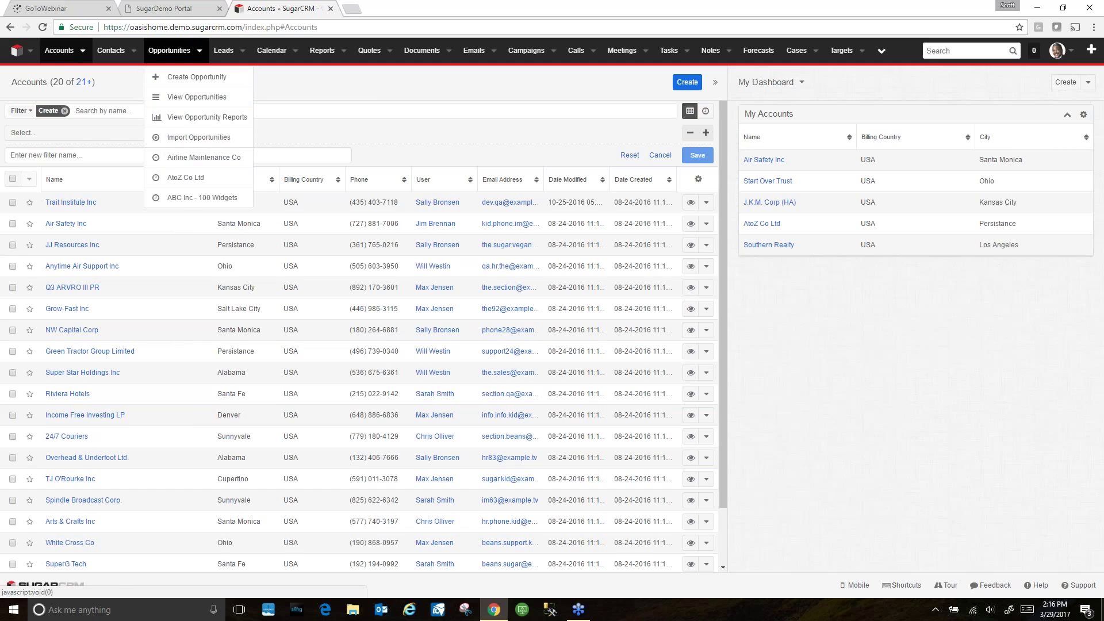
{"action": "left_click", "coordinate": [389, 87]}
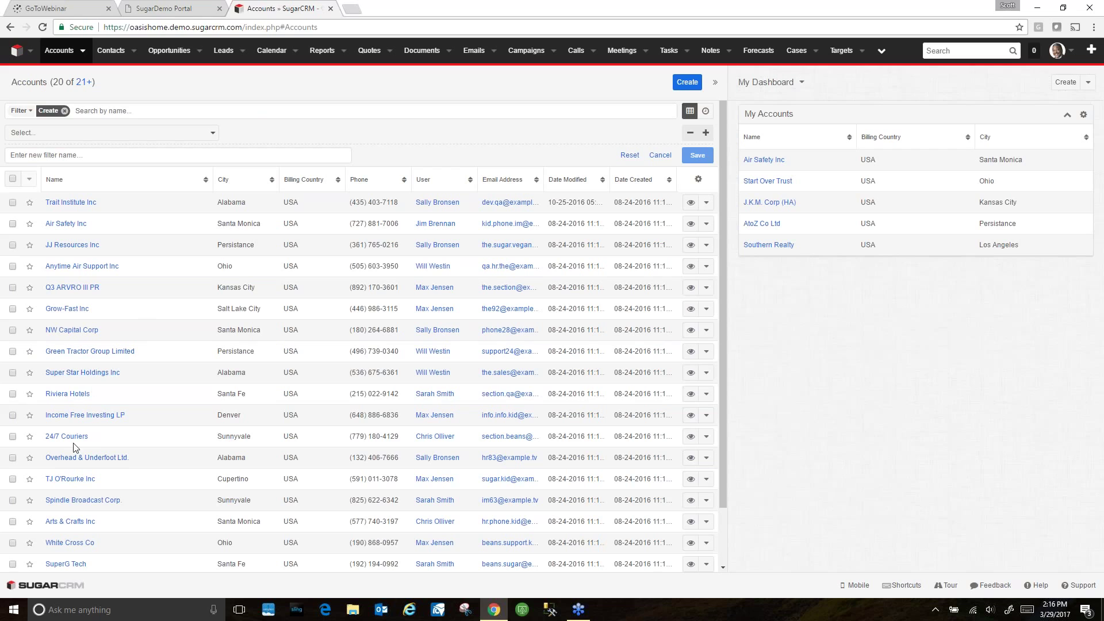
Open the Air Safety Inc account from the list and open its Office Phone for editing.
{"action": "scroll", "coordinate": [57, 432], "scroll_direction": "down", "scroll_amount": 2}
{"action": "scroll", "coordinate": [67, 218], "scroll_direction": "up", "scroll_amount": 2}
{"action": "left_click", "coordinate": [66, 221]}
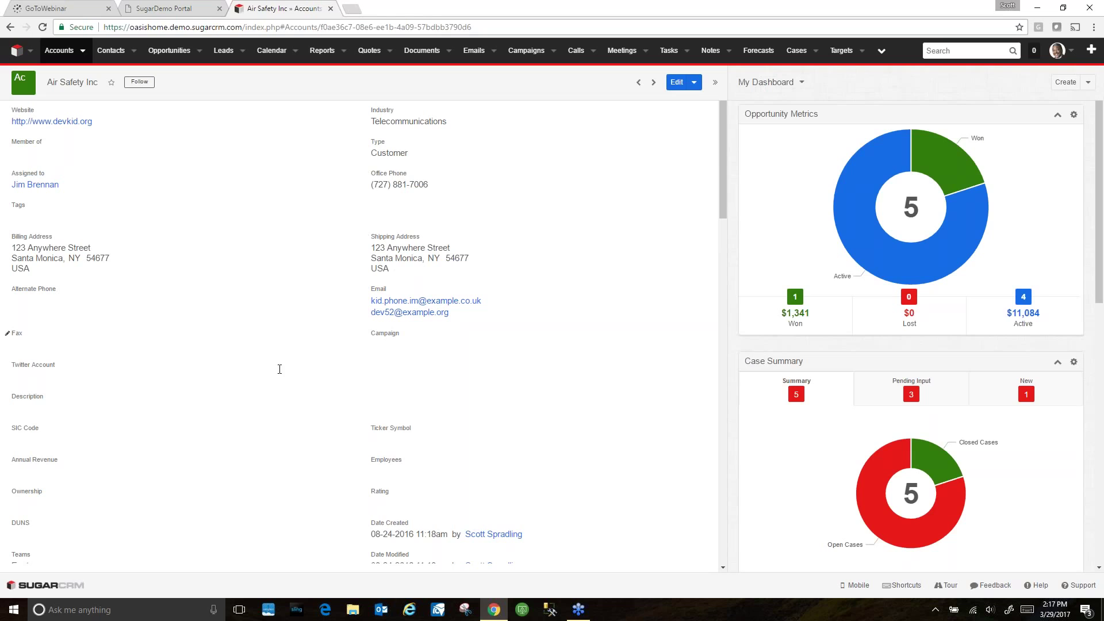
{"action": "scroll", "coordinate": [273, 352], "scroll_direction": "down", "scroll_amount": 1}
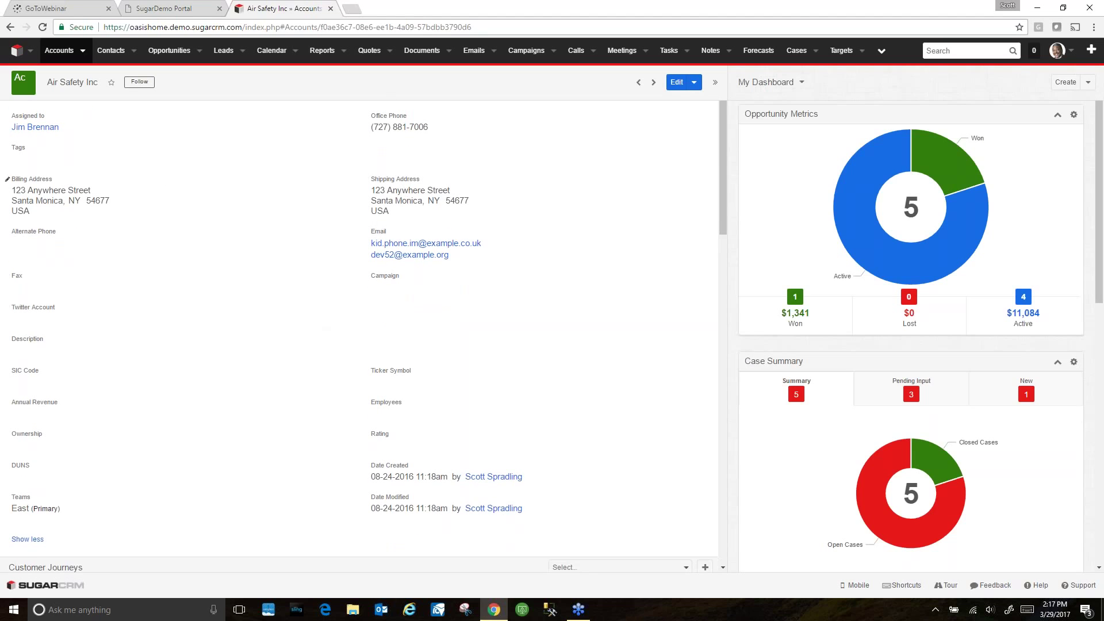
{"action": "scroll", "coordinate": [289, 240], "scroll_direction": "up", "scroll_amount": 1}
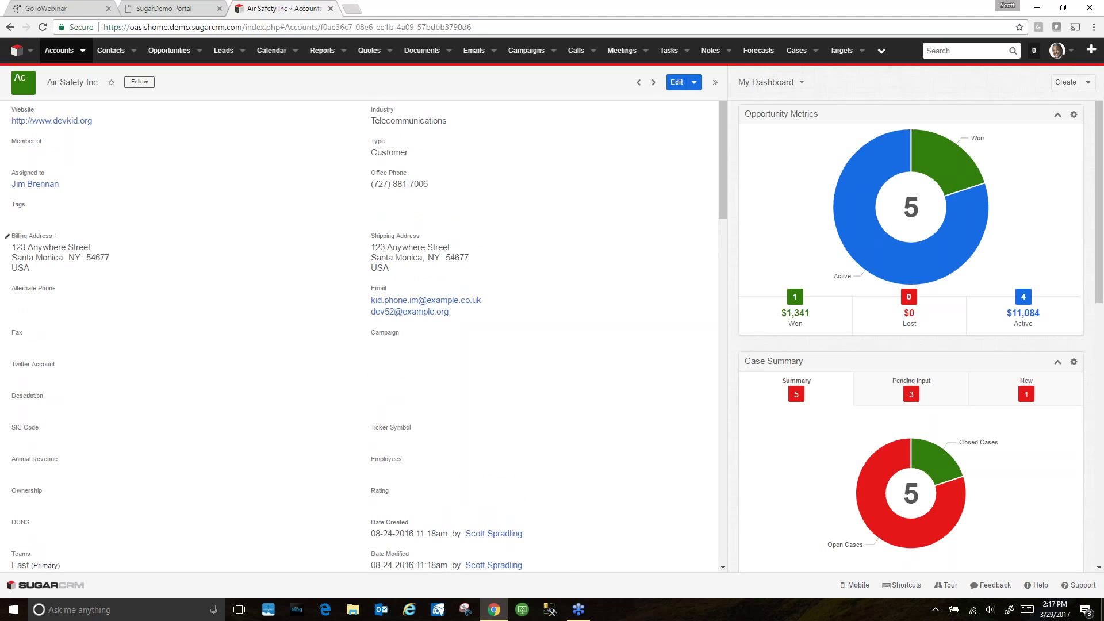
{"action": "left_click", "coordinate": [396, 183]}
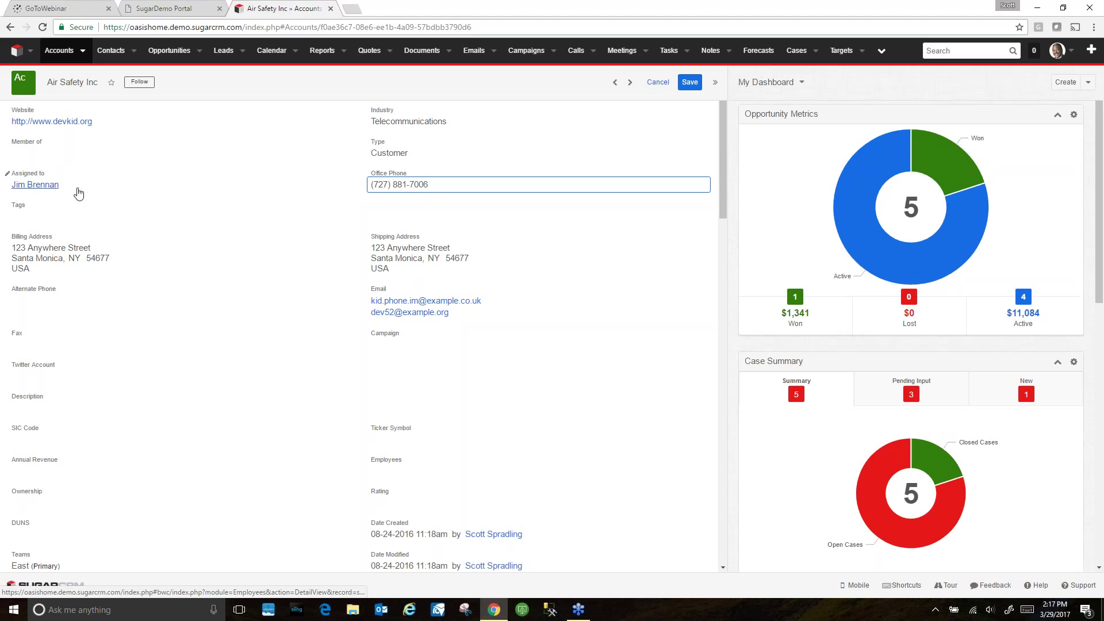
Look through the Air Safety Inc account's related calls, meetings, notes, contacts, opportunities, leads and cases.
{"action": "scroll", "coordinate": [81, 304], "scroll_direction": "down", "scroll_amount": 3}
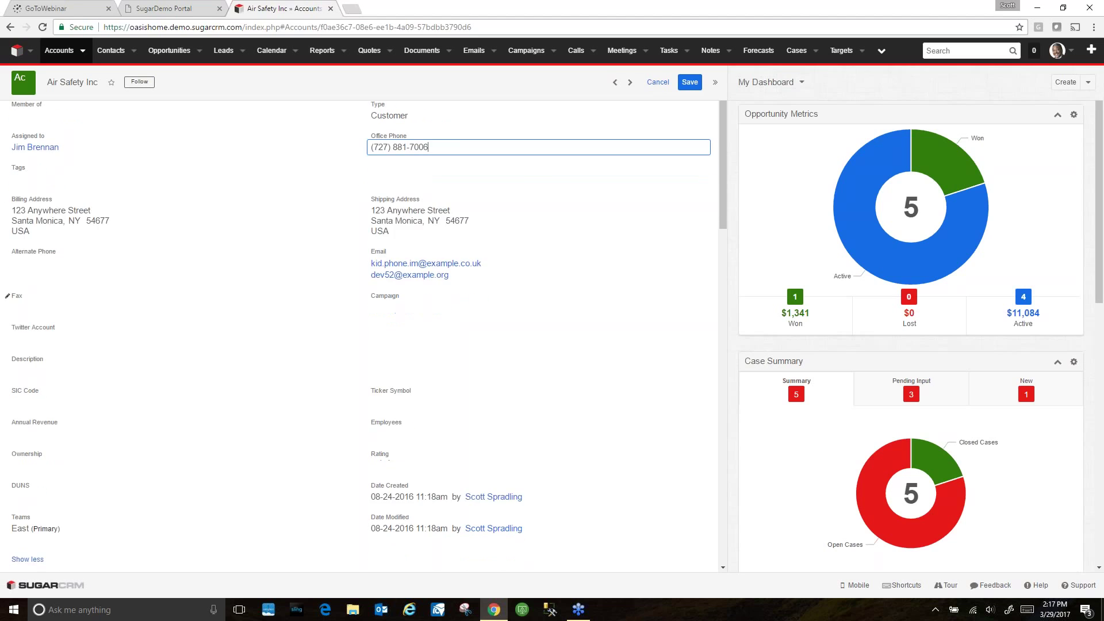
{"action": "scroll", "coordinate": [123, 243], "scroll_direction": "down", "scroll_amount": 6}
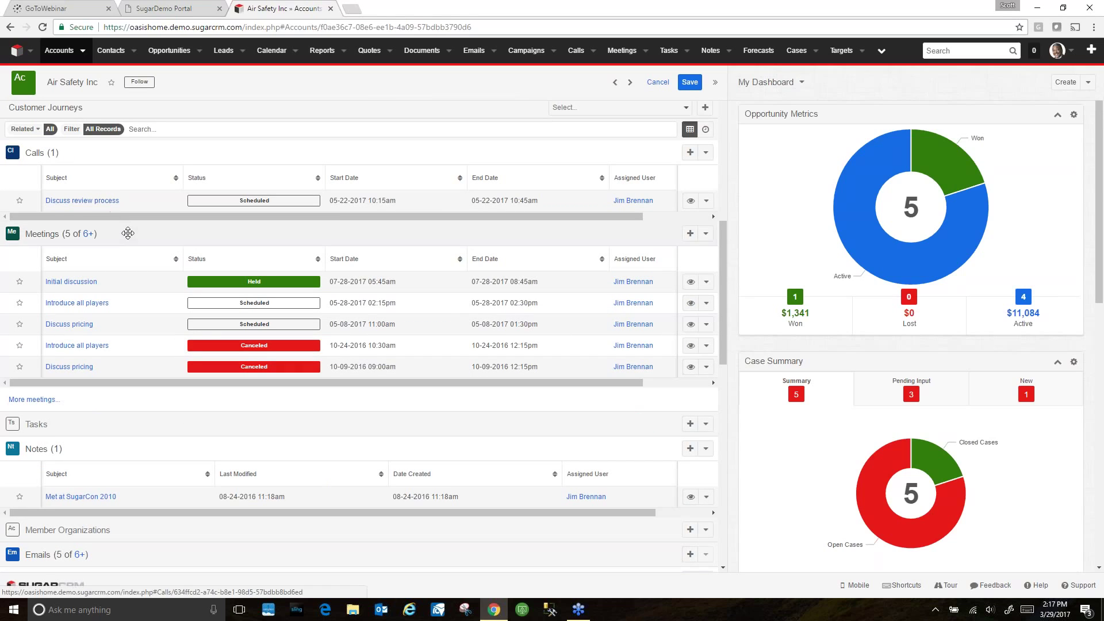
{"action": "scroll", "coordinate": [180, 358], "scroll_direction": "down", "scroll_amount": 2}
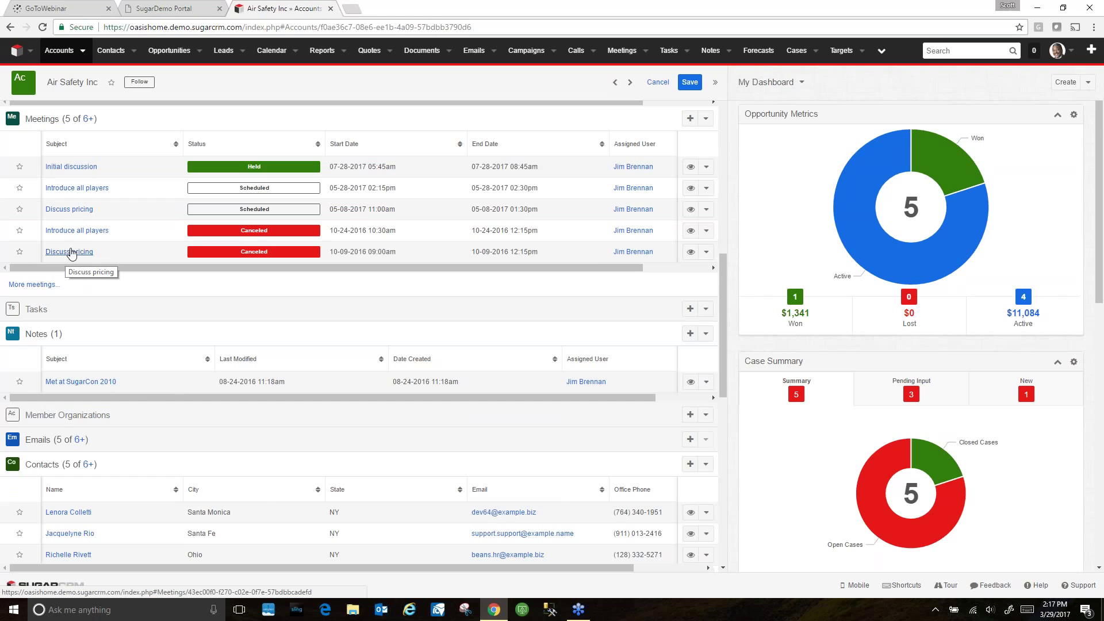
{"action": "scroll", "coordinate": [147, 366], "scroll_direction": "down", "scroll_amount": 3}
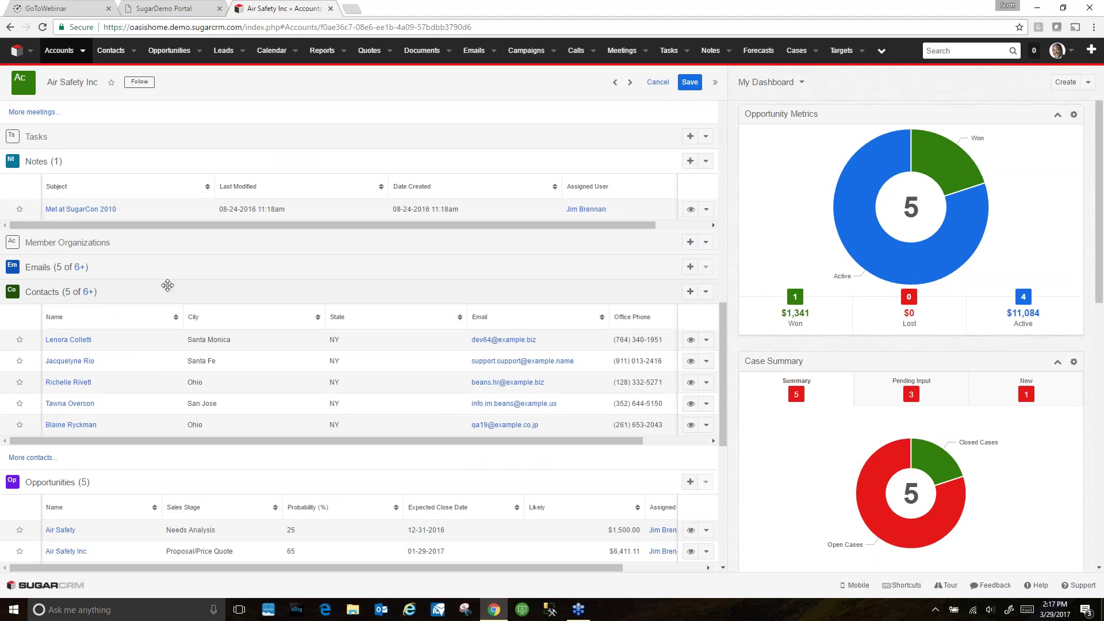
{"action": "scroll", "coordinate": [167, 285], "scroll_direction": "down", "scroll_amount": 2}
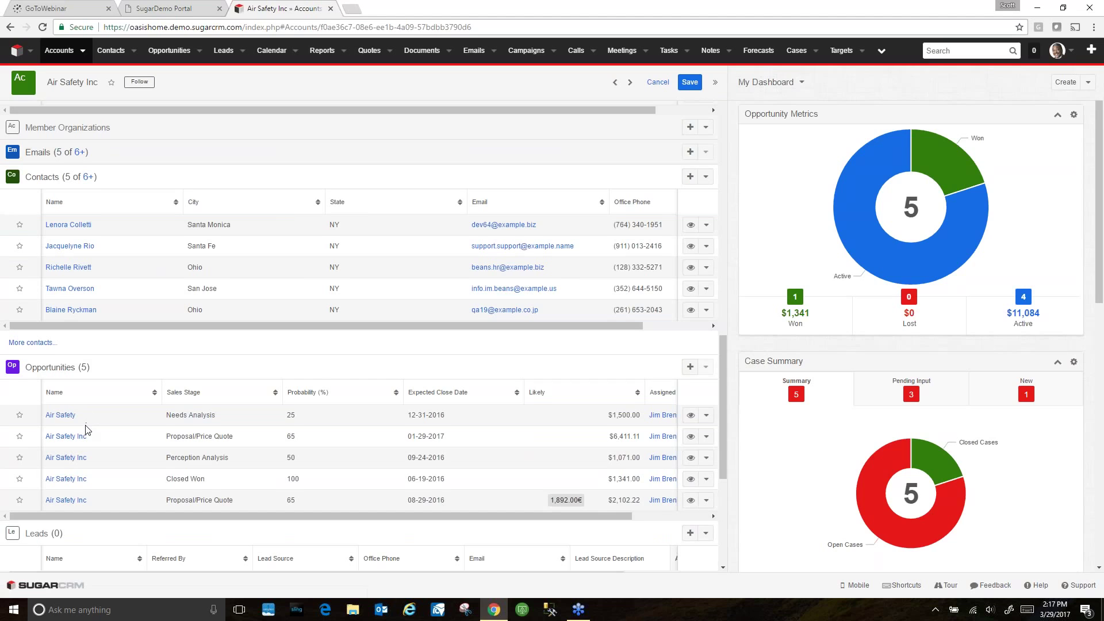
{"action": "scroll", "coordinate": [91, 422], "scroll_direction": "down", "scroll_amount": 1}
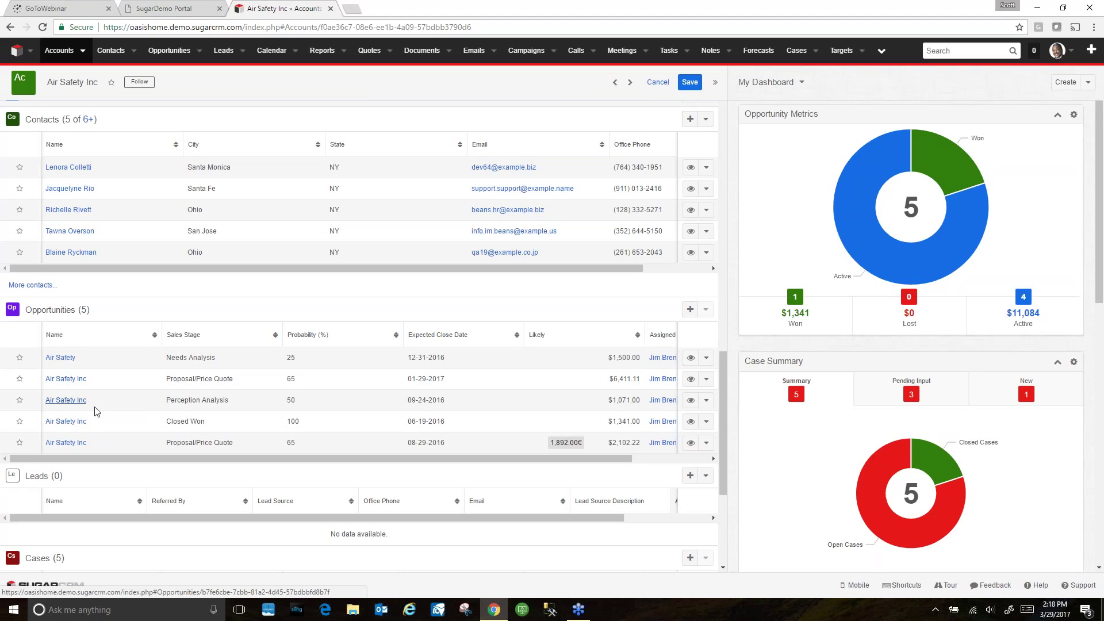
{"action": "scroll", "coordinate": [81, 442], "scroll_direction": "down", "scroll_amount": 5}
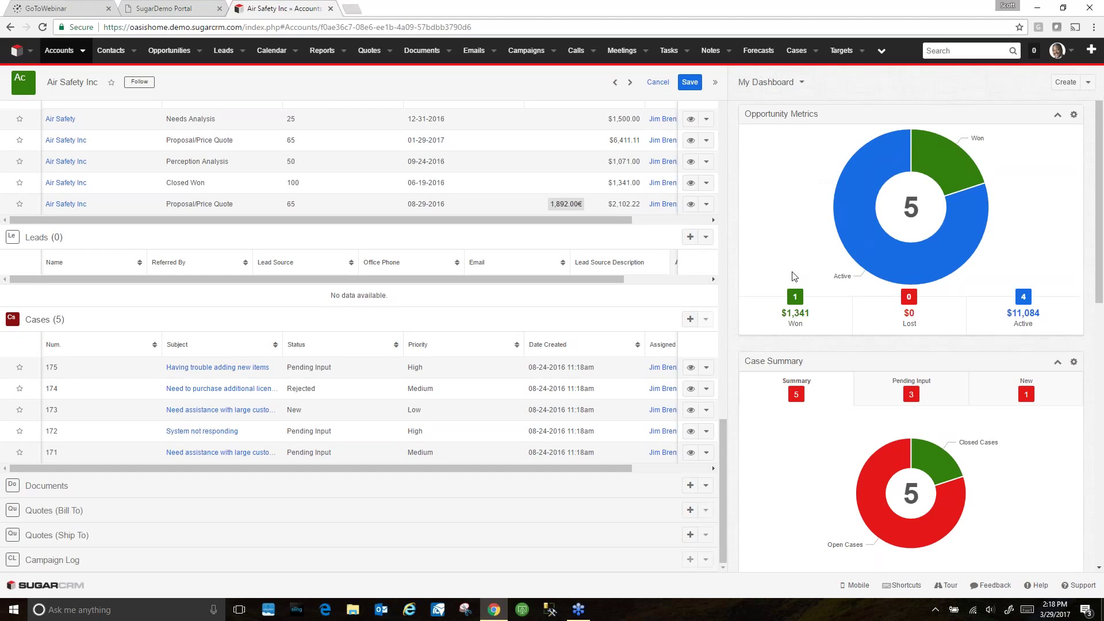
Examine the account dashboard's Opportunity Metrics, the Pending Input cases in Case Summary, Planned Activities and History.
{"action": "mouse_move", "coordinate": [850, 171]}
{"action": "mouse_move", "coordinate": [844, 236]}
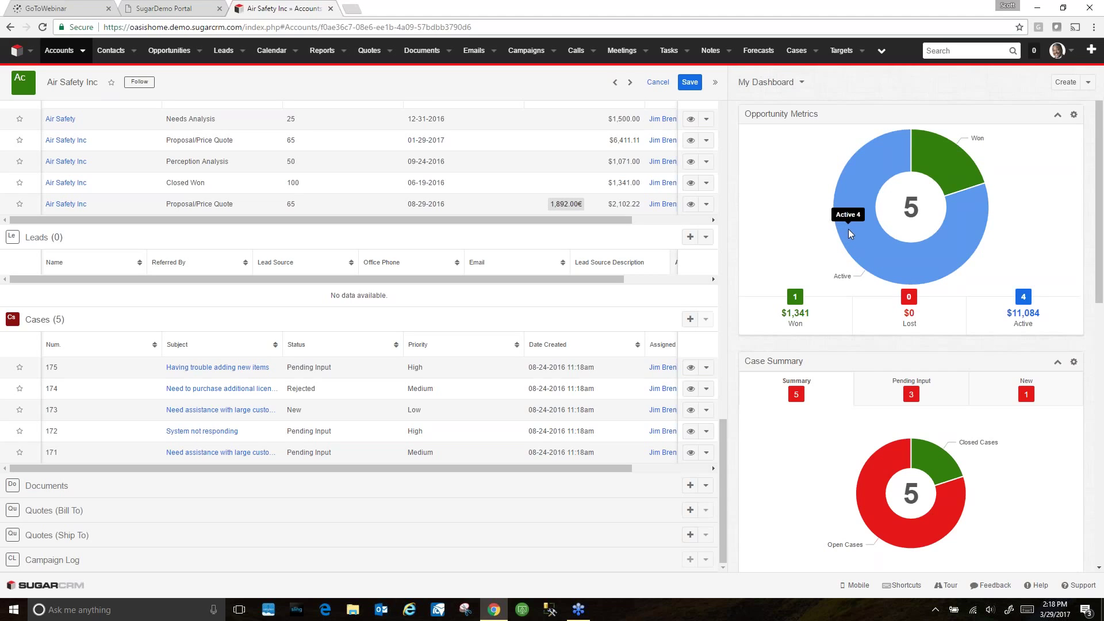
{"action": "mouse_move", "coordinate": [939, 168]}
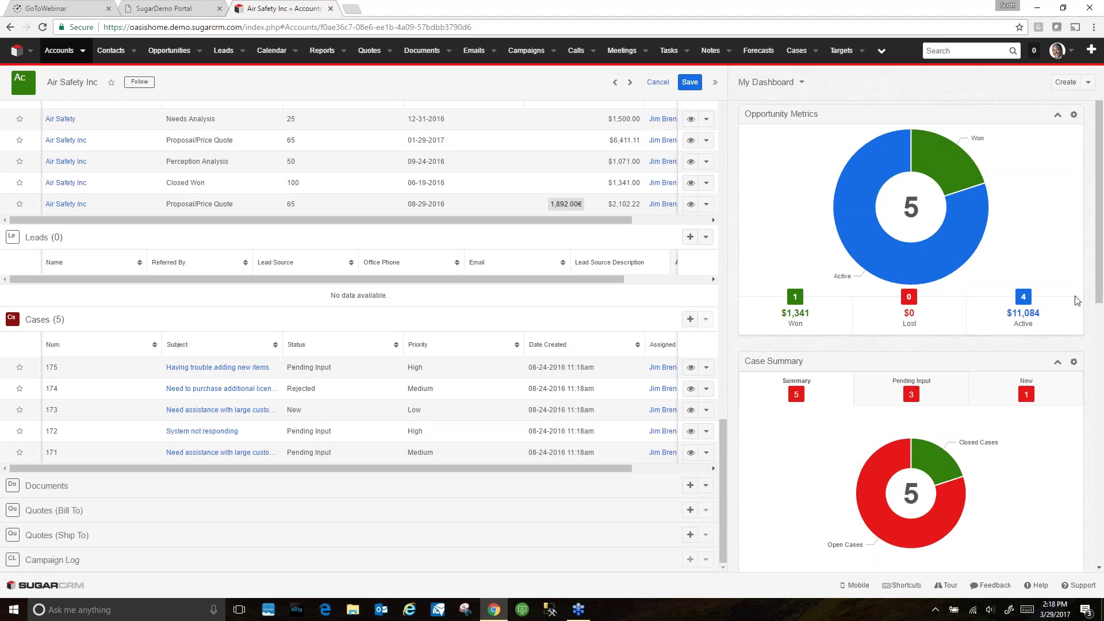
{"action": "scroll", "coordinate": [837, 374], "scroll_direction": "down", "scroll_amount": 2}
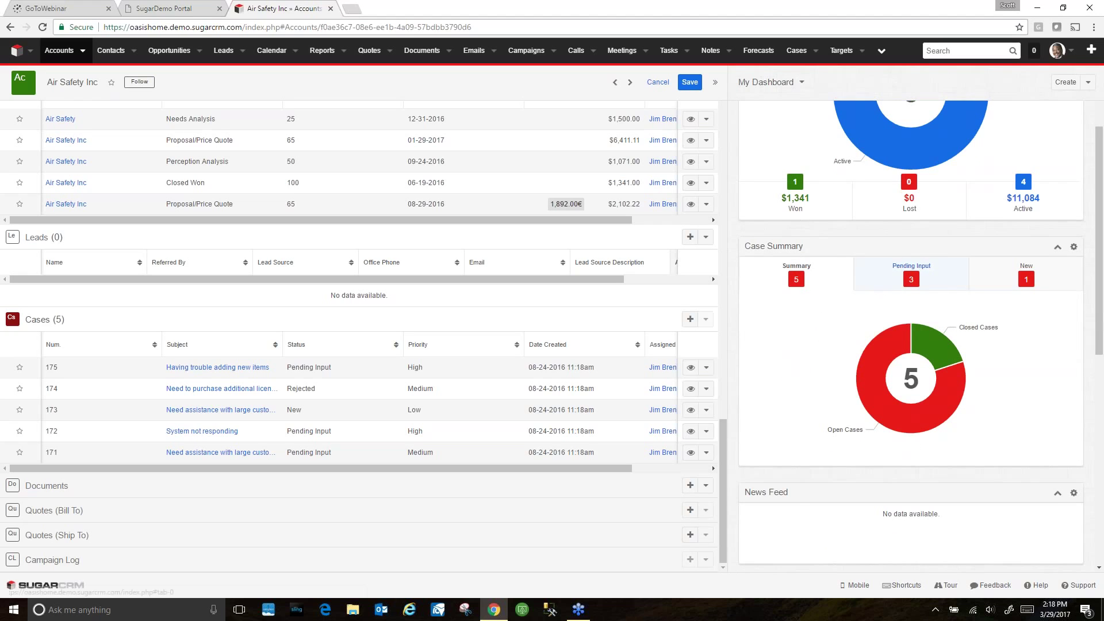
{"action": "left_click", "coordinate": [876, 283]}
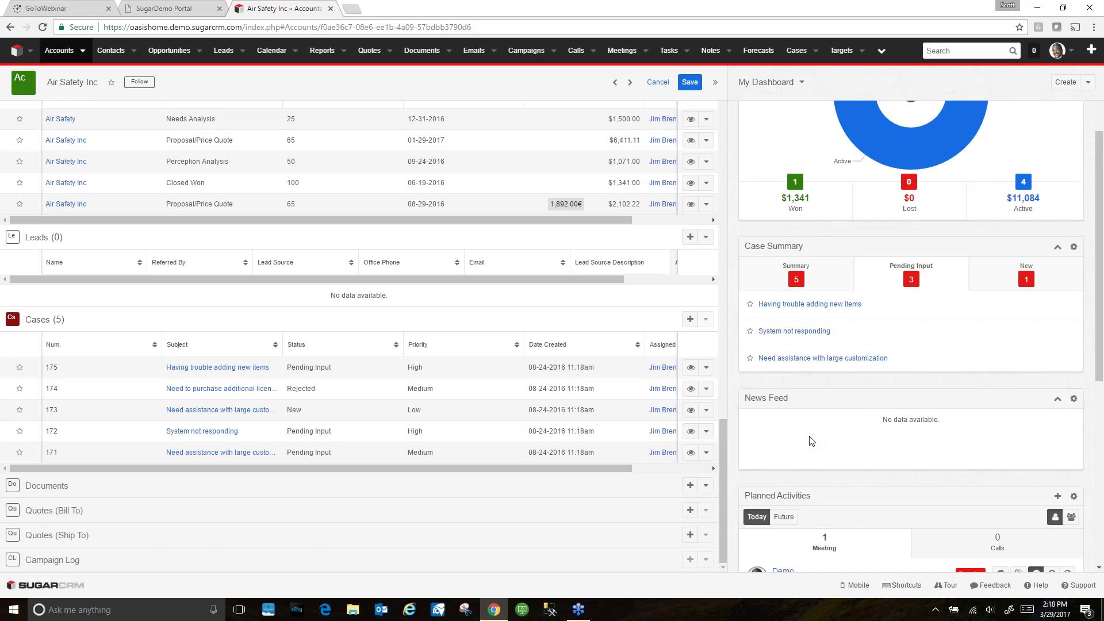
{"action": "scroll", "coordinate": [811, 441], "scroll_direction": "down", "scroll_amount": 4}
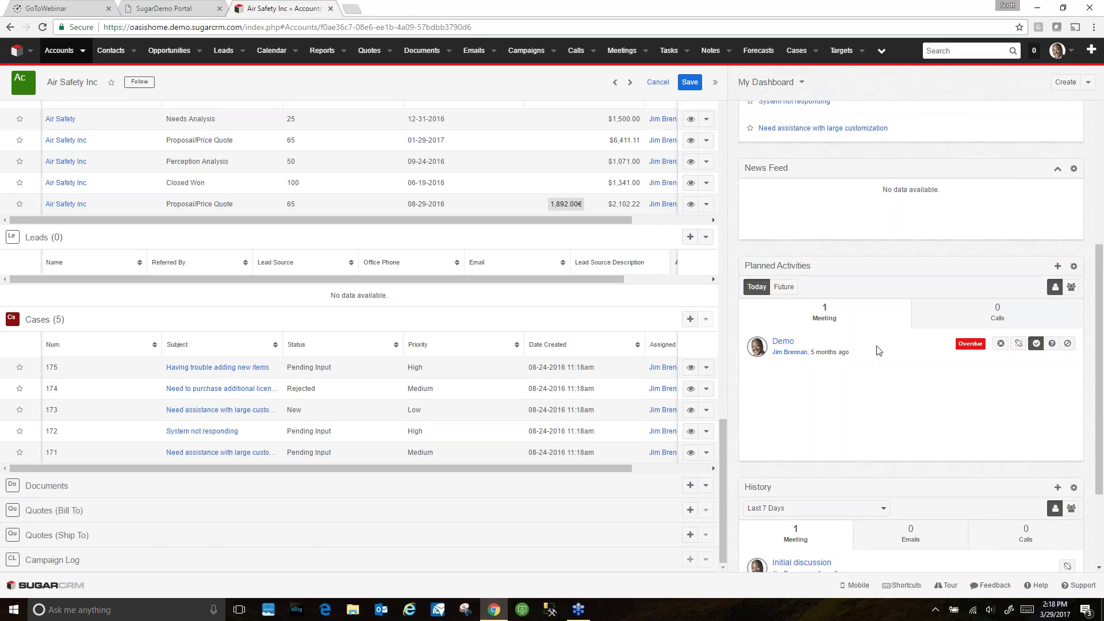
{"action": "scroll", "coordinate": [827, 423], "scroll_direction": "down", "scroll_amount": 2}
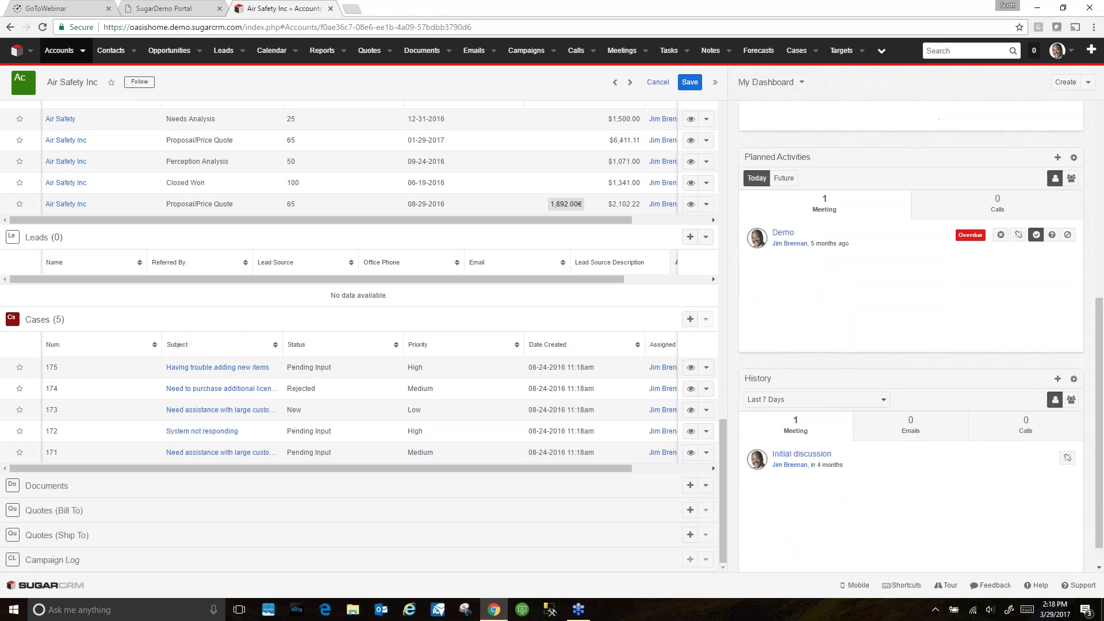
{"action": "scroll", "coordinate": [872, 362], "scroll_direction": "up", "scroll_amount": 8}
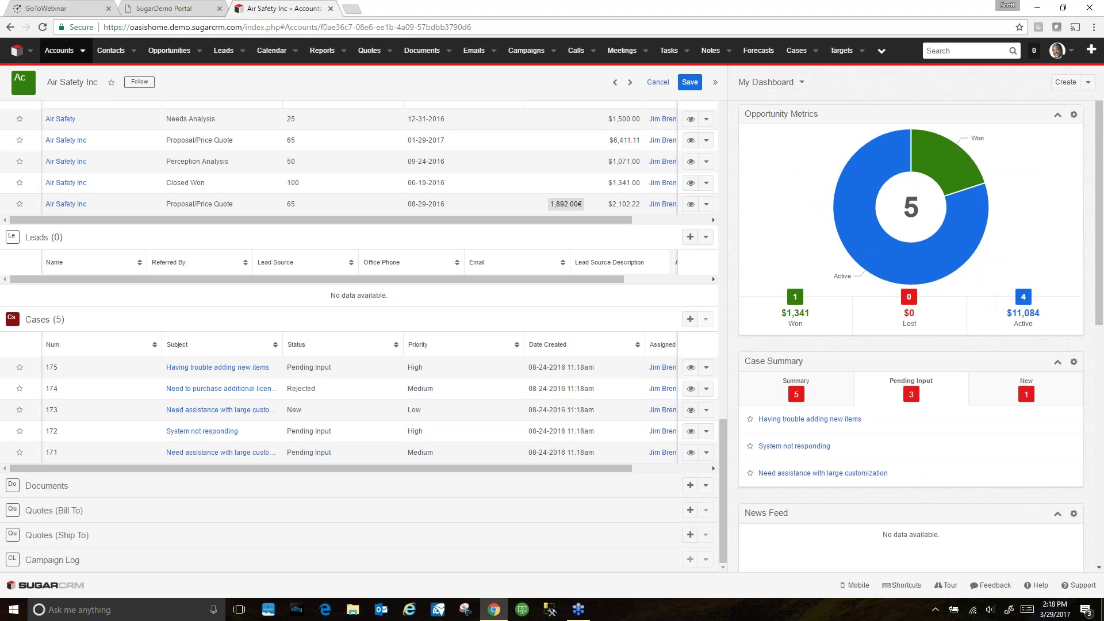
{"action": "scroll", "coordinate": [310, 356], "scroll_direction": "up", "scroll_amount": 4}
{"action": "scroll", "coordinate": [298, 369], "scroll_direction": "up", "scroll_amount": 10}
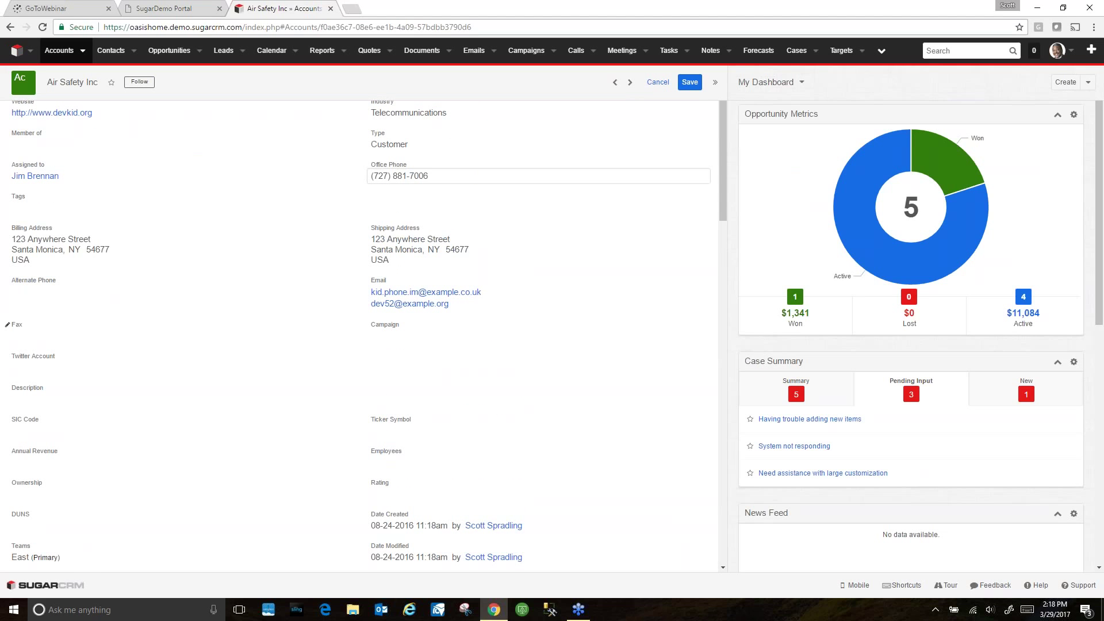
{"action": "scroll", "coordinate": [267, 359], "scroll_direction": "up", "scroll_amount": 1}
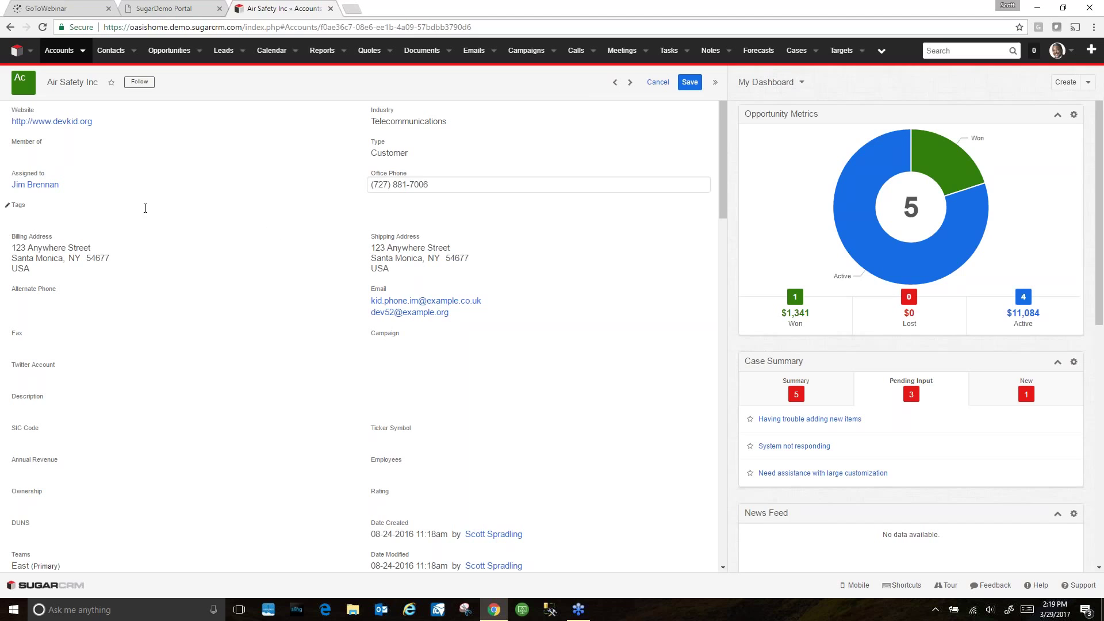
Open the Contacts list and preview the contacts at AtoZ Co Ltd (the President), Trait Institute Inc (Senior Product Manager) and P Piper & Sons.
{"action": "left_click", "coordinate": [106, 52]}
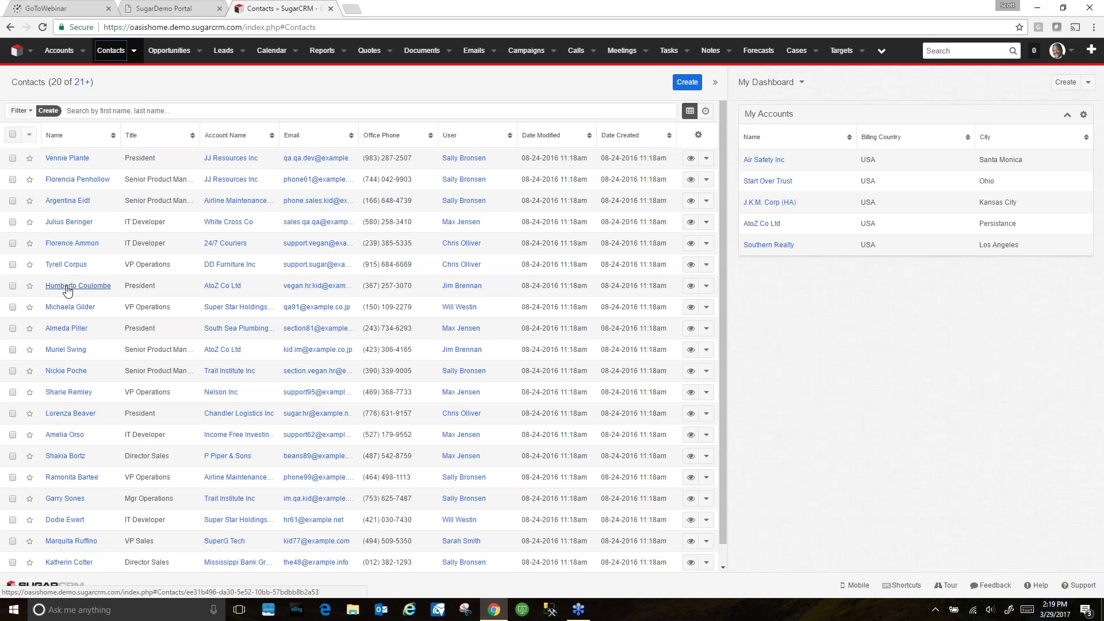
{"action": "left_click", "coordinate": [690, 288]}
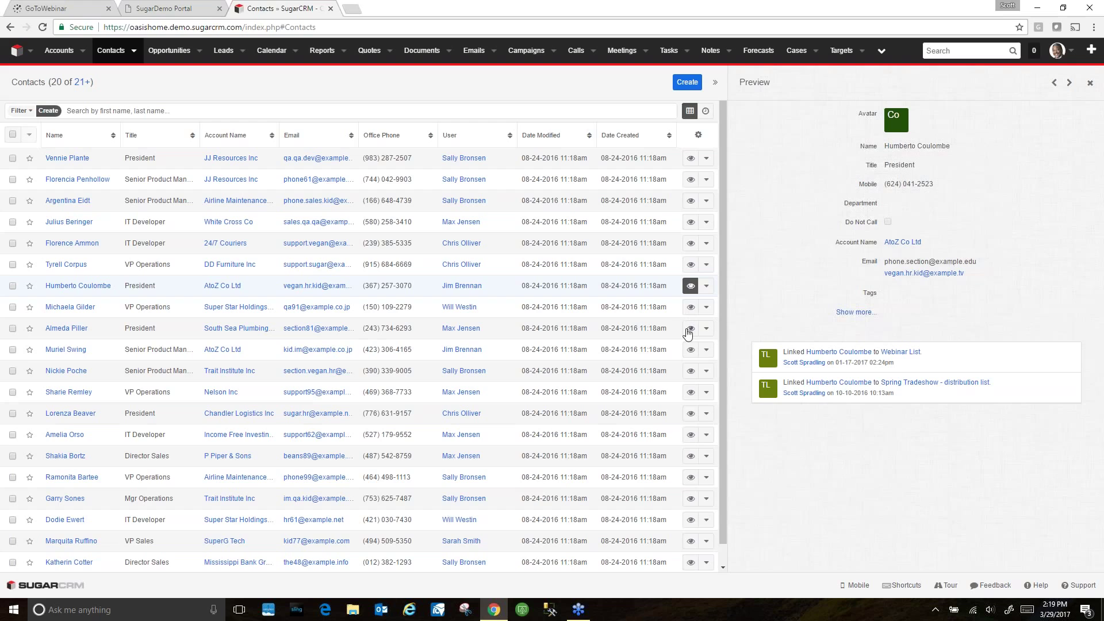
{"action": "left_click", "coordinate": [691, 371]}
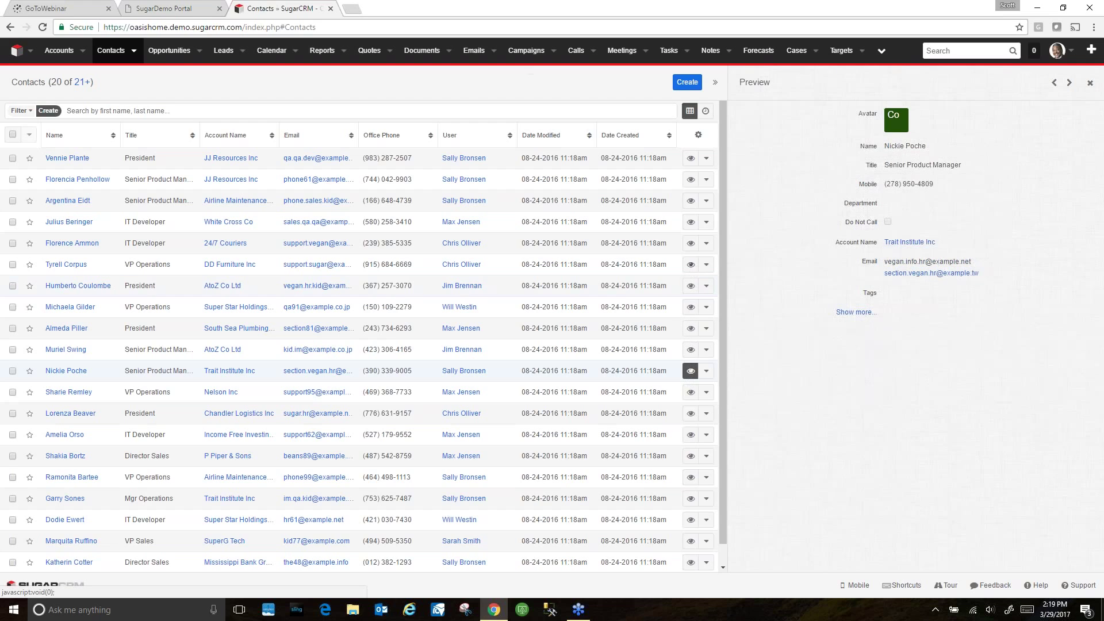
{"action": "scroll", "coordinate": [660, 386], "scroll_direction": "down", "scroll_amount": 2}
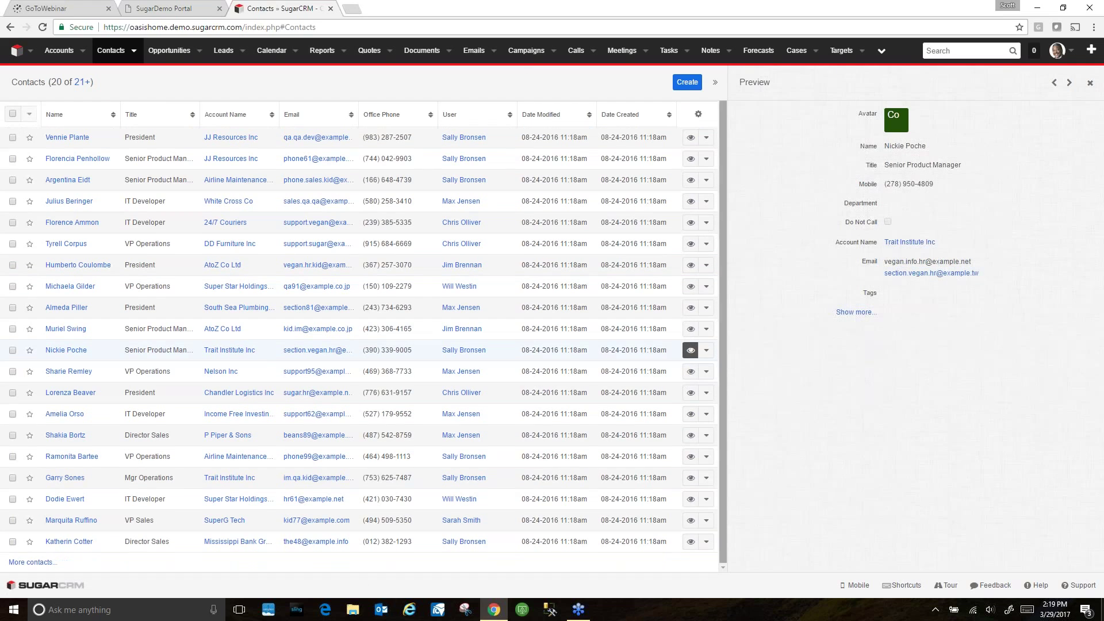
{"action": "left_click", "coordinate": [691, 436]}
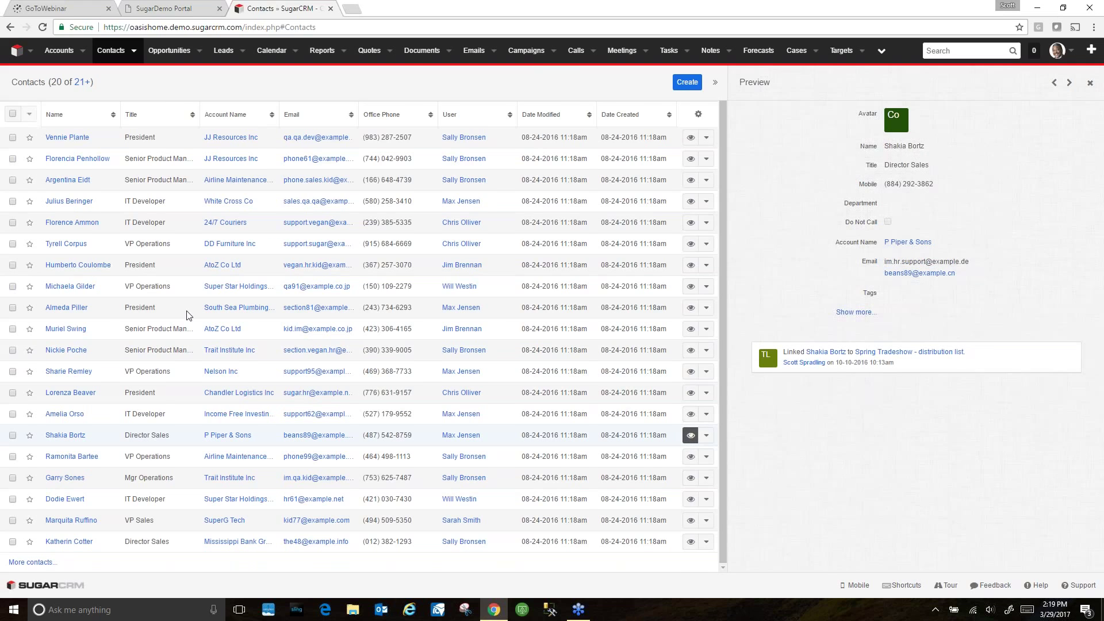
{"action": "scroll", "coordinate": [186, 315], "scroll_direction": "up", "scroll_amount": 1}
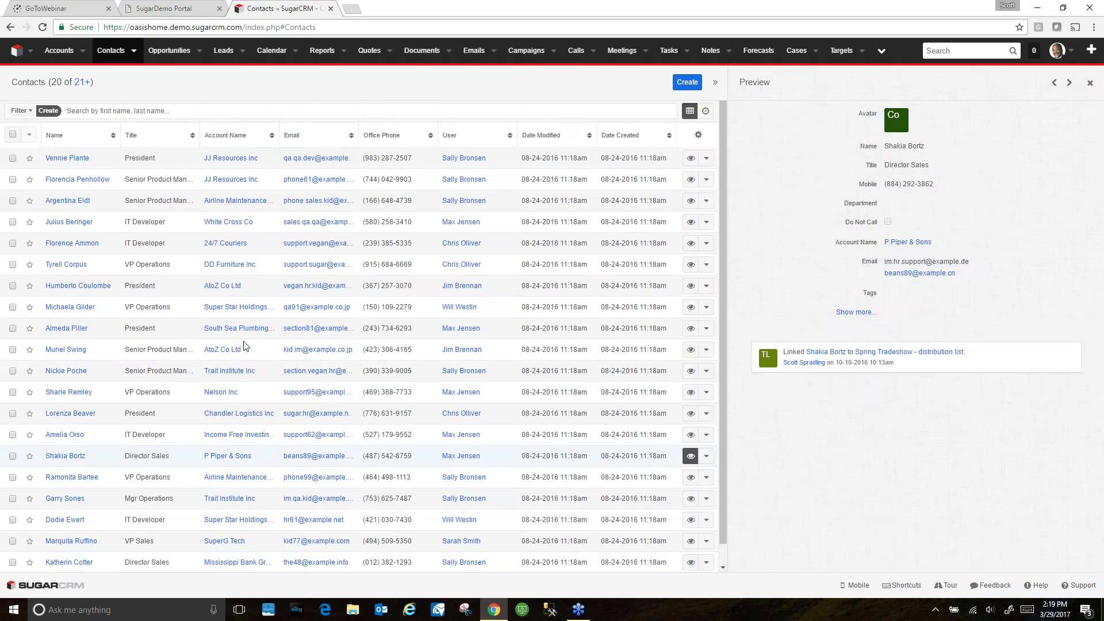
Open the Opportunities list and preview the JJ Resources Inc opportunity.
{"action": "left_click", "coordinate": [163, 50]}
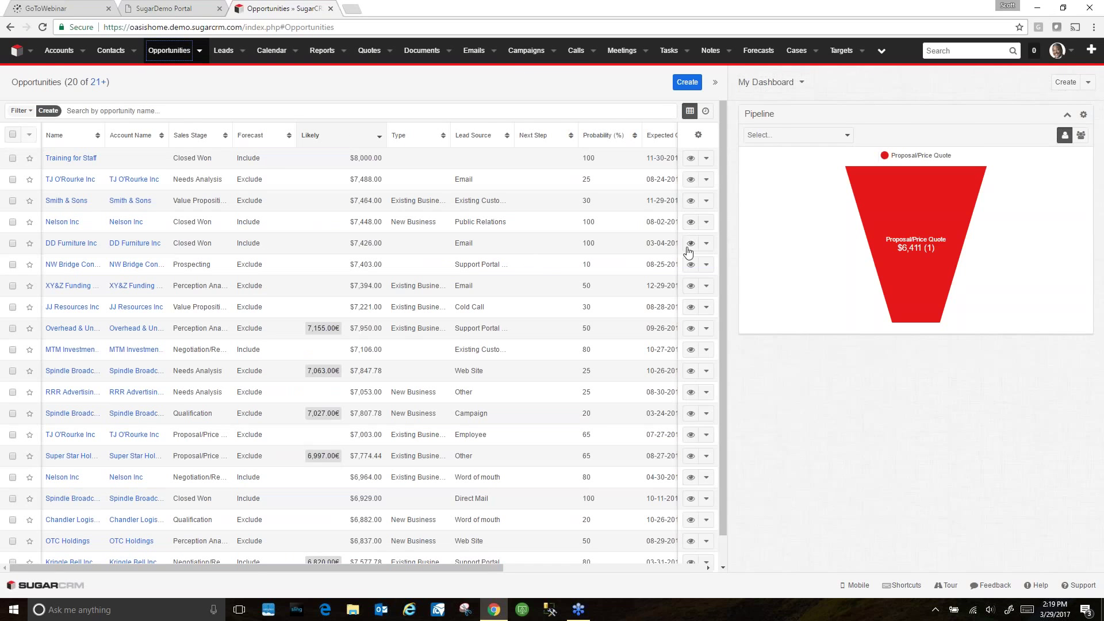
{"action": "left_click", "coordinate": [691, 309]}
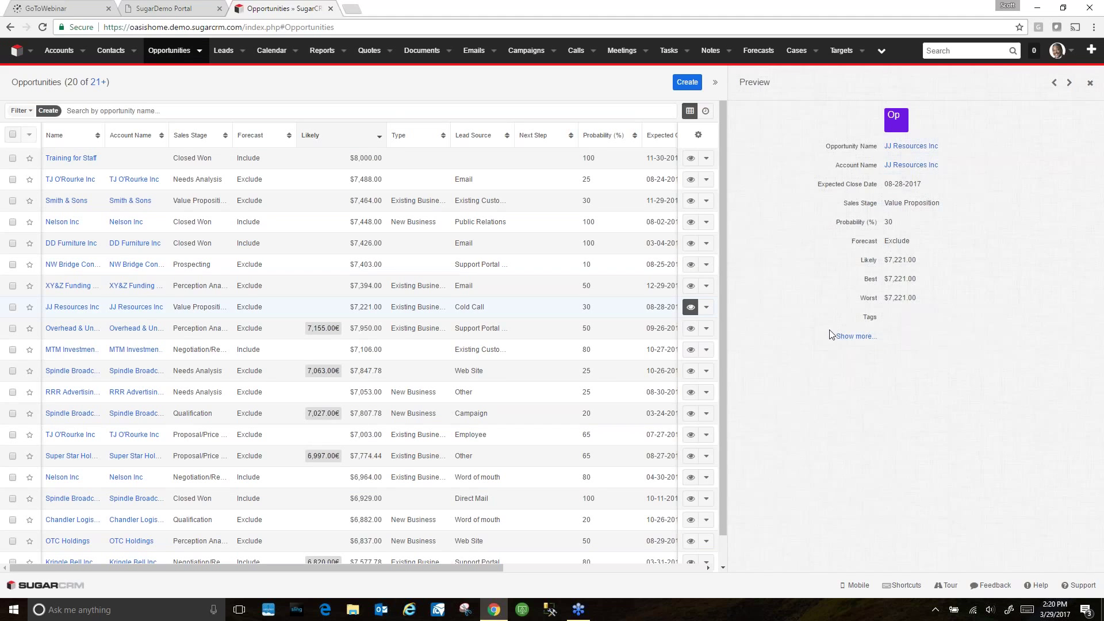
Return to the home dashboard, start a new lead and enter the lead's first and last name.
{"action": "left_click", "coordinate": [15, 54]}
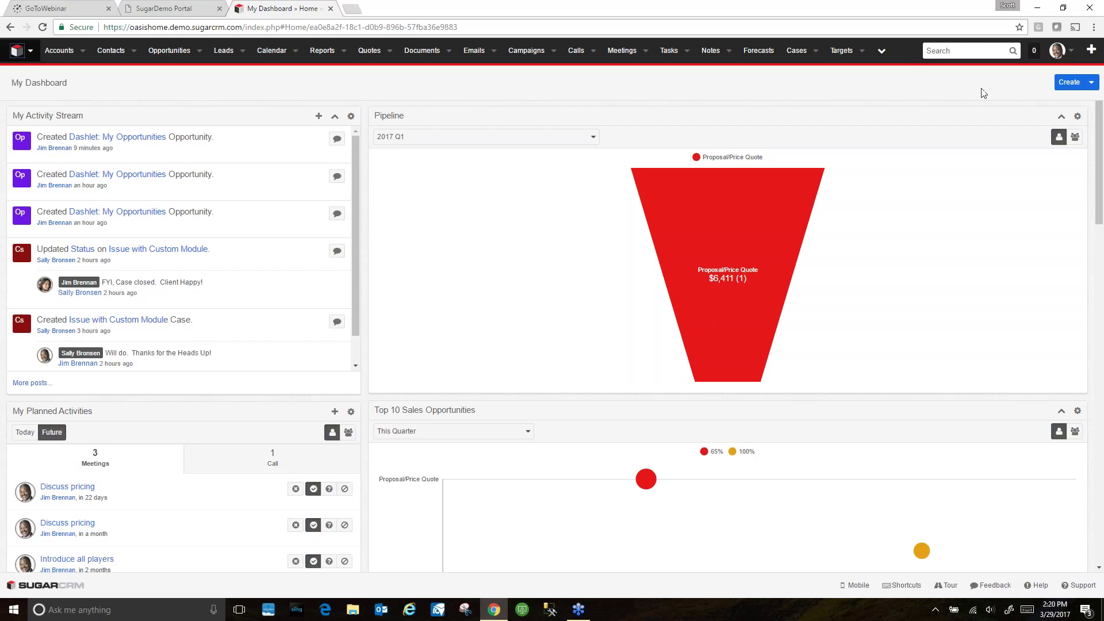
{"action": "left_click", "coordinate": [1091, 50]}
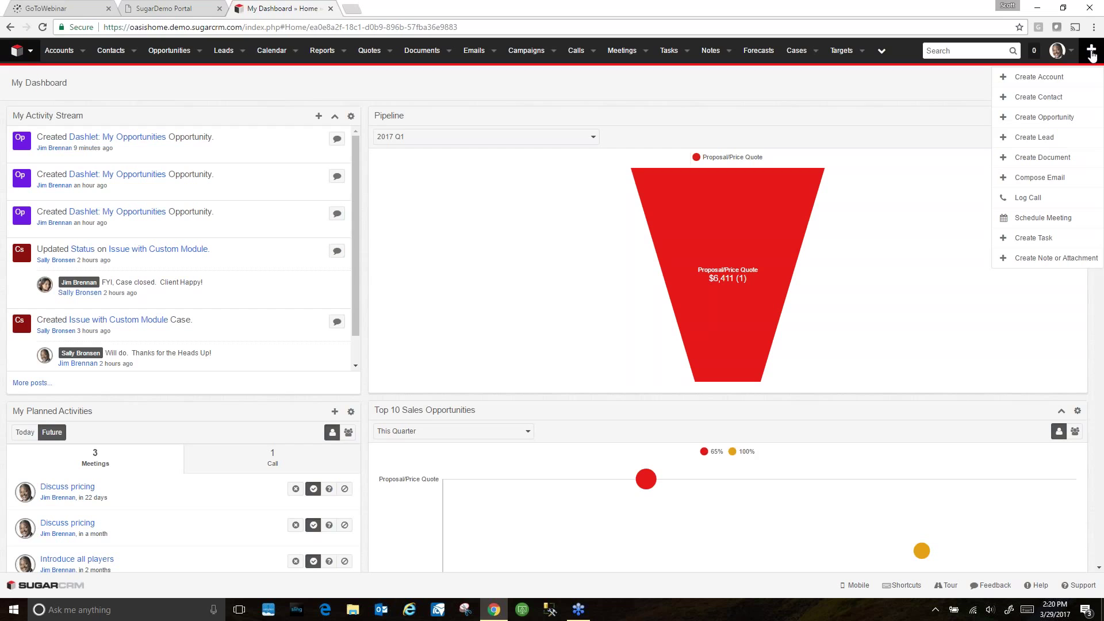
{"action": "left_click", "coordinate": [1021, 139]}
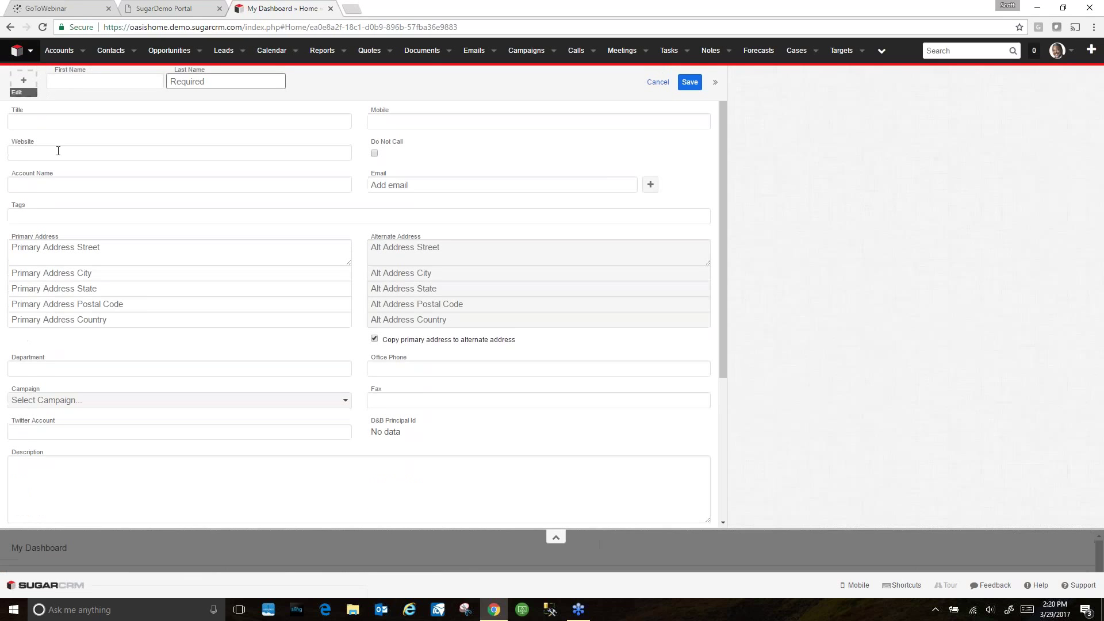
{"action": "left_click", "coordinate": [76, 83]}
{"action": "type", "text": "John"}
{"action": "key", "text": "Tab"}
{"action": "type", "text": "Sm"}
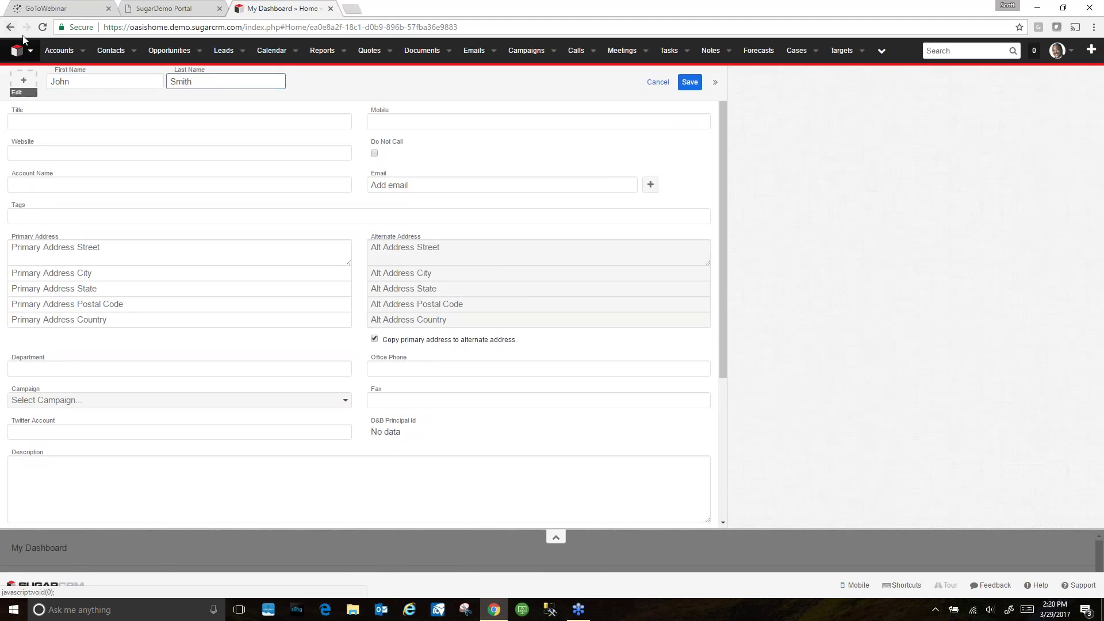
Set the lead's title to CEO and account name to ABC Inc, and fill in the office phone number.
{"action": "left_click", "coordinate": [22, 119]}
{"action": "type", "text": "CEO"}
{"action": "key", "text": "Tab"}
{"action": "key", "text": "Tab"}
{"action": "left_click", "coordinate": [26, 187]}
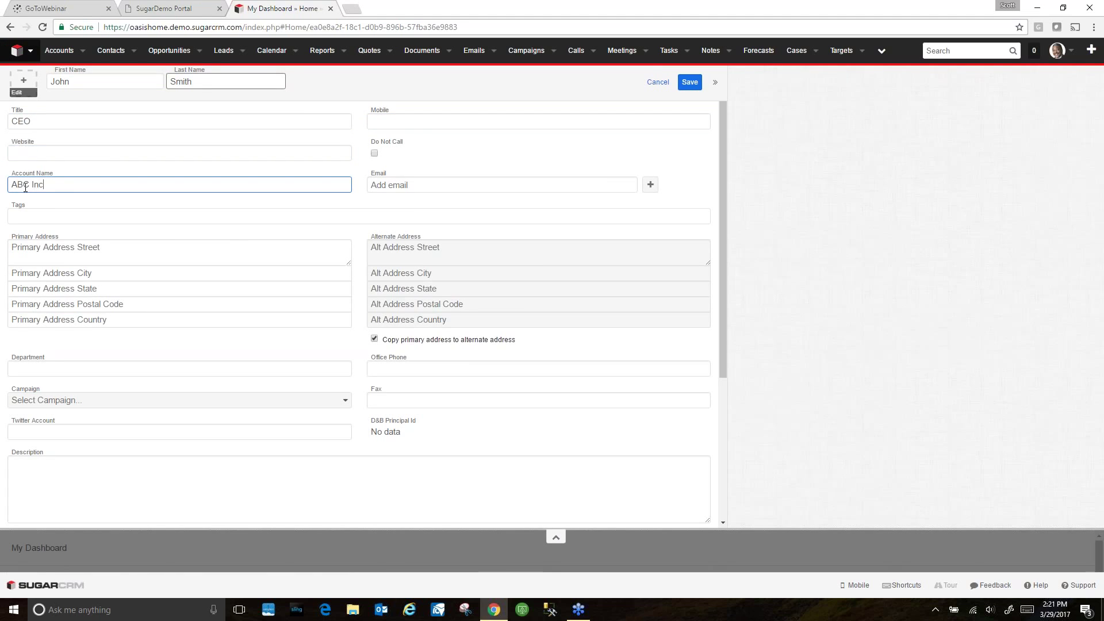
{"action": "key", "text": "Tab"}
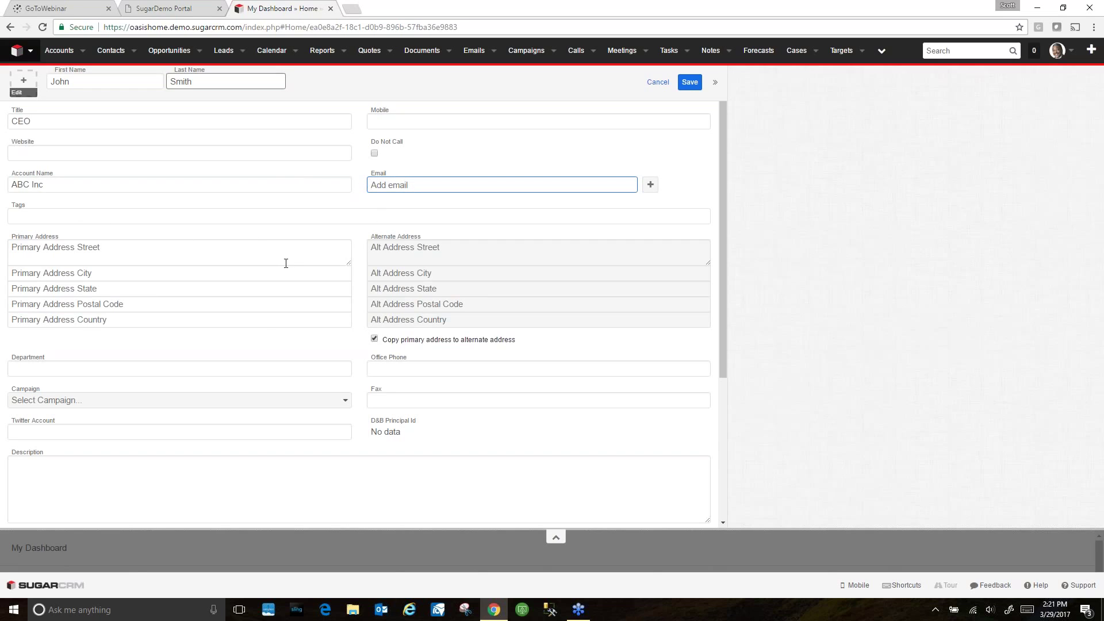
{"action": "left_click", "coordinate": [370, 369]}
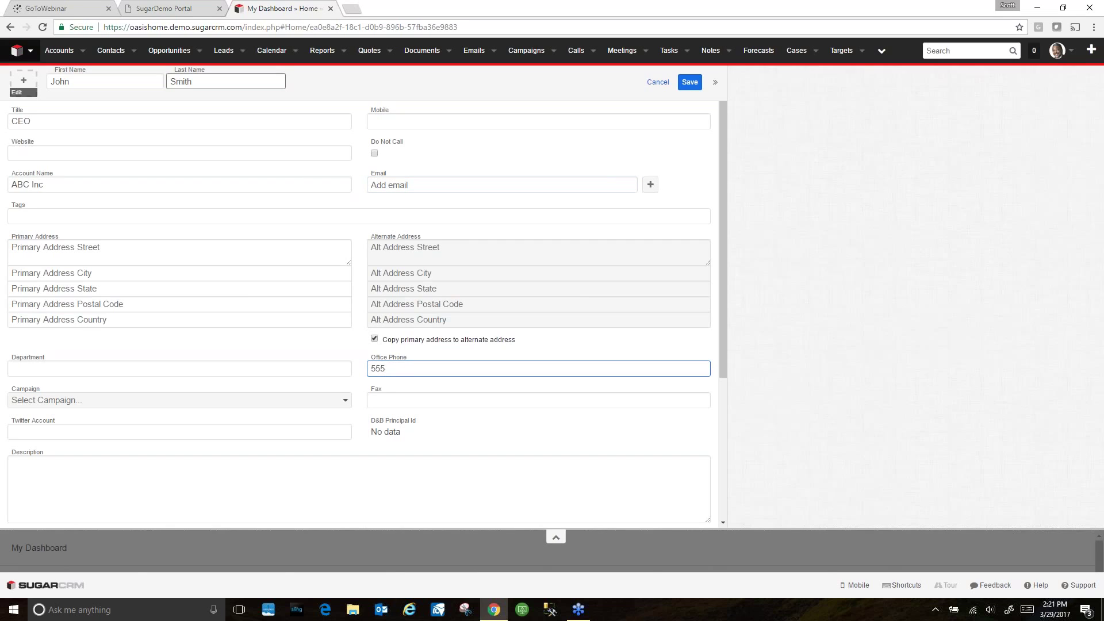
{"action": "type", "text": "5551234567"}
{"action": "key", "text": "Tab"}
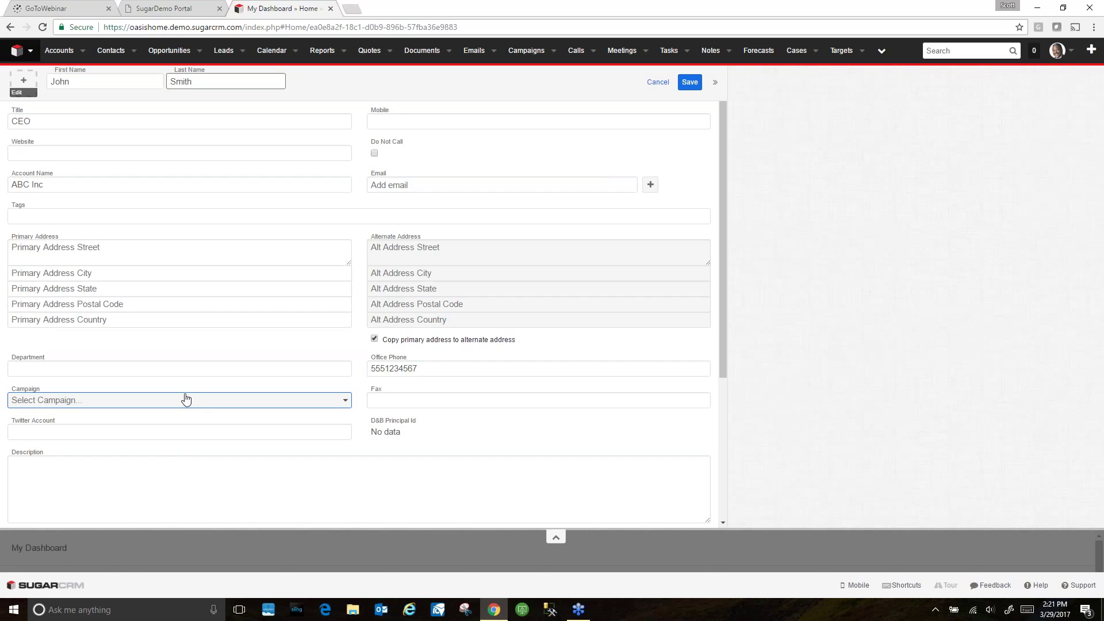
Set the lead source to Cold Call and save the new lead.
{"action": "scroll", "coordinate": [186, 398], "scroll_direction": "down", "scroll_amount": 3}
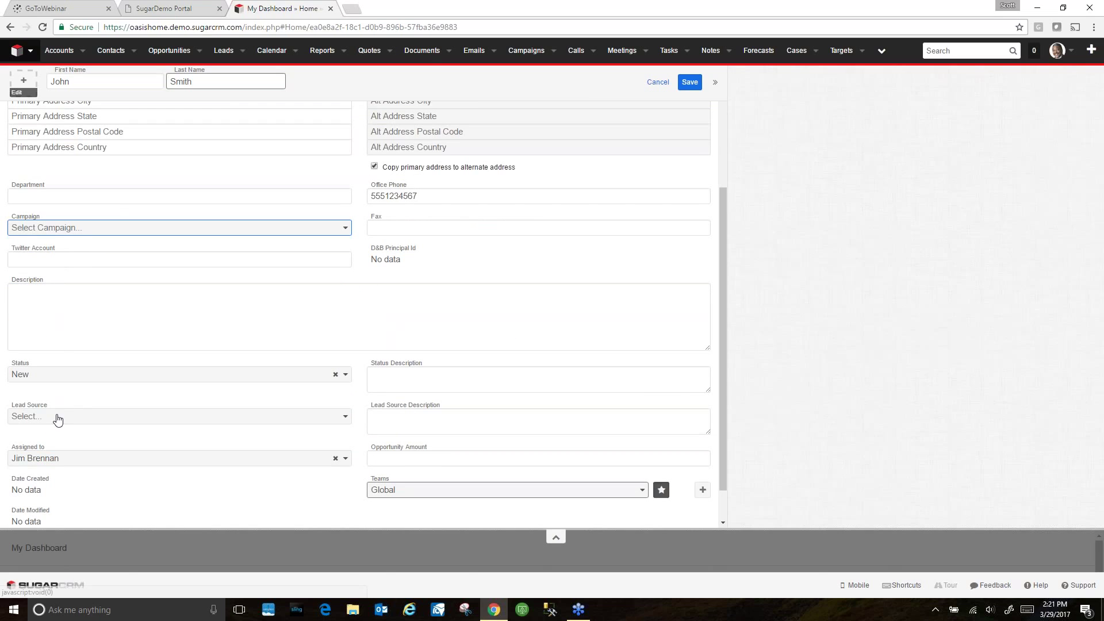
{"action": "left_click", "coordinate": [57, 417]}
{"action": "scroll", "coordinate": [97, 503], "scroll_direction": "down", "scroll_amount": 3}
{"action": "scroll", "coordinate": [92, 498], "scroll_direction": "up", "scroll_amount": 1}
{"action": "scroll", "coordinate": [89, 496], "scroll_direction": "down", "scroll_amount": 2}
{"action": "scroll", "coordinate": [36, 518], "scroll_direction": "up", "scroll_amount": 4}
{"action": "scroll", "coordinate": [38, 523], "scroll_direction": "down", "scroll_amount": 2}
{"action": "scroll", "coordinate": [61, 493], "scroll_direction": "up", "scroll_amount": 3}
{"action": "left_click", "coordinate": [34, 471]}
{"action": "key", "text": "Tab"}
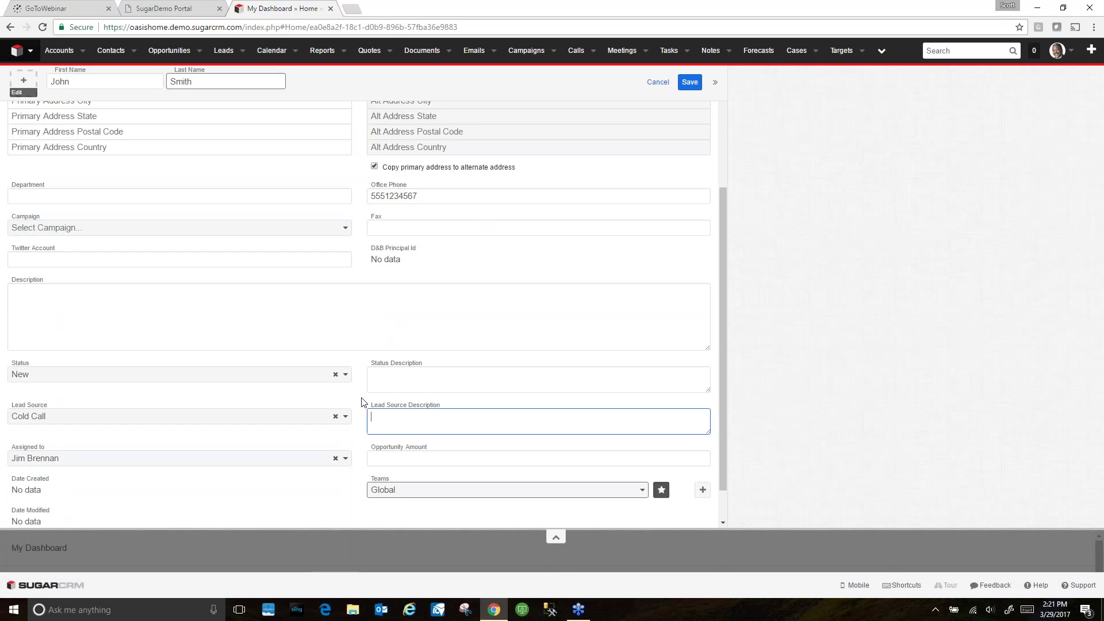
{"action": "left_click", "coordinate": [688, 83]}
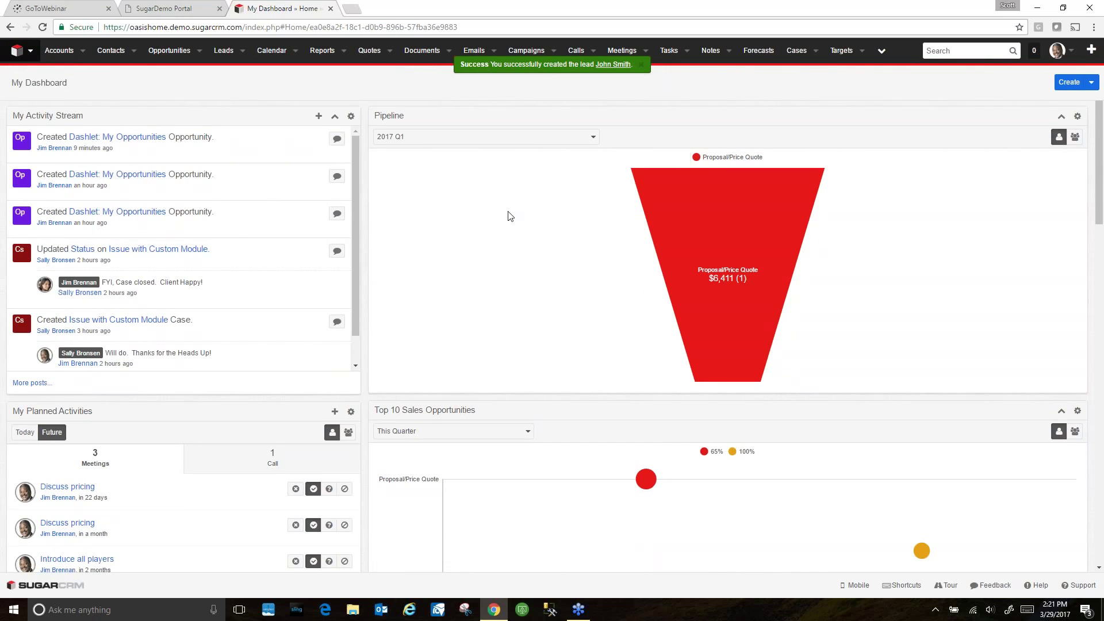
Open the ABC Inc lead from My Open Leads on the home dashboard.
{"action": "scroll", "coordinate": [460, 251], "scroll_direction": "down", "scroll_amount": 2}
{"action": "scroll", "coordinate": [471, 248], "scroll_direction": "down", "scroll_amount": 5}
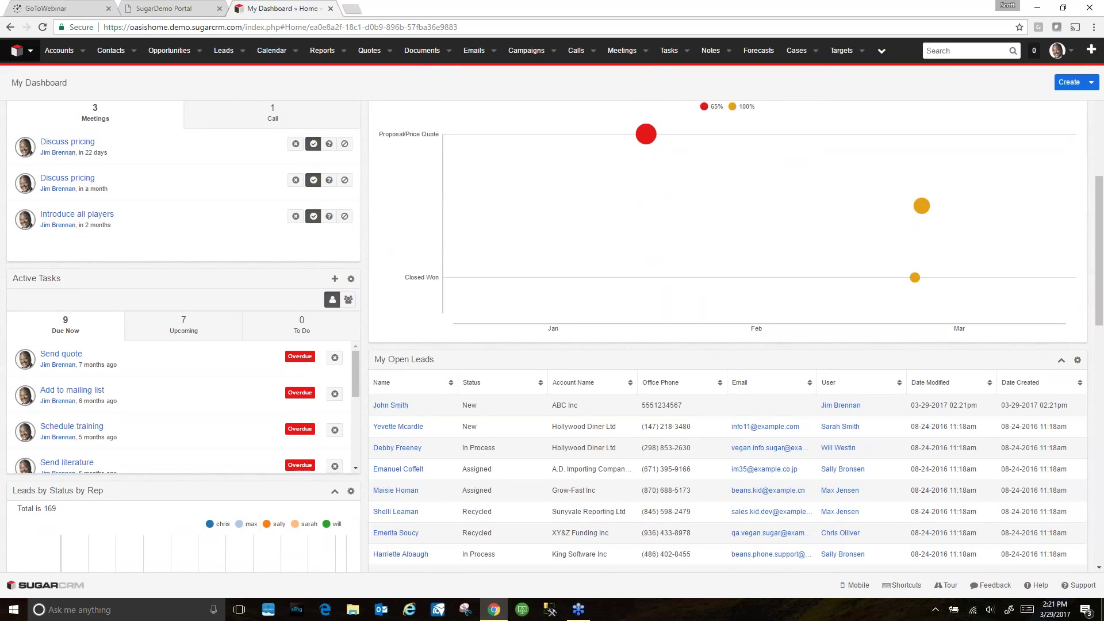
{"action": "left_click", "coordinate": [396, 407]}
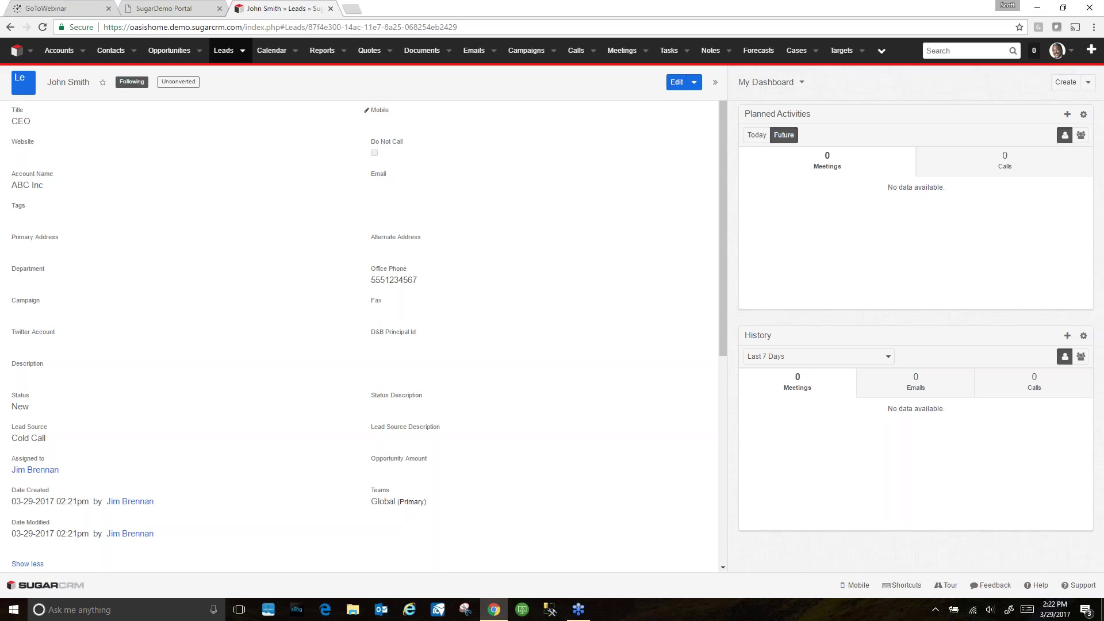
Schedule a call for the lead with the subject Intro to Oasis, starting 03-30-2017, and save it.
{"action": "scroll", "coordinate": [511, 196], "scroll_direction": "down", "scroll_amount": 6}
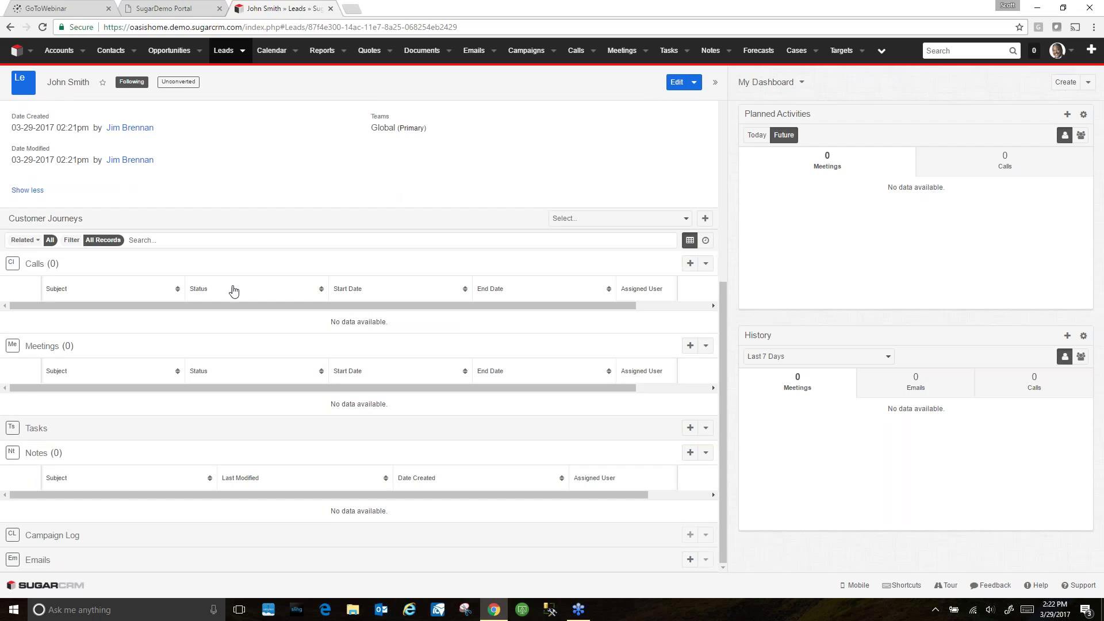
{"action": "left_click", "coordinate": [690, 264]}
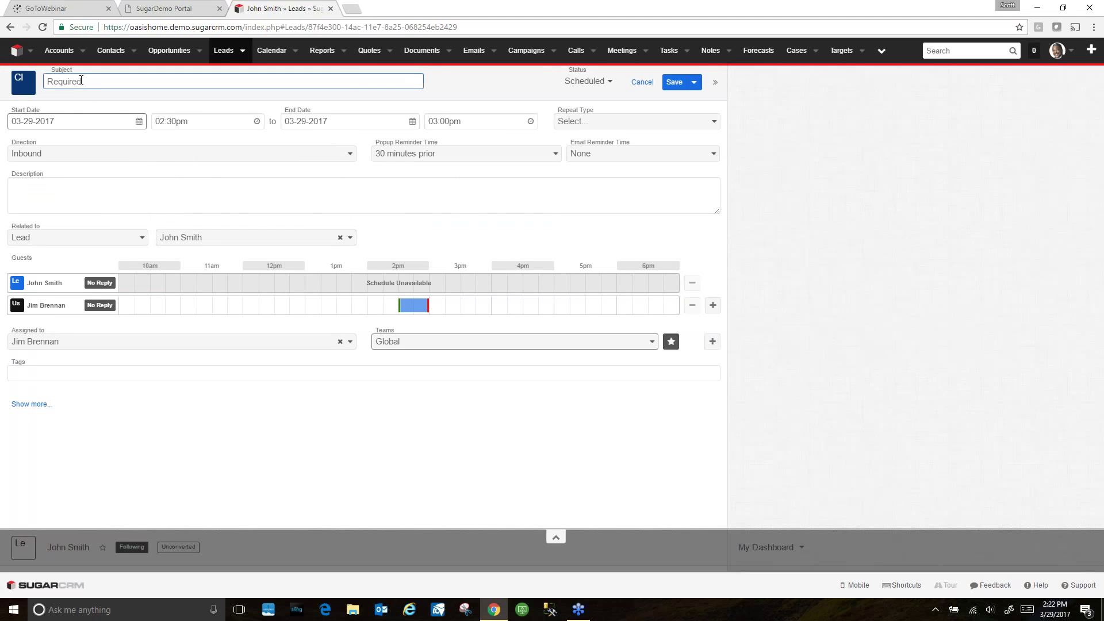
{"action": "type", "text": "Intro to Oasis"}
{"action": "left_click", "coordinate": [139, 123]}
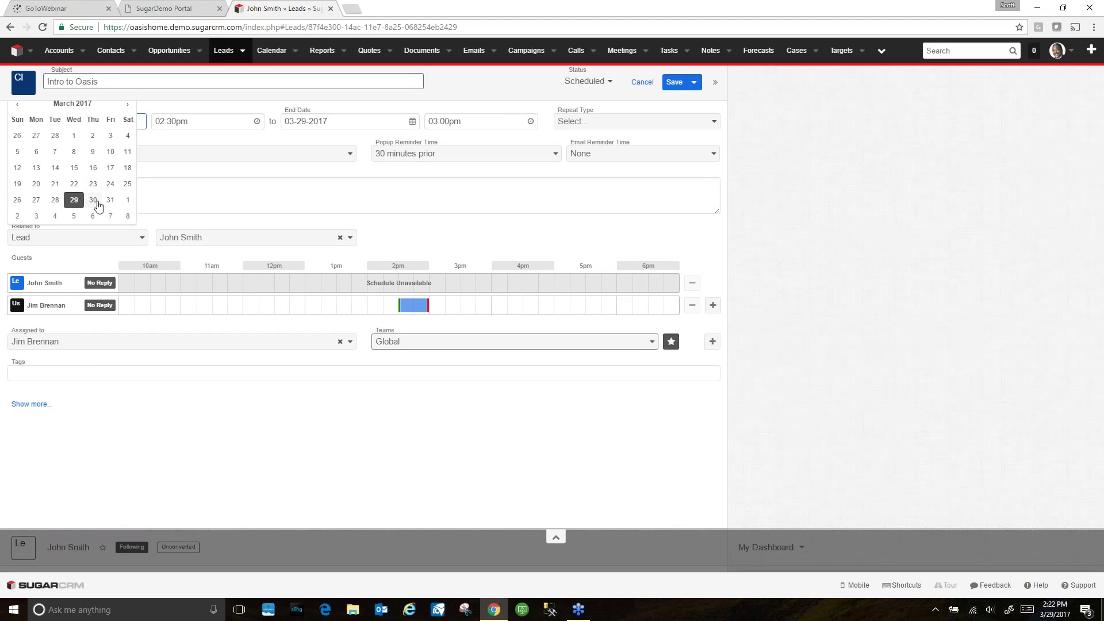
{"action": "left_click", "coordinate": [96, 206]}
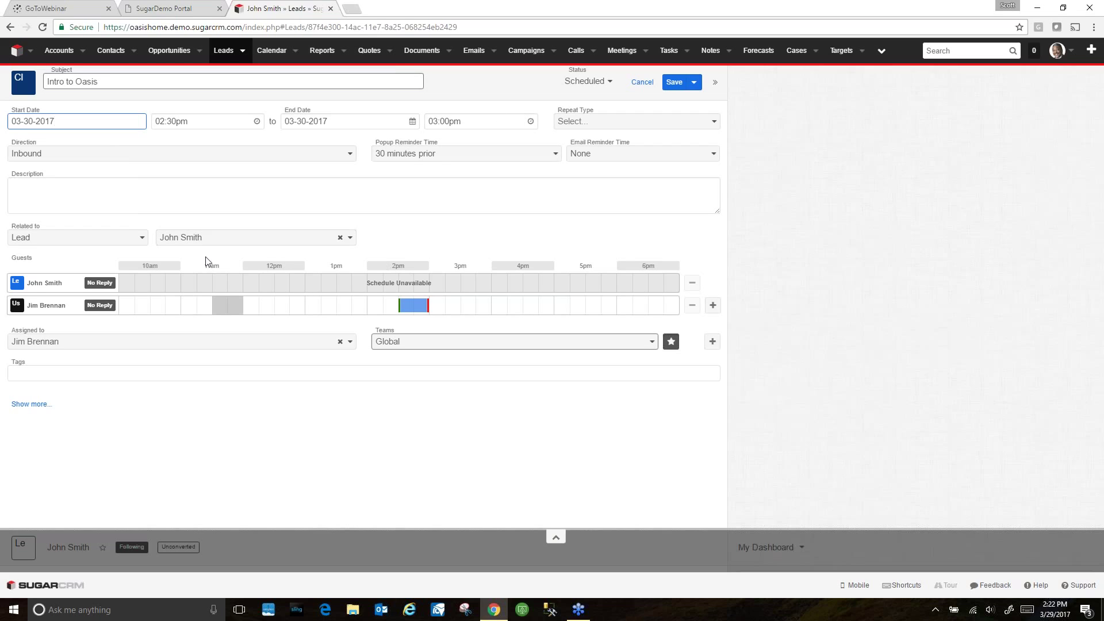
{"action": "left_click", "coordinate": [46, 194]}
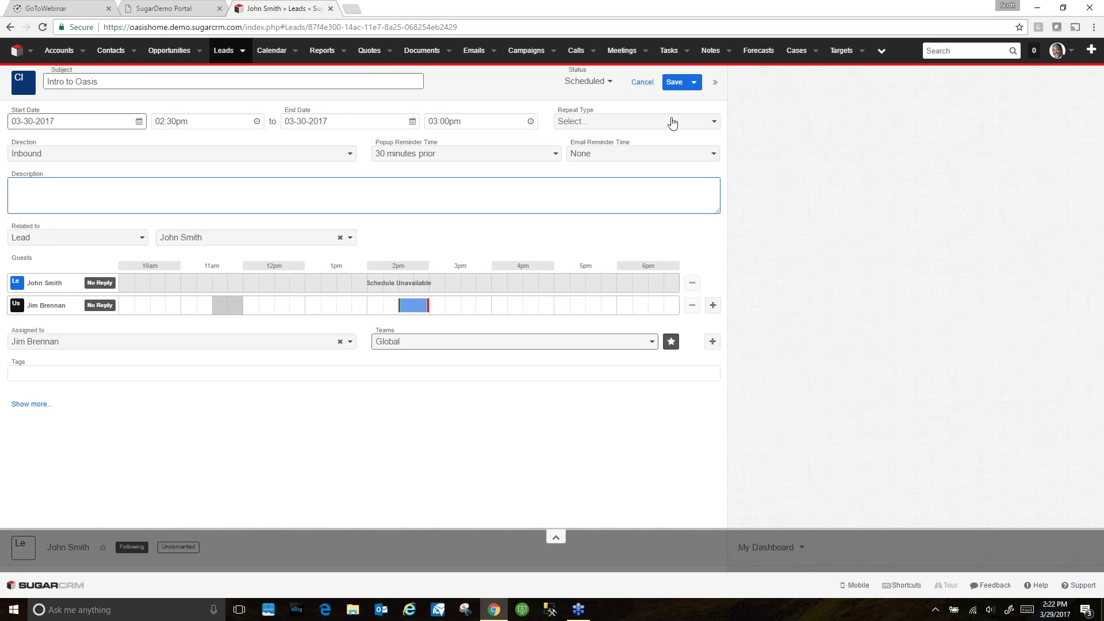
{"action": "left_click", "coordinate": [672, 82]}
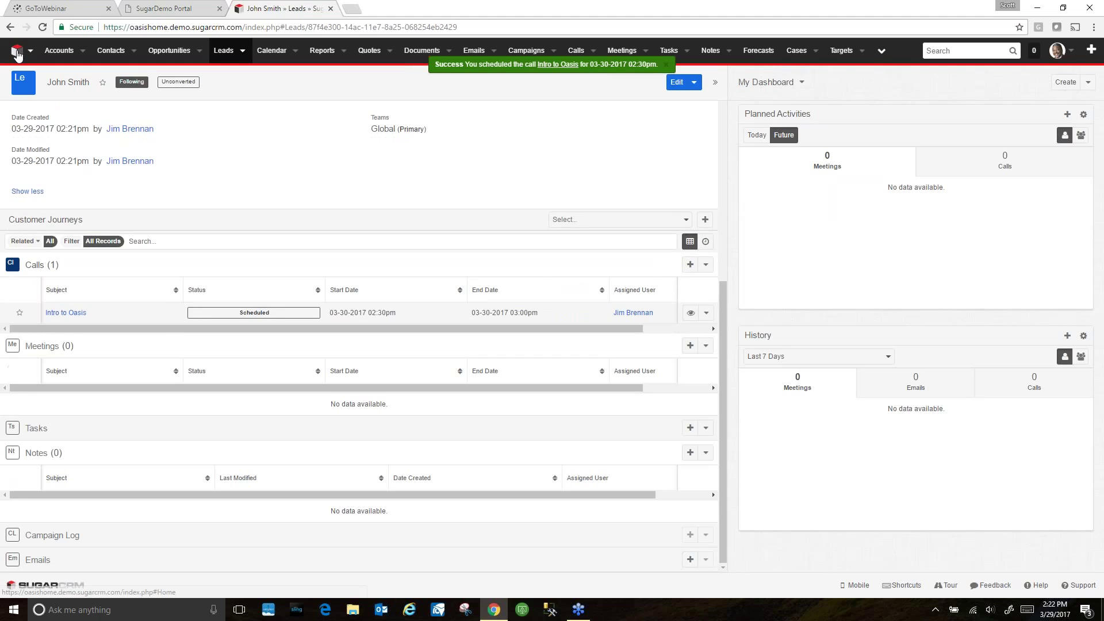
Return to the home dashboard, show the future calls in My Planned Activities and open the Intro to Oasis call.
{"action": "left_click", "coordinate": [17, 53]}
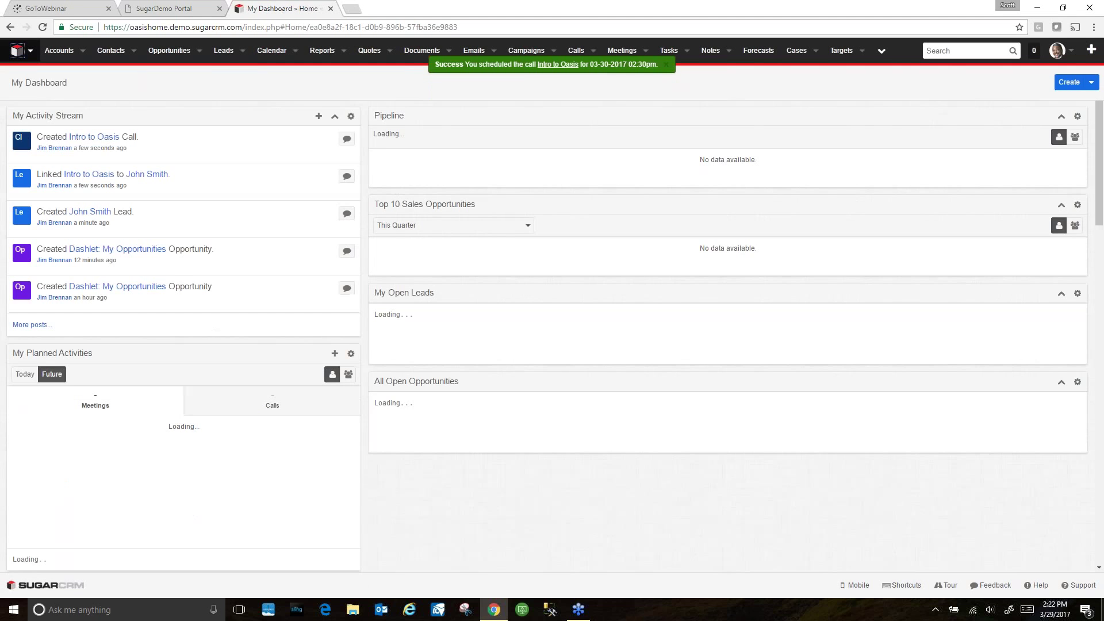
{"action": "scroll", "coordinate": [129, 326], "scroll_direction": "down", "scroll_amount": 2}
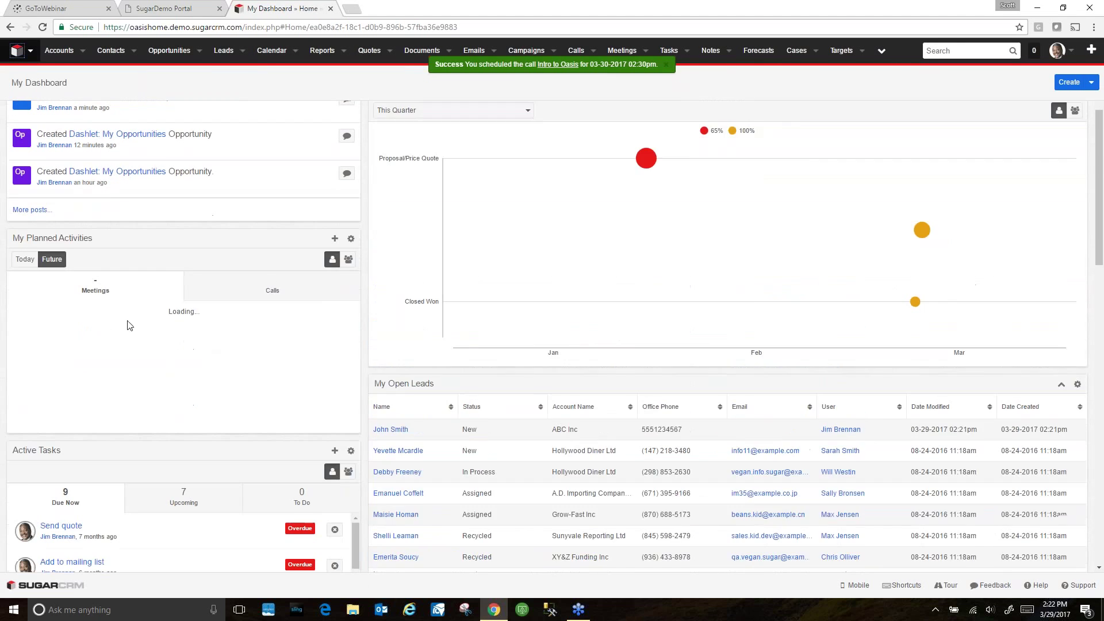
{"action": "left_click", "coordinate": [25, 259]}
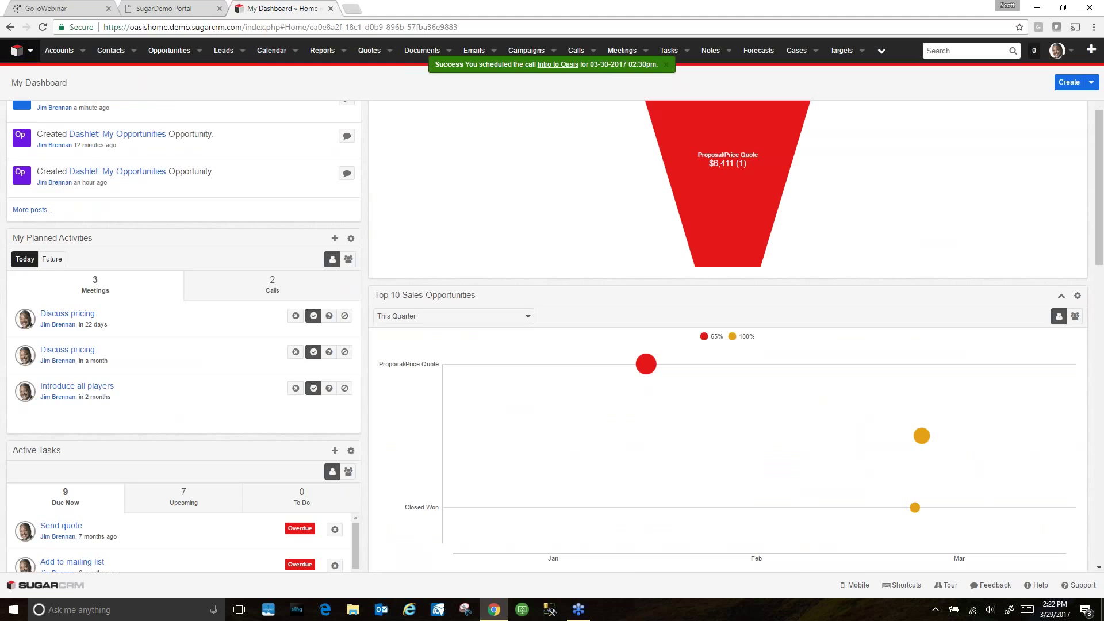
{"action": "left_click", "coordinate": [54, 261]}
{"action": "left_click", "coordinate": [243, 287]}
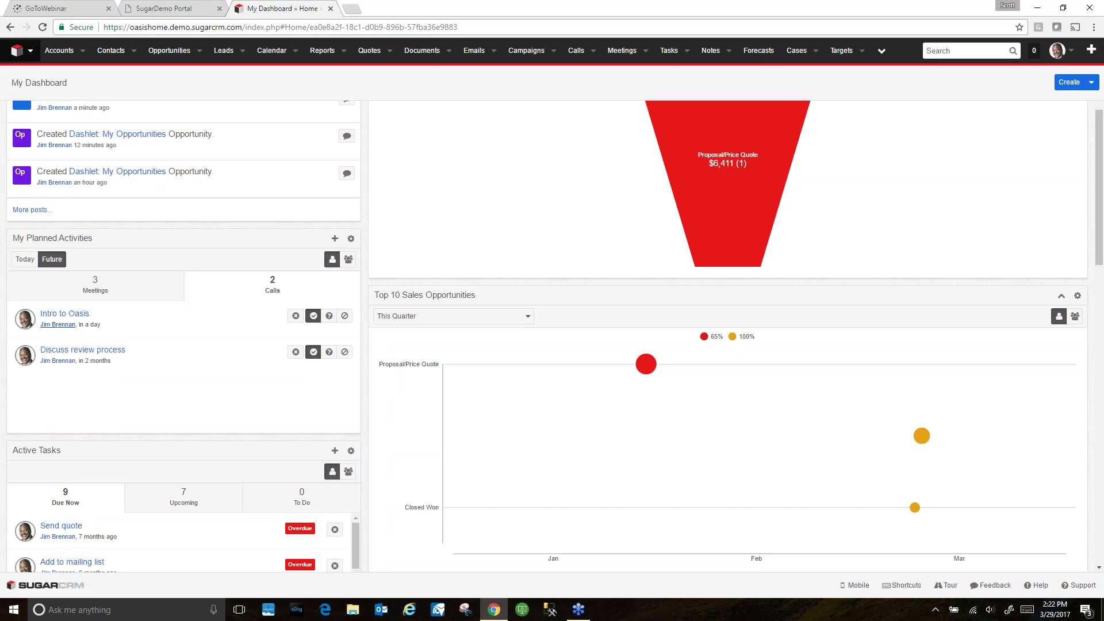
{"action": "left_click", "coordinate": [73, 315]}
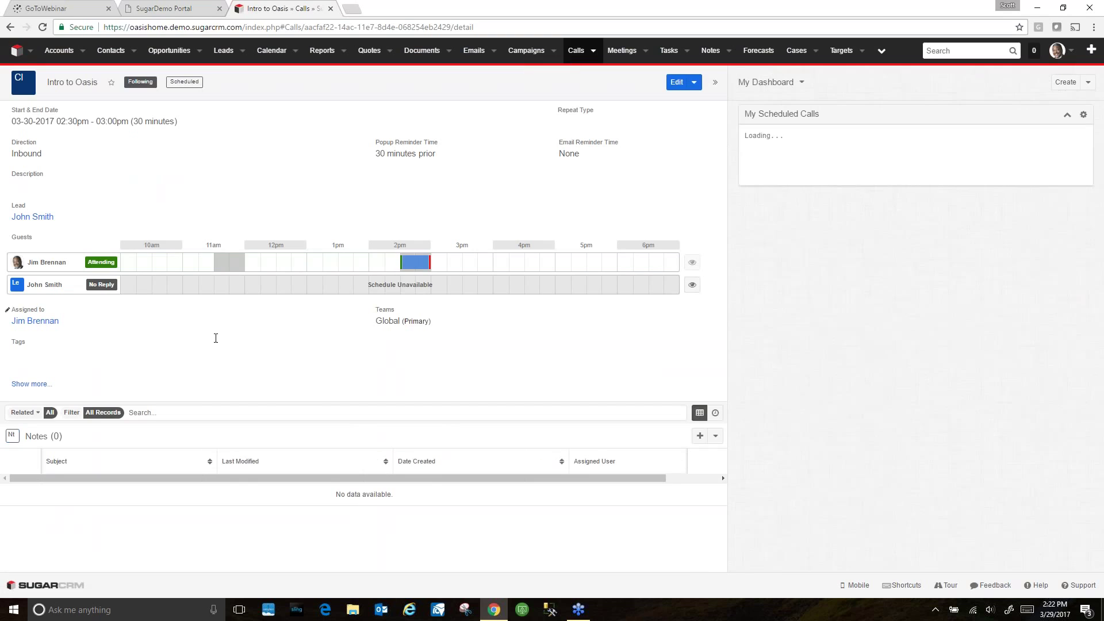
Set the call's status to Held, enter the description "Prospect is interested in doing business. Next step schedule demo.", copy it and save the call.
{"action": "left_click", "coordinate": [694, 82]}
{"action": "left_click", "coordinate": [670, 83]}
{"action": "left_click", "coordinate": [601, 82]}
{"action": "left_click", "coordinate": [579, 120]}
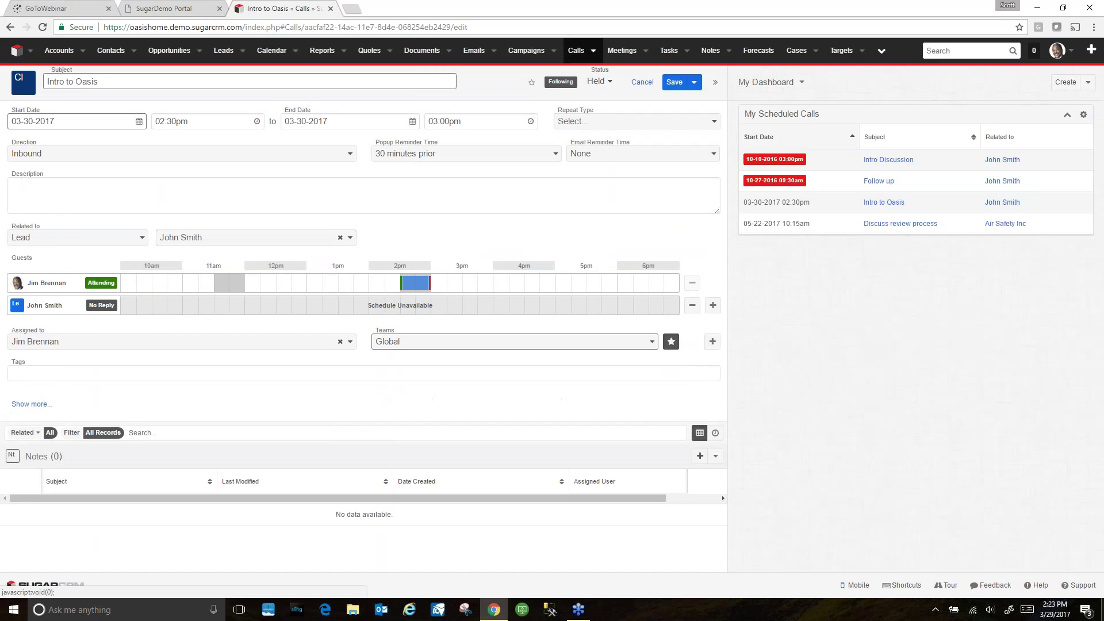
{"action": "left_click", "coordinate": [55, 189]}
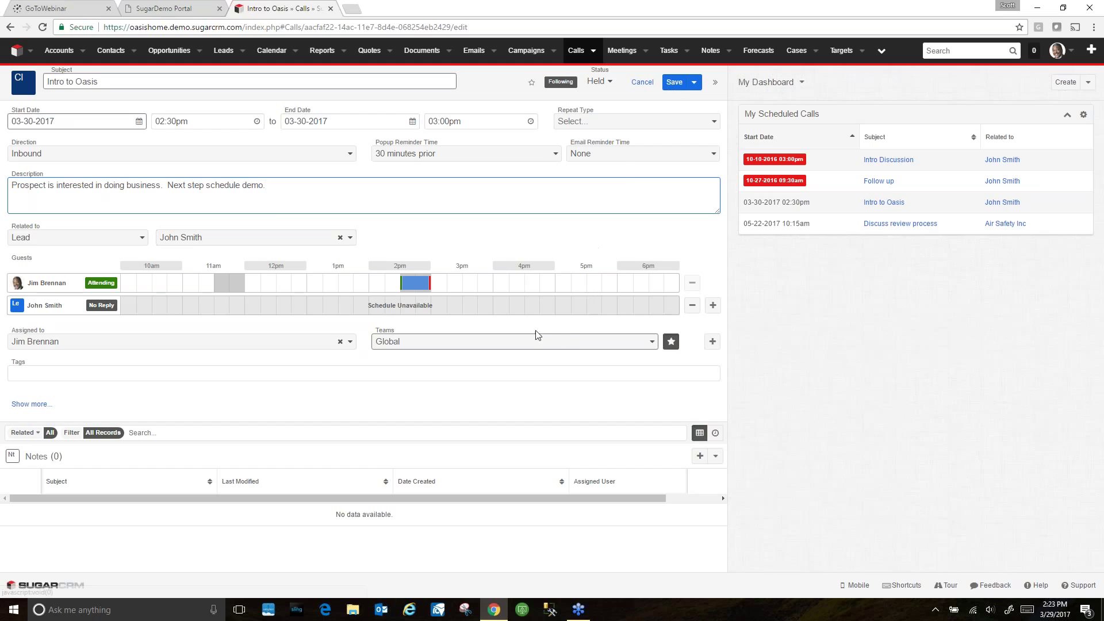
{"action": "left_click_drag", "start_coordinate": [273, 186], "coordinate": [2, 181]}
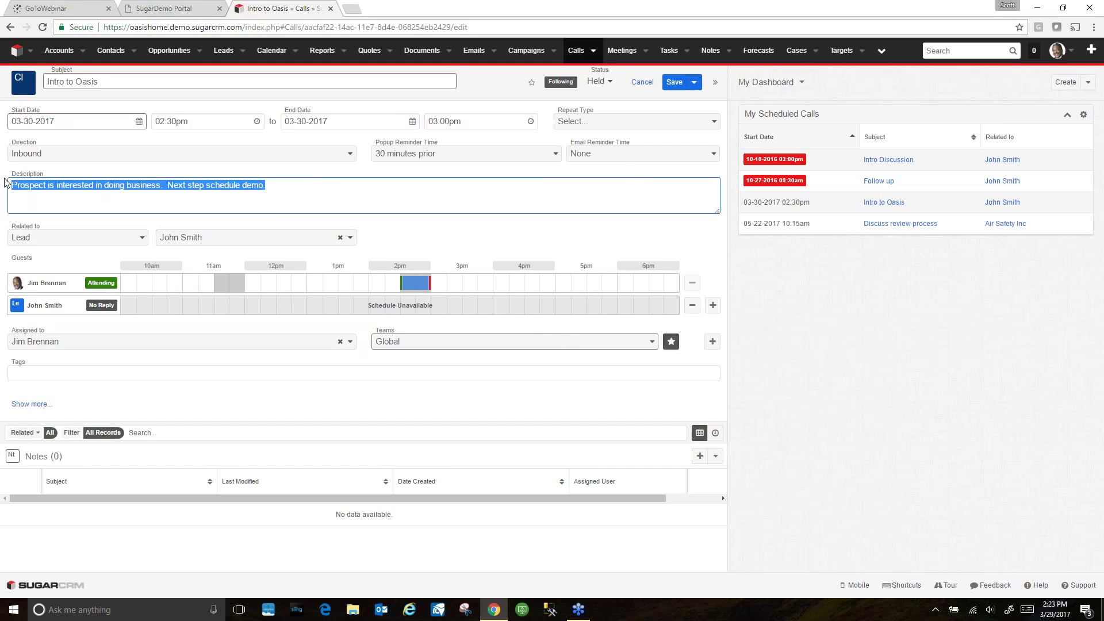
{"action": "left_click", "coordinate": [673, 81]}
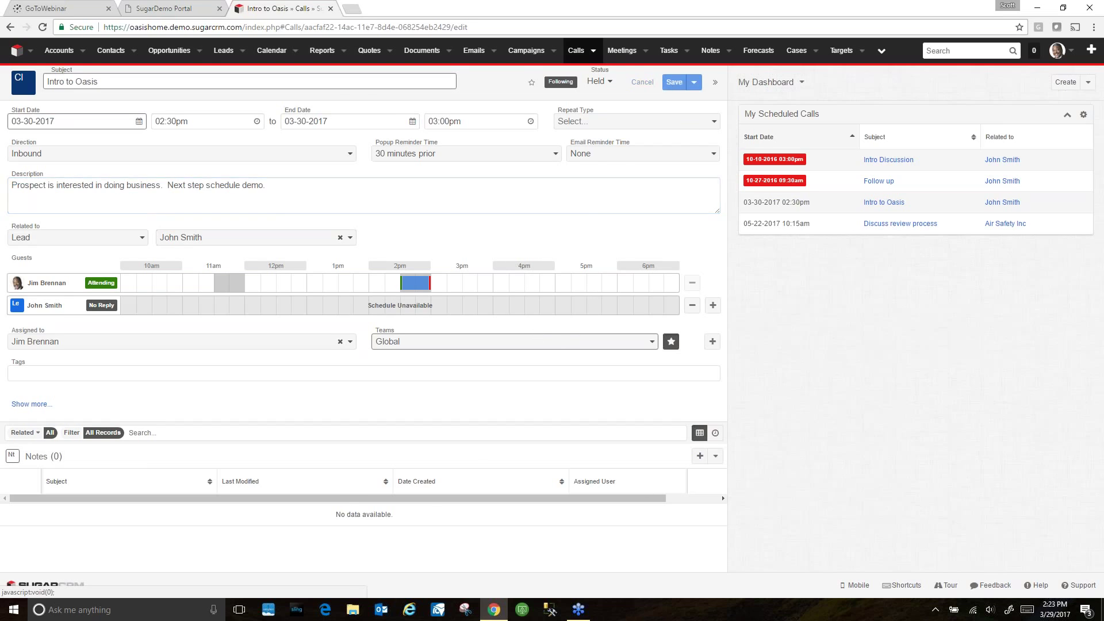
{"action": "left_click", "coordinate": [146, 192]}
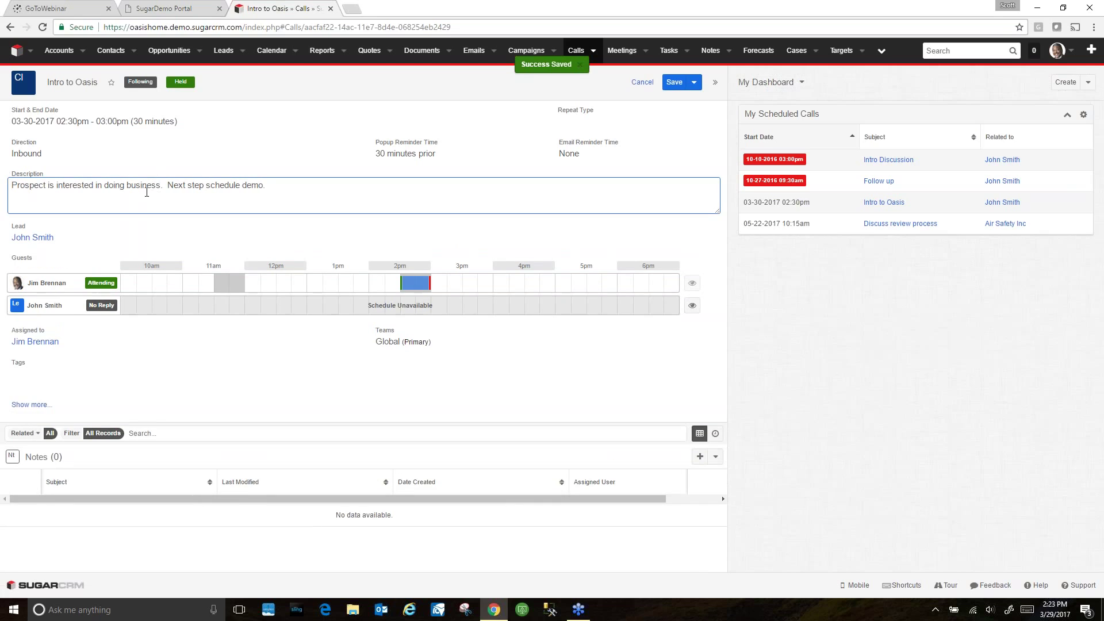
{"action": "left_click", "coordinate": [700, 457]}
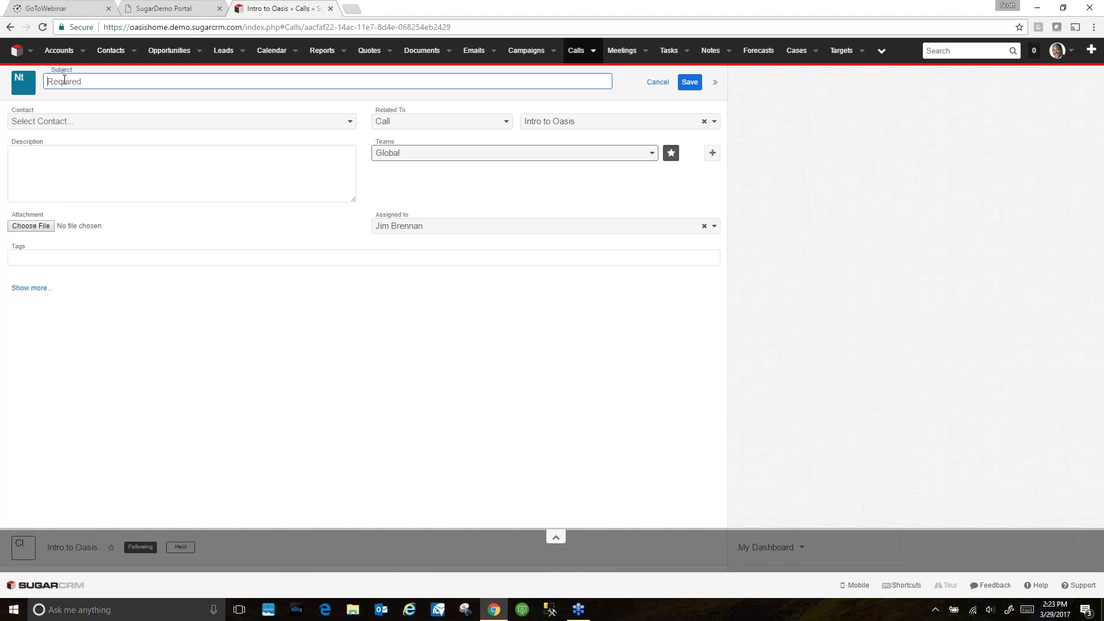
{"action": "type", "text": "Intro"}
{"action": "key", "text": "Tab"}
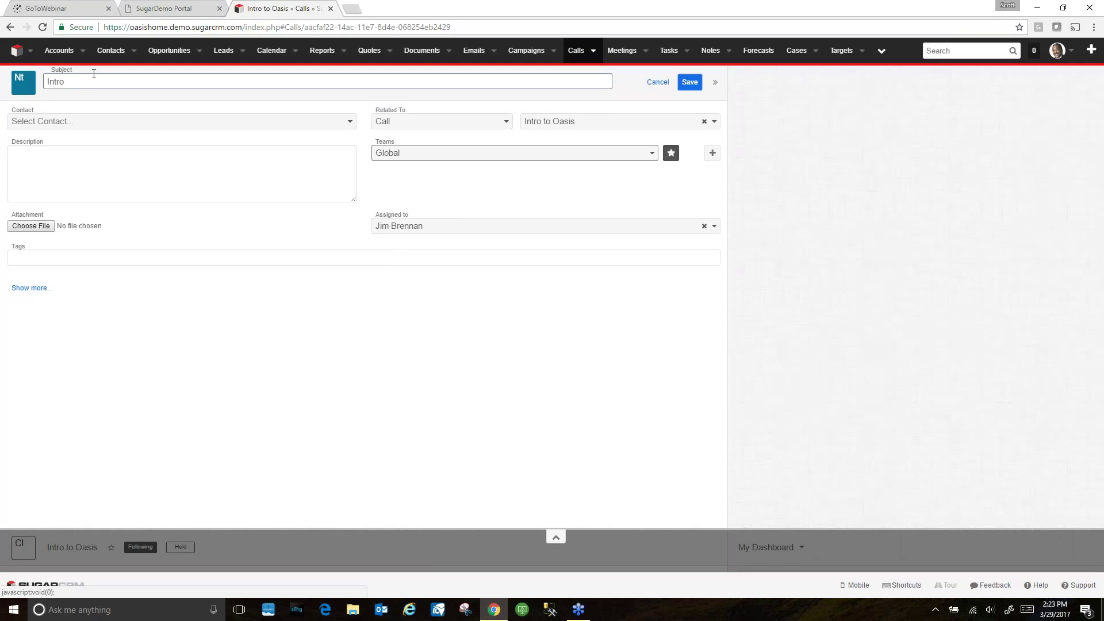
{"action": "key", "text": "shift+Tab"}
{"action": "left_click", "coordinate": [79, 83]}
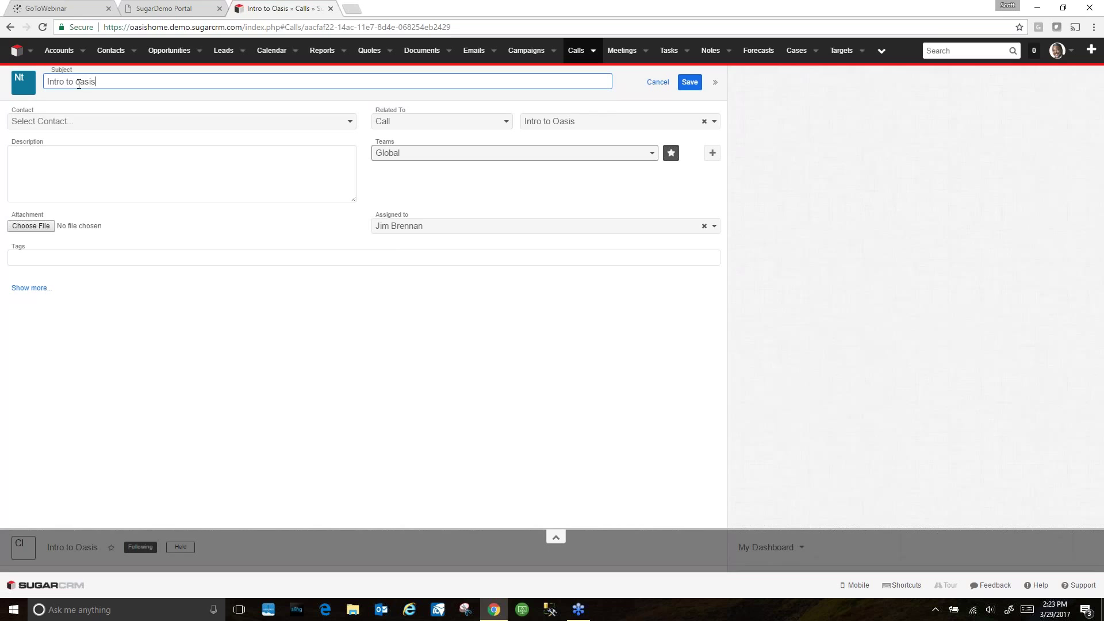
{"action": "left_click", "coordinate": [77, 125]}
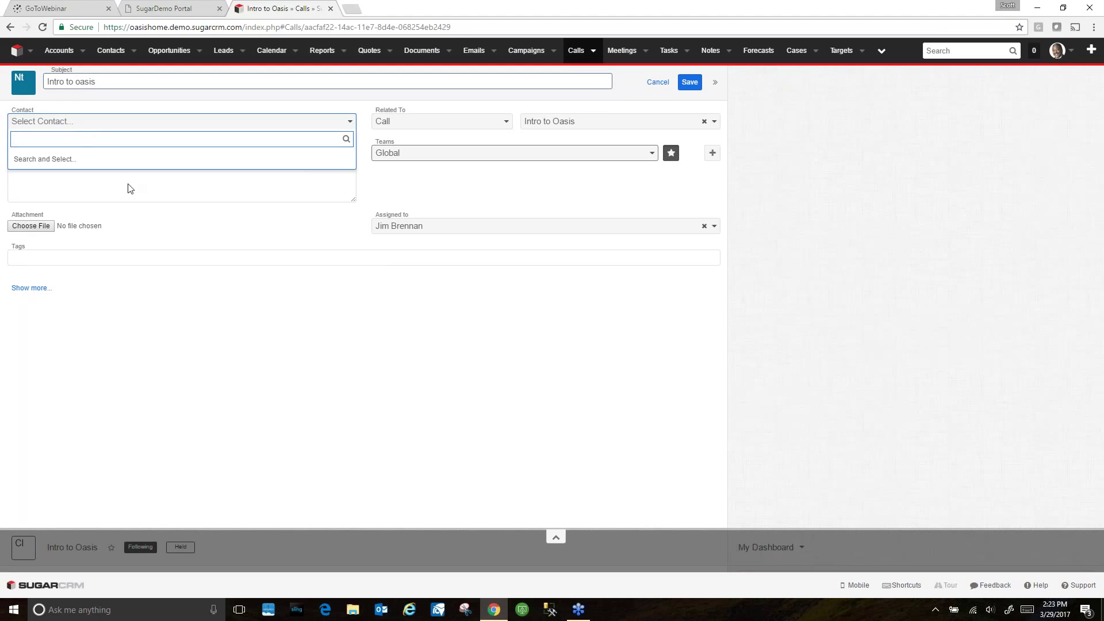
{"action": "left_click", "coordinate": [97, 179]}
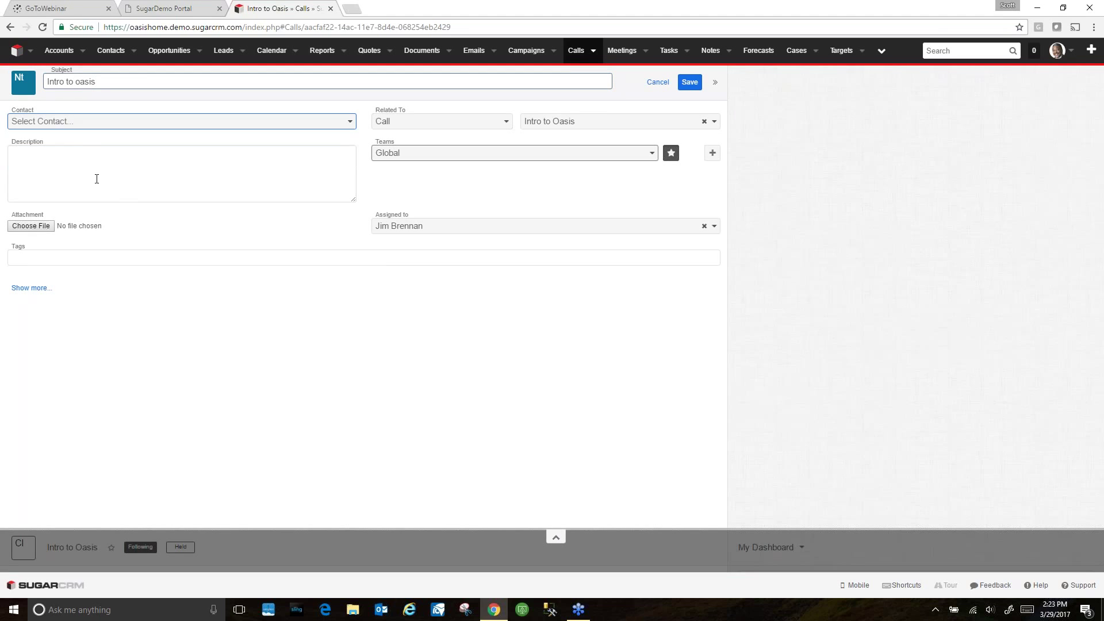
{"action": "left_click", "coordinate": [228, 120]}
{"action": "type", "text": "john"}
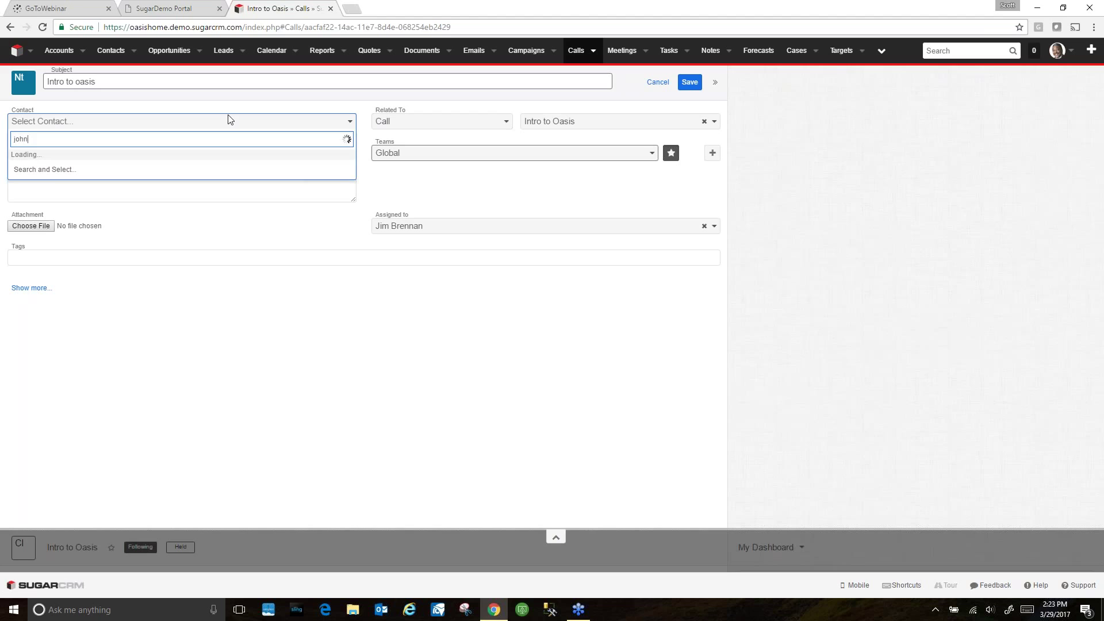
{"action": "left_click", "coordinate": [42, 198]}
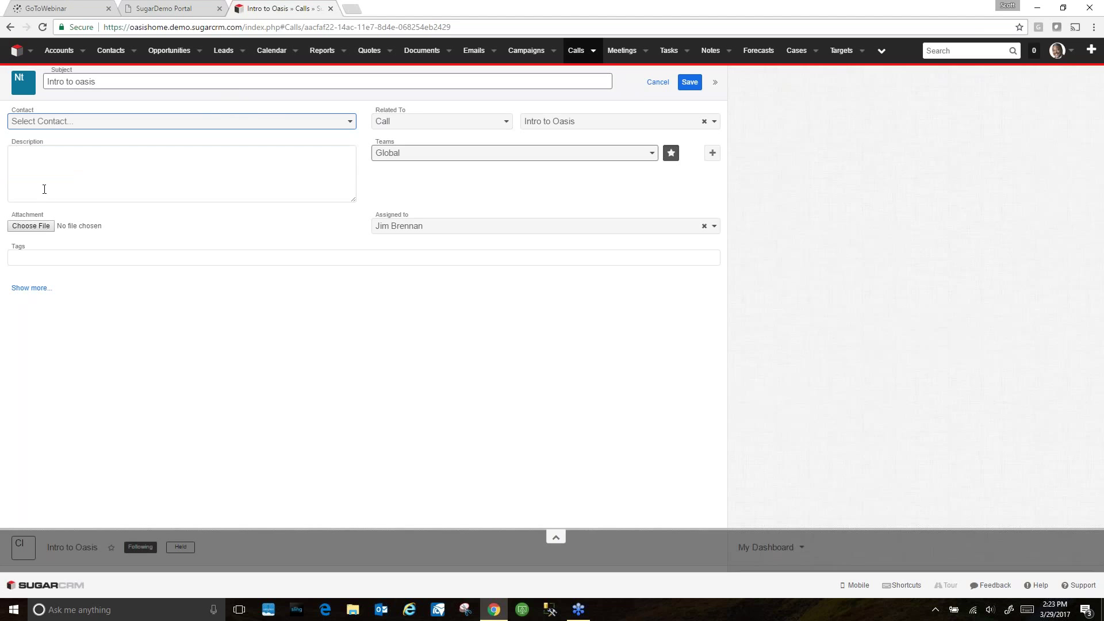
{"action": "left_click", "coordinate": [653, 81]}
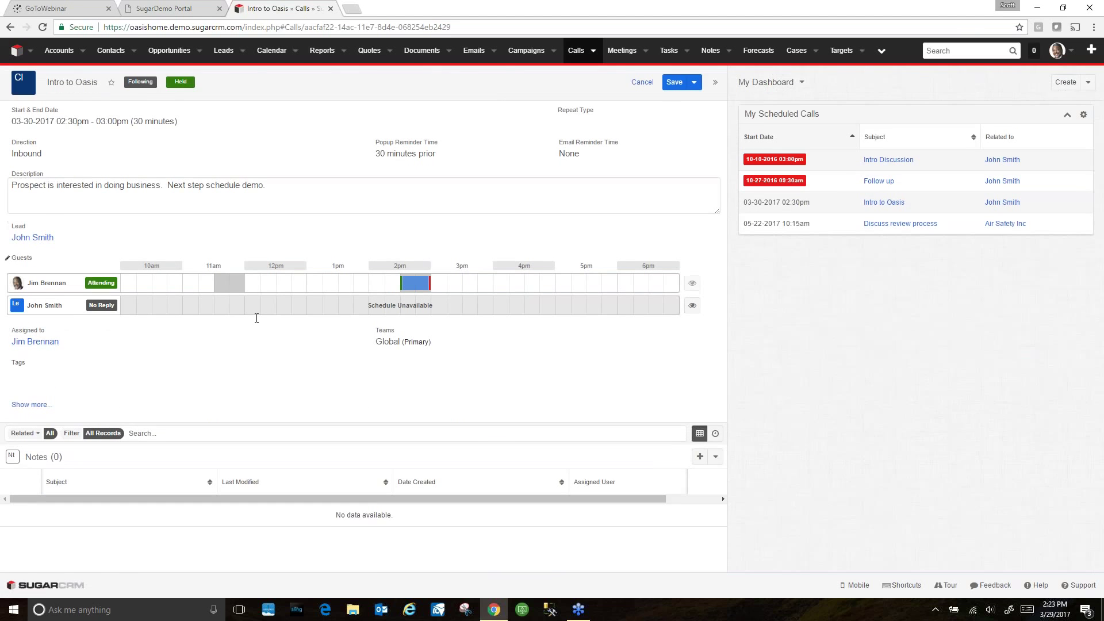
Open the lead related to the call, review its related records and reopen the Intro to Oasis call from there.
{"action": "left_click", "coordinate": [30, 240]}
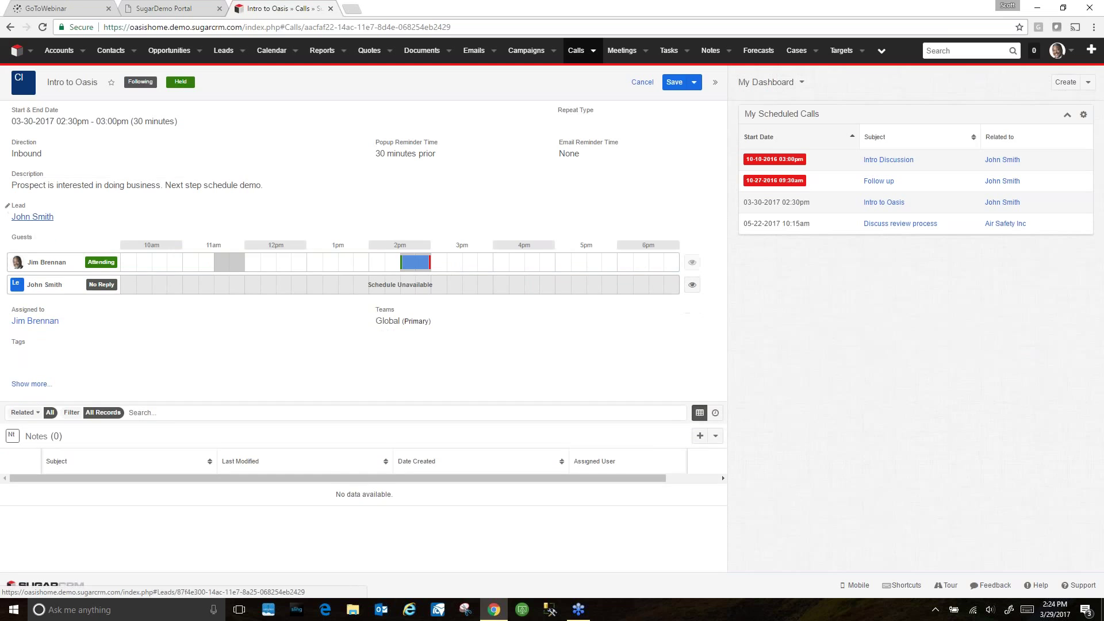
{"action": "left_click", "coordinate": [32, 216]}
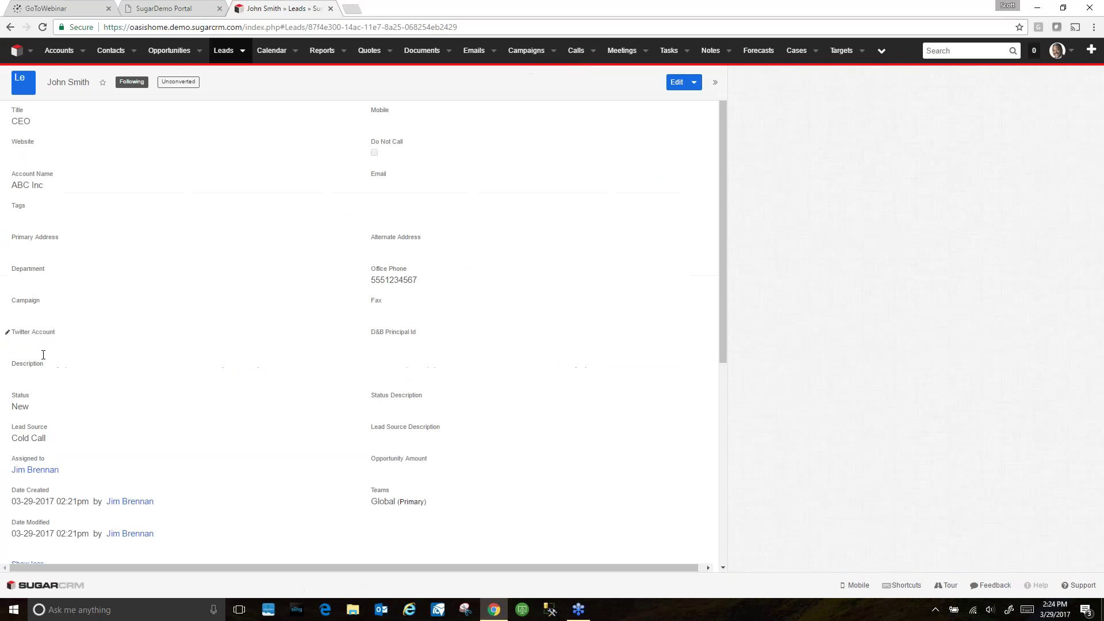
{"action": "scroll", "coordinate": [225, 409], "scroll_direction": "down", "scroll_amount": 6}
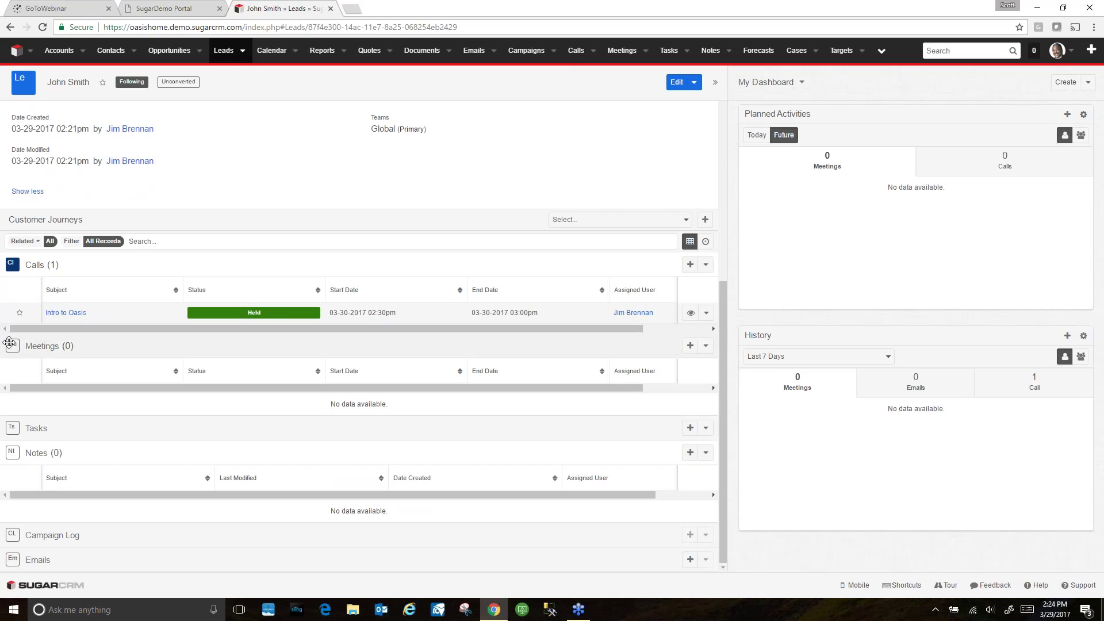
{"action": "left_click", "coordinate": [66, 312]}
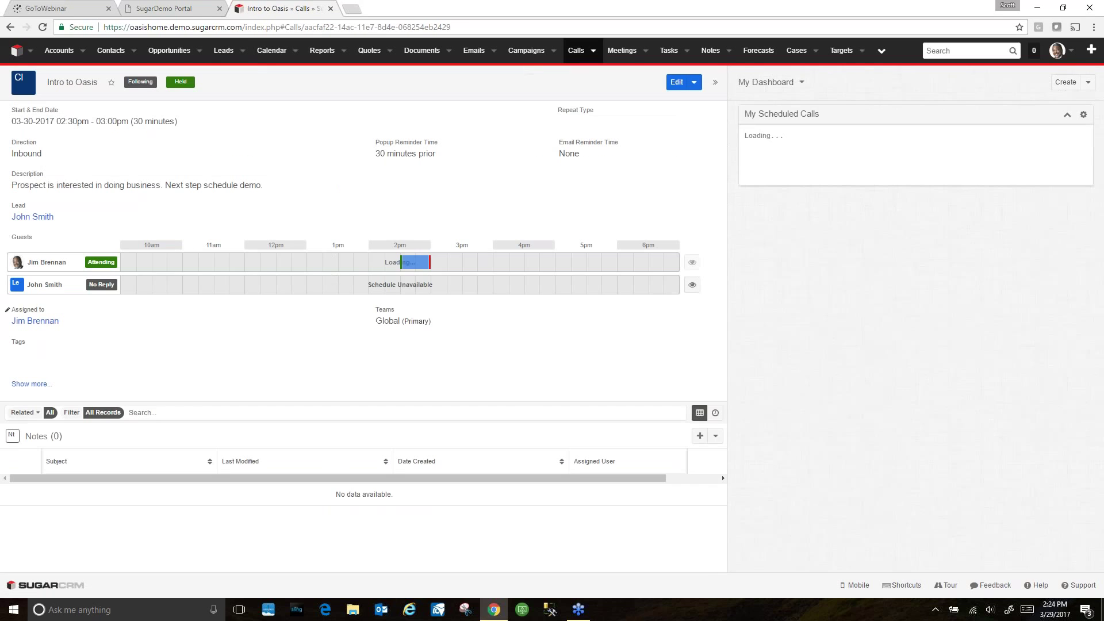
Create a note on the call with the subject "Prospect is interested in doing business. Next step schedule demo." and save it.
{"action": "left_click", "coordinate": [699, 436]}
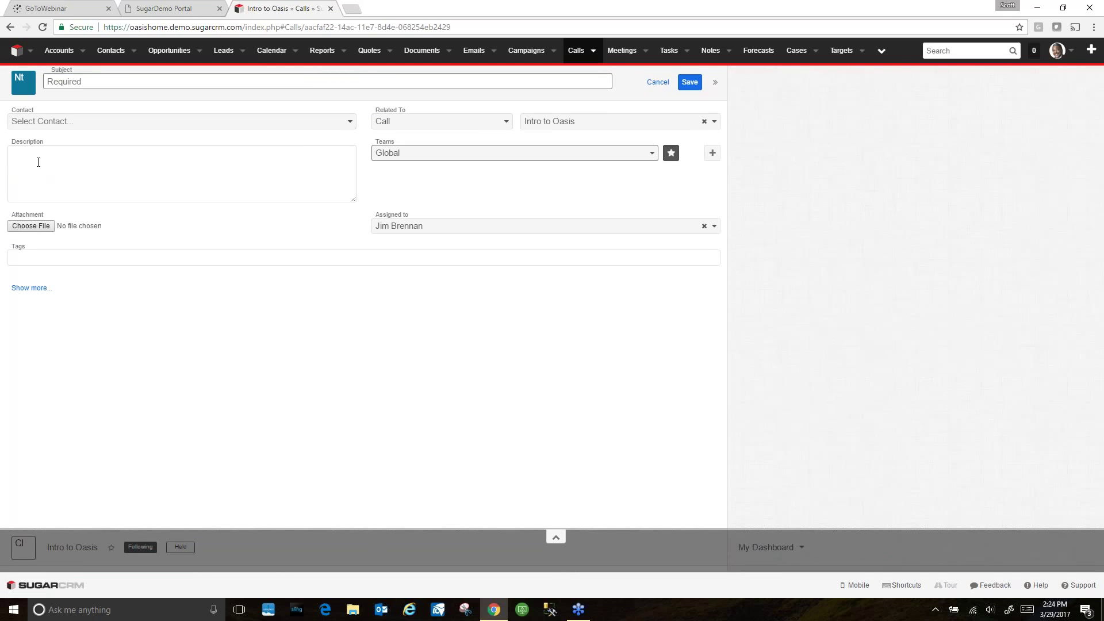
{"action": "type", "text": "Prospect is interested in doing business.  Next step schedule demo."}
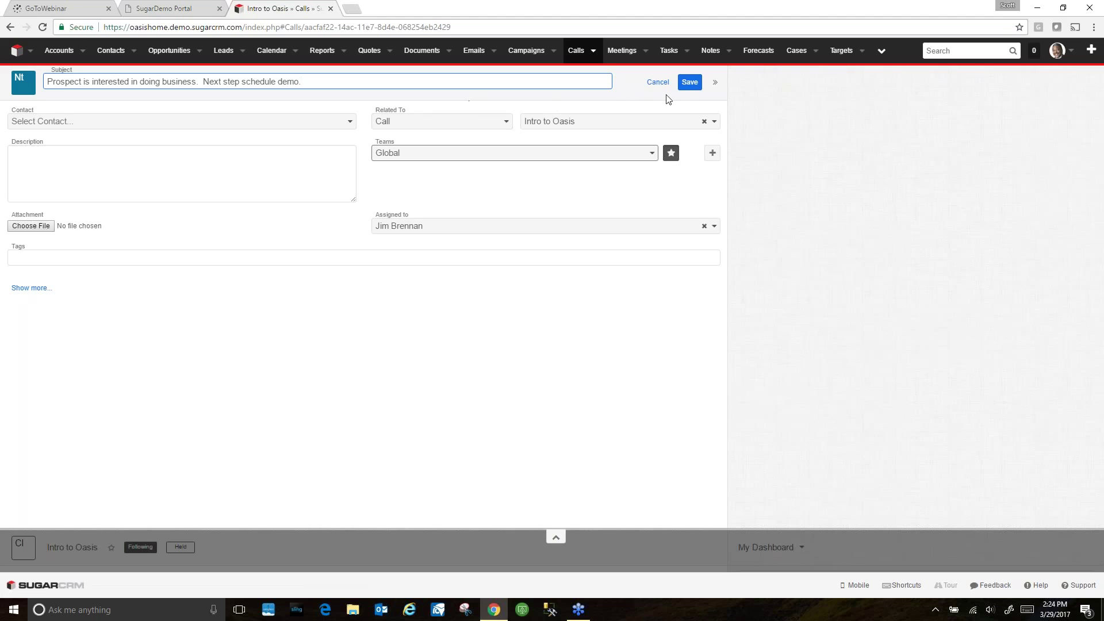
{"action": "left_click", "coordinate": [682, 81]}
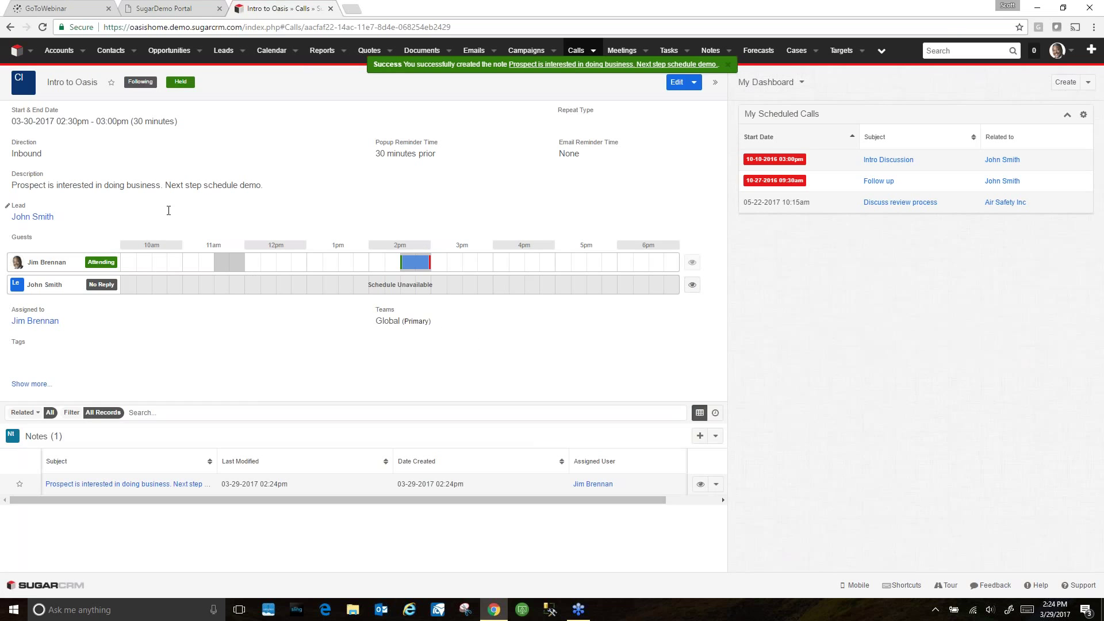
Return to the home dashboard and open the ABC Inc lead from My Open Leads.
{"action": "left_click", "coordinate": [17, 50]}
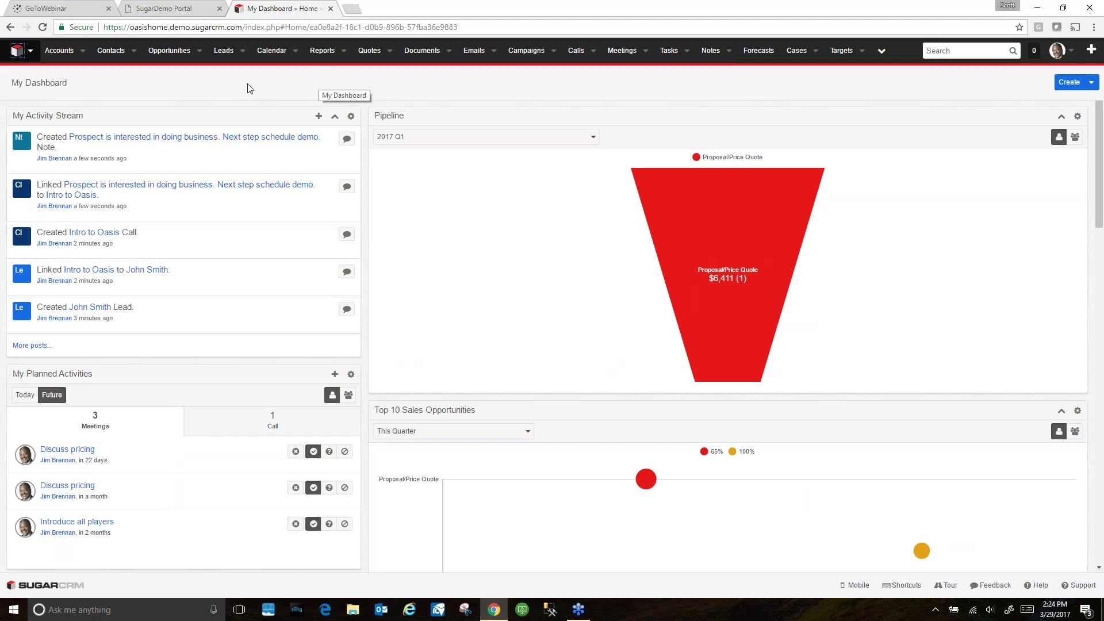
{"action": "scroll", "coordinate": [569, 304], "scroll_direction": "down", "scroll_amount": 3}
{"action": "scroll", "coordinate": [601, 343], "scroll_direction": "down", "scroll_amount": 3}
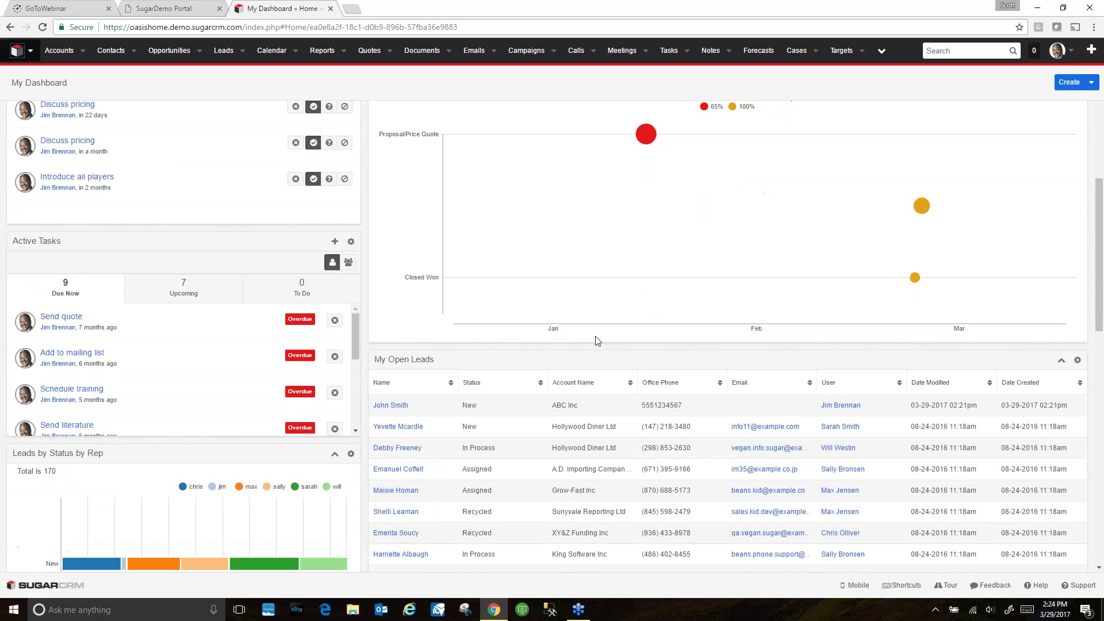
{"action": "left_click", "coordinate": [386, 406]}
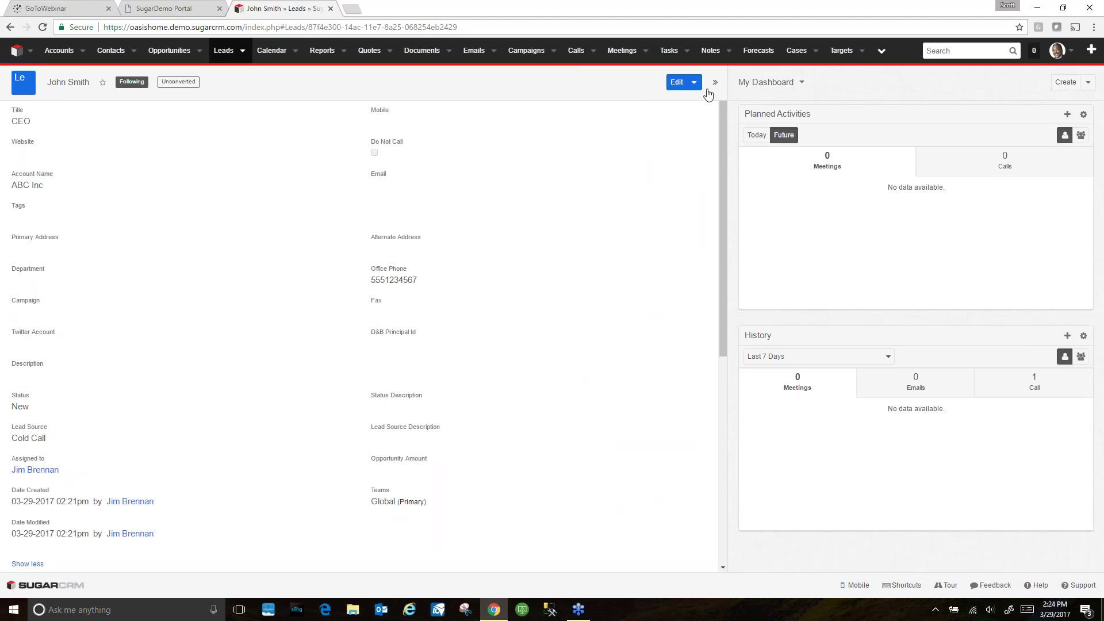
Leave the lead's details unedited and start converting the ABC Inc lead.
{"action": "left_click", "coordinate": [673, 85]}
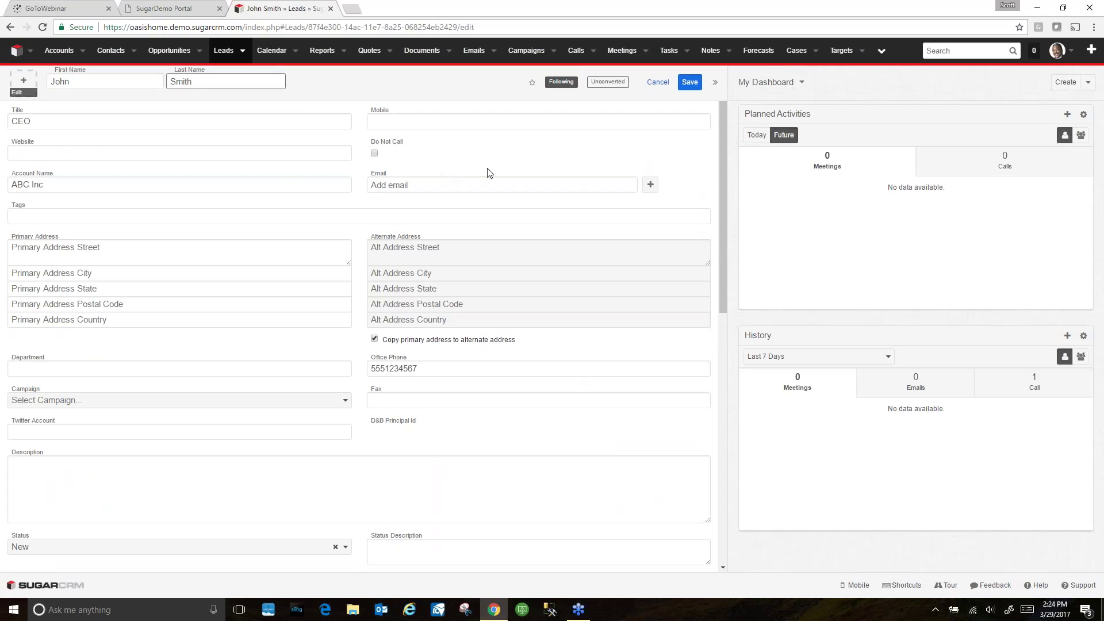
{"action": "left_click", "coordinate": [659, 84]}
{"action": "left_click", "coordinate": [694, 83]}
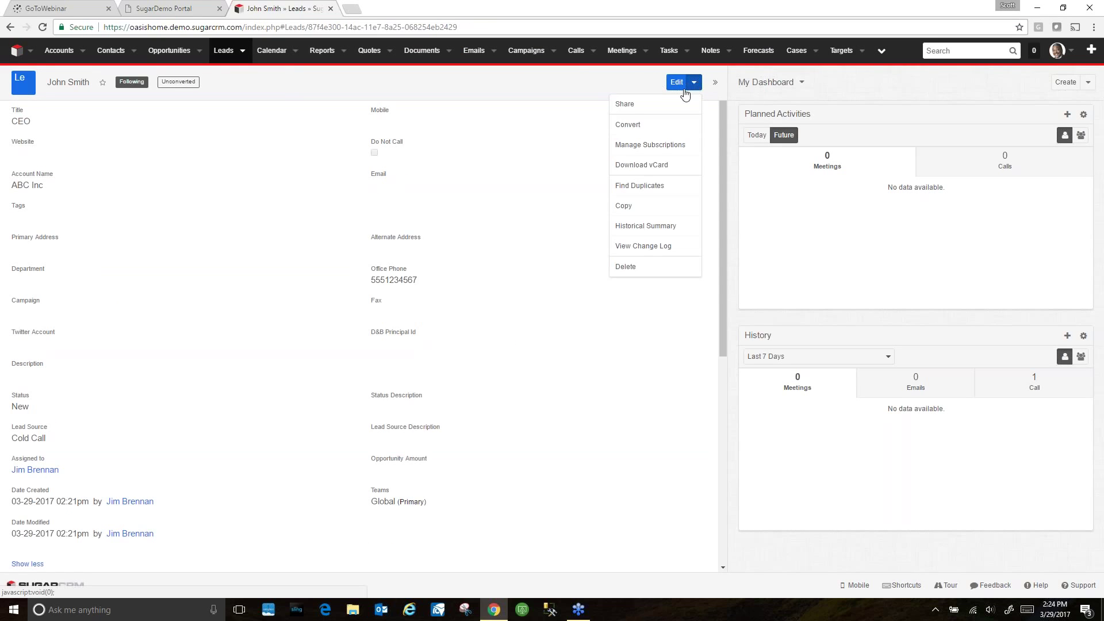
{"action": "left_click", "coordinate": [625, 128]}
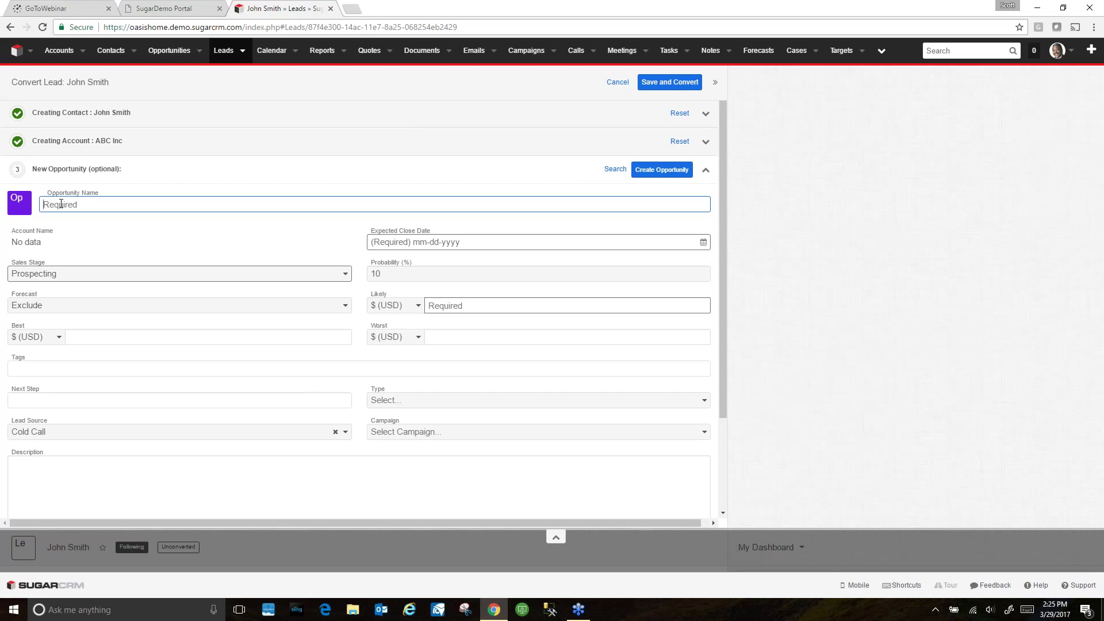
Name the new opportunity Oasis SugarCRM and set its expected close date to 04-01-2017.
{"action": "type", "text": "Oasis SugarCRM"}
{"action": "left_click", "coordinate": [454, 241]}
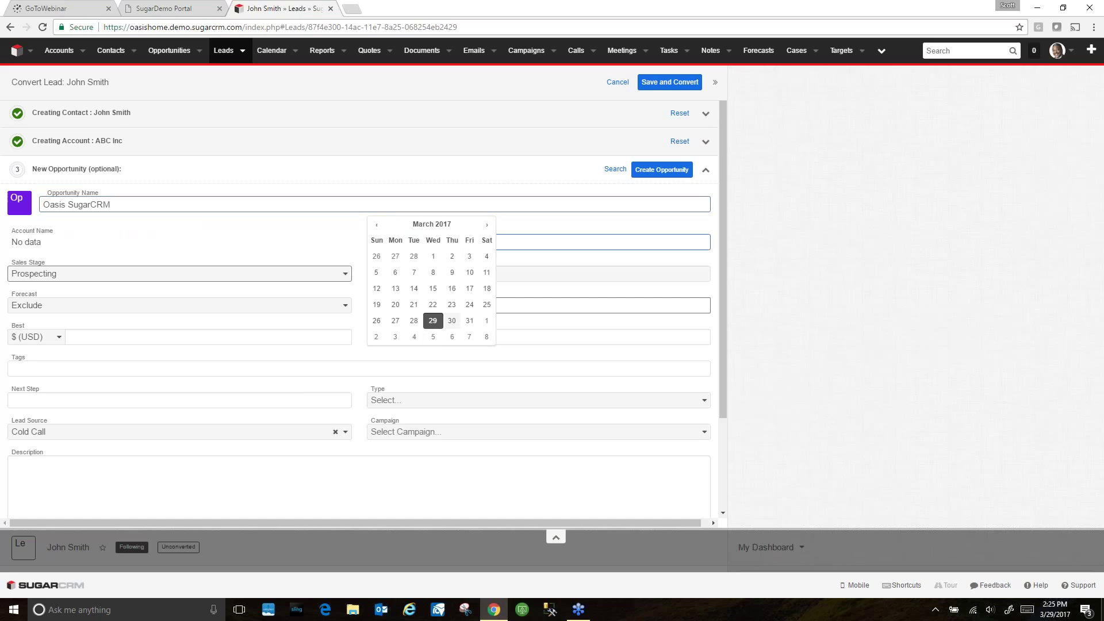
{"action": "left_click", "coordinate": [476, 320]}
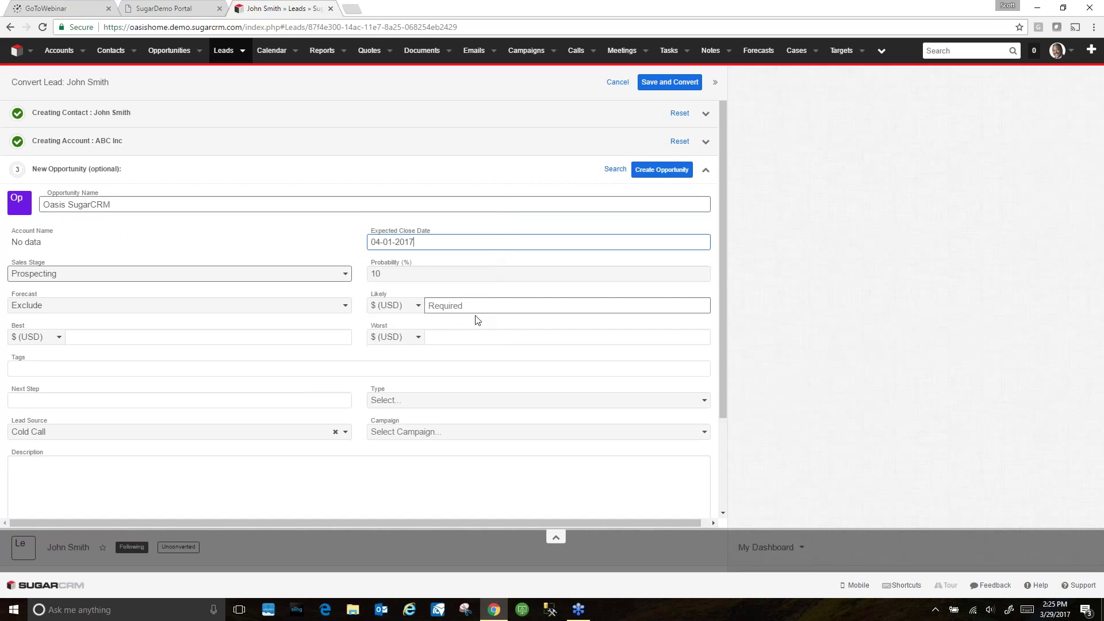
Set the opportunity's sales stage to Perception Analysis and its likely amount to 20,000.00 USD.
{"action": "left_click", "coordinate": [58, 276]}
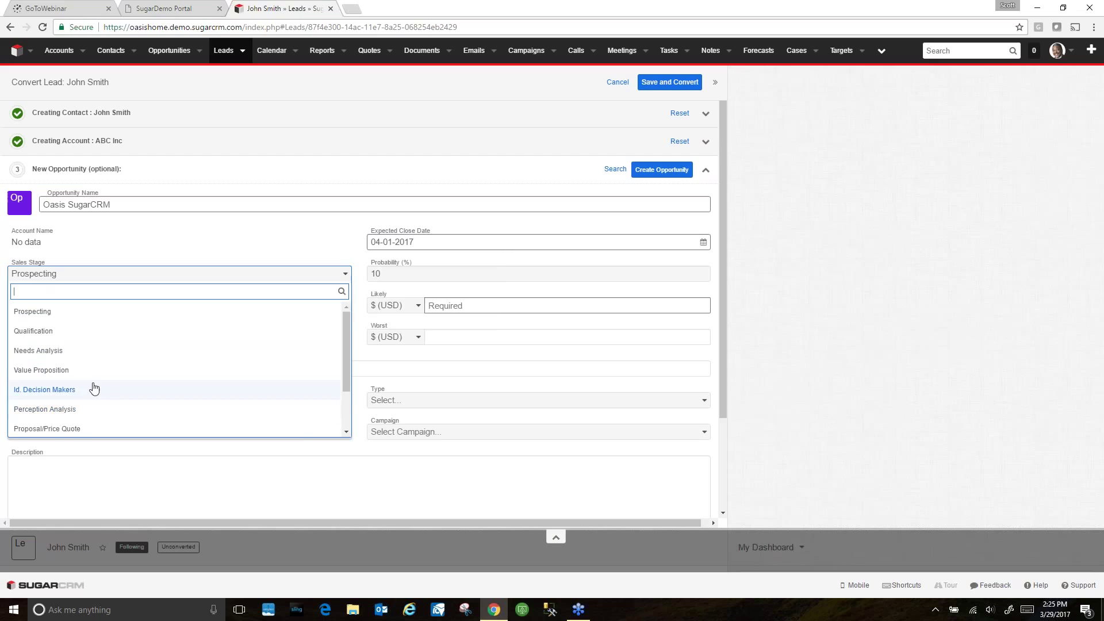
{"action": "scroll", "coordinate": [55, 386], "scroll_direction": "down", "scroll_amount": 1}
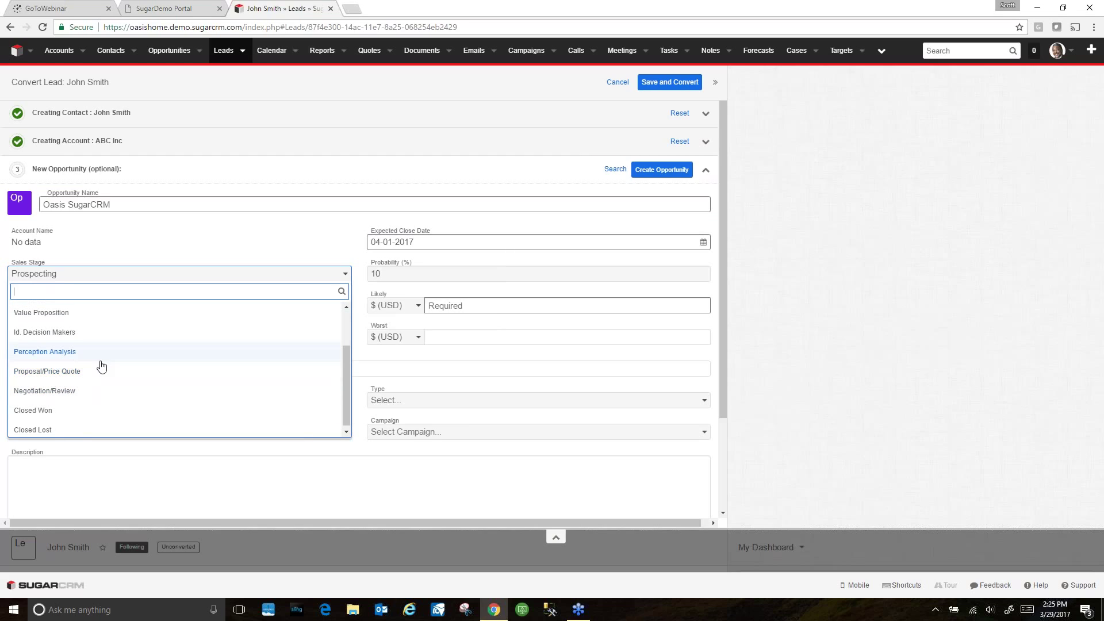
{"action": "scroll", "coordinate": [63, 373], "scroll_direction": "down", "scroll_amount": 1}
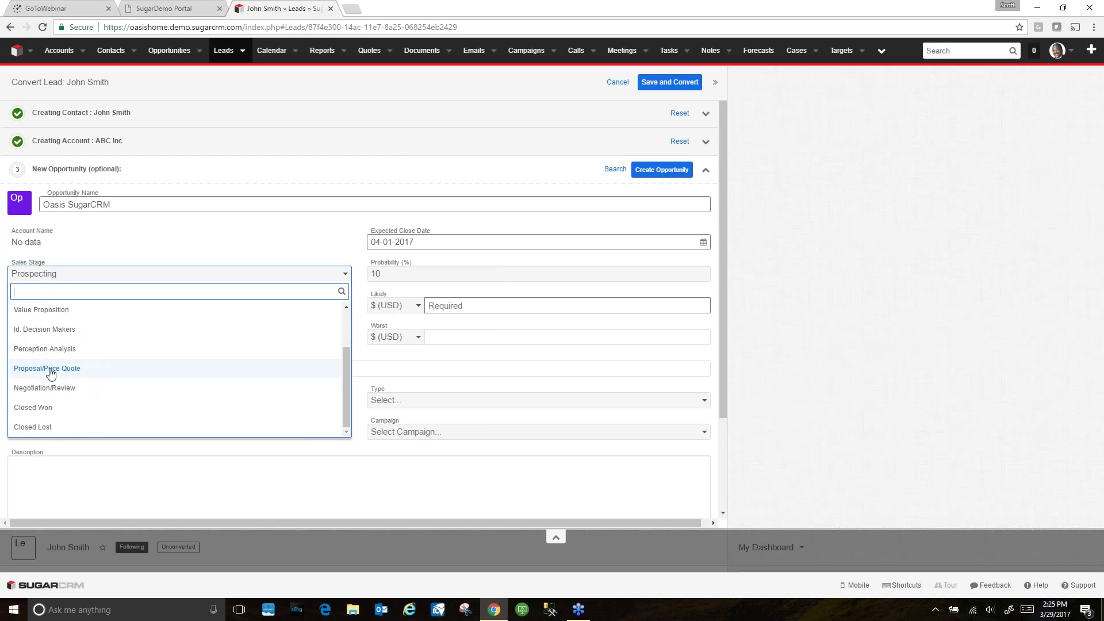
{"action": "scroll", "coordinate": [75, 366], "scroll_direction": "up", "scroll_amount": 1}
{"action": "scroll", "coordinate": [75, 365], "scroll_direction": "up", "scroll_amount": 2}
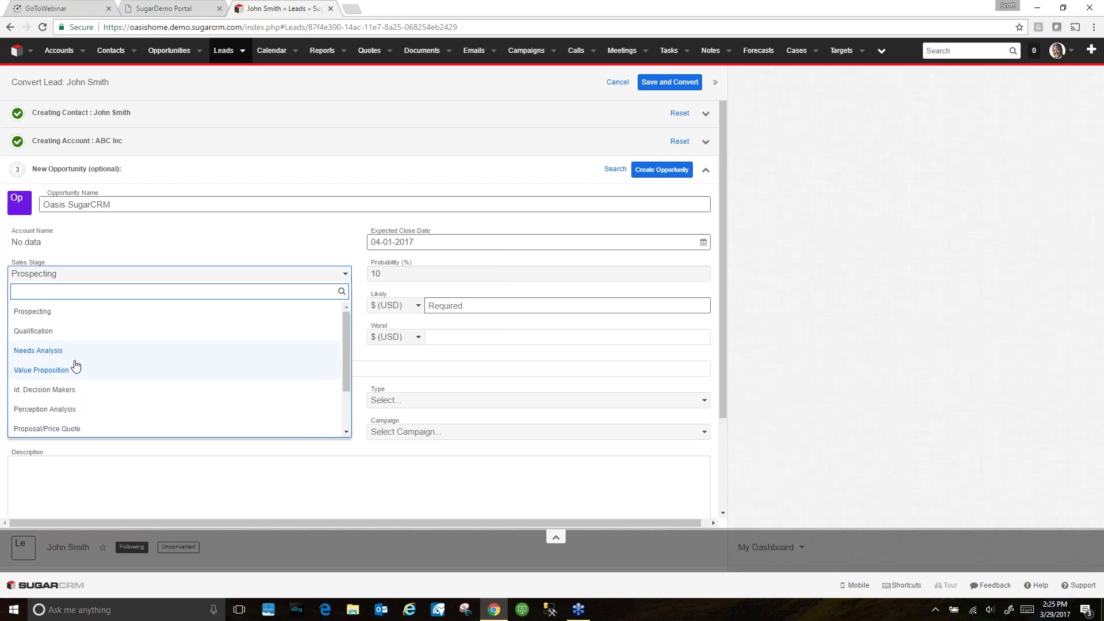
{"action": "scroll", "coordinate": [76, 364], "scroll_direction": "down", "scroll_amount": 2}
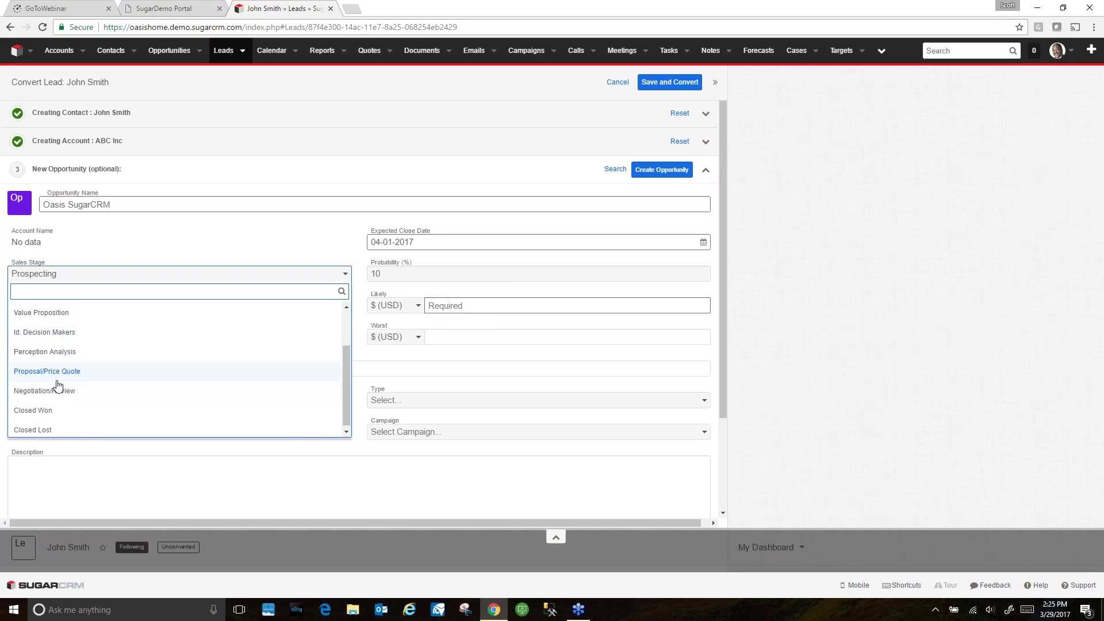
{"action": "left_click", "coordinate": [64, 352]}
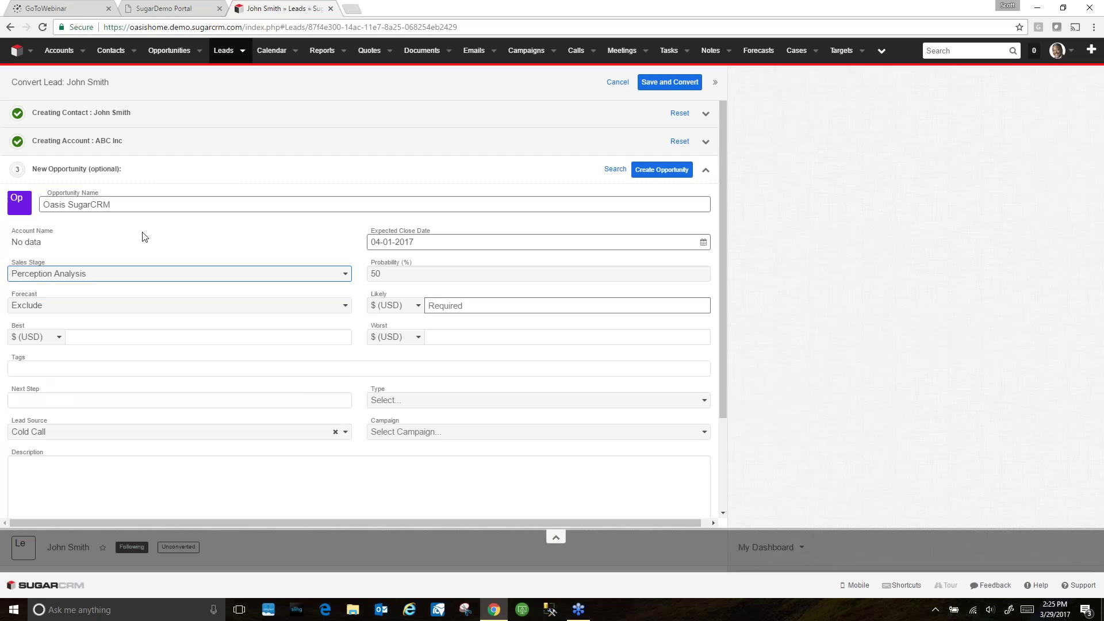
{"action": "type", "text": "2"}
{"action": "key", "text": "Tab"}
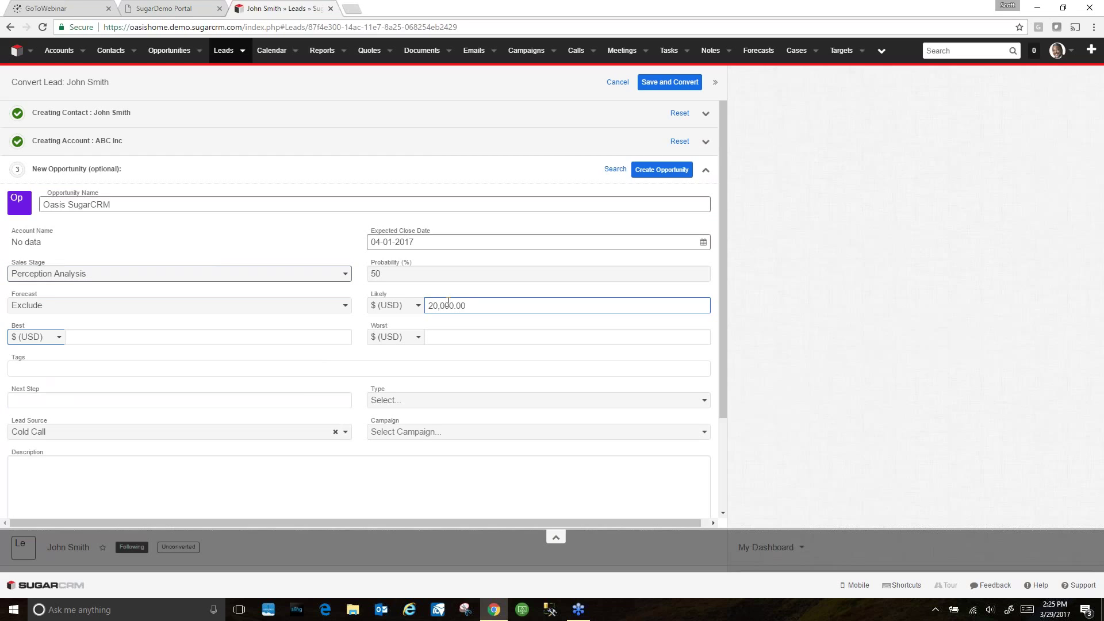
Review the remaining opportunity fields, create the Oasis SugarCRM opportunity, and save the lead conversion.
{"action": "scroll", "coordinate": [224, 365], "scroll_direction": "down", "scroll_amount": 2}
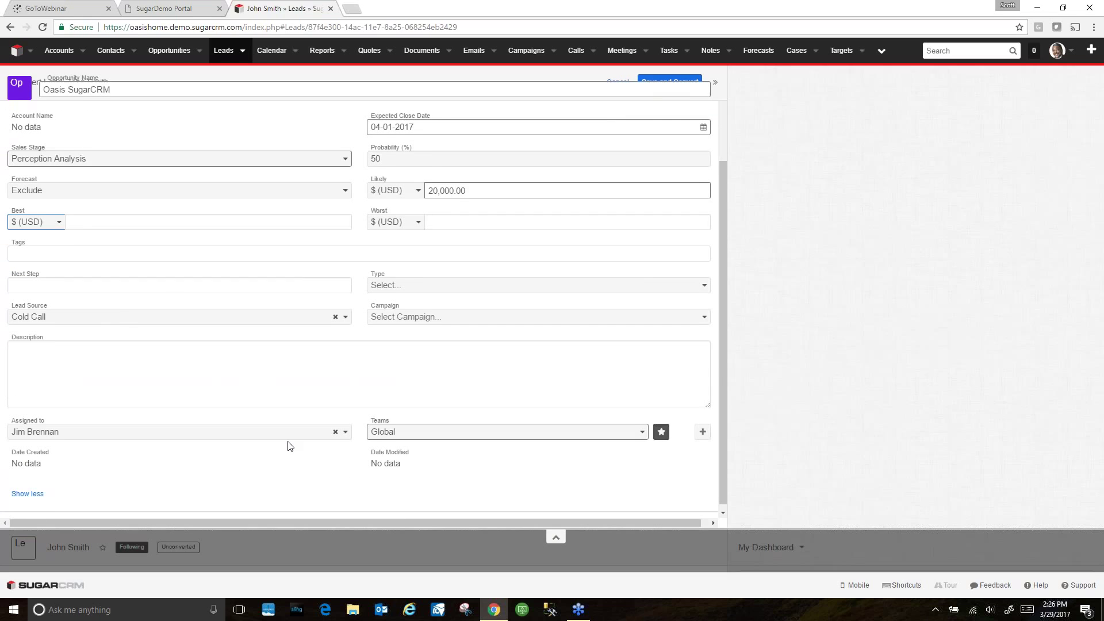
{"action": "scroll", "coordinate": [446, 370], "scroll_direction": "down", "scroll_amount": 1}
{"action": "scroll", "coordinate": [493, 210], "scroll_direction": "up", "scroll_amount": 2}
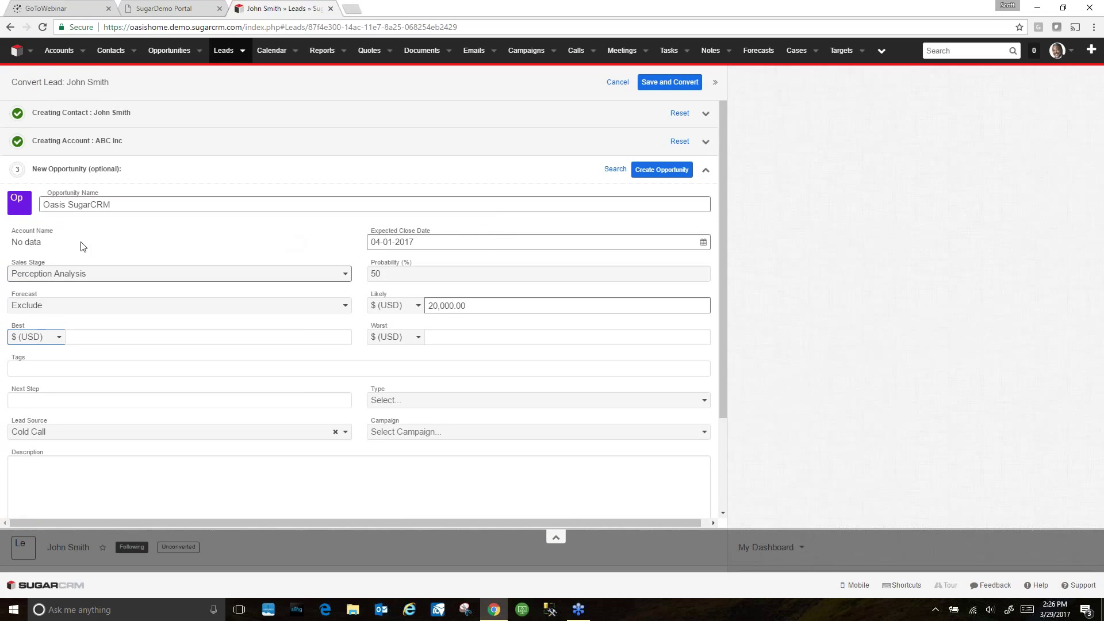
{"action": "left_click", "coordinate": [655, 170]}
{"action": "left_click", "coordinate": [668, 82]}
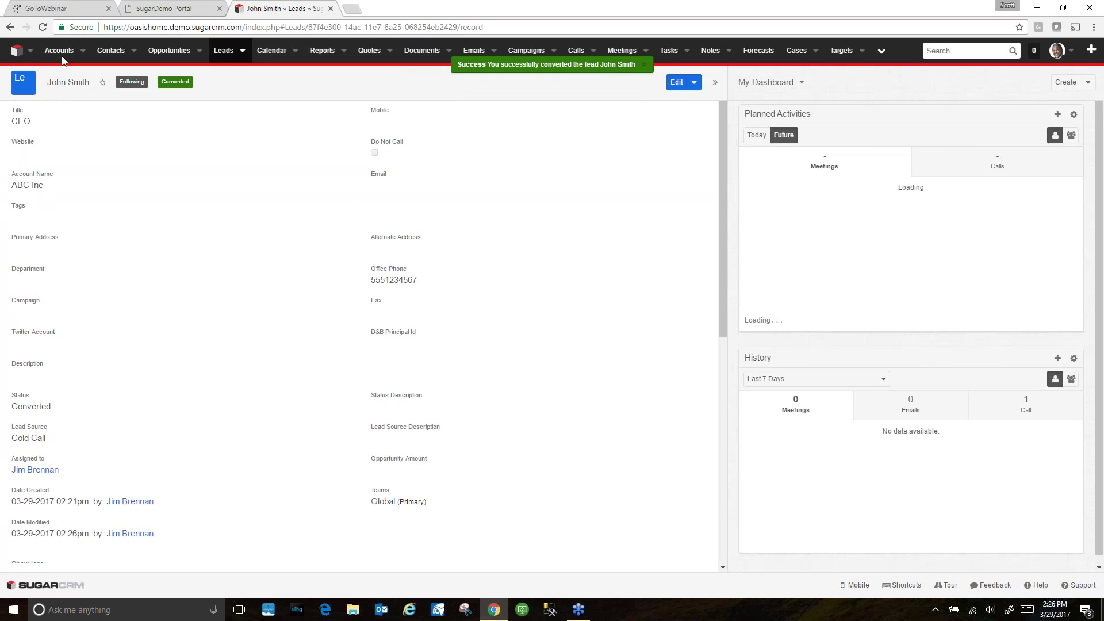
Return to the home dashboard and examine the My Open Leads and All Open Opportunities lists for the converted record.
{"action": "left_click", "coordinate": [16, 50]}
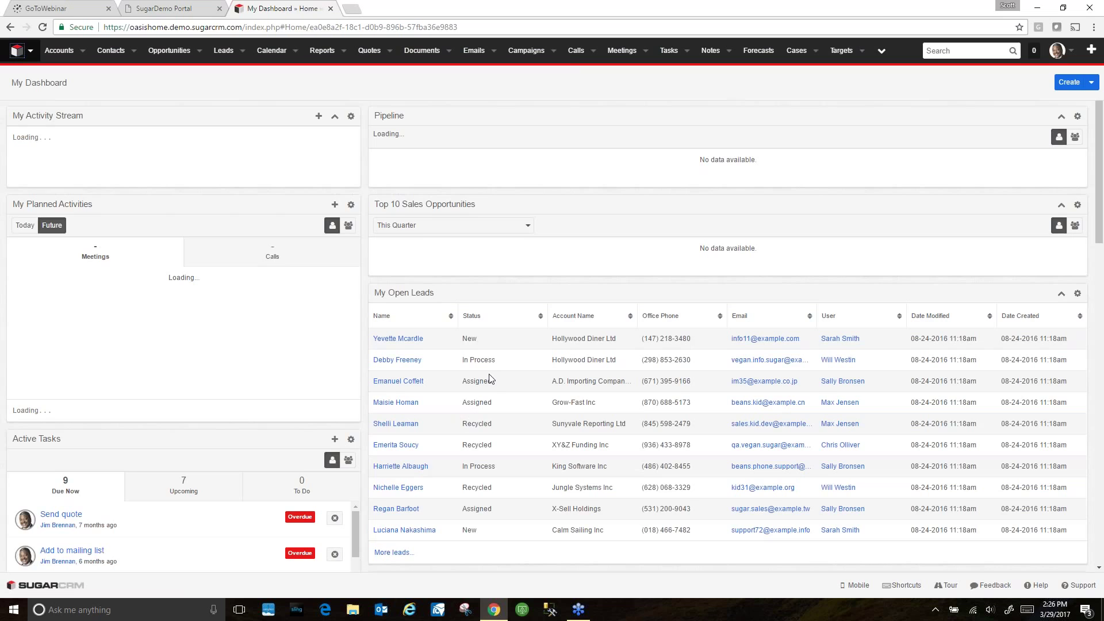
{"action": "scroll", "coordinate": [485, 378], "scroll_direction": "down", "scroll_amount": 2}
{"action": "scroll", "coordinate": [485, 379], "scroll_direction": "down", "scroll_amount": 3}
{"action": "scroll", "coordinate": [444, 420], "scroll_direction": "down", "scroll_amount": 2}
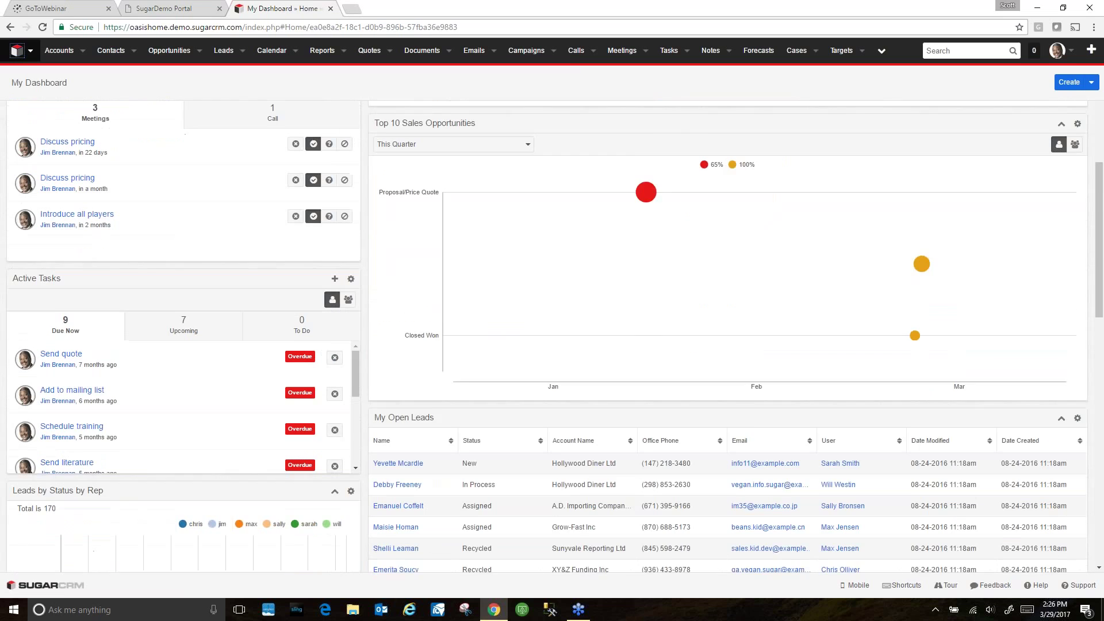
{"action": "scroll", "coordinate": [411, 434], "scroll_direction": "down", "scroll_amount": 1}
{"action": "scroll", "coordinate": [460, 414], "scroll_direction": "down", "scroll_amount": 2}
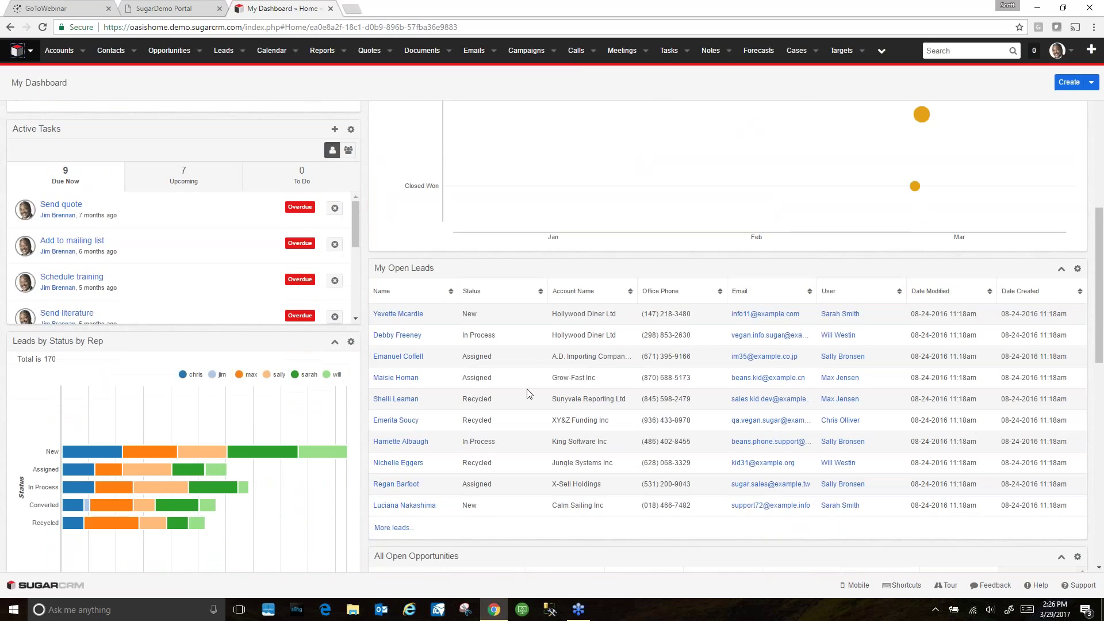
{"action": "scroll", "coordinate": [443, 373], "scroll_direction": "down", "scroll_amount": 3}
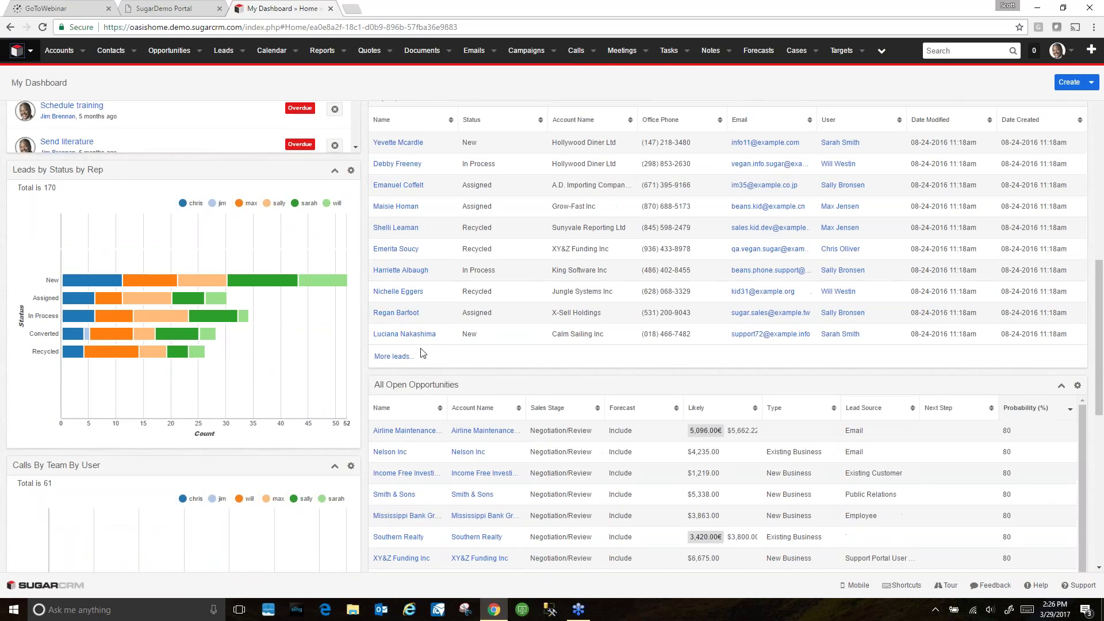
{"action": "scroll", "coordinate": [432, 351], "scroll_direction": "up", "scroll_amount": 3}
{"action": "scroll", "coordinate": [427, 356], "scroll_direction": "down", "scroll_amount": 4}
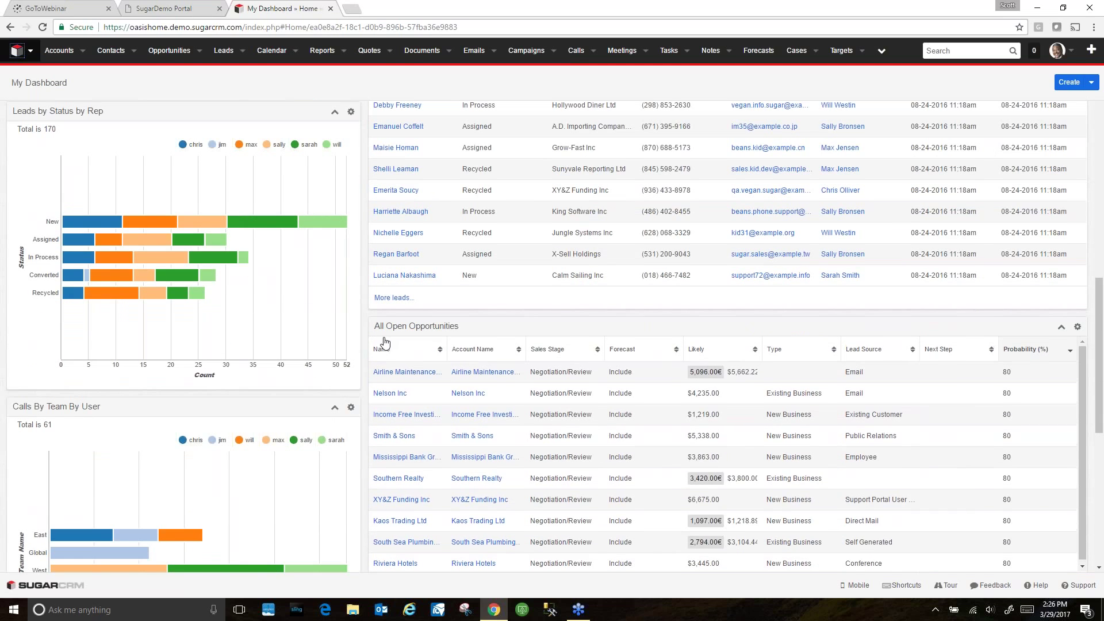
{"action": "scroll", "coordinate": [382, 345], "scroll_direction": "up", "scroll_amount": 4}
Search for the converted lead's full name in accounts, and widen the search to all modules.
{"action": "left_click", "coordinate": [942, 48]}
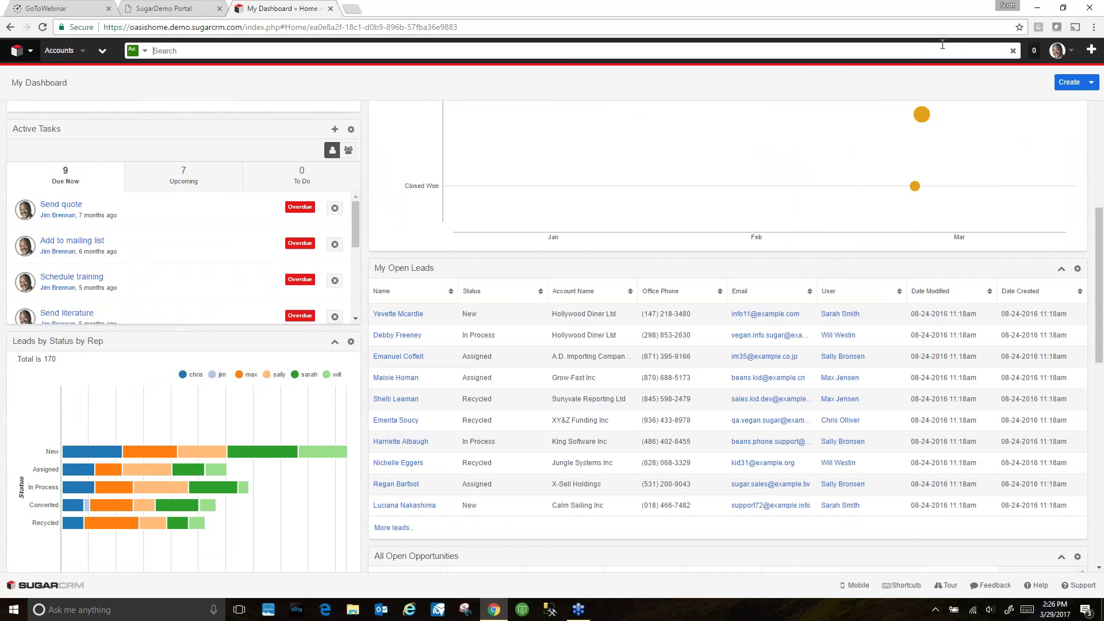
{"action": "type", "text": "J"}
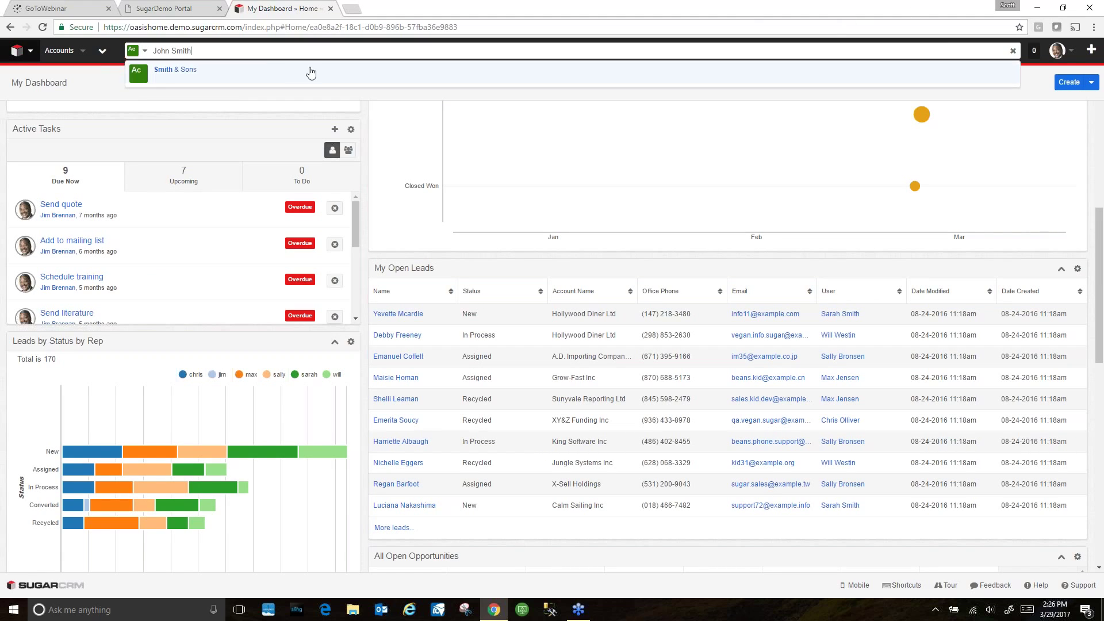
{"action": "type", "text": "ohn Sm"}
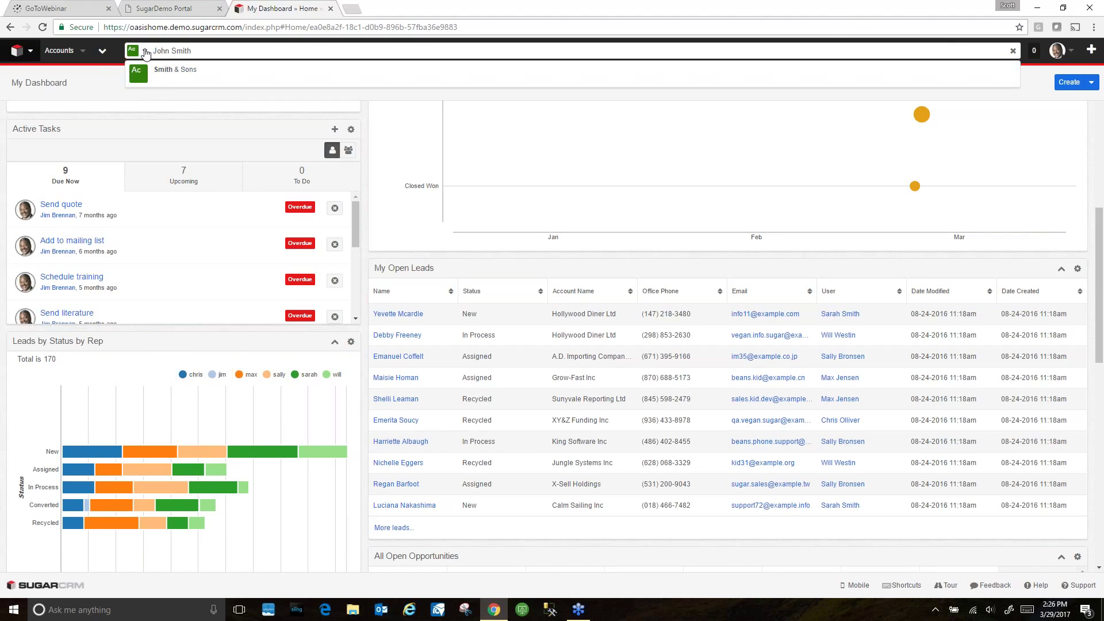
{"action": "left_click", "coordinate": [145, 50]}
{"action": "left_click", "coordinate": [150, 80]}
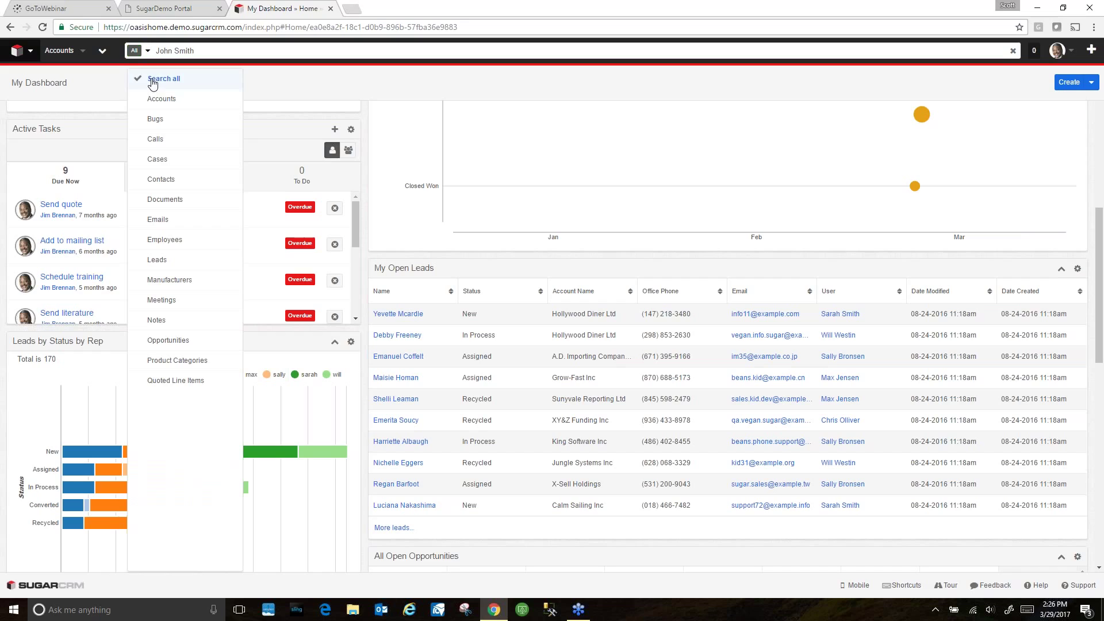
{"action": "left_click", "coordinate": [229, 45]}
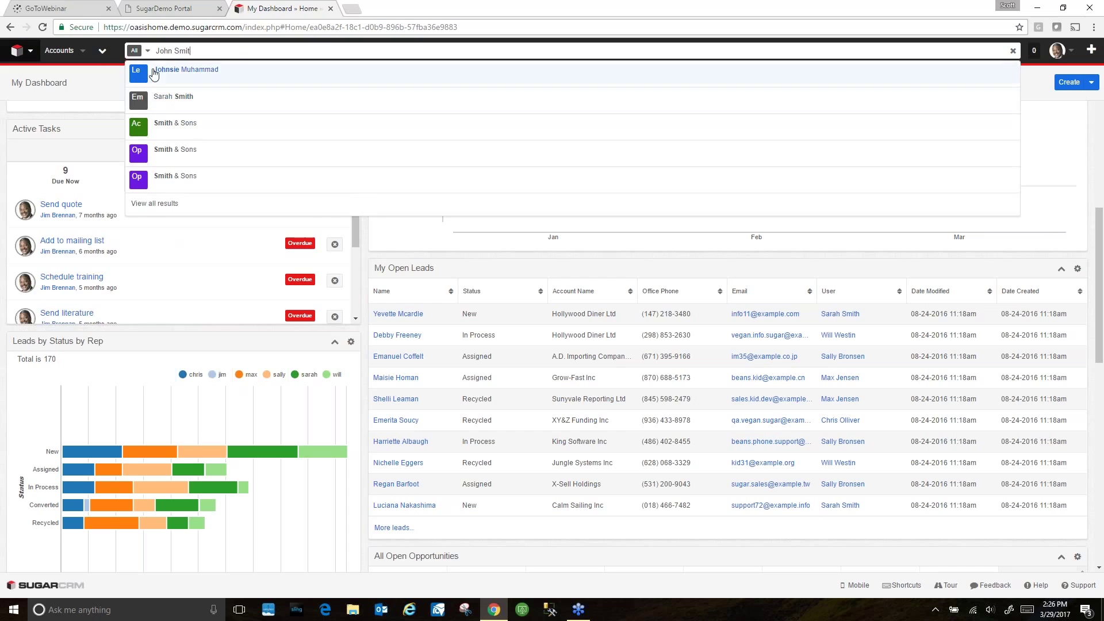
Restrict the search to contacts, look for the converted lead's full name again, and close the search.
{"action": "left_click", "coordinate": [147, 51]}
{"action": "left_click", "coordinate": [150, 178]}
{"action": "left_click", "coordinate": [203, 49]}
{"action": "type", "text": "Smit"}
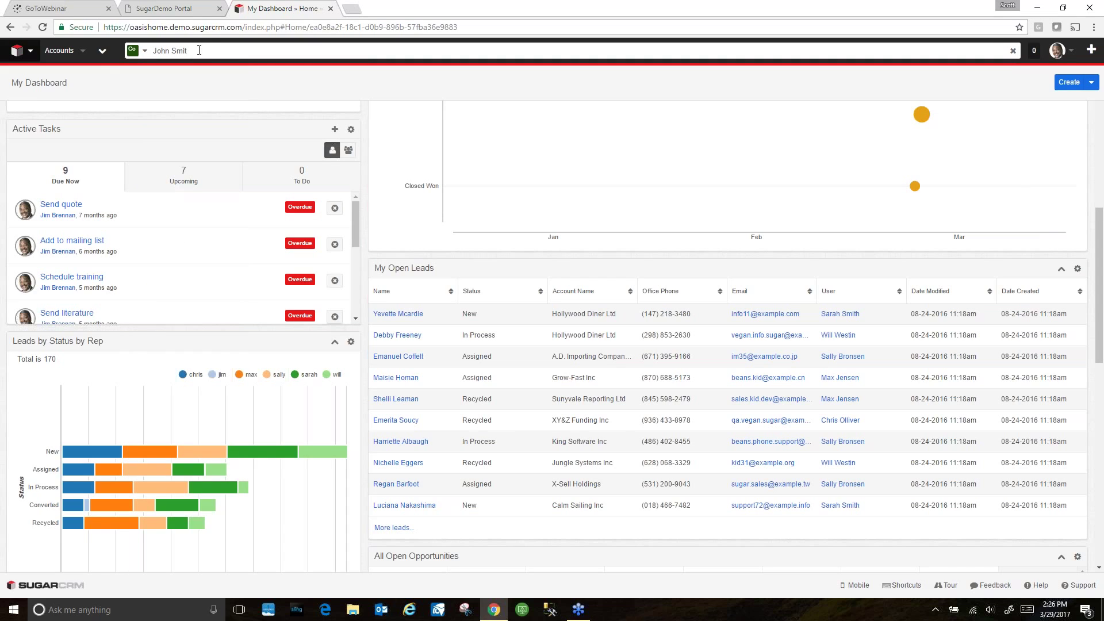
{"action": "type", "text": "h"}
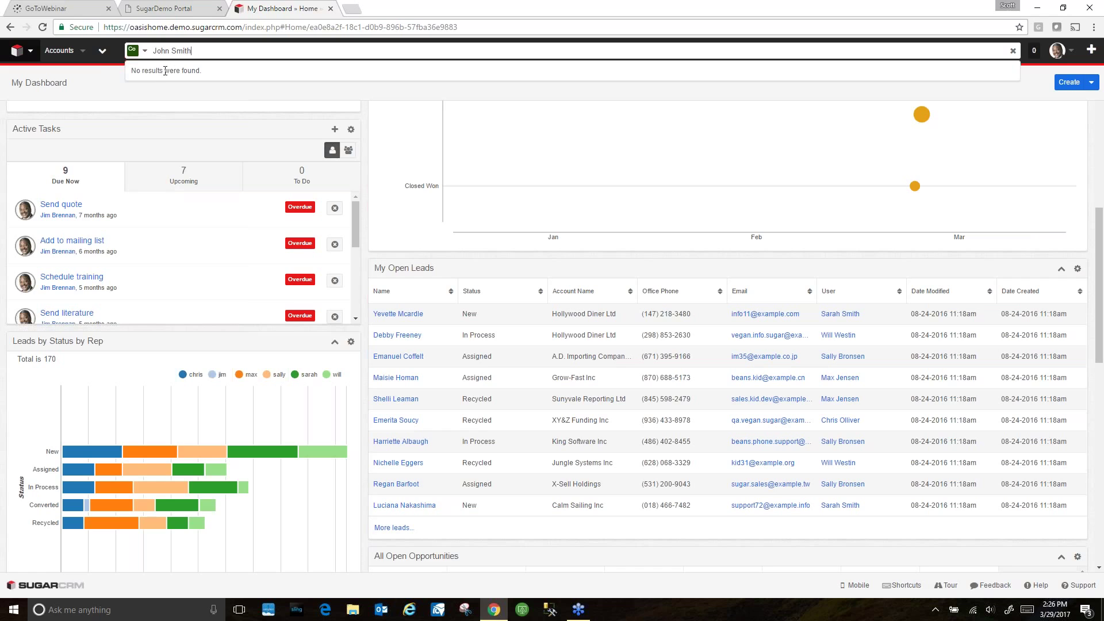
{"action": "left_click", "coordinate": [101, 79]}
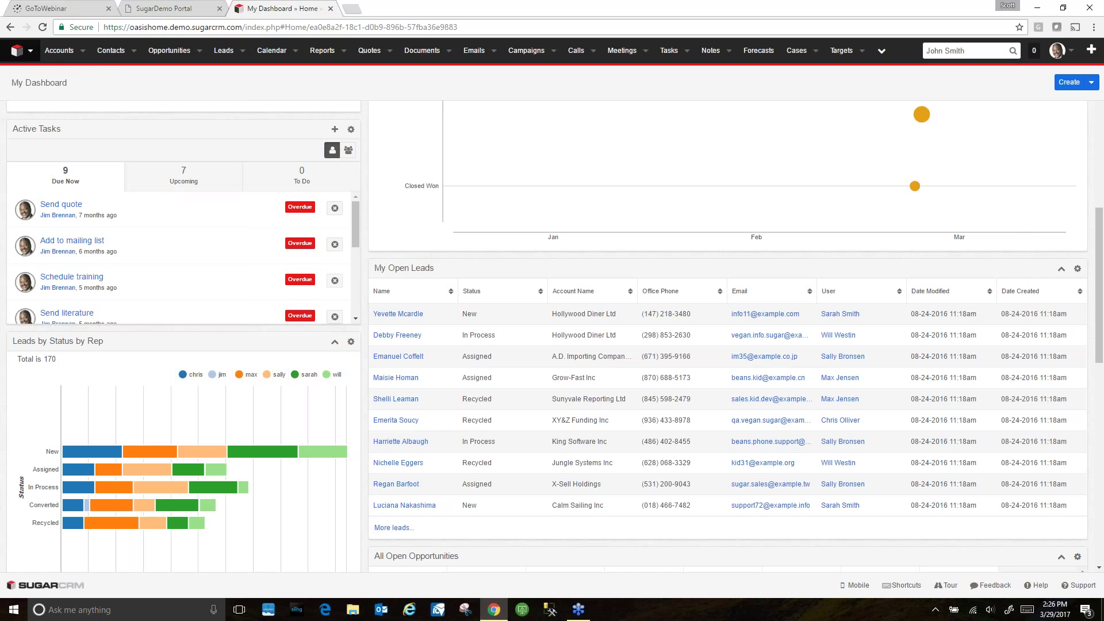
Open the converted lead's new record from the contacts list and review its details and related records.
{"action": "left_click", "coordinate": [111, 51]}
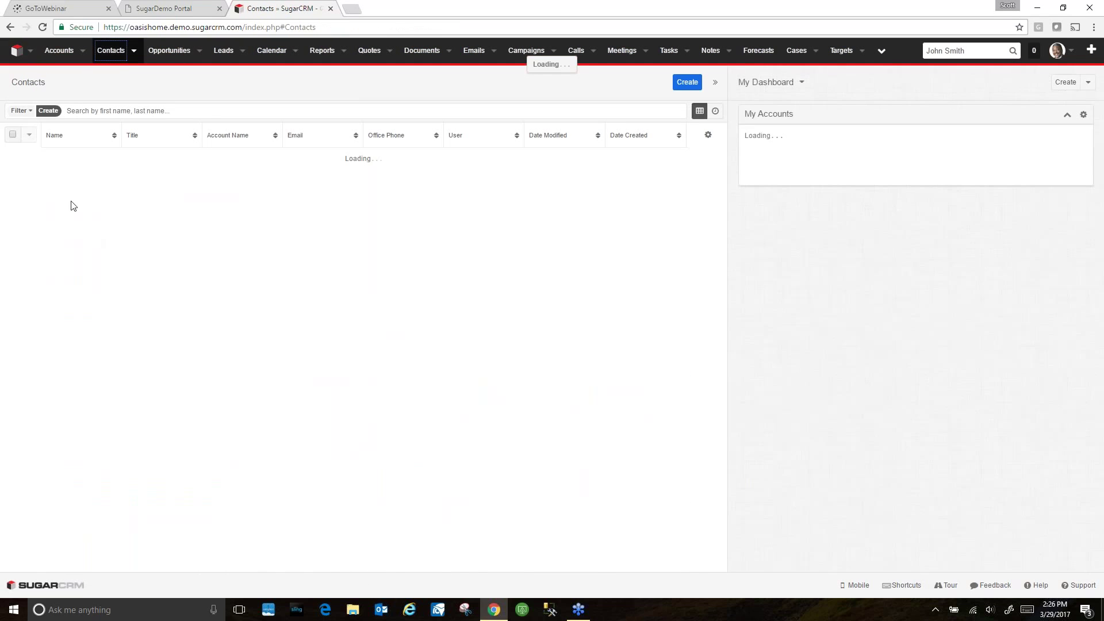
{"action": "left_click", "coordinate": [60, 162]}
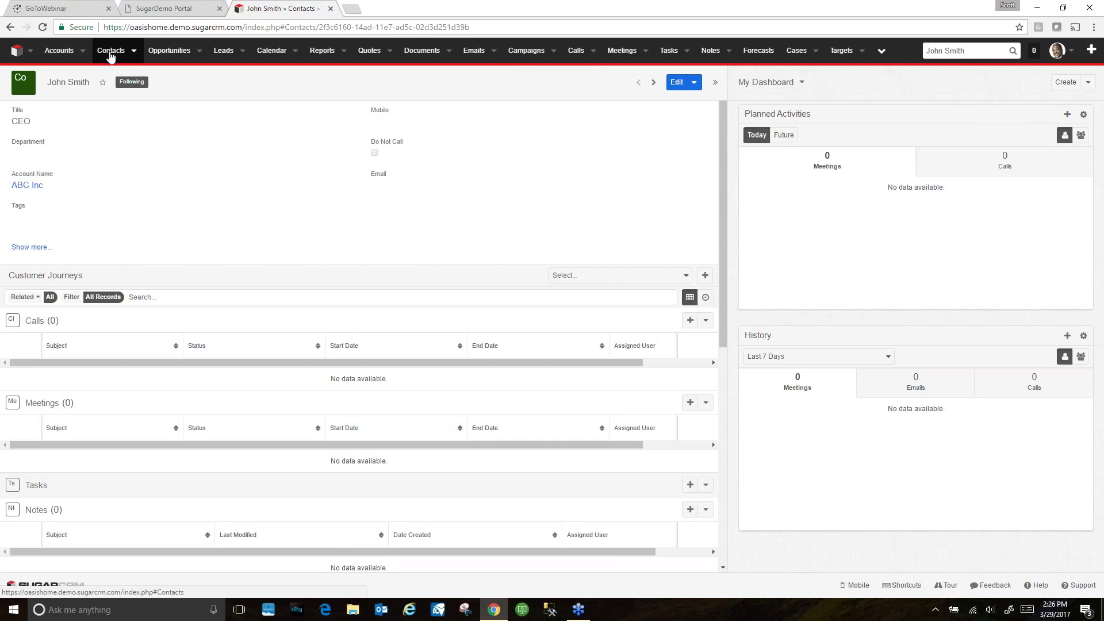
{"action": "scroll", "coordinate": [278, 227], "scroll_direction": "down", "scroll_amount": 3}
{"action": "scroll", "coordinate": [244, 239], "scroll_direction": "up", "scroll_amount": 3}
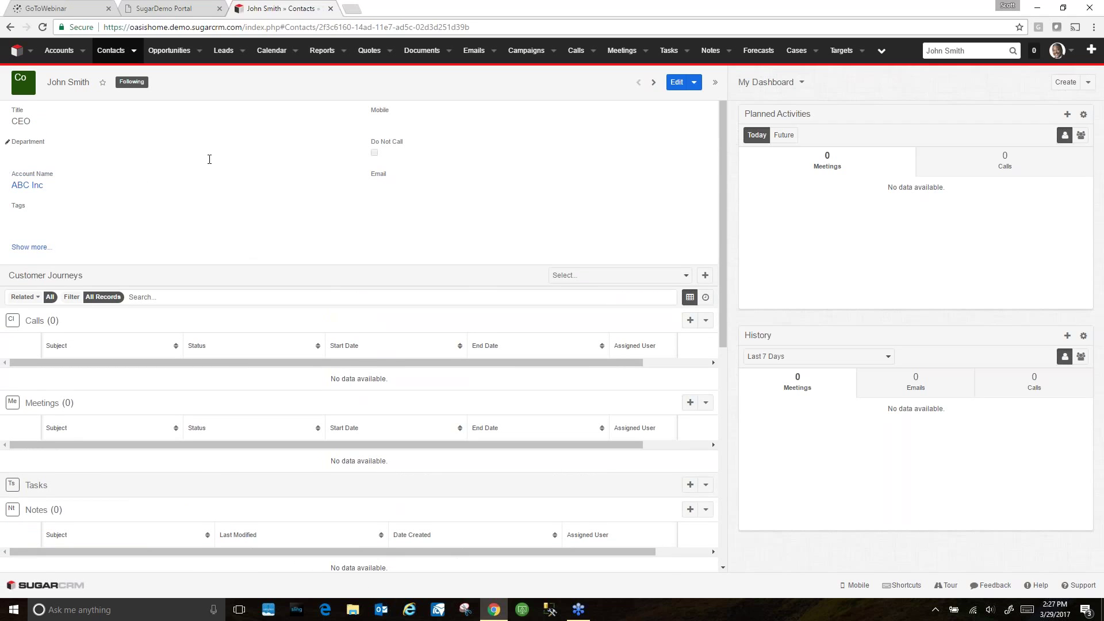
{"action": "scroll", "coordinate": [230, 201], "scroll_direction": "down", "scroll_amount": 4}
{"action": "scroll", "coordinate": [74, 187], "scroll_direction": "up", "scroll_amount": 4}
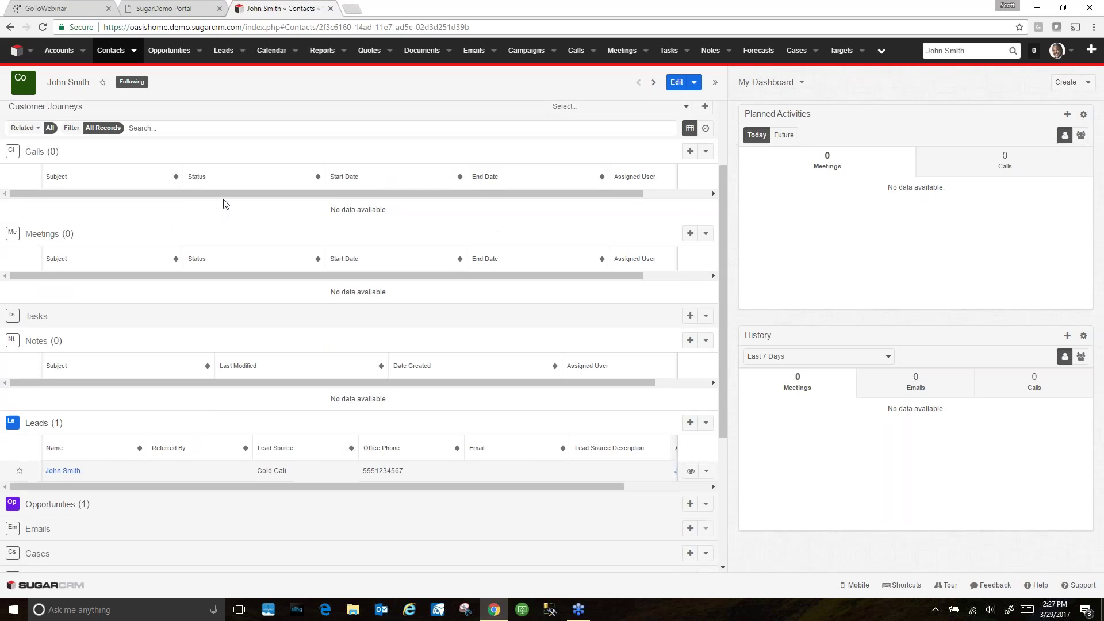
Open the contact's ABC Inc account and review its related contacts, opportunities and leads.
{"action": "left_click", "coordinate": [22, 186]}
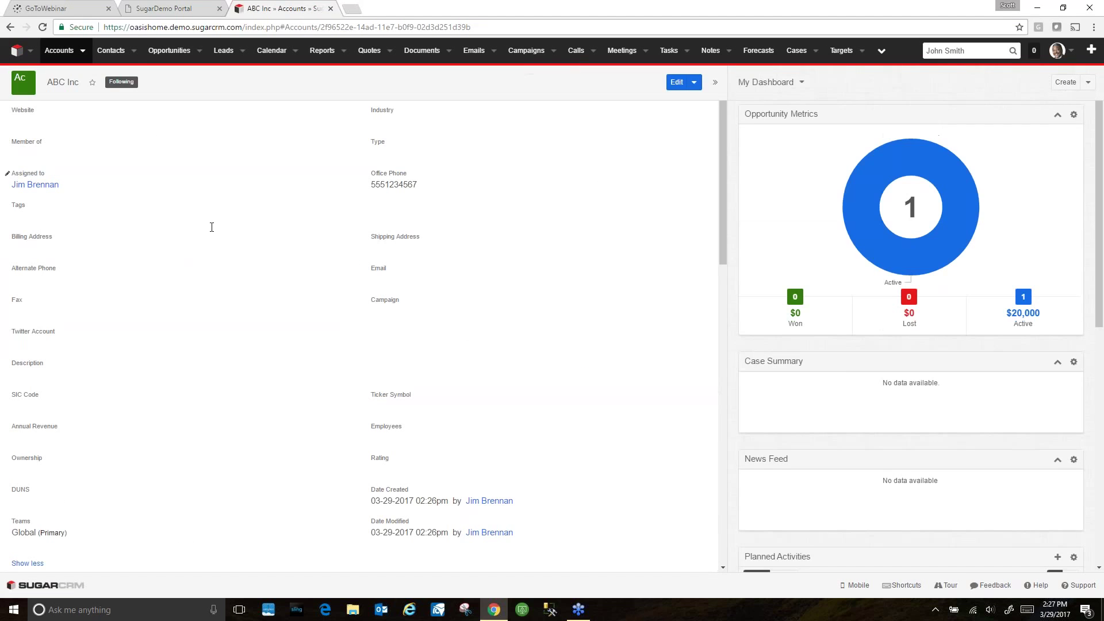
{"action": "scroll", "coordinate": [218, 233], "scroll_direction": "down", "scroll_amount": 10}
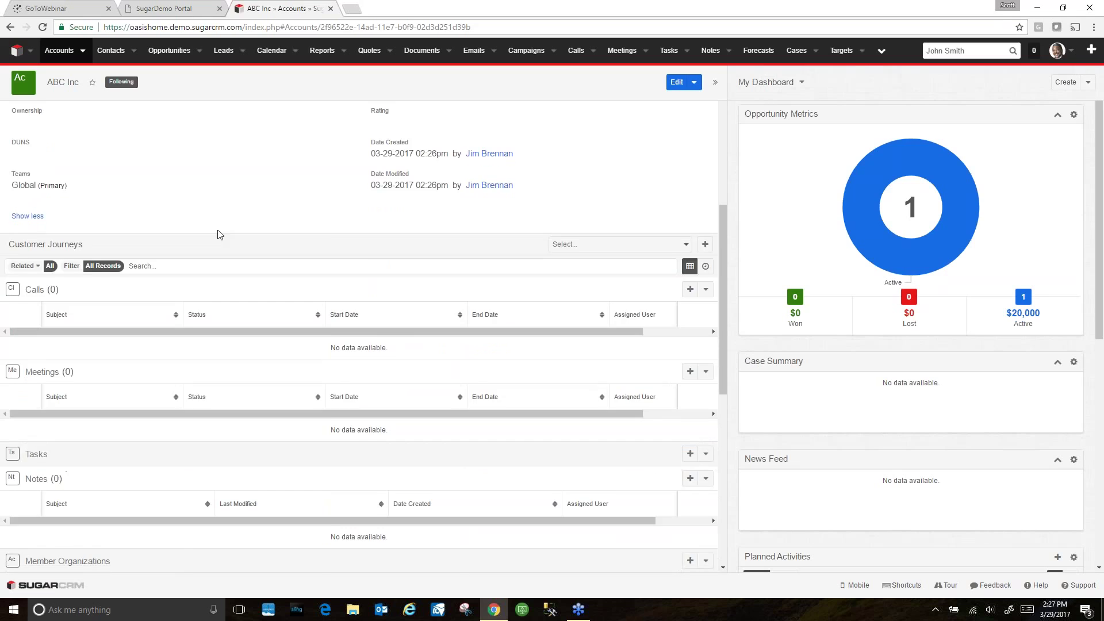
{"action": "scroll", "coordinate": [254, 215], "scroll_direction": "down", "scroll_amount": 3}
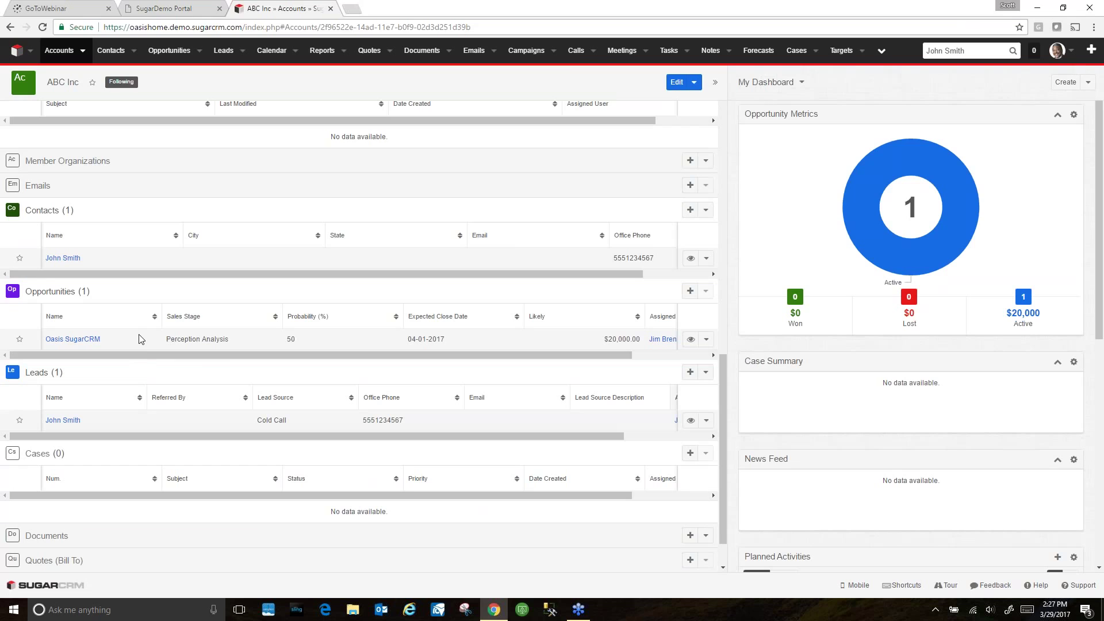
Open the Oasis SugarCRM opportunity linked to the ABC Inc account and review its details.
{"action": "left_click", "coordinate": [82, 340]}
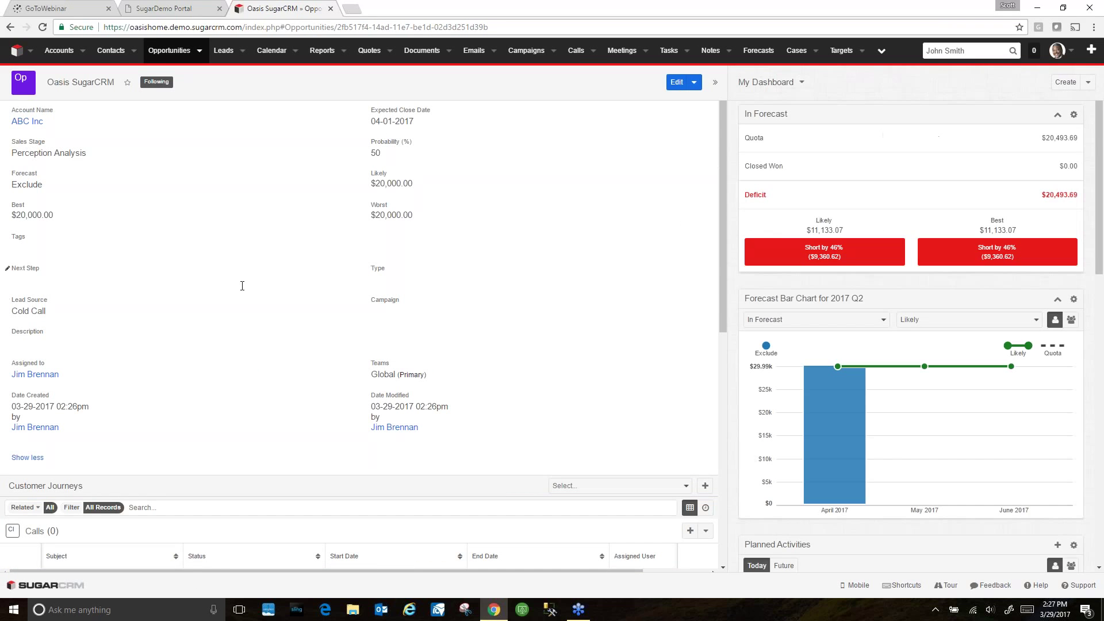
{"action": "scroll", "coordinate": [219, 234], "scroll_direction": "down", "scroll_amount": 5}
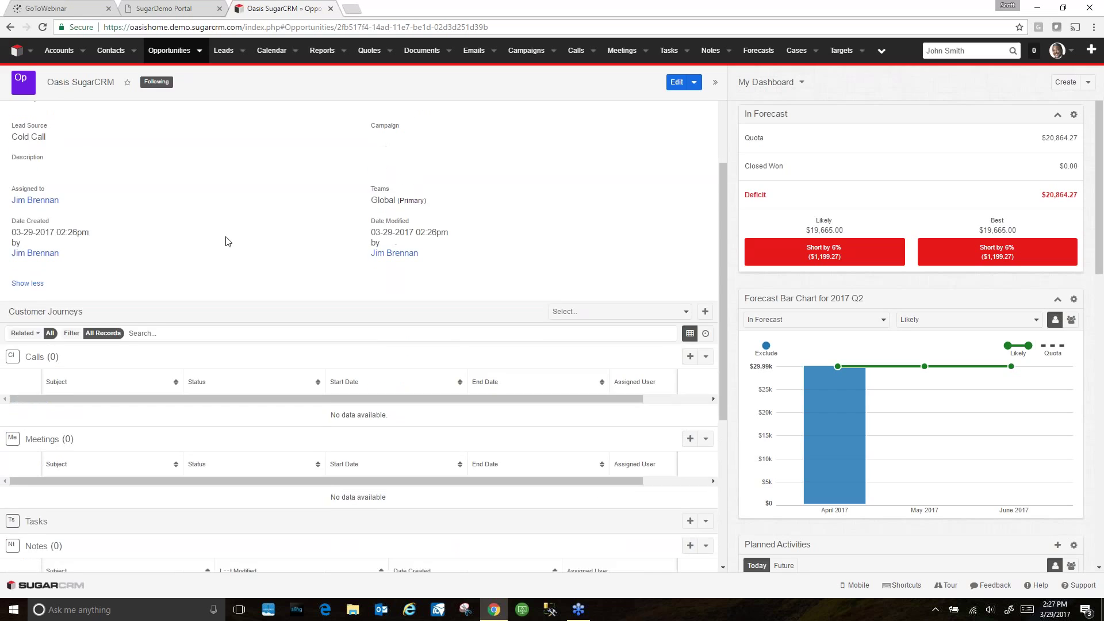
{"action": "scroll", "coordinate": [580, 322], "scroll_direction": "up", "scroll_amount": 5}
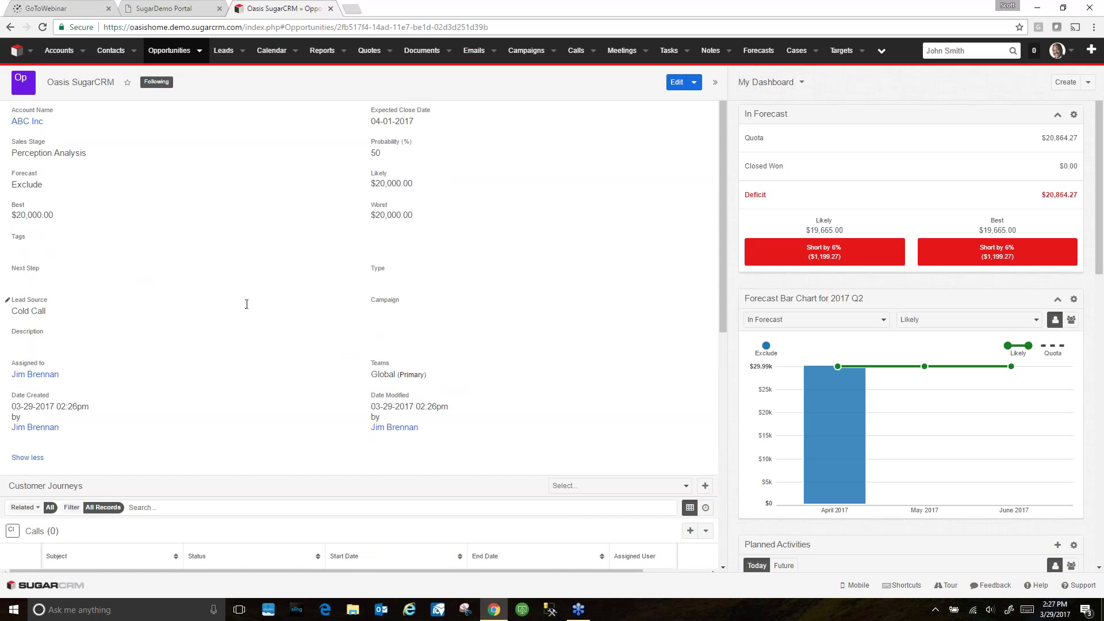
Schedule a meeting titled Oasis Demo of Sugar CRM for 03-31-2017 under the Oasis SugarCRM opportunity and save it.
{"action": "scroll", "coordinate": [236, 314], "scroll_direction": "down", "scroll_amount": 7}
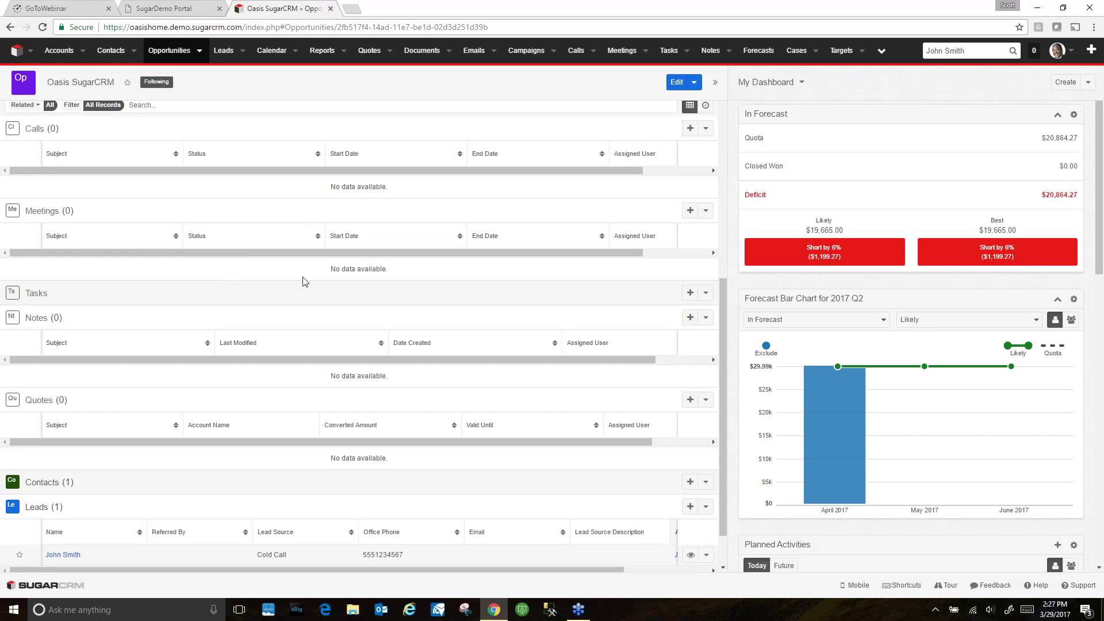
{"action": "left_click", "coordinate": [691, 212]}
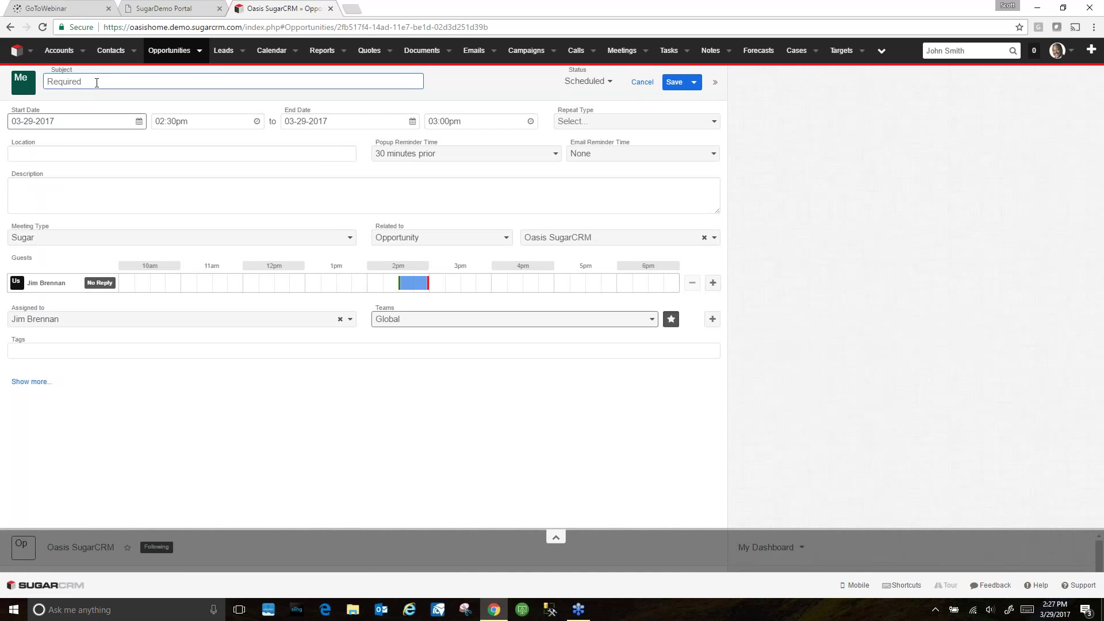
{"action": "type", "text": "Oaiss"}
{"action": "type", "text": "RM"}
{"action": "left_click", "coordinate": [138, 122]}
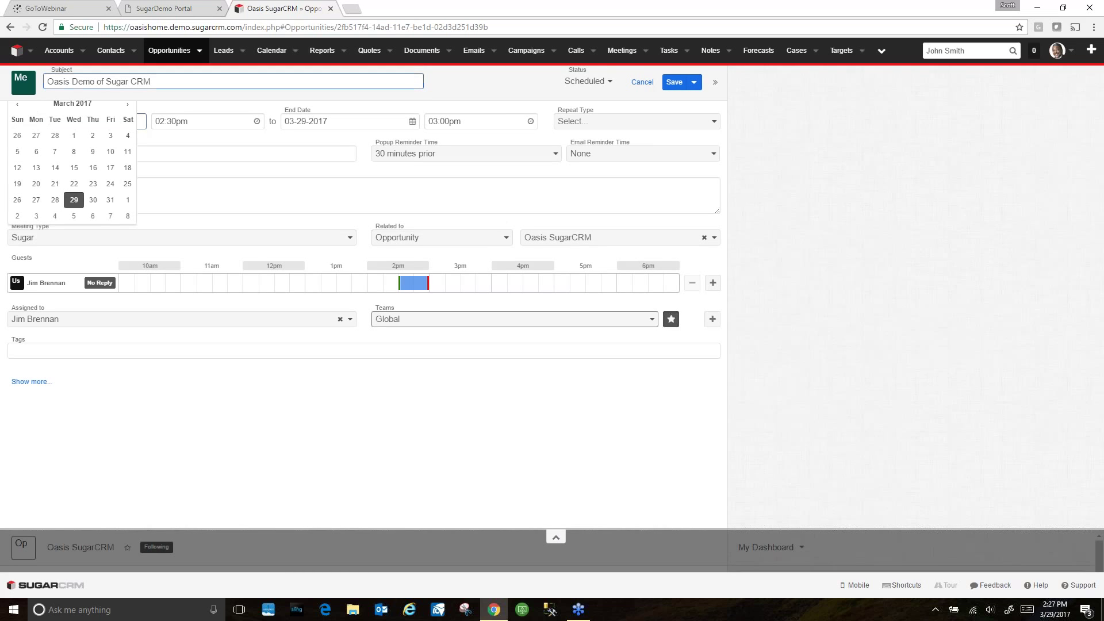
{"action": "left_click", "coordinate": [111, 201]}
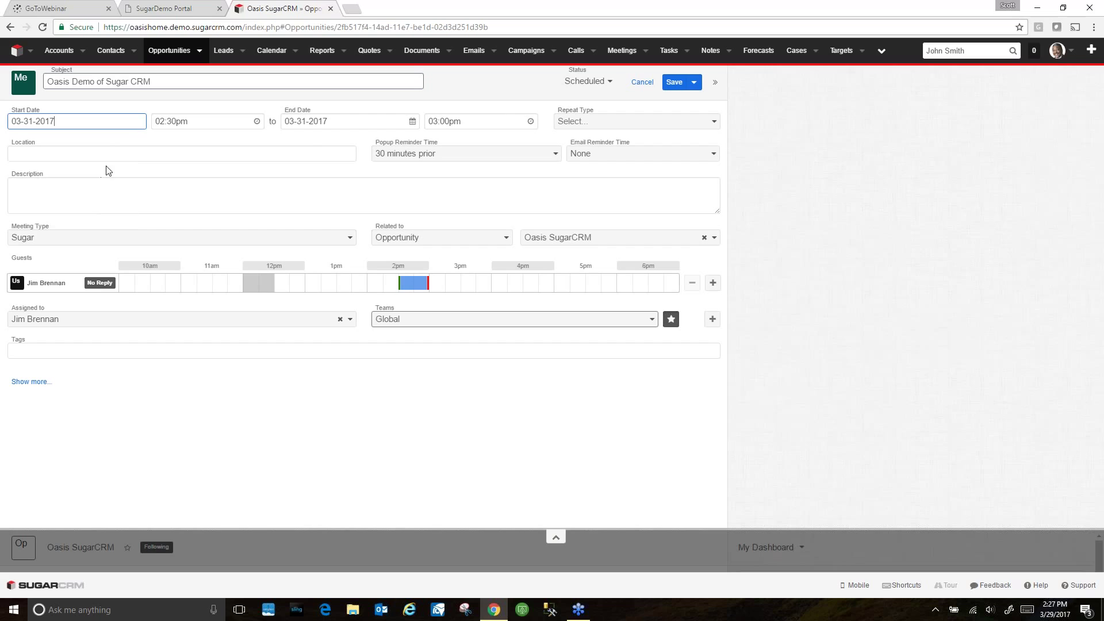
{"action": "left_click", "coordinate": [45, 189]}
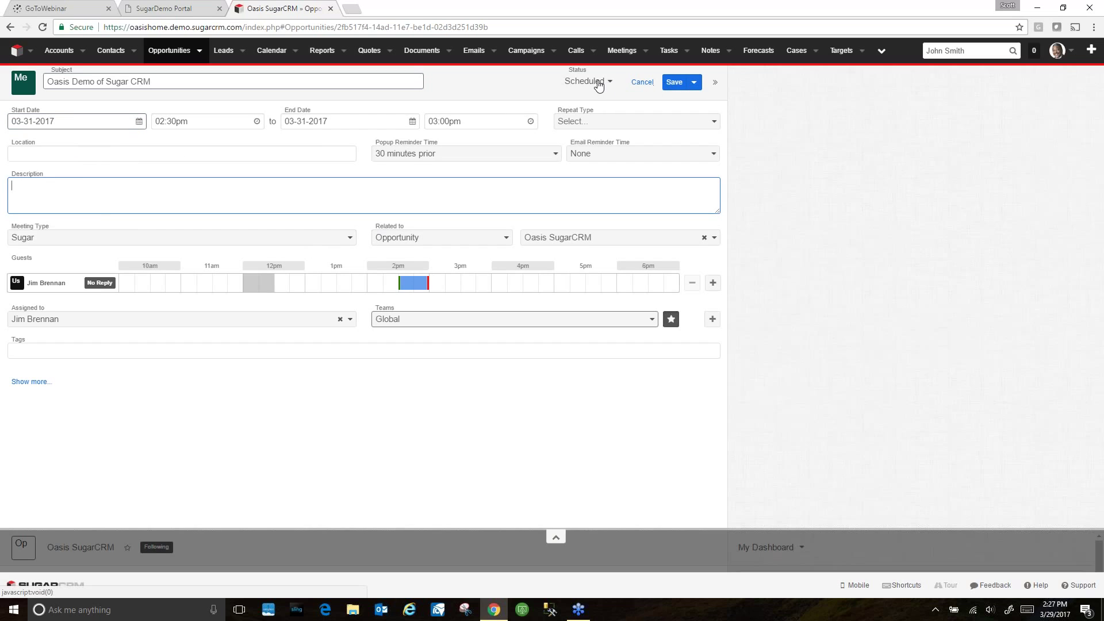
{"action": "left_click", "coordinate": [673, 83]}
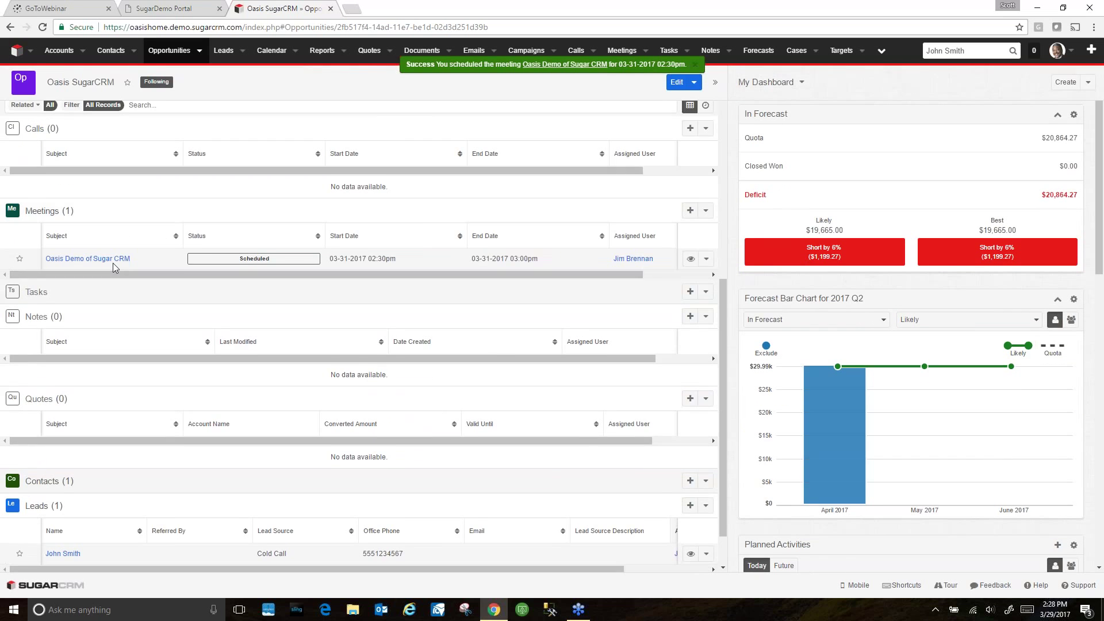
Return to the home dashboard and reload the page to refresh its dashlets.
{"action": "scroll", "coordinate": [103, 386], "scroll_direction": "up", "scroll_amount": 1}
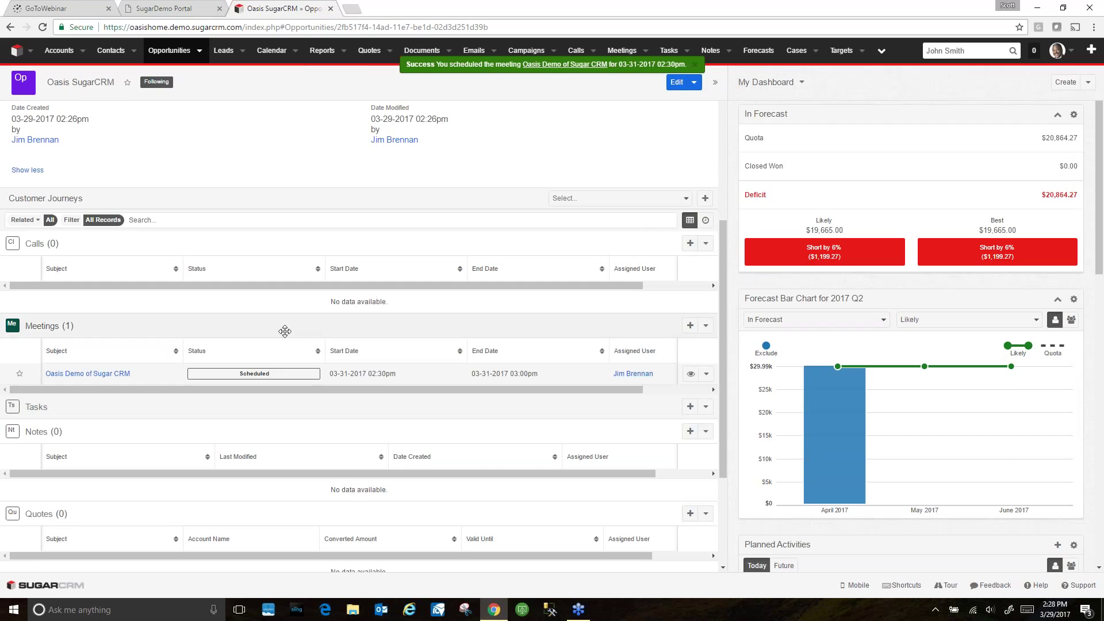
{"action": "scroll", "coordinate": [62, 98], "scroll_direction": "up", "scroll_amount": 5}
{"action": "left_click", "coordinate": [16, 50]}
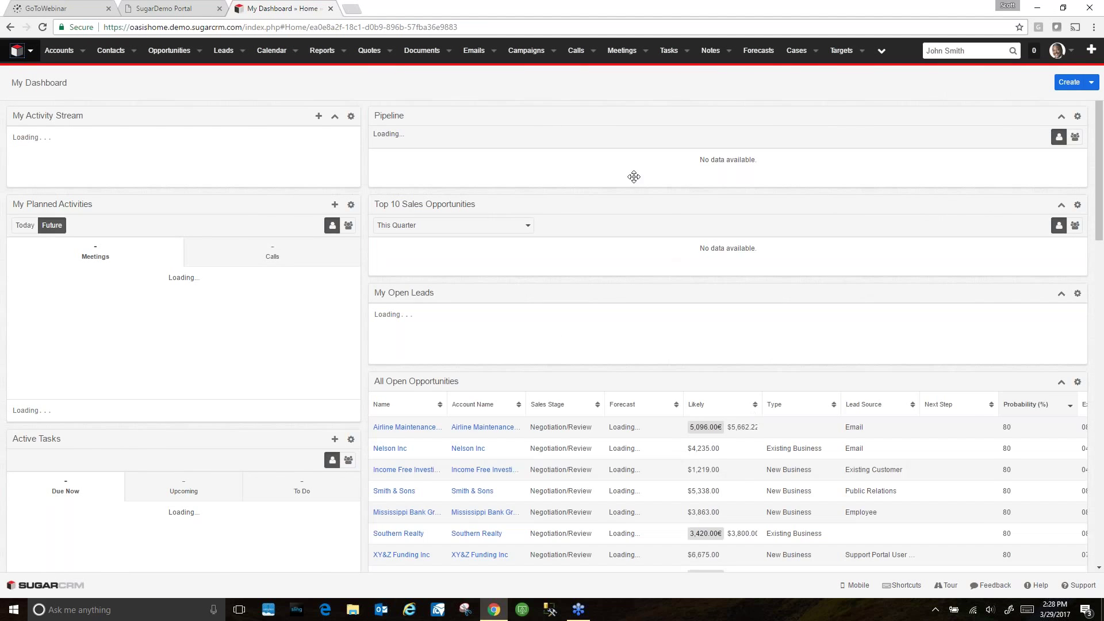
{"action": "left_click", "coordinate": [43, 27]}
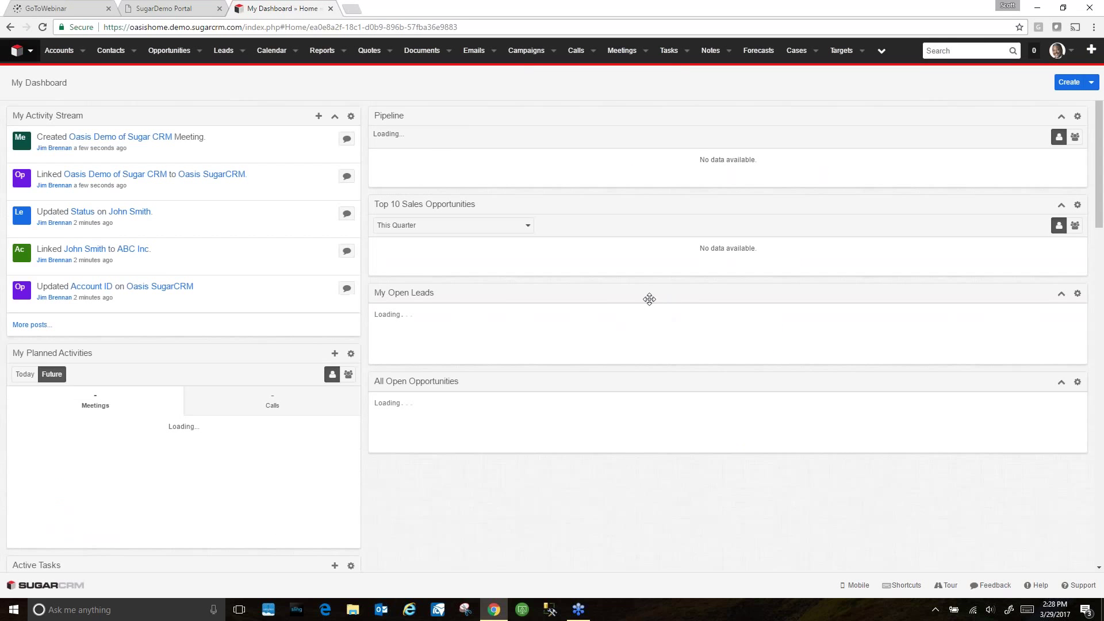
Look through the dashboard's pipeline, sales opportunities and open leads, and sort All Open Opportunities by Expected Close Date, latest first.
{"action": "left_click", "coordinate": [1075, 139]}
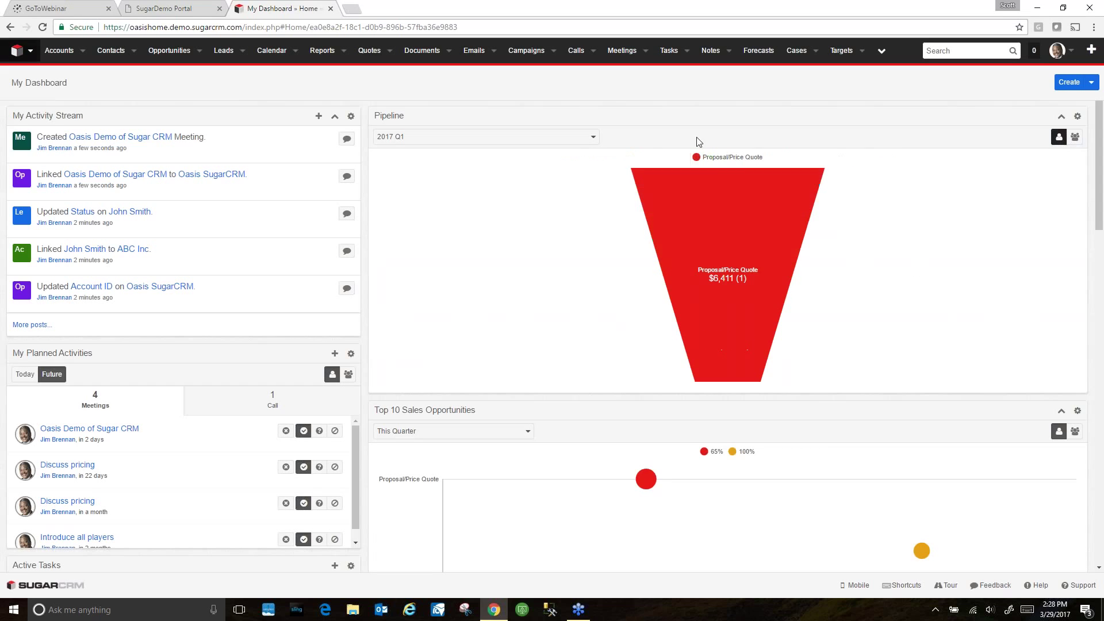
{"action": "scroll", "coordinate": [419, 340], "scroll_direction": "down", "scroll_amount": 4}
{"action": "mouse_move", "coordinate": [655, 246]}
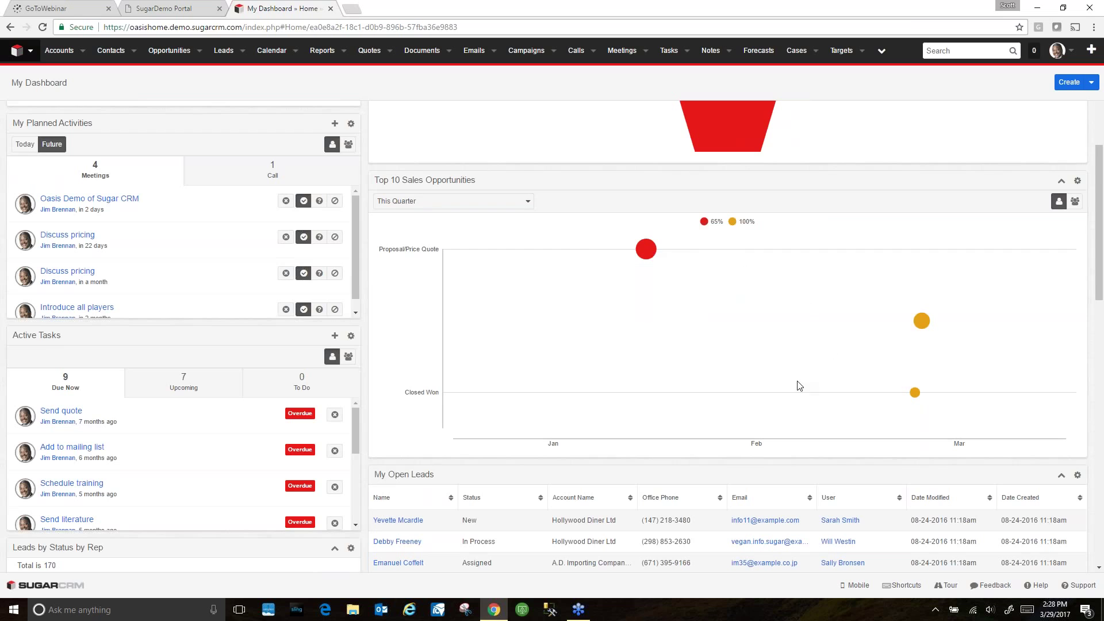
{"action": "scroll", "coordinate": [799, 384], "scroll_direction": "down", "scroll_amount": 5}
{"action": "scroll", "coordinate": [741, 381], "scroll_direction": "down", "scroll_amount": 2}
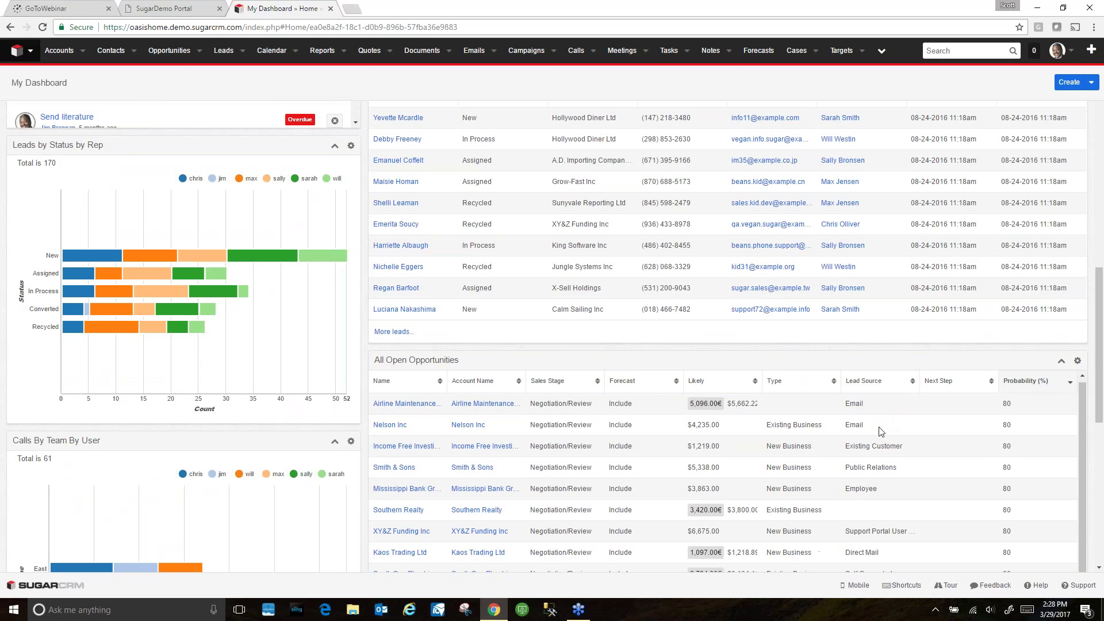
{"action": "scroll", "coordinate": [881, 432], "scroll_direction": "down", "scroll_amount": 3}
{"action": "left_click_drag", "start_coordinate": [703, 438], "coordinate": [973, 441]}
{"action": "left_click", "coordinate": [690, 211]}
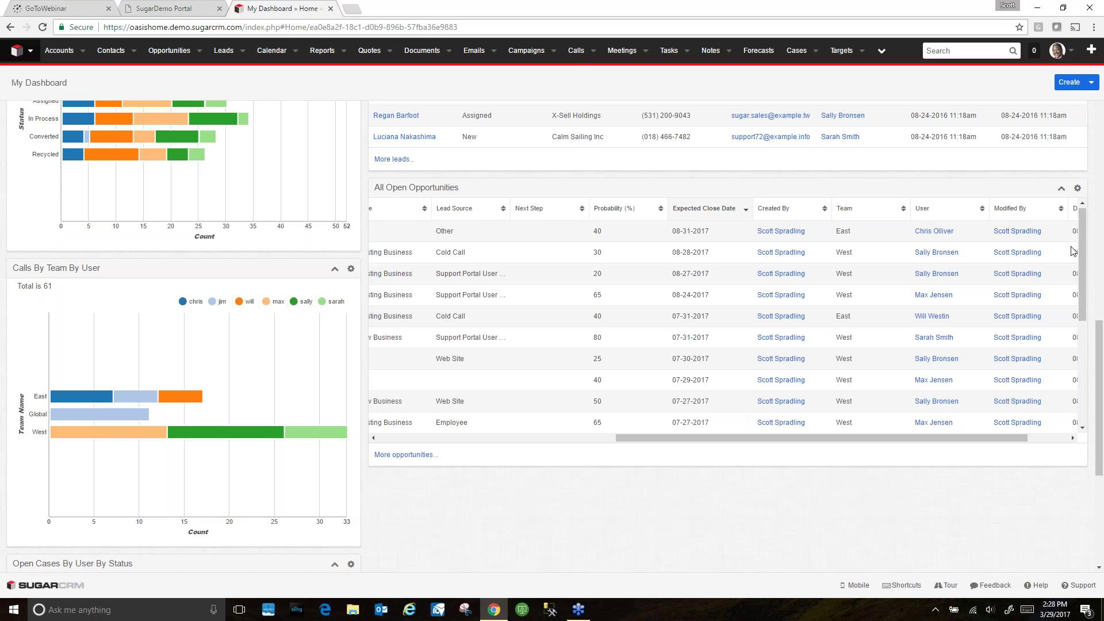
{"action": "scroll", "coordinate": [1060, 299], "scroll_direction": "down", "scroll_amount": 4}
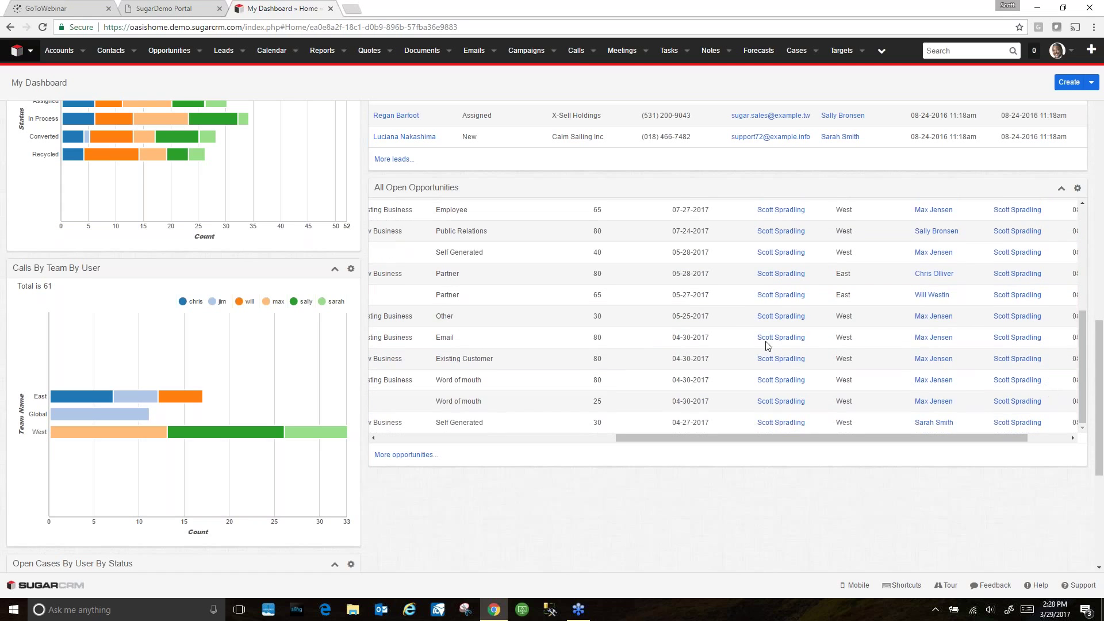
Sort the All Open Opportunities list by Account Name in ascending order.
{"action": "scroll", "coordinate": [750, 345], "scroll_direction": "up", "scroll_amount": 10}
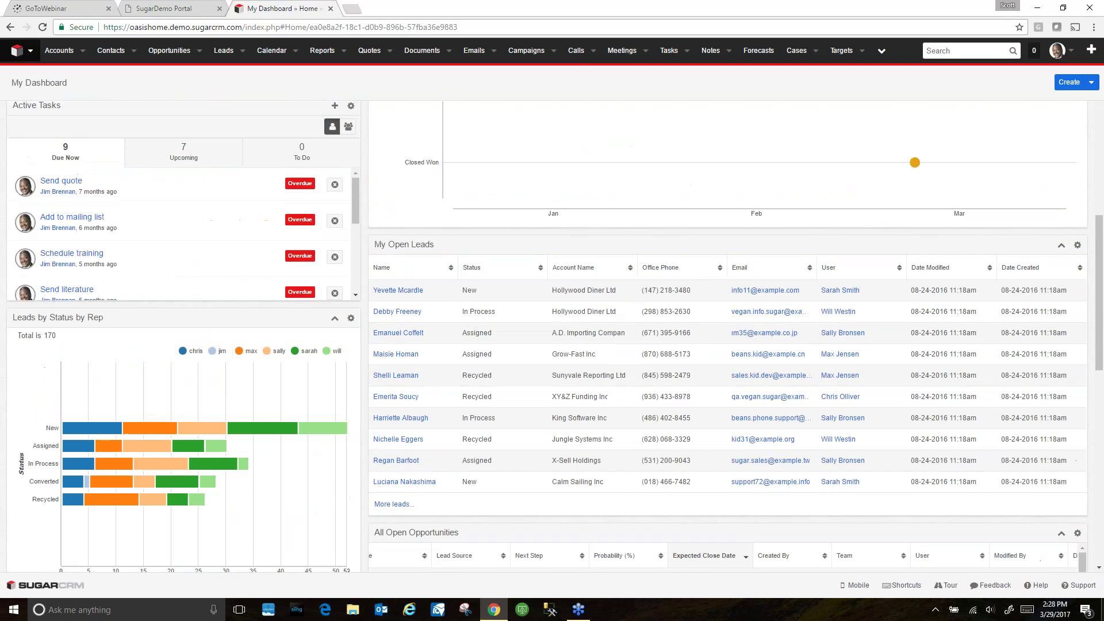
{"action": "scroll", "coordinate": [749, 483], "scroll_direction": "down", "scroll_amount": 3}
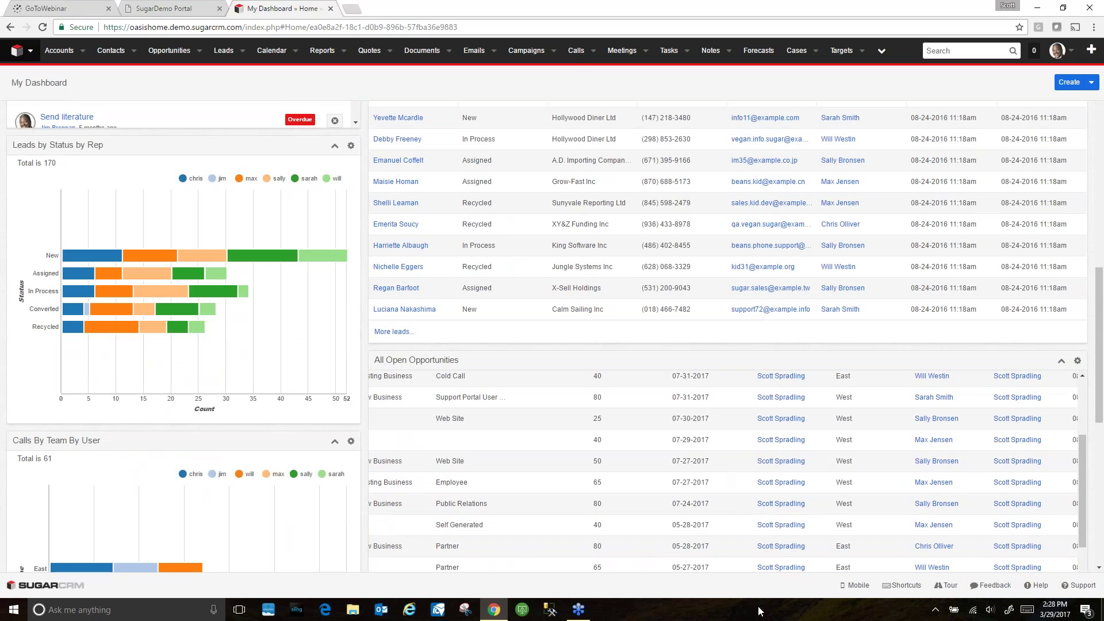
{"action": "scroll", "coordinate": [892, 534], "scroll_direction": "down", "scroll_amount": 1}
{"action": "scroll", "coordinate": [808, 503], "scroll_direction": "down", "scroll_amount": 3}
{"action": "scroll", "coordinate": [689, 501], "scroll_direction": "left", "scroll_amount": 2}
{"action": "scroll", "coordinate": [689, 502], "scroll_direction": "left", "scroll_amount": 3}
{"action": "scroll", "coordinate": [414, 379], "scroll_direction": "up", "scroll_amount": 8}
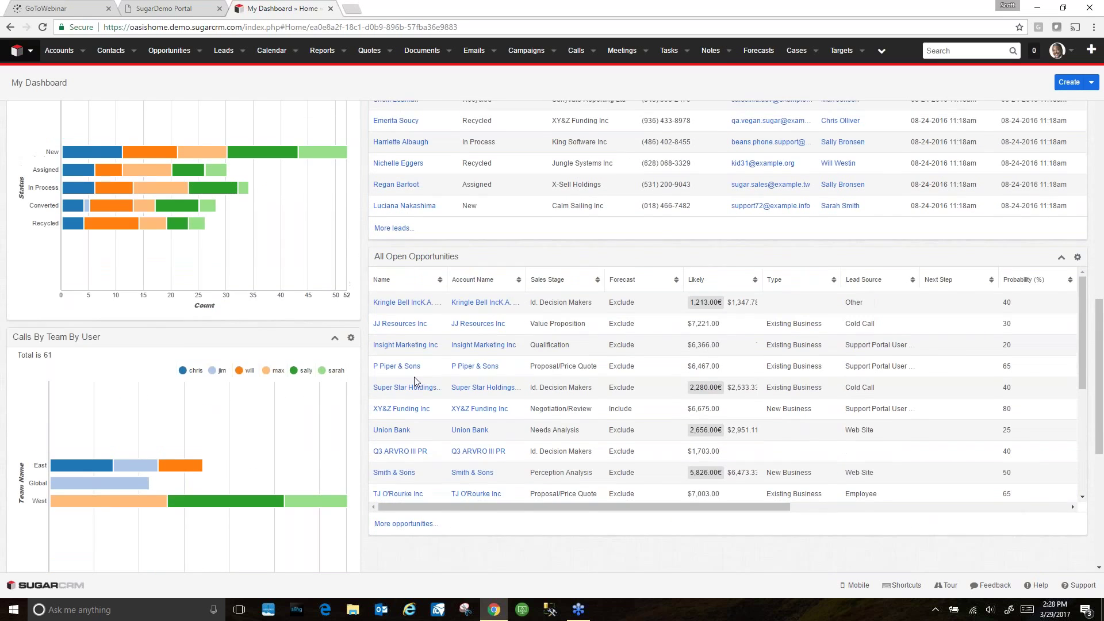
{"action": "left_click", "coordinate": [476, 384]}
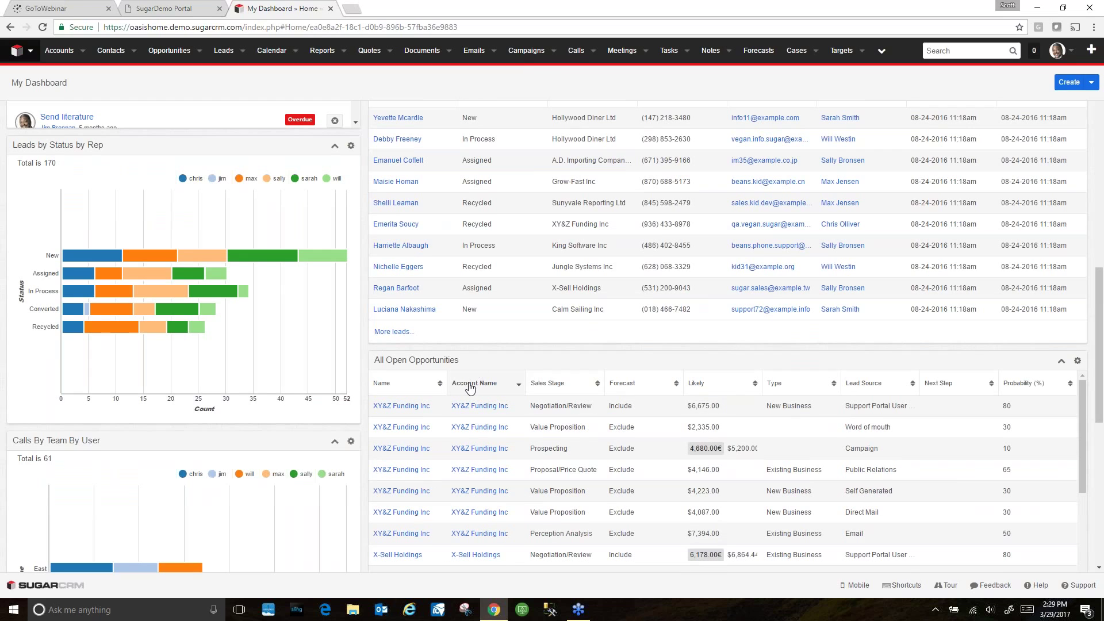
{"action": "left_click", "coordinate": [470, 385]}
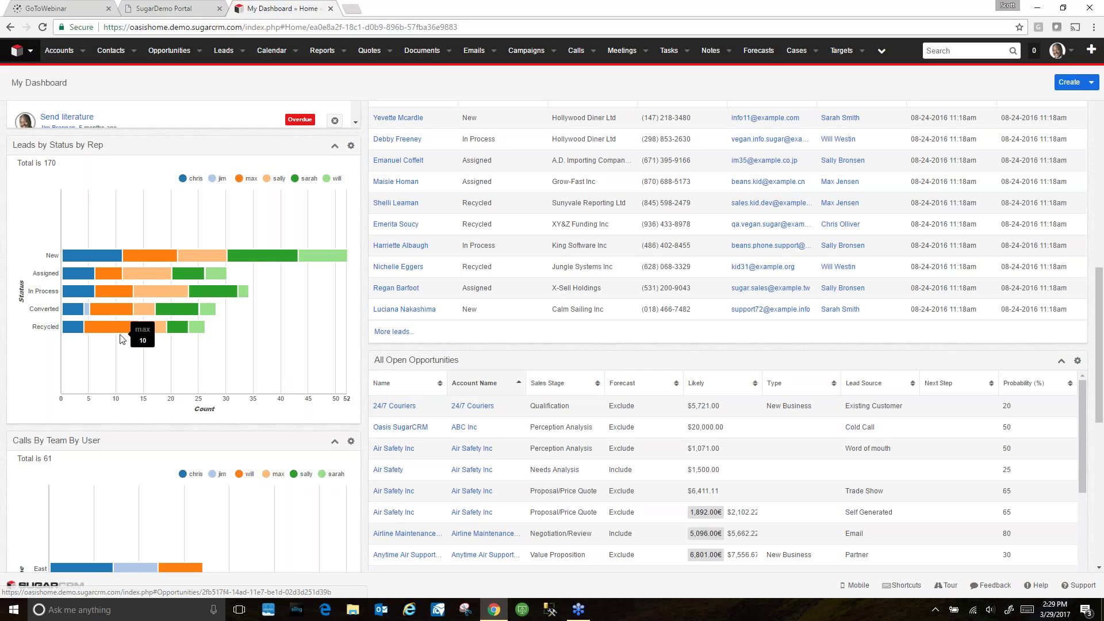
Open the Oasis Demo of Sugar CRM meeting from the planned activities, set its status to Held and save it.
{"action": "scroll", "coordinate": [132, 325], "scroll_direction": "up", "scroll_amount": 4}
{"action": "scroll", "coordinate": [117, 288], "scroll_direction": "up", "scroll_amount": 4}
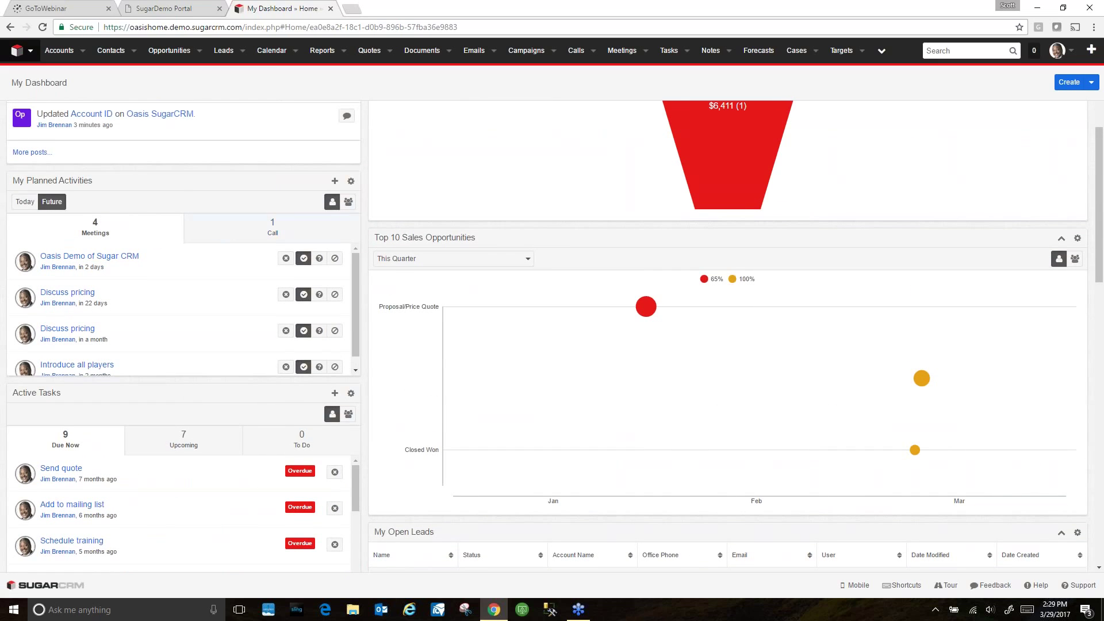
{"action": "left_click", "coordinate": [76, 256]}
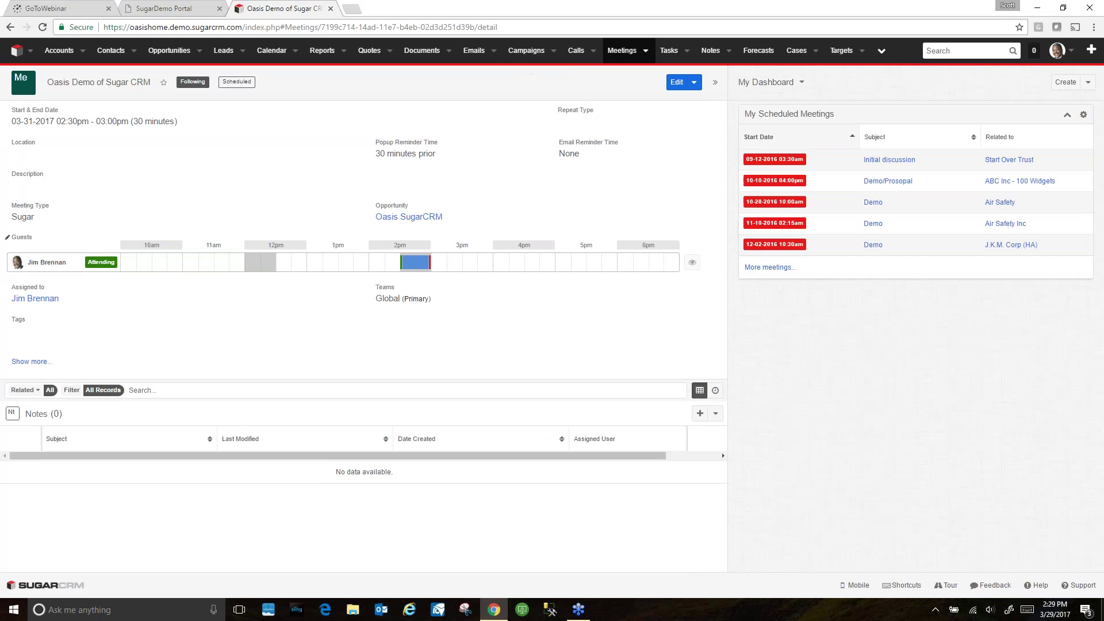
{"action": "left_click", "coordinate": [694, 83]}
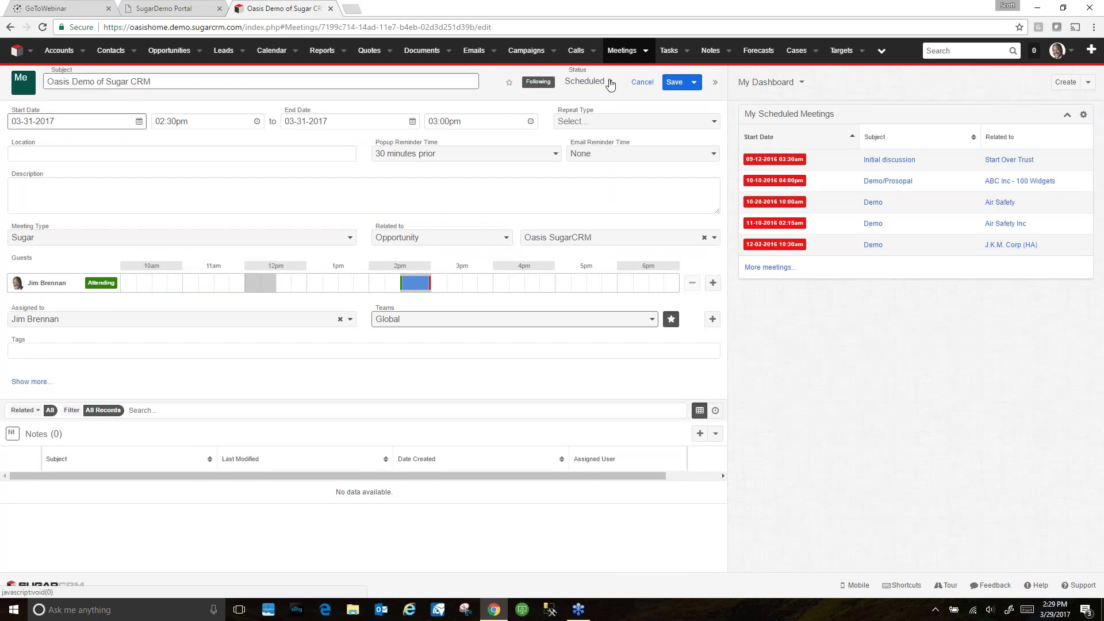
{"action": "left_click", "coordinate": [609, 81]}
{"action": "left_click", "coordinate": [576, 119]}
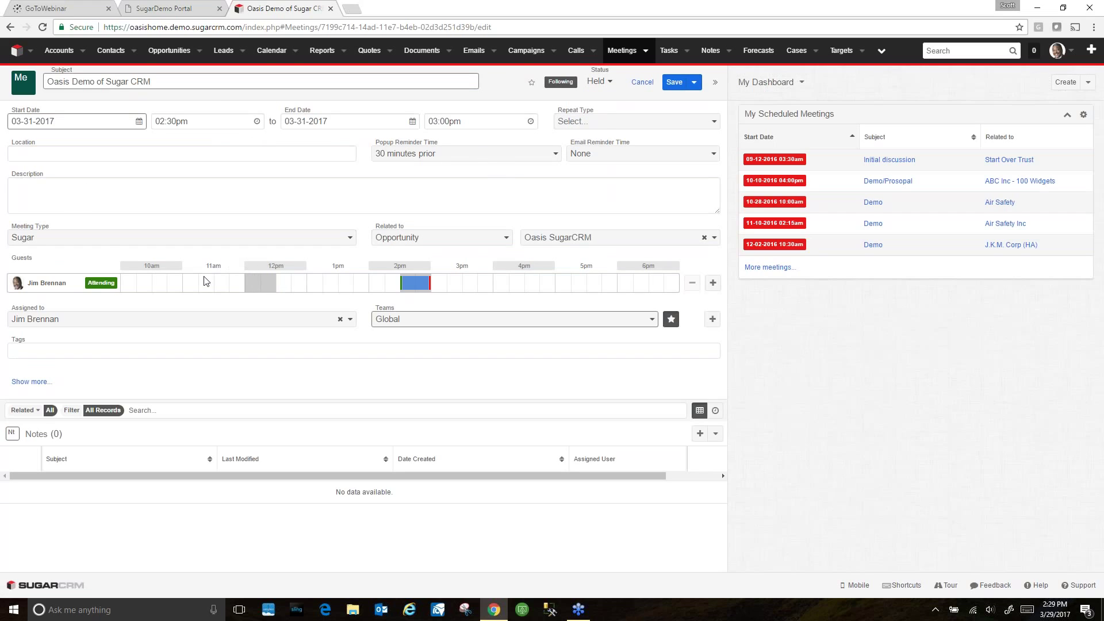
{"action": "left_click", "coordinate": [674, 83]}
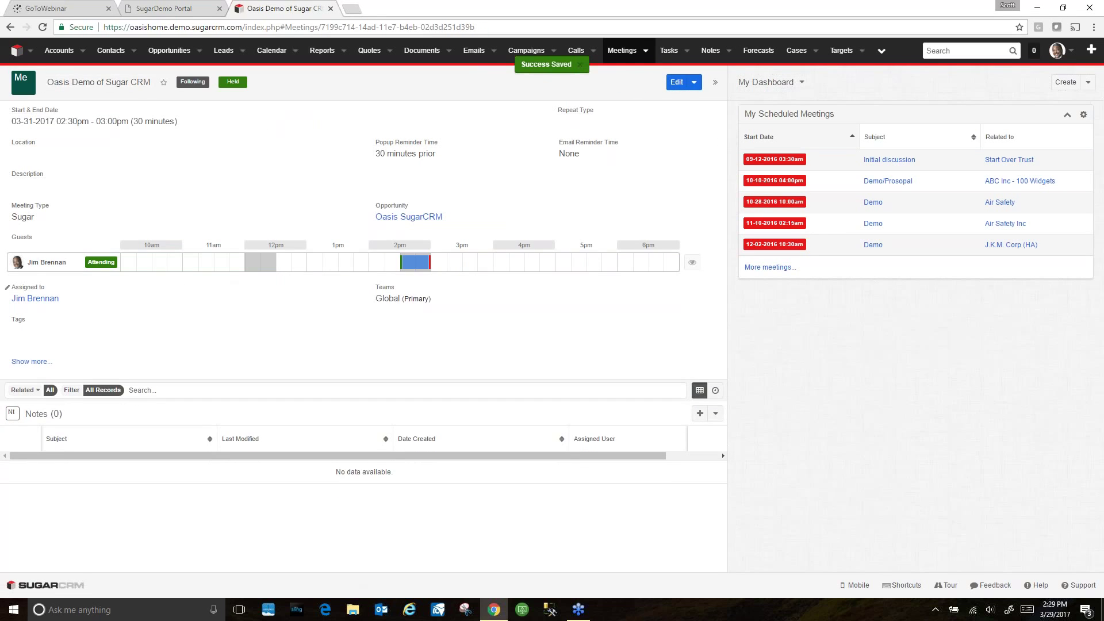
Return to the home dashboard and open the Oasis SugarCRM opportunity from All Open Opportunities.
{"action": "left_click", "coordinate": [18, 53]}
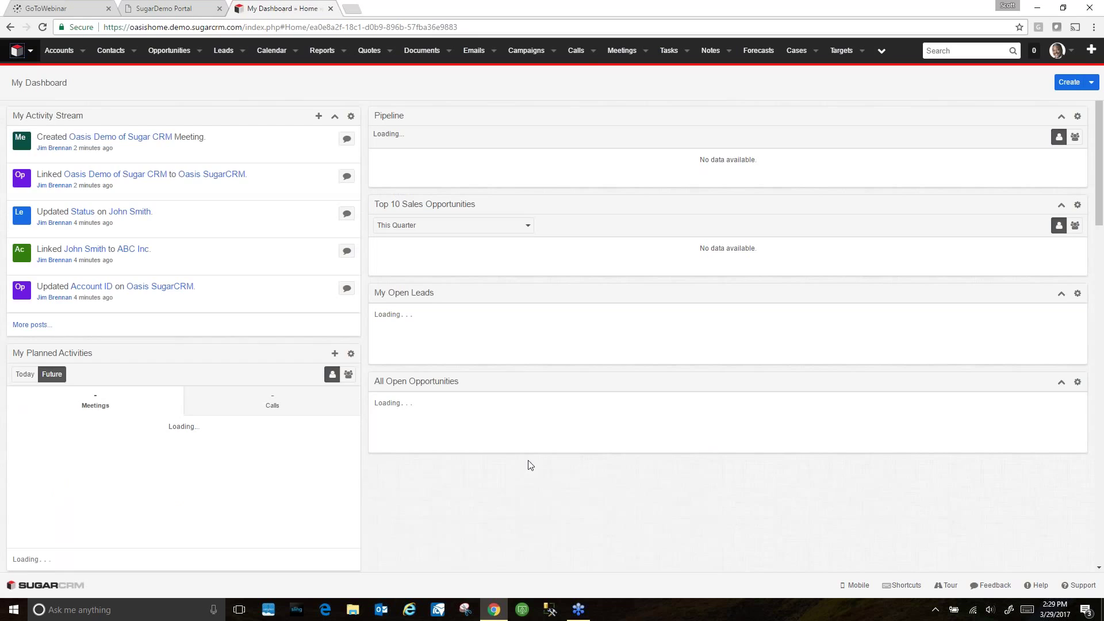
{"action": "scroll", "coordinate": [500, 457], "scroll_direction": "down", "scroll_amount": 4}
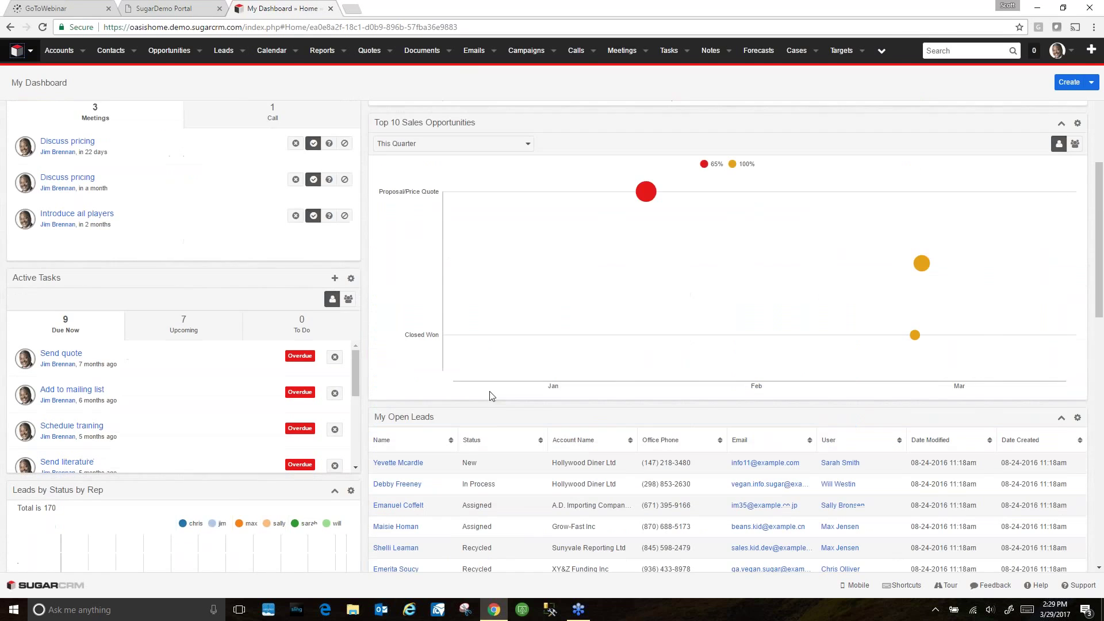
{"action": "scroll", "coordinate": [490, 395], "scroll_direction": "down", "scroll_amount": 3}
{"action": "scroll", "coordinate": [392, 431], "scroll_direction": "down", "scroll_amount": 2}
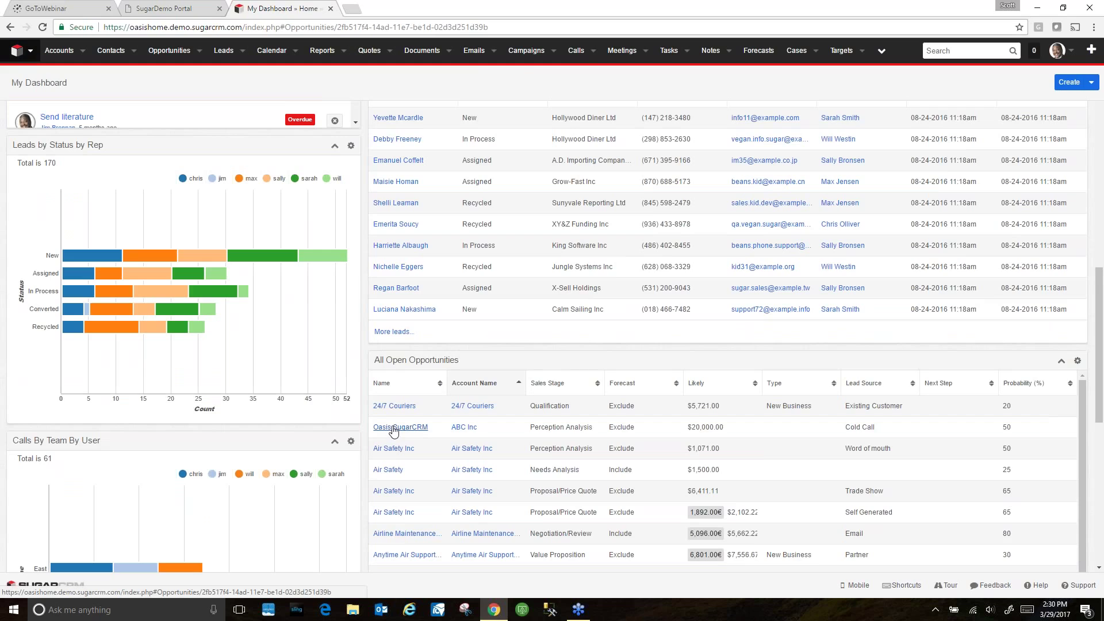
{"action": "left_click", "coordinate": [392, 430]}
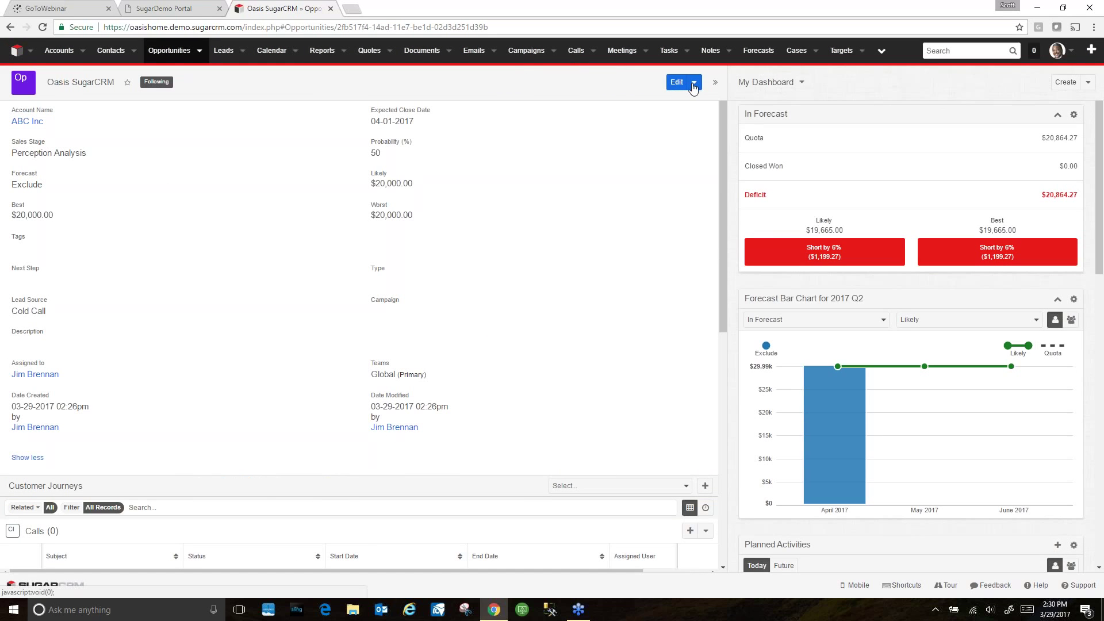
Set the Oasis SugarCRM opportunity's sales stage to Closed Won and save the record.
{"action": "left_click", "coordinate": [676, 86]}
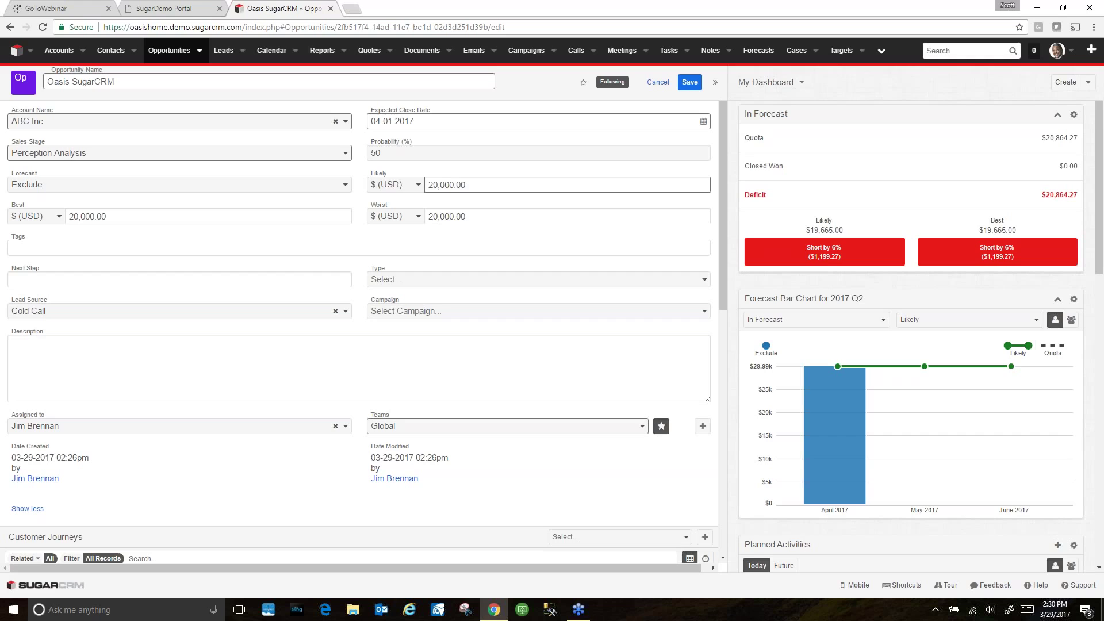
{"action": "left_click", "coordinate": [107, 157]}
{"action": "scroll", "coordinate": [86, 256], "scroll_direction": "down", "scroll_amount": 2}
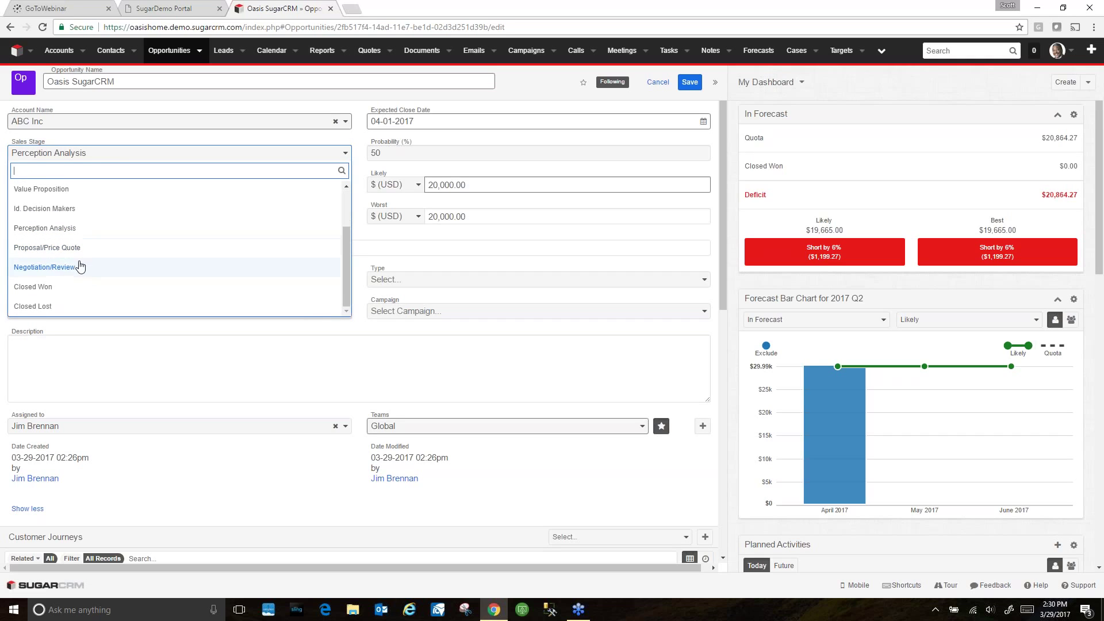
{"action": "left_click", "coordinate": [46, 287]}
{"action": "left_click", "coordinate": [688, 83]}
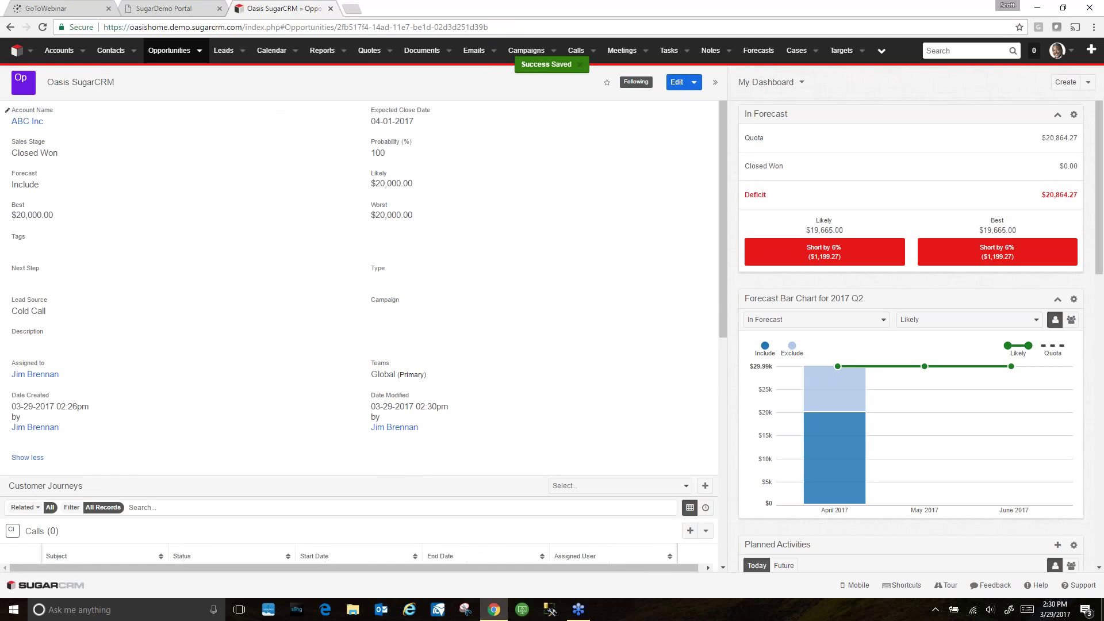
Return to the home dashboard and check All Open Opportunities for the Oasis SugarCRM opportunity.
{"action": "left_click", "coordinate": [16, 54]}
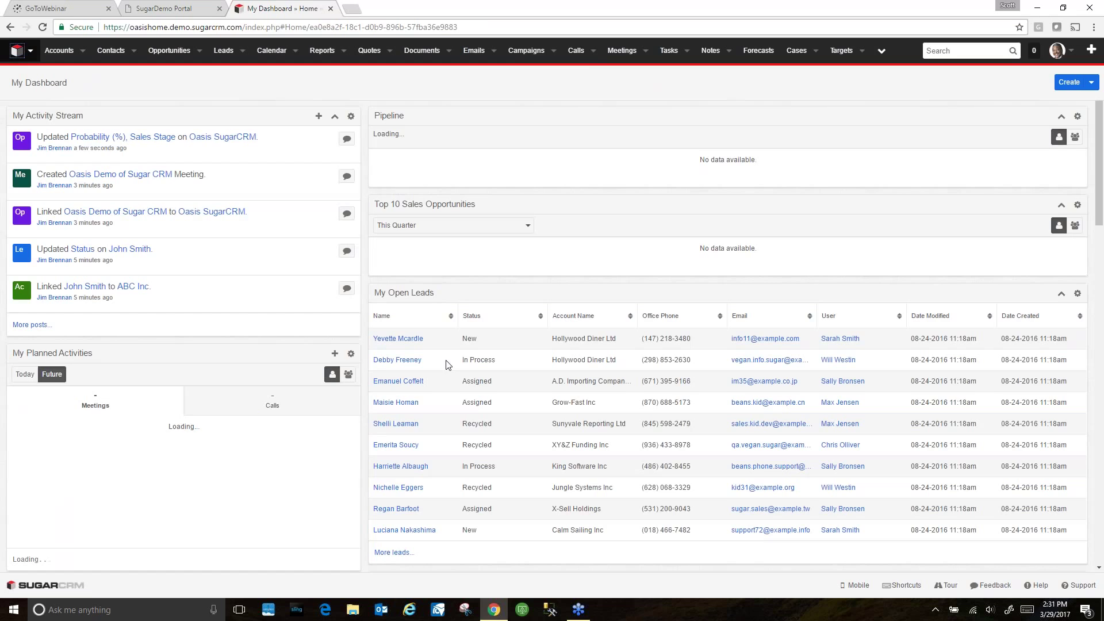
{"action": "scroll", "coordinate": [447, 365], "scroll_direction": "down", "scroll_amount": 8}
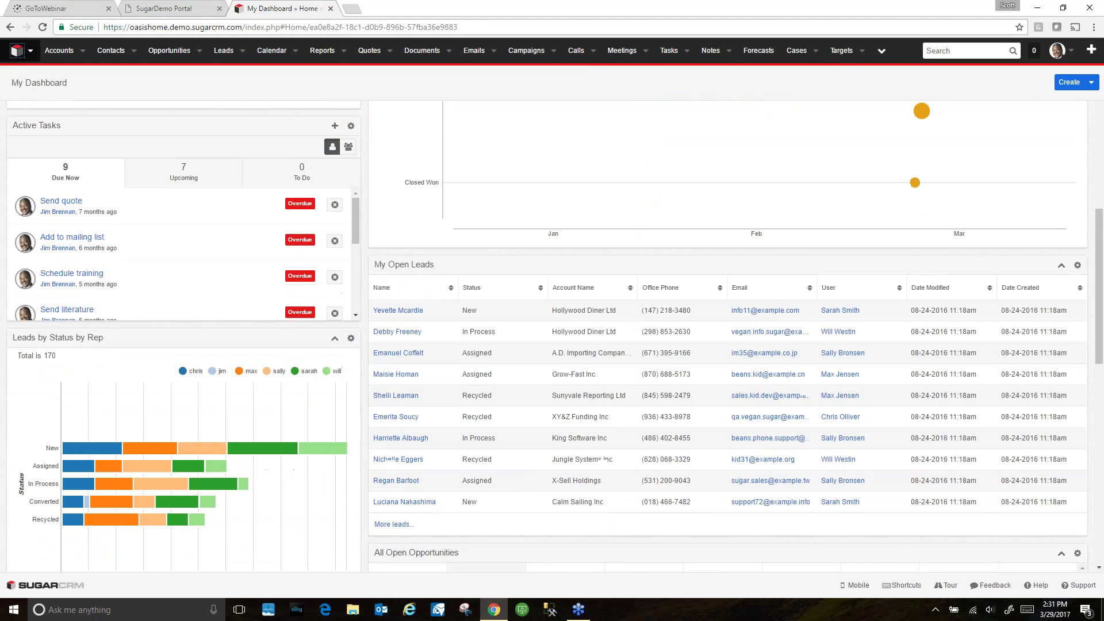
{"action": "scroll", "coordinate": [465, 389], "scroll_direction": "down", "scroll_amount": 4}
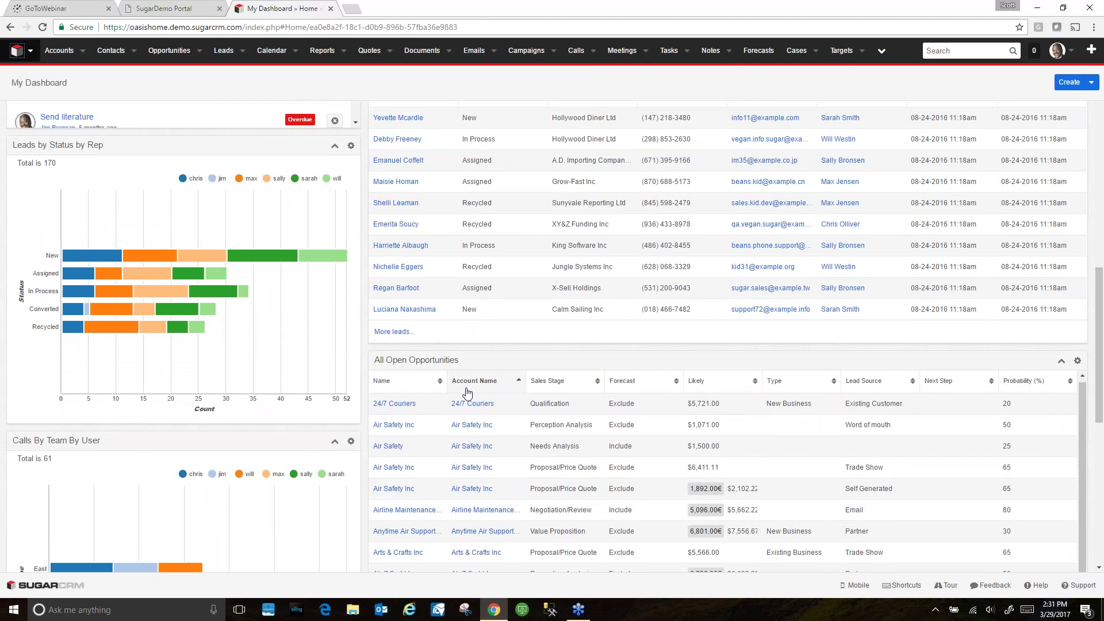
{"action": "scroll", "coordinate": [467, 393], "scroll_direction": "down", "scroll_amount": 2}
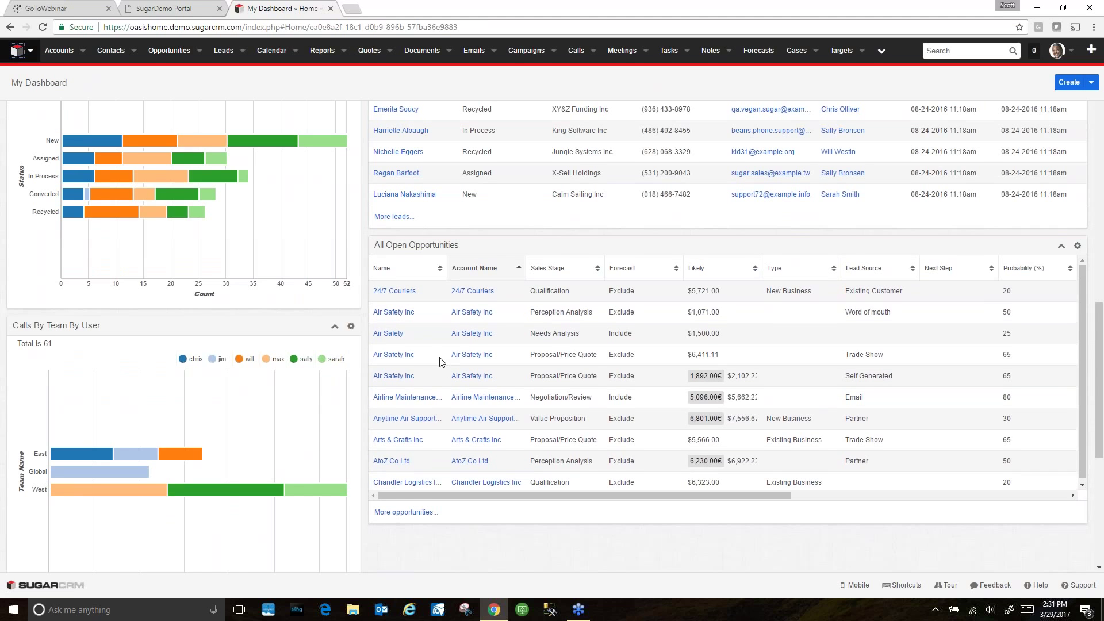
{"action": "scroll", "coordinate": [440, 361], "scroll_direction": "up", "scroll_amount": 6}
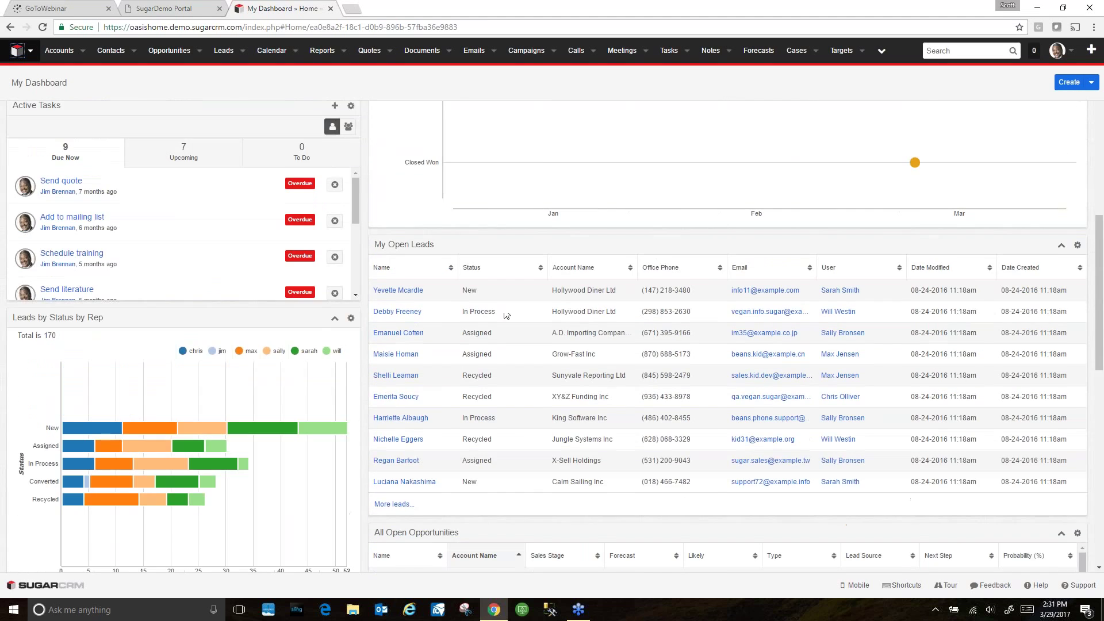
Switch the Pipeline and Top 10 Sales Opportunities dashlets from the user's own records to the team's.
{"action": "scroll", "coordinate": [506, 315], "scroll_direction": "up", "scroll_amount": 8}
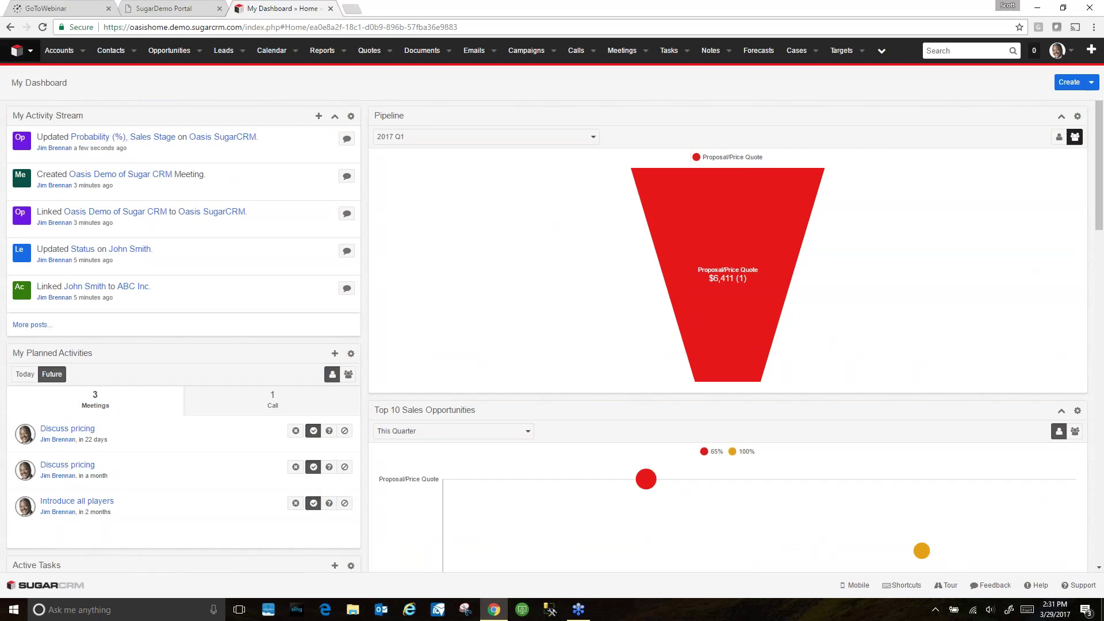
{"action": "left_click", "coordinate": [1075, 432]}
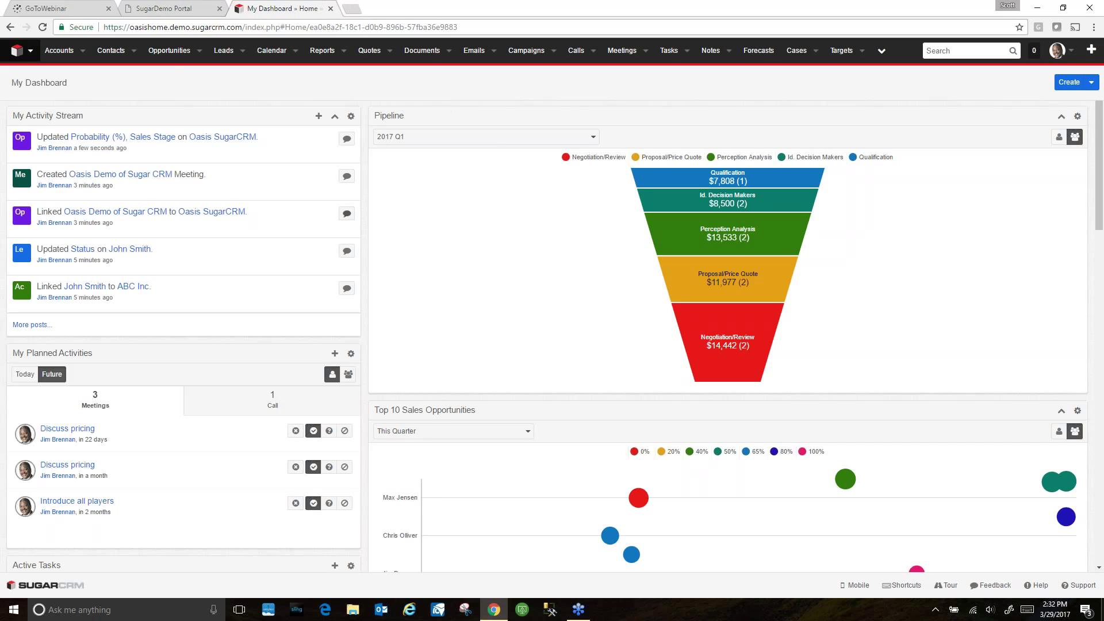
Switch to the SugarDemo Portal and log in as the first Senior Account Rep in the user list.
{"action": "left_click", "coordinate": [171, 10]}
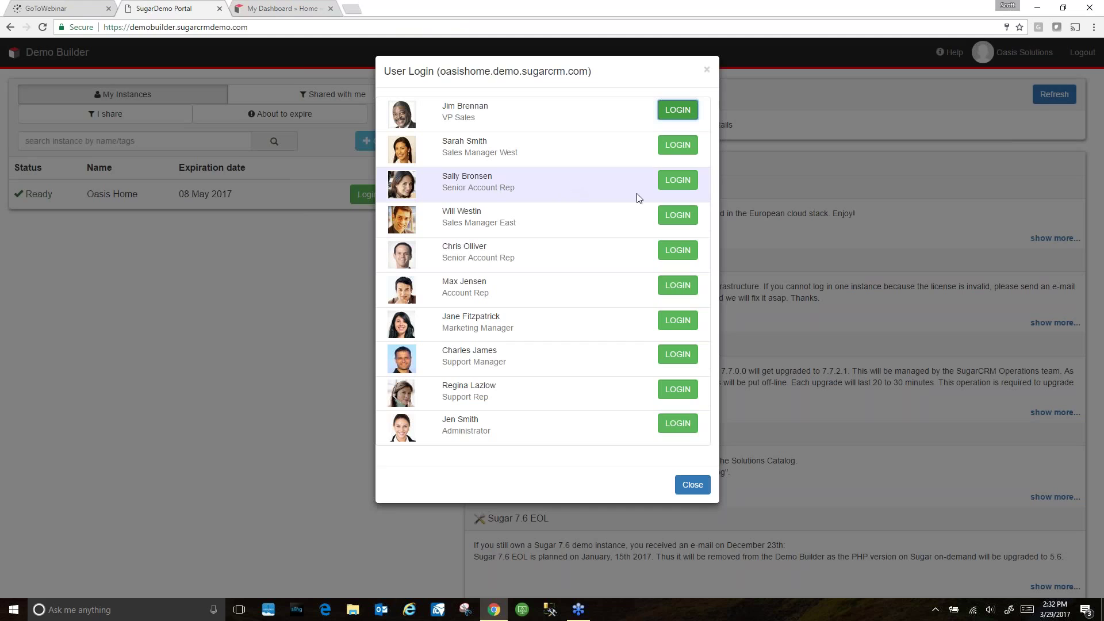
{"action": "left_click", "coordinate": [677, 181]}
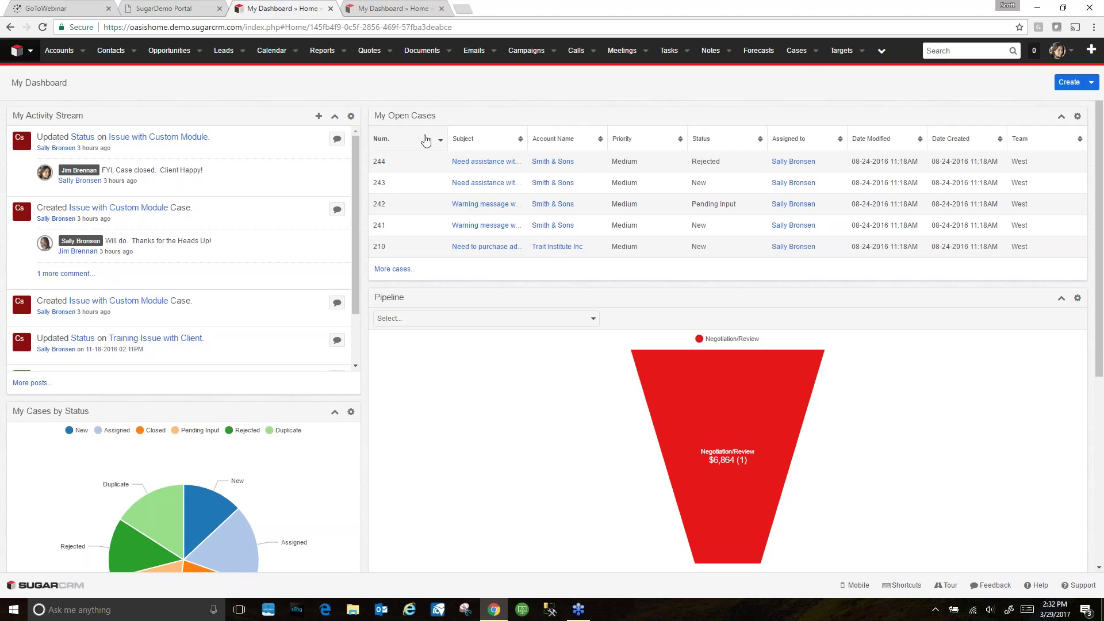
Start a new case with the subject "Issue with a Custom Module" and the account ABC Inc.
{"action": "left_click", "coordinate": [818, 55]}
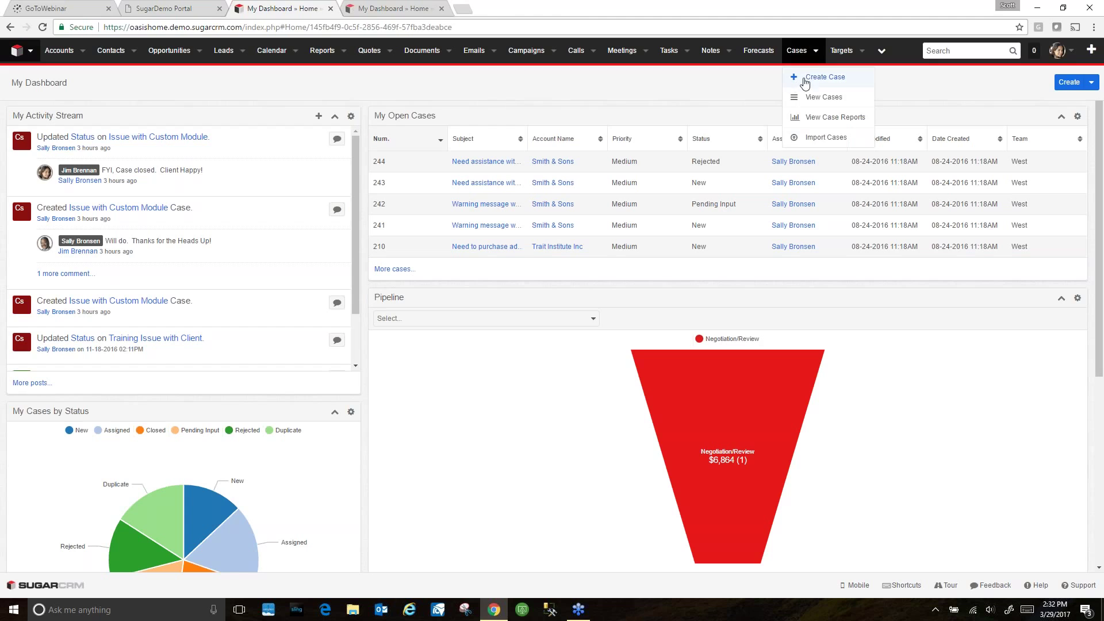
{"action": "left_click", "coordinate": [826, 76]}
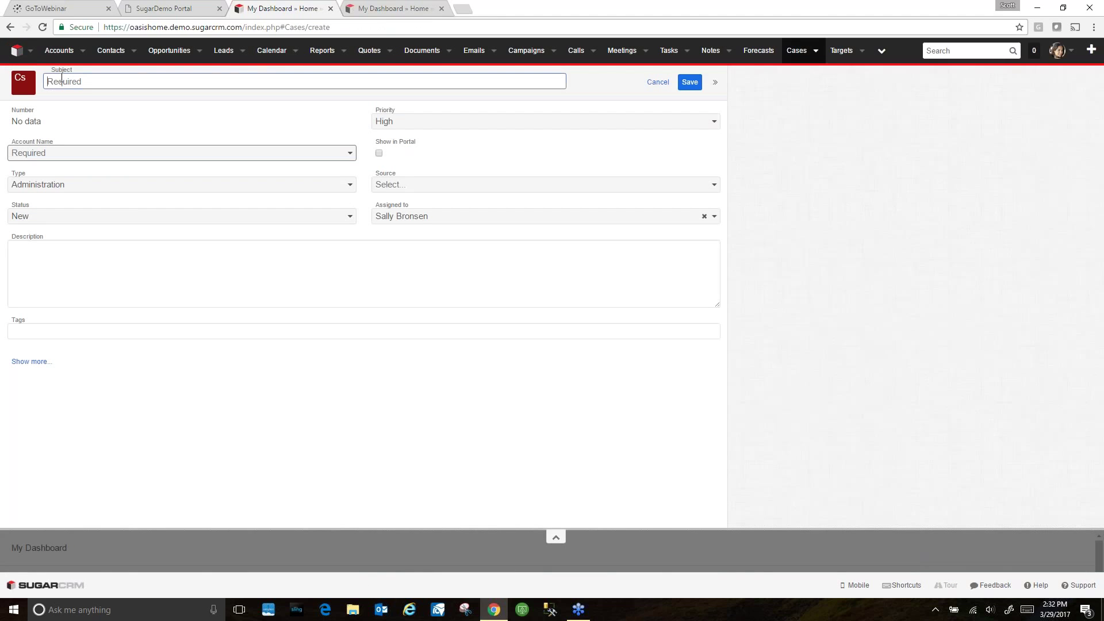
{"action": "type", "text": "Is"}
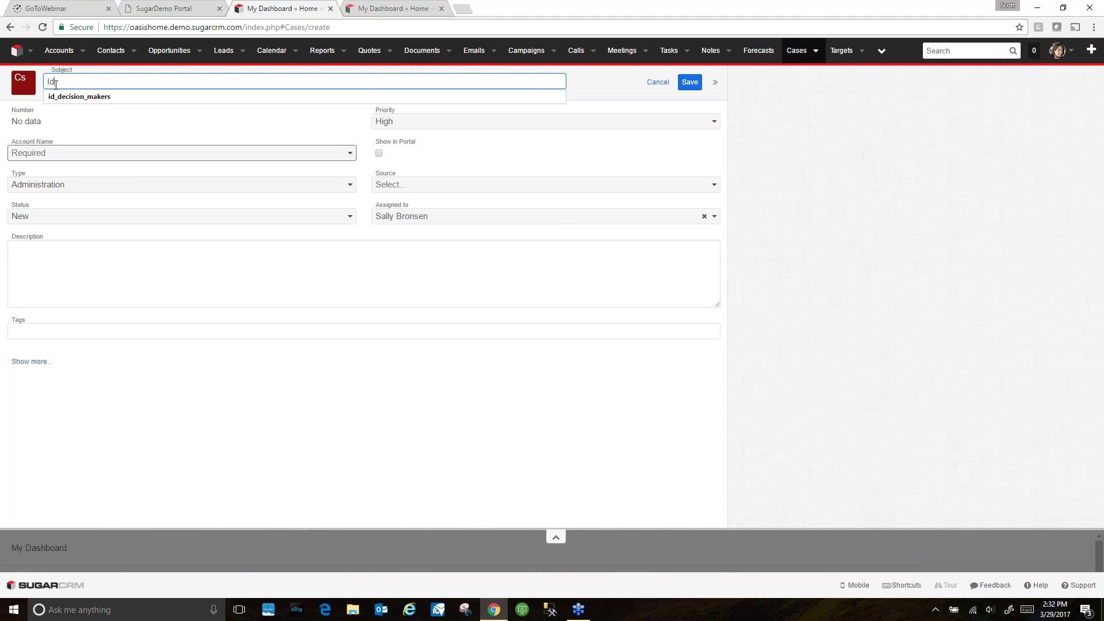
{"action": "type", "text": "sue with "}
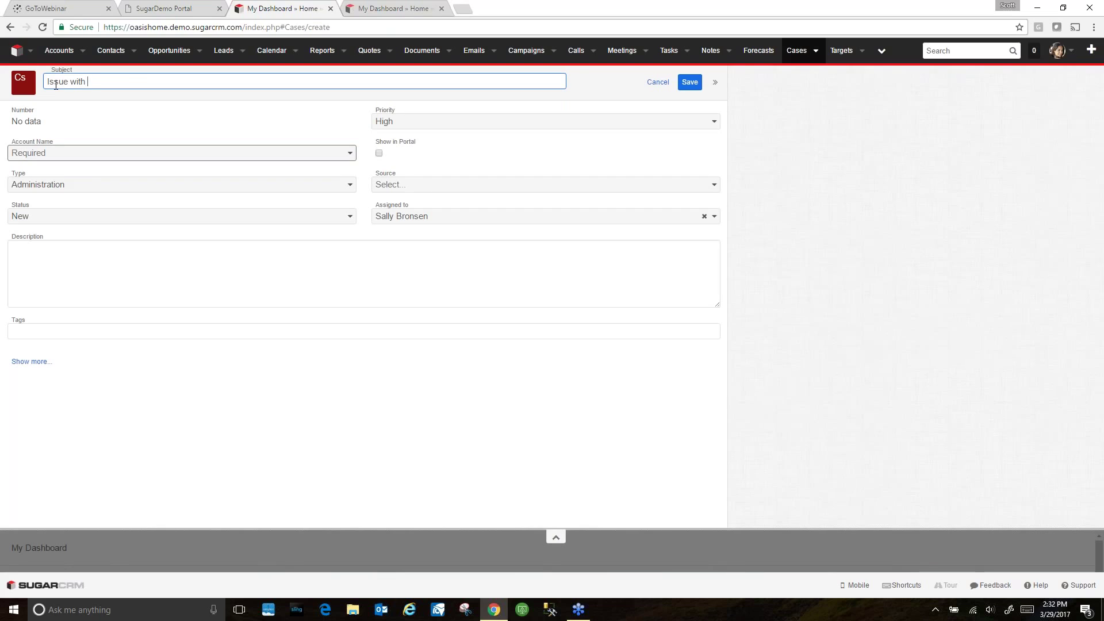
{"action": "type", "text": "a Custom Module"}
{"action": "left_click", "coordinate": [84, 154]}
{"action": "type", "text": "ABC"}
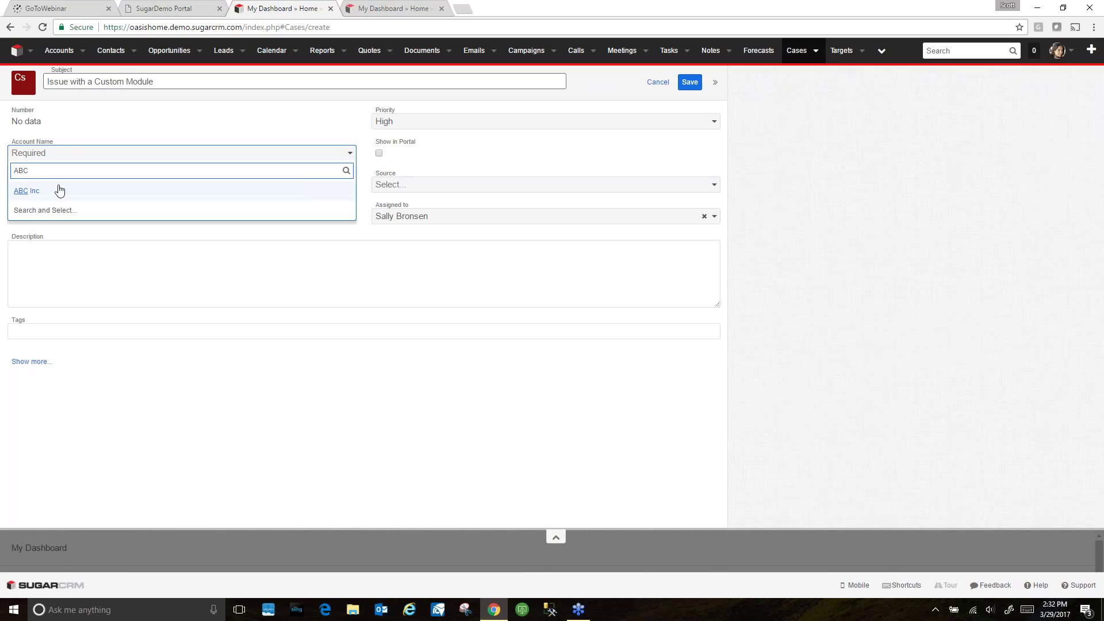
{"action": "left_click", "coordinate": [19, 190]}
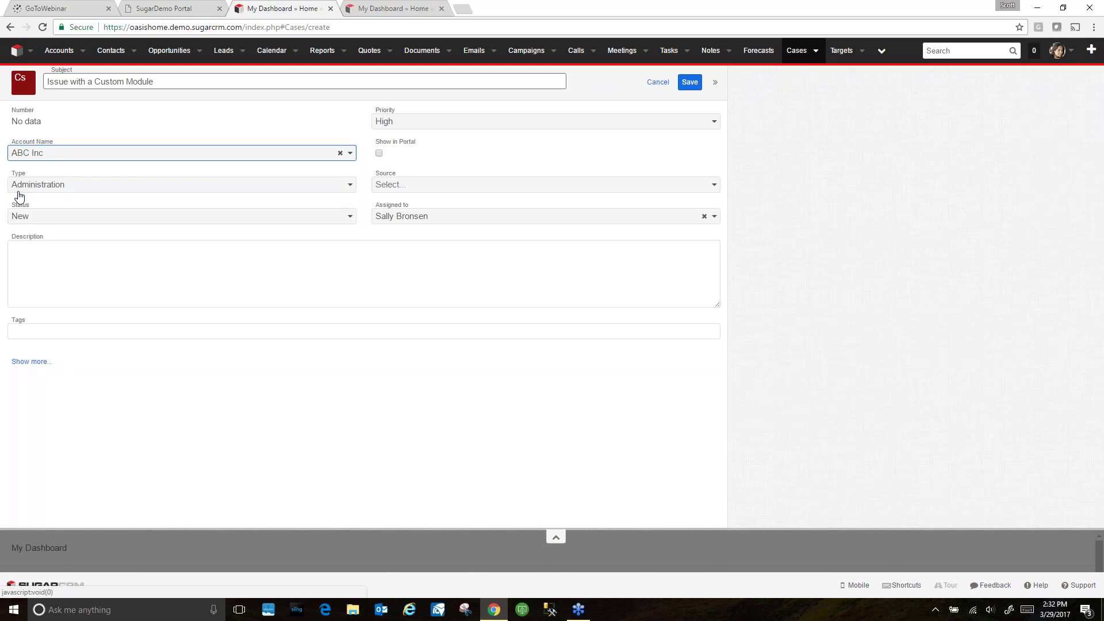
Set the new case's type to User and save the case.
{"action": "left_click", "coordinate": [127, 189]}
{"action": "left_click", "coordinate": [20, 239]}
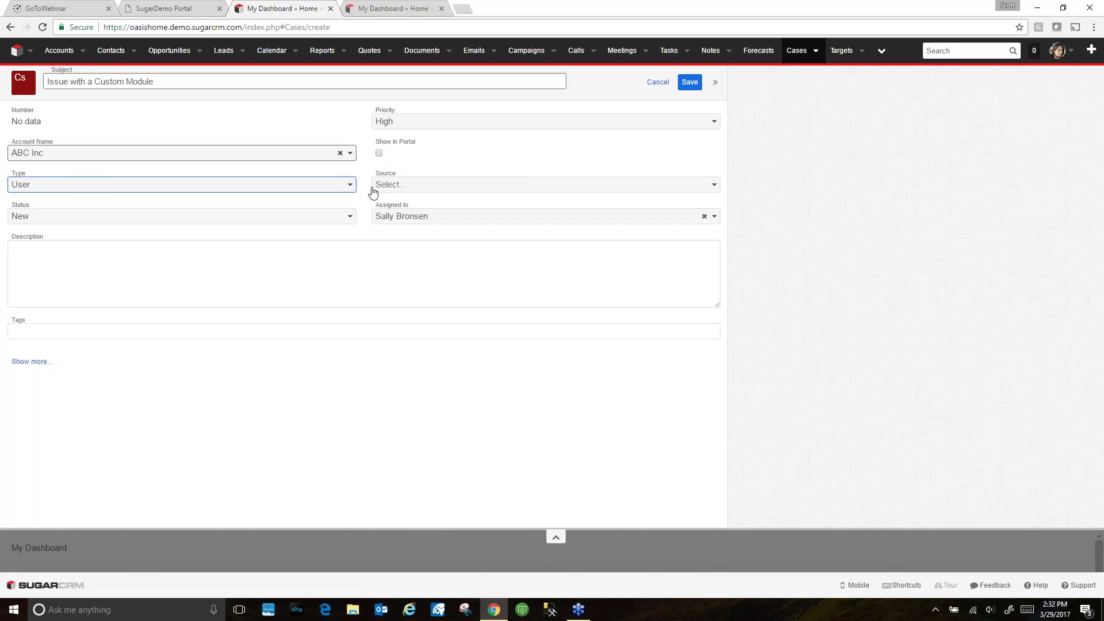
{"action": "left_click", "coordinate": [690, 82]}
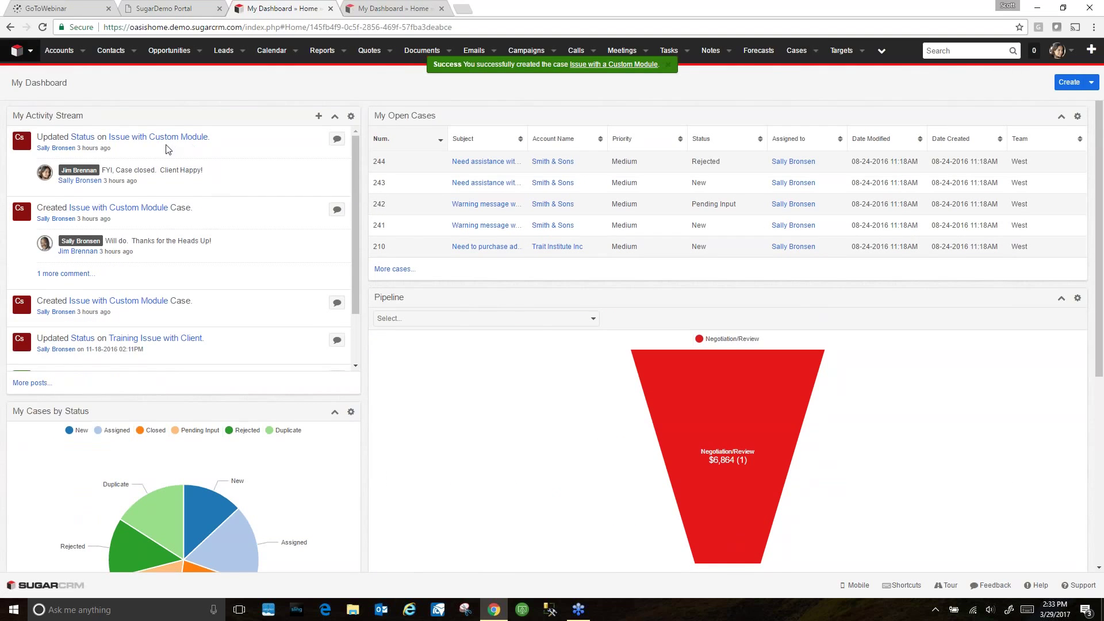
Refresh the My Activity Stream dashlet on the home dashboard.
{"action": "scroll", "coordinate": [183, 153], "scroll_direction": "down", "scroll_amount": 2}
{"action": "scroll", "coordinate": [182, 153], "scroll_direction": "up", "scroll_amount": 2}
{"action": "left_click", "coordinate": [348, 118]}
{"action": "left_click", "coordinate": [282, 156]}
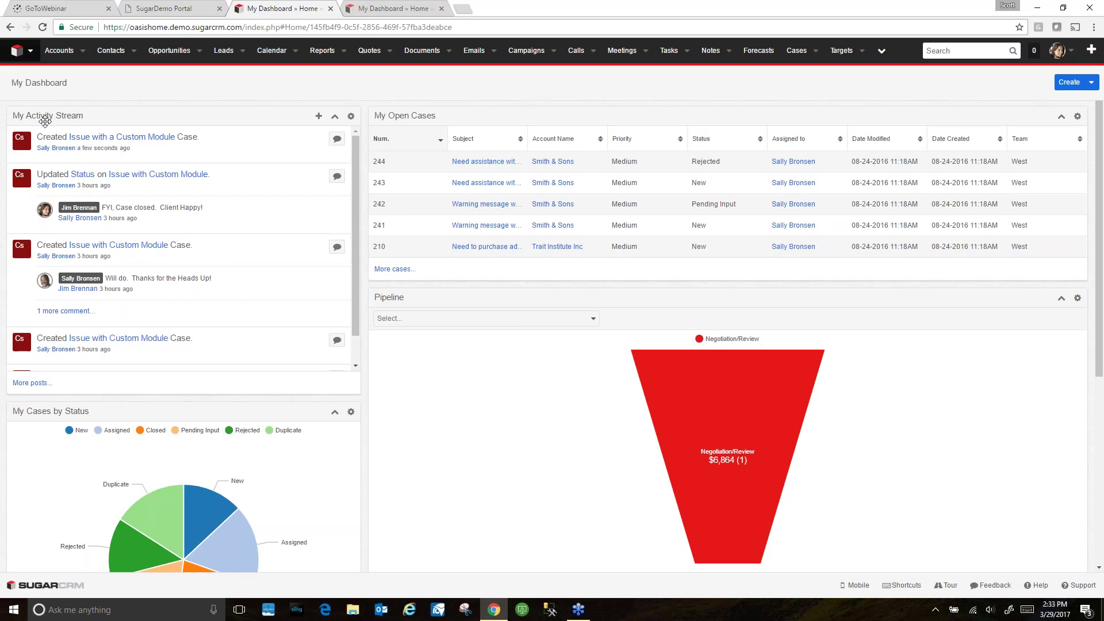
Comment on the new case's activity entry, mentioning the VP Sales: "Client having custom issues. Please follow up. Thanks!".
{"action": "left_click", "coordinate": [336, 141]}
{"action": "left_click", "coordinate": [48, 179]}
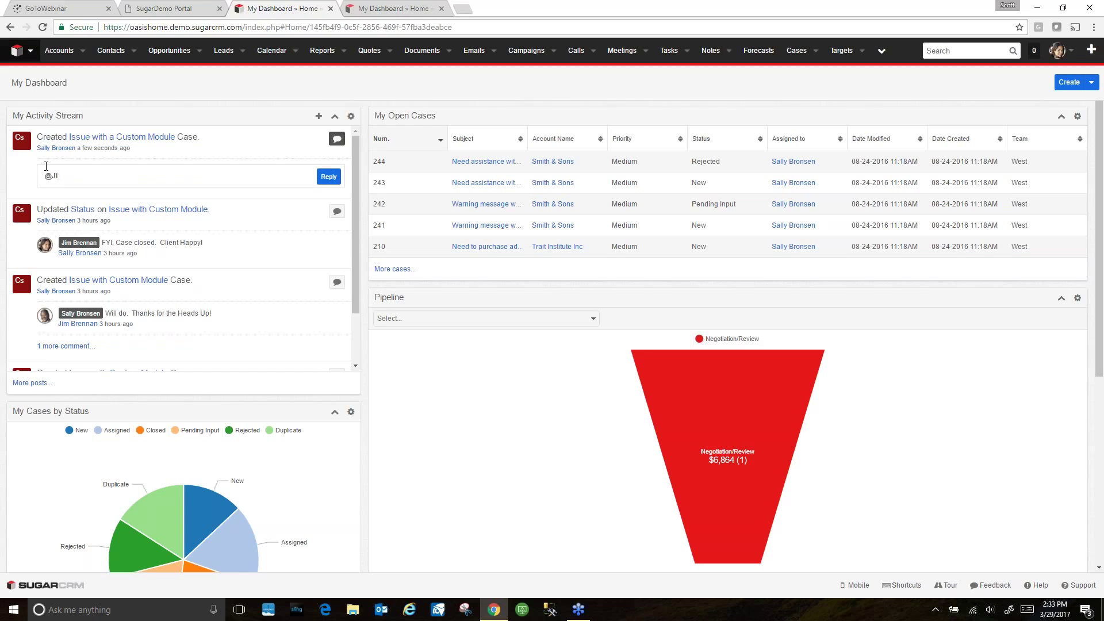
{"action": "left_click", "coordinate": [71, 200]}
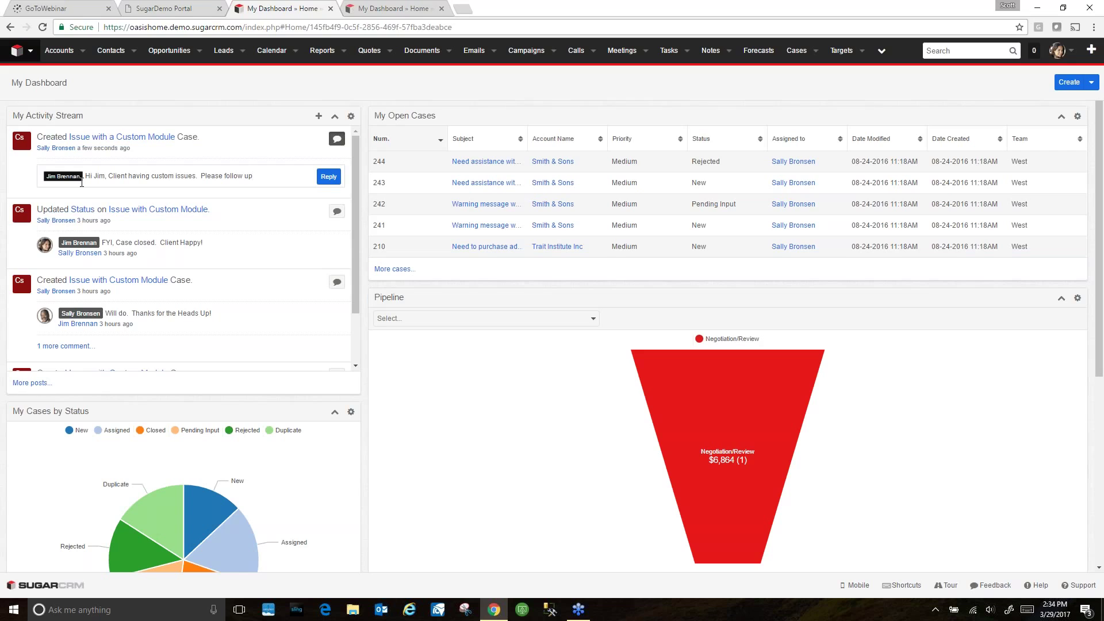
{"action": "type", "text": "Thanks!"}
{"action": "left_click", "coordinate": [328, 177]}
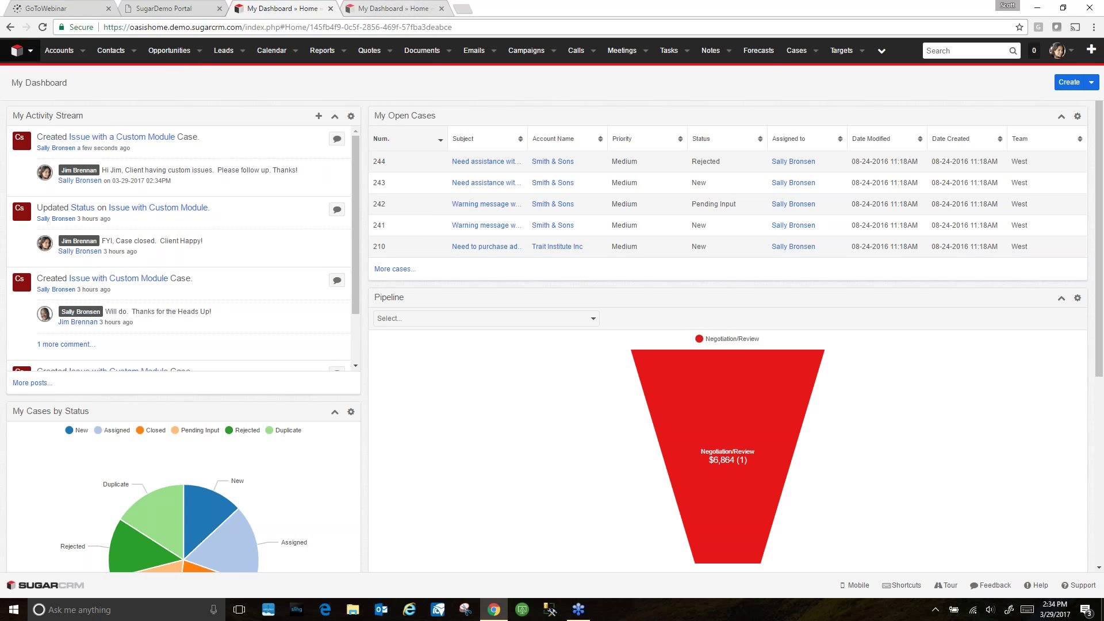
Log in as the VP Sales from the SugarDemo Portal and close the two older dashboard tabs.
{"action": "left_click", "coordinate": [170, 10]}
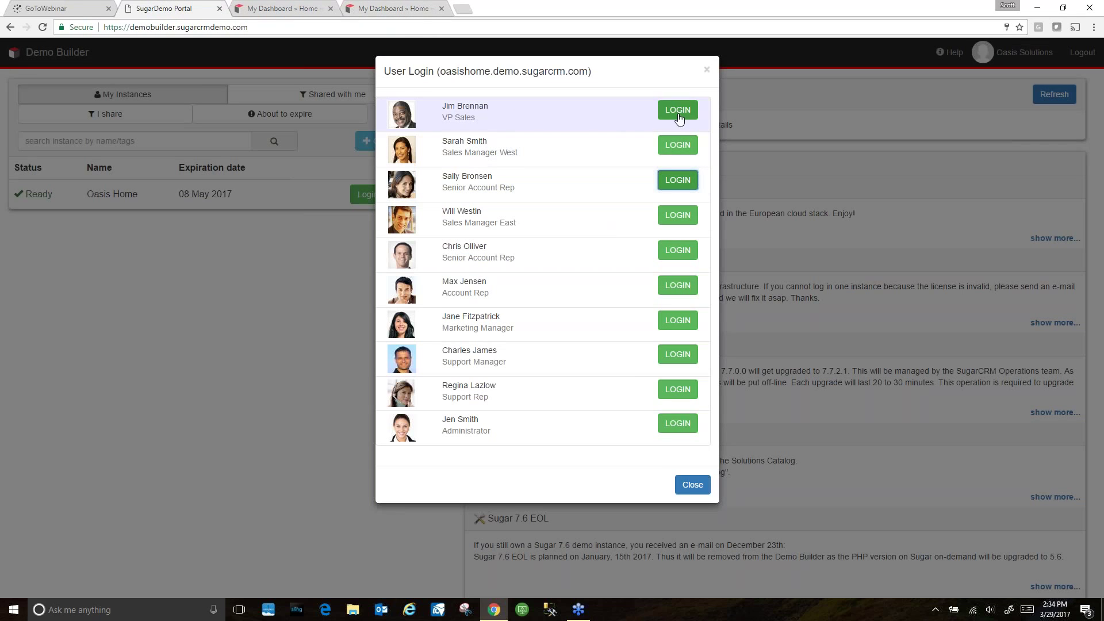
{"action": "left_click", "coordinate": [674, 114]}
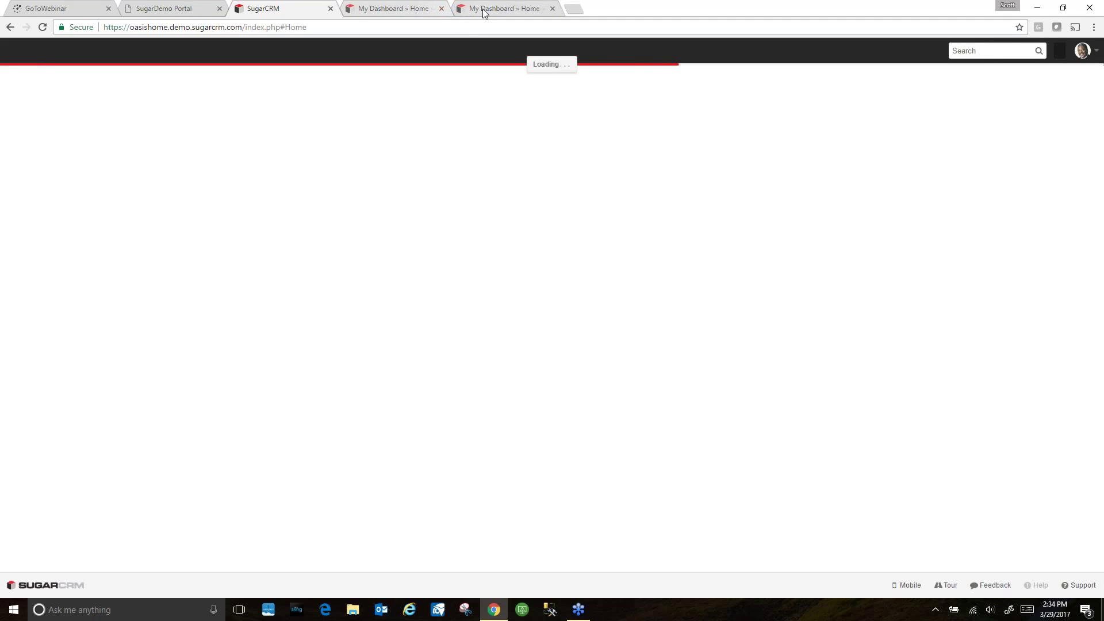
{"action": "left_click", "coordinate": [552, 9]}
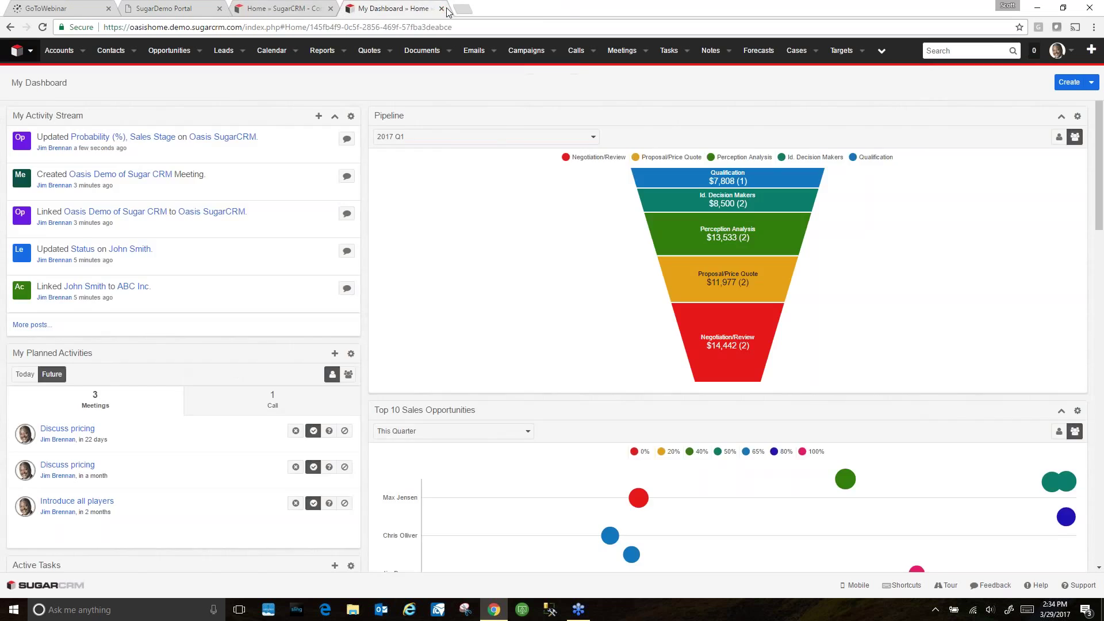
{"action": "left_click", "coordinate": [441, 9]}
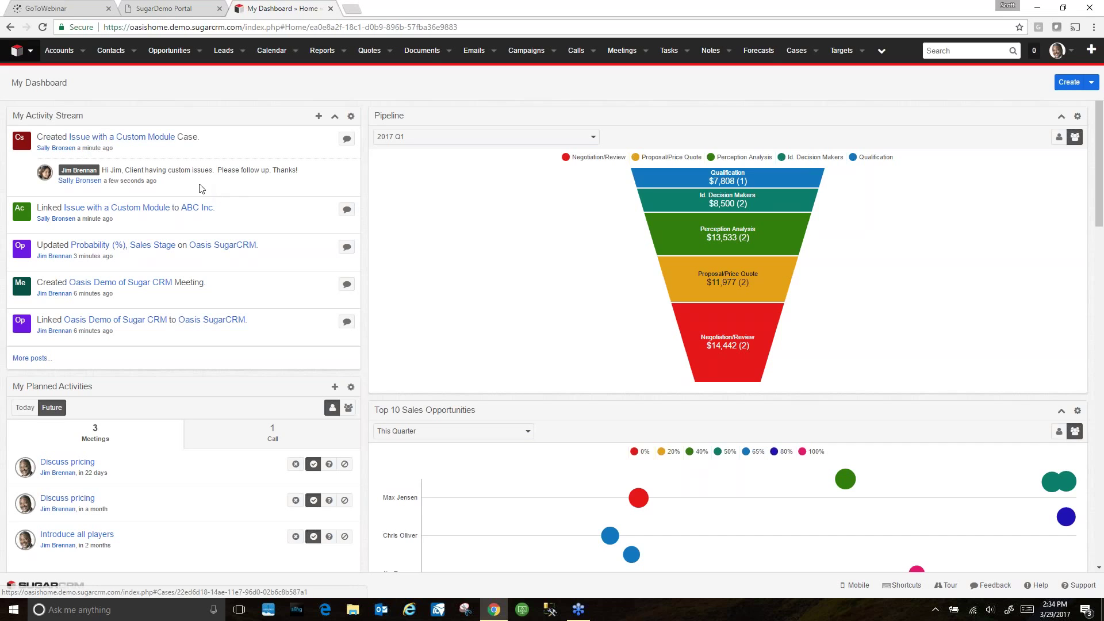
Open the "Issue with a Custom Module" case from the activity stream and review its details and related records.
{"action": "left_click", "coordinate": [111, 142]}
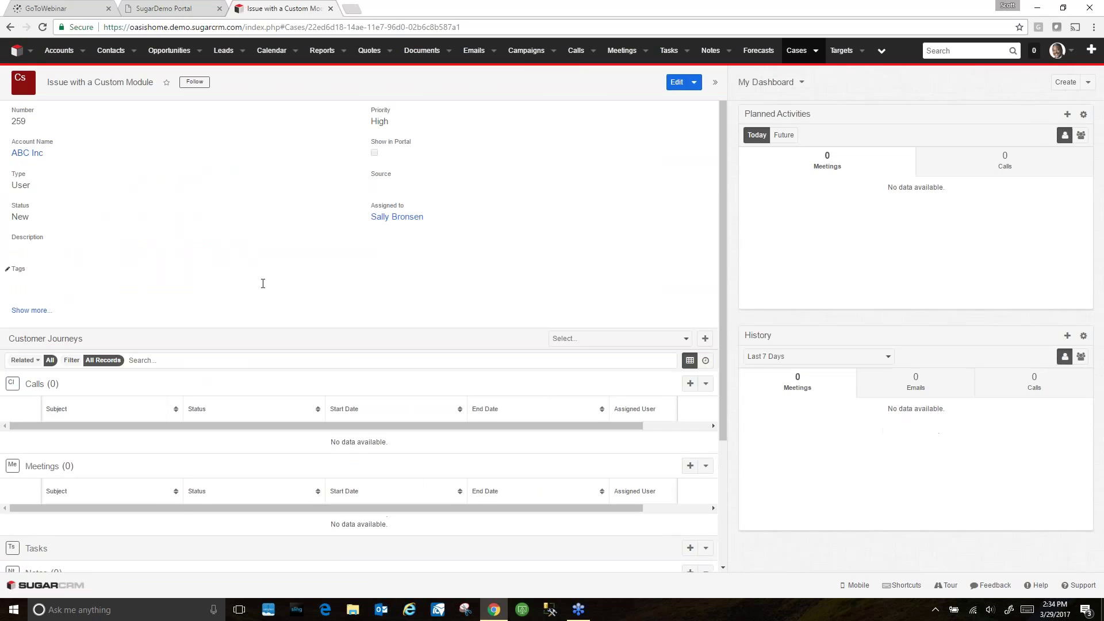
{"action": "scroll", "coordinate": [264, 283], "scroll_direction": "down", "scroll_amount": 2}
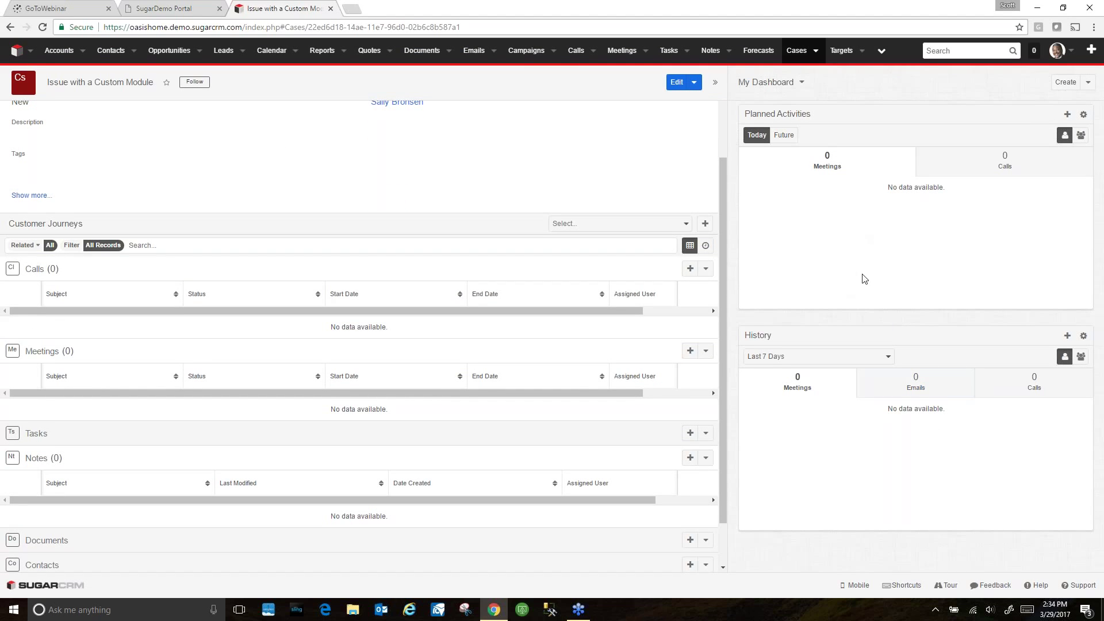
{"action": "scroll", "coordinate": [72, 241], "scroll_direction": "down", "scroll_amount": 1}
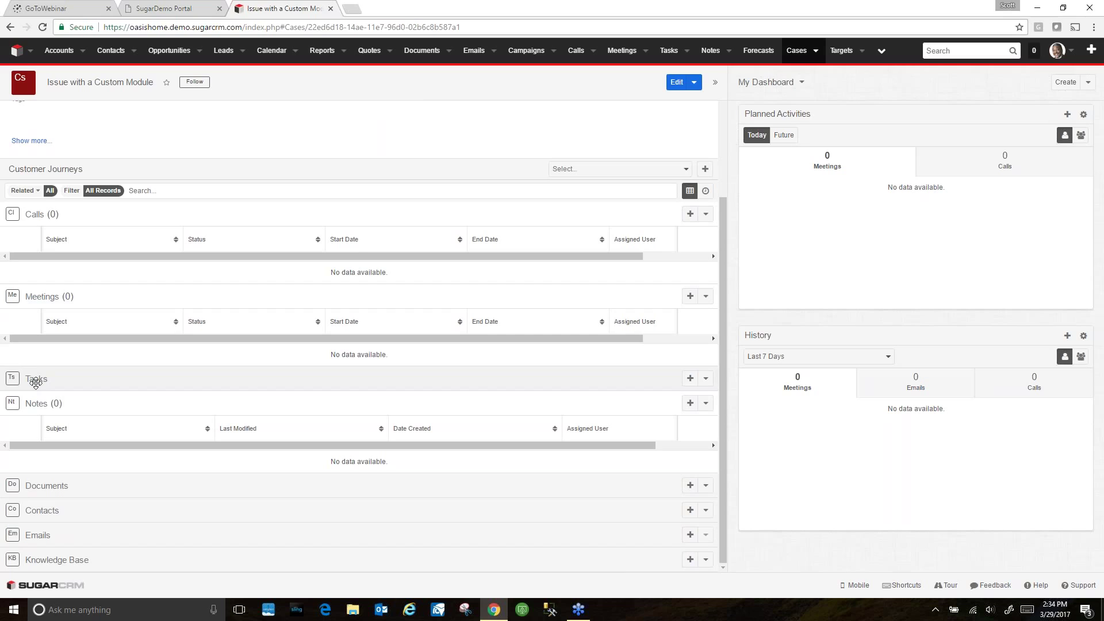
{"action": "scroll", "coordinate": [291, 336], "scroll_direction": "up", "scroll_amount": 3}
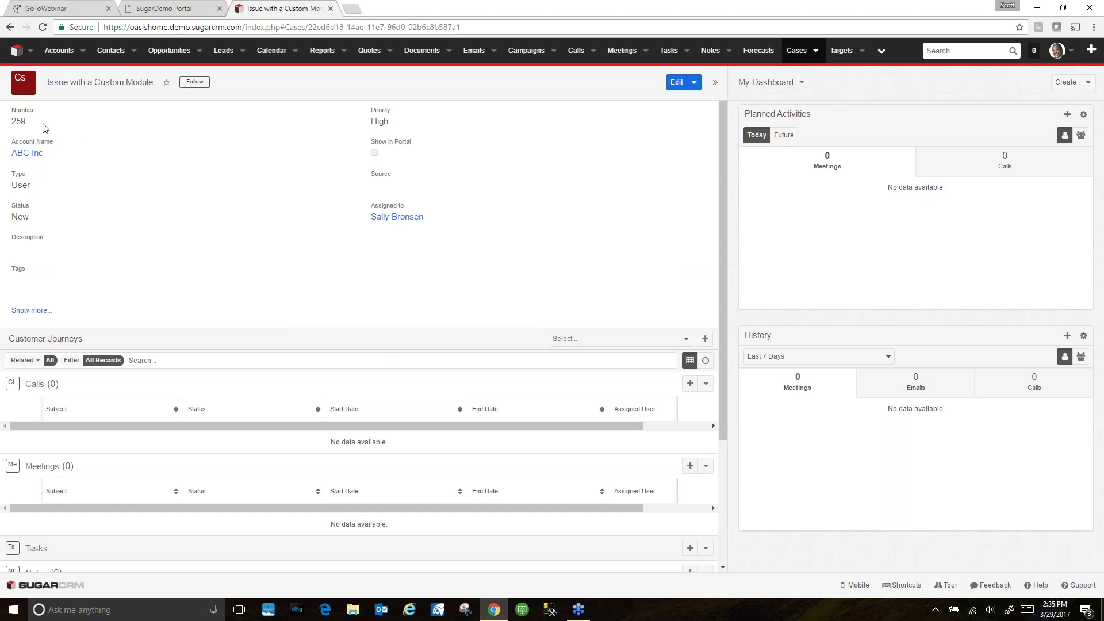
Return to the home dashboard and reply to the case comment, mentioning its author: "Will Do. Thanks for the heads up!".
{"action": "left_click", "coordinate": [14, 52]}
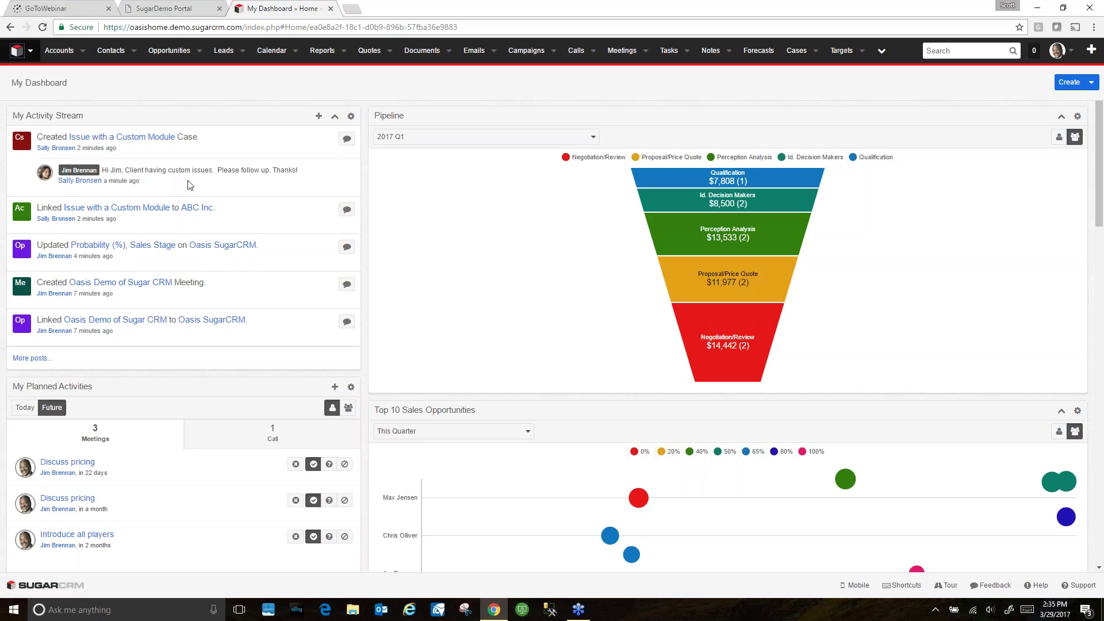
{"action": "left_click", "coordinate": [346, 140]}
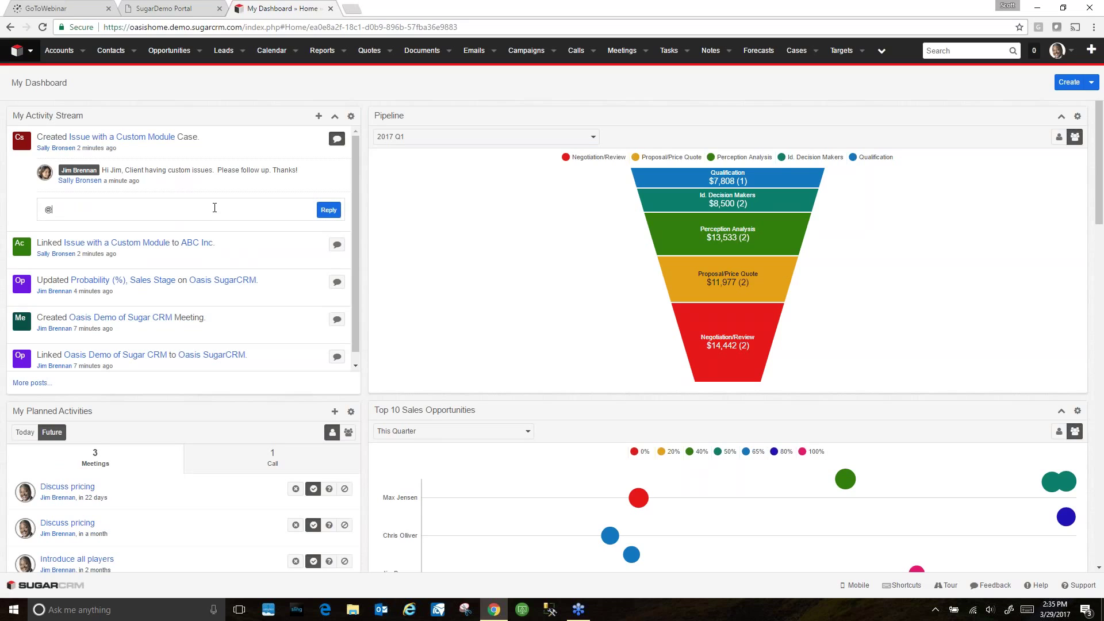
{"action": "type", "text": "@Sall"}
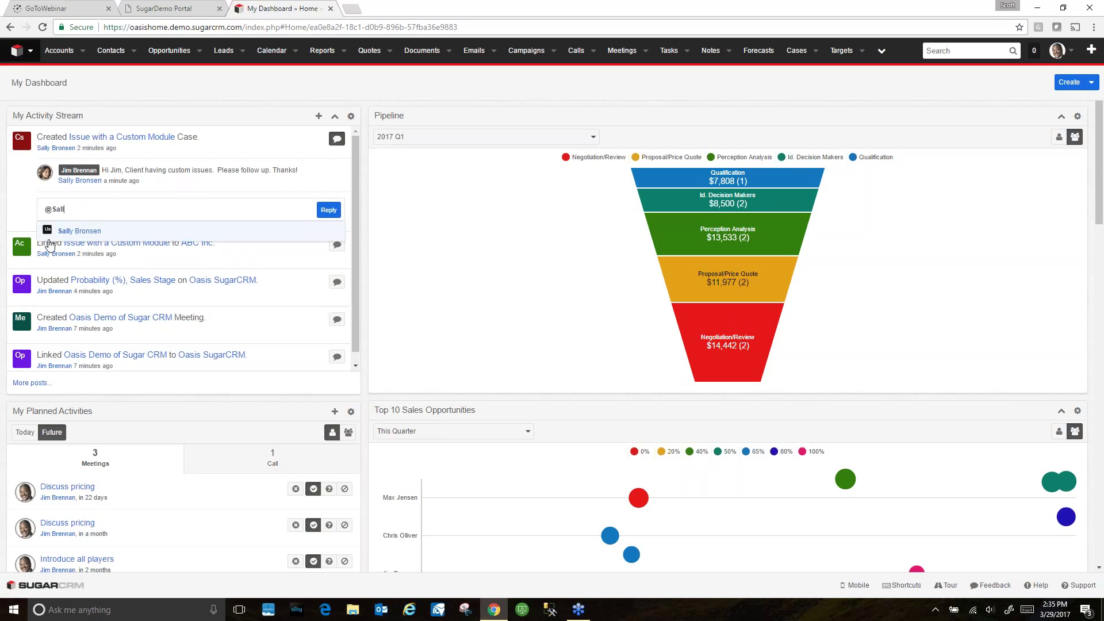
{"action": "left_click", "coordinate": [77, 232]}
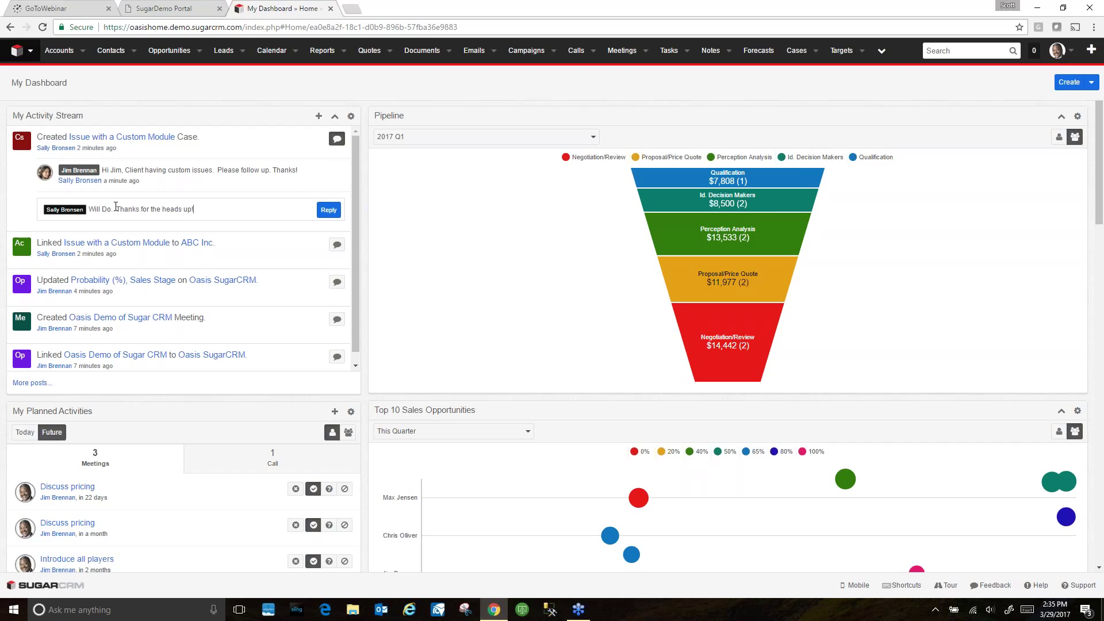
{"action": "left_click", "coordinate": [329, 211]}
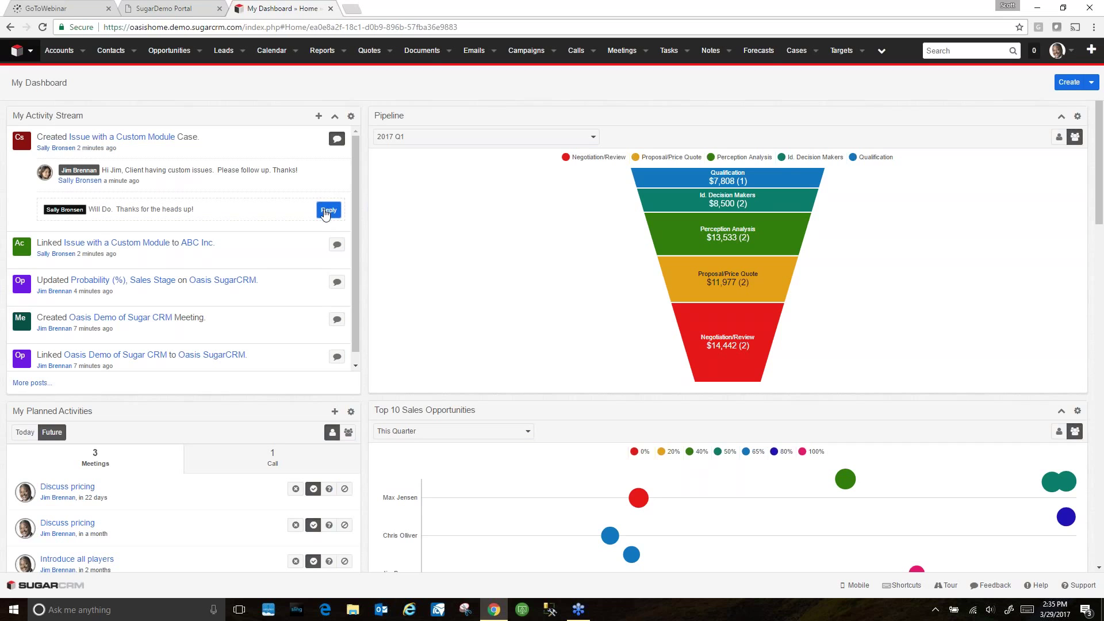
Log in from the SugarDemo Portal as the first Senior Account Rep and open the ABC Inc case from My Open Cases.
{"action": "left_click", "coordinate": [171, 9]}
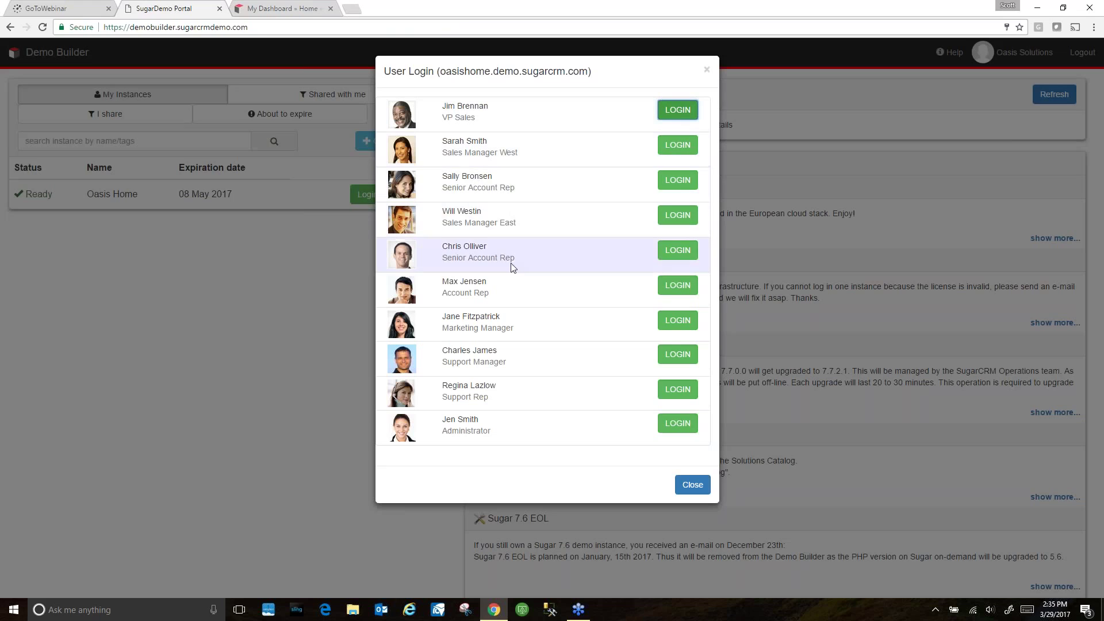
{"action": "left_click", "coordinate": [677, 180]}
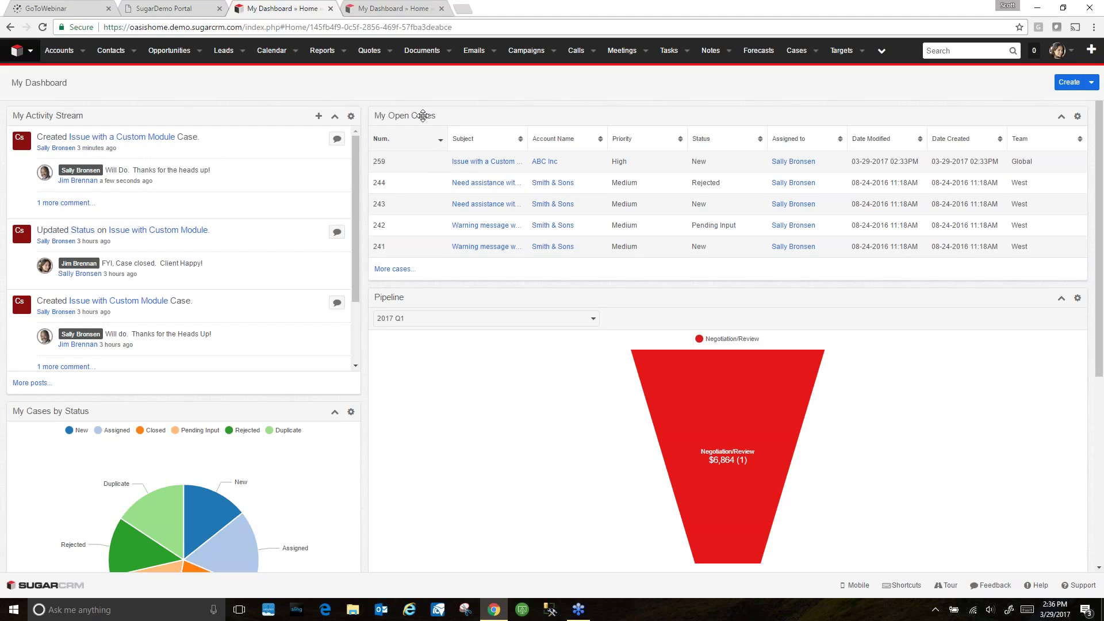
{"action": "left_click", "coordinate": [472, 164]}
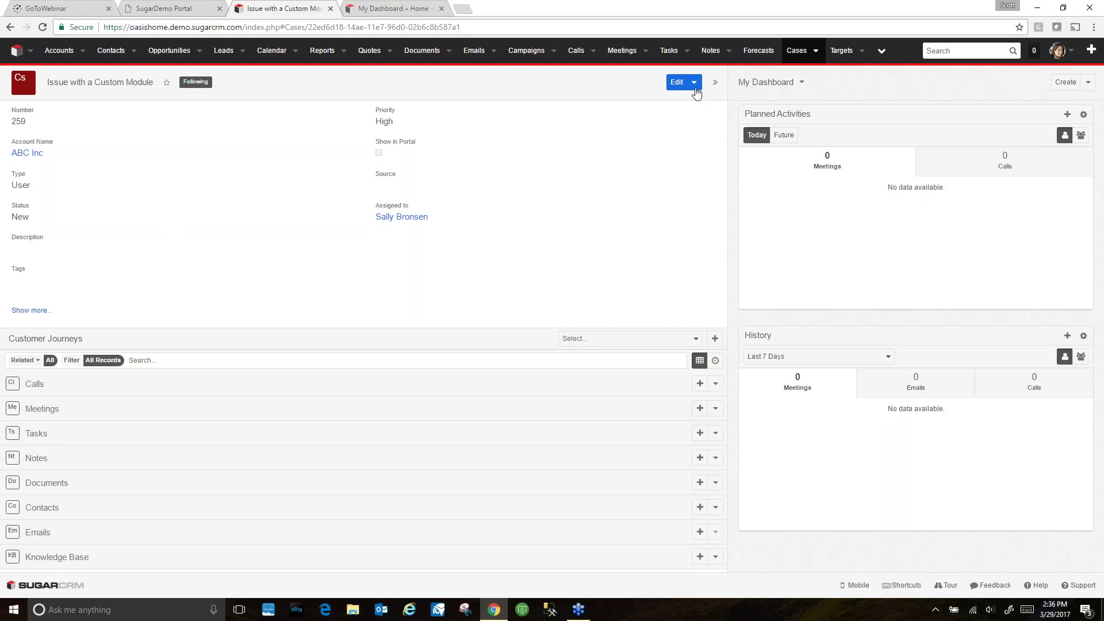
Set the "Issue with a Custom Module" case's status to Closed and save the record.
{"action": "left_click", "coordinate": [677, 82]}
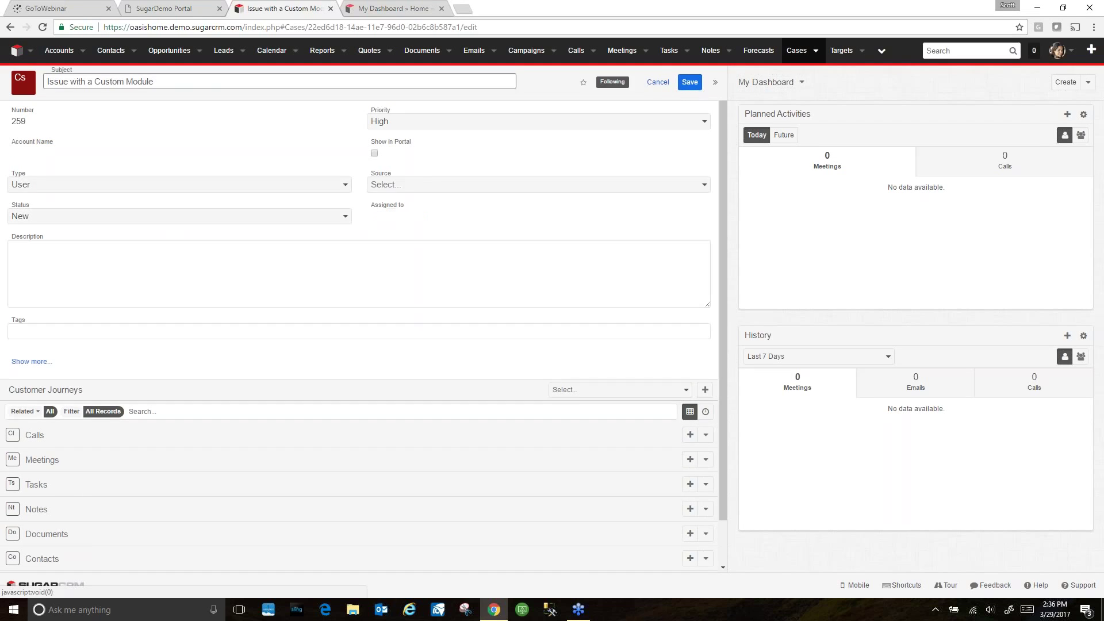
{"action": "left_click", "coordinate": [31, 216]}
{"action": "left_click", "coordinate": [24, 272]}
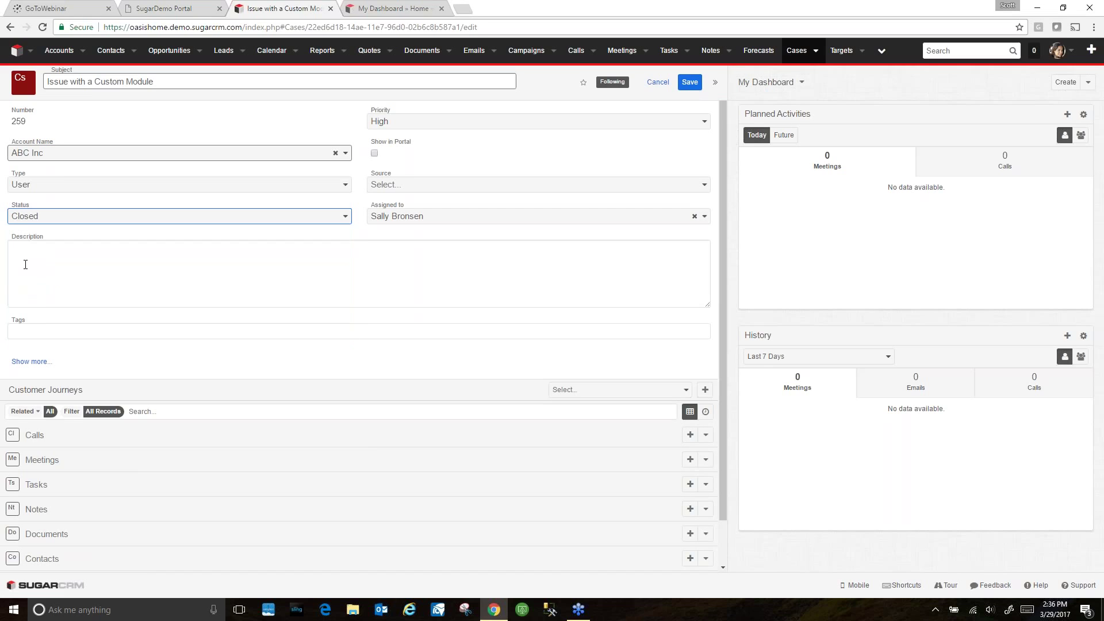
{"action": "left_click", "coordinate": [689, 83]}
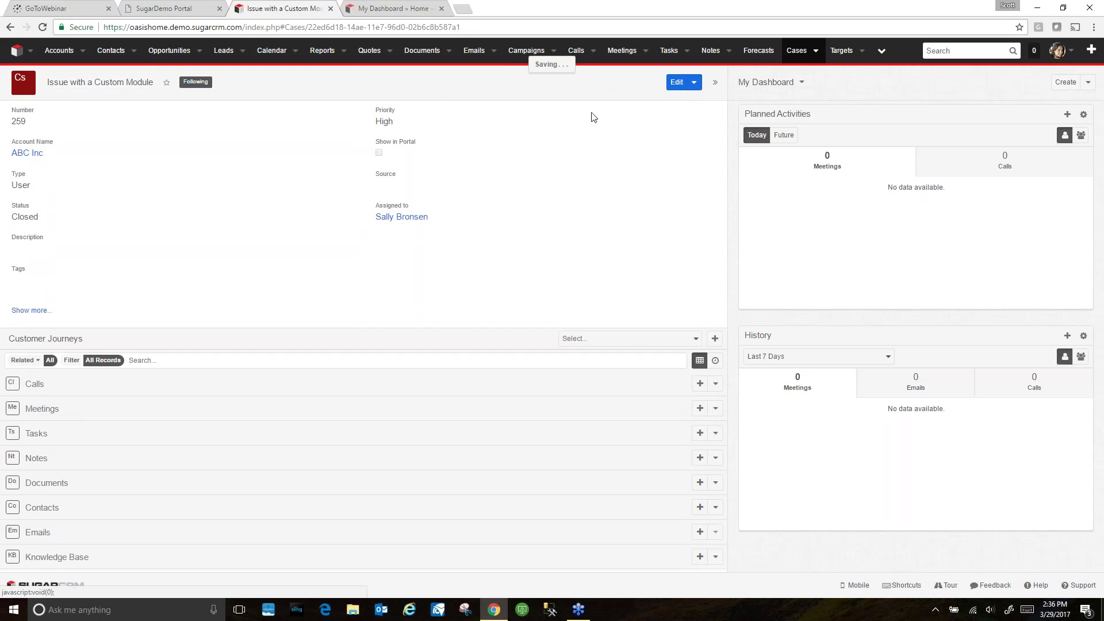
Return to the home dashboard and reply to the "Issue with a Custom Module" status update, mentioning the VP Sales: "Case Closed. Thanks!".
{"action": "left_click", "coordinate": [17, 50]}
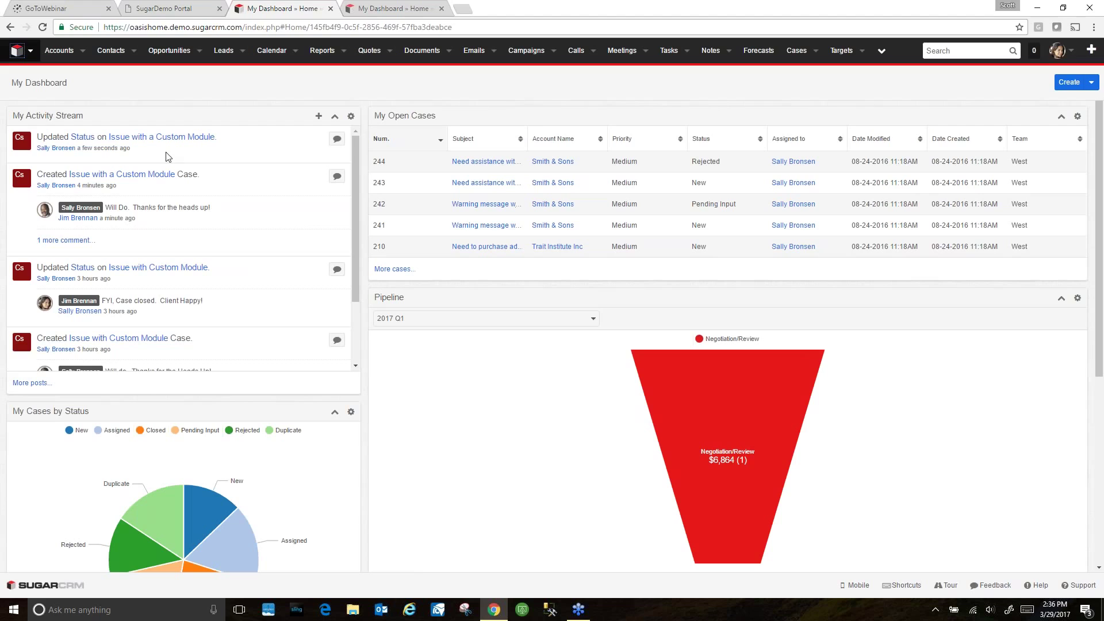
{"action": "left_click", "coordinate": [337, 139]}
{"action": "left_click", "coordinate": [74, 179]}
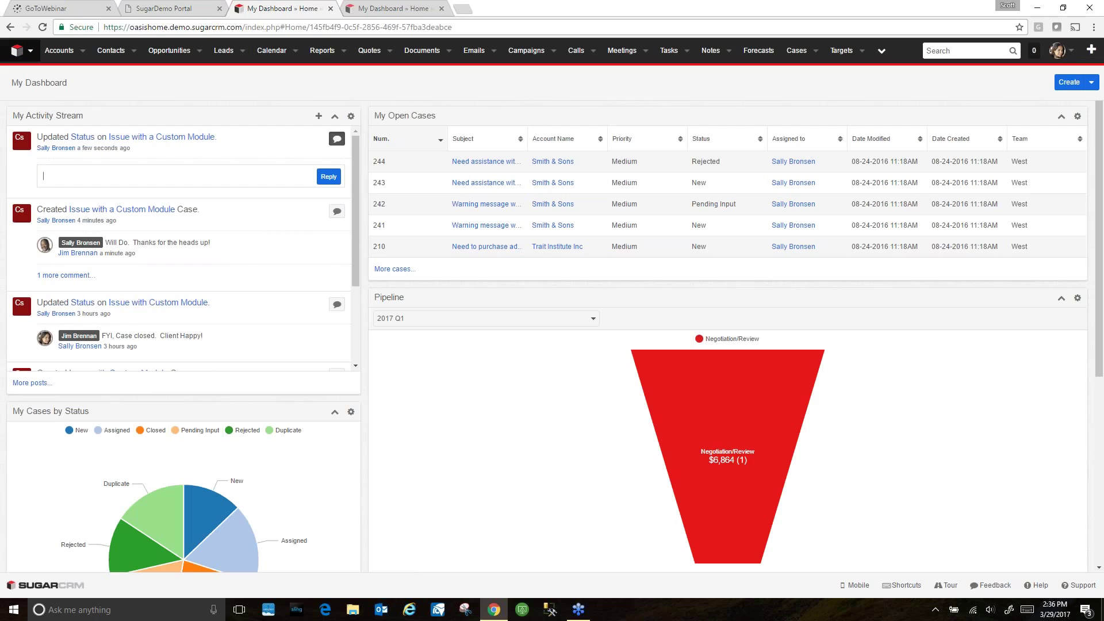
{"action": "type", "text": "@Jim"}
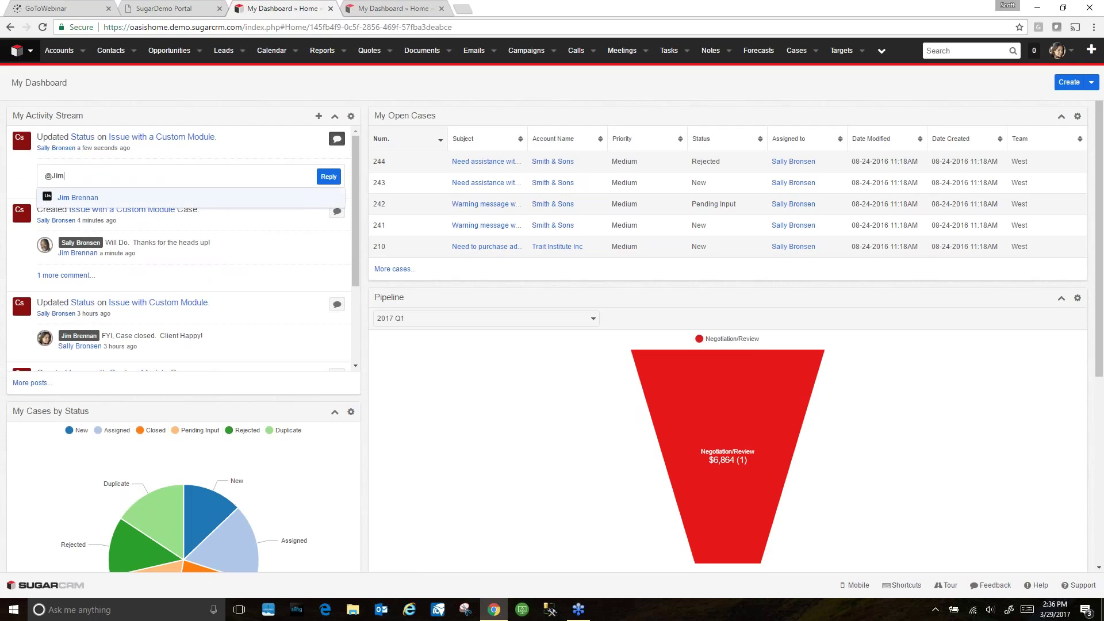
{"action": "left_click", "coordinate": [74, 198]}
{"action": "type", "text": "Case Closed"}
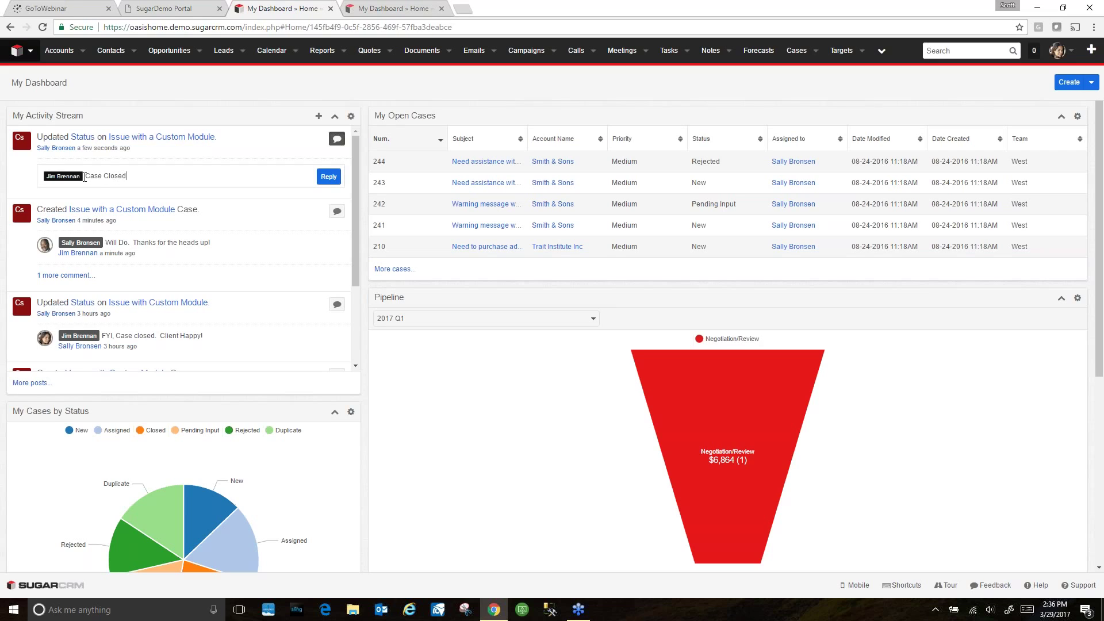
{"action": "type", "text": ".  Thanks!"}
{"action": "left_click", "coordinate": [329, 176]}
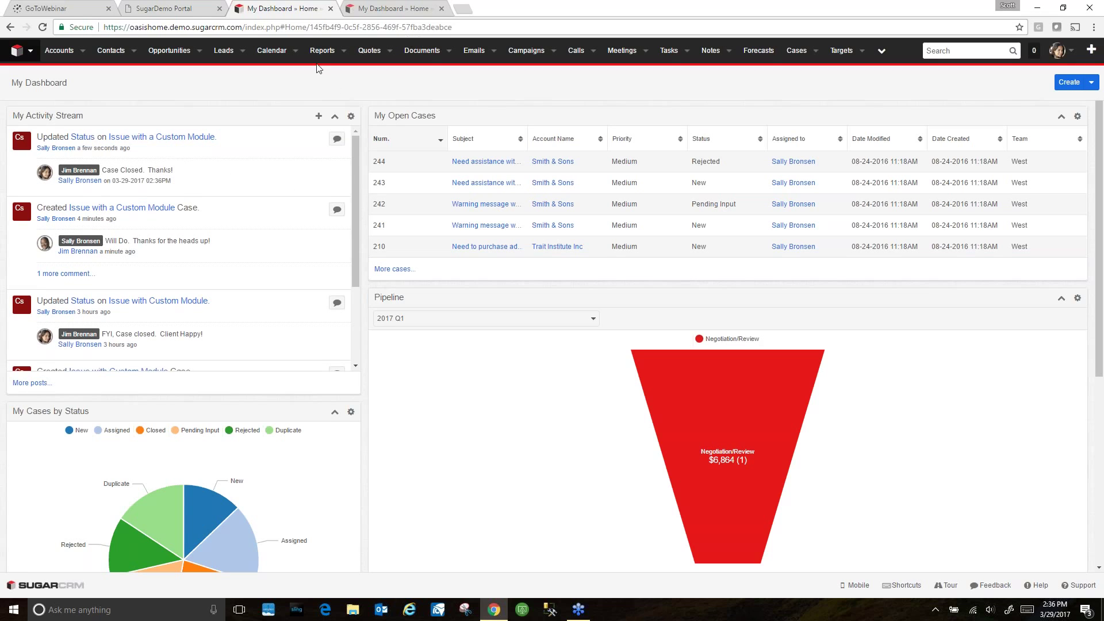
Log in from the SugarDemo Portal as the VP Sales and open the Reports module.
{"action": "left_click", "coordinate": [172, 8]}
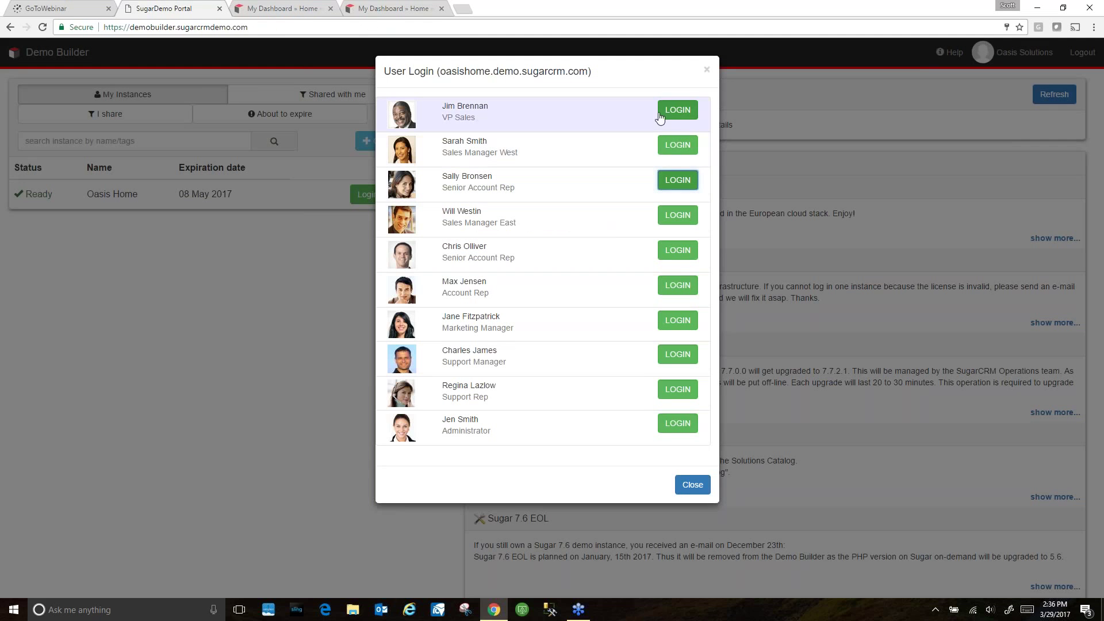
{"action": "left_click", "coordinate": [677, 110]}
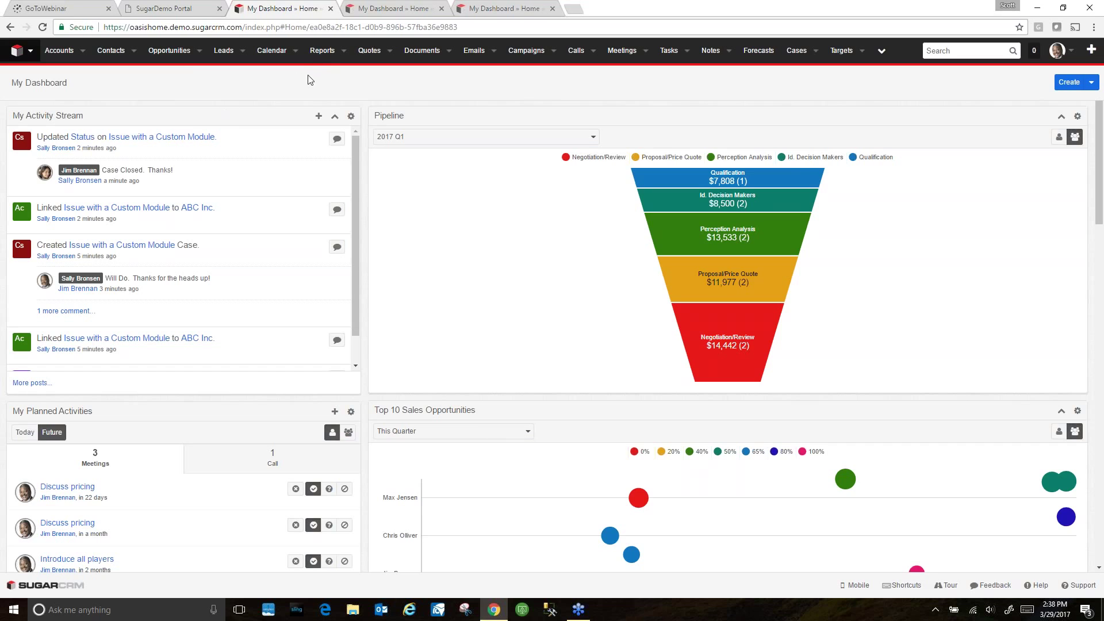
{"action": "left_click", "coordinate": [321, 50]}
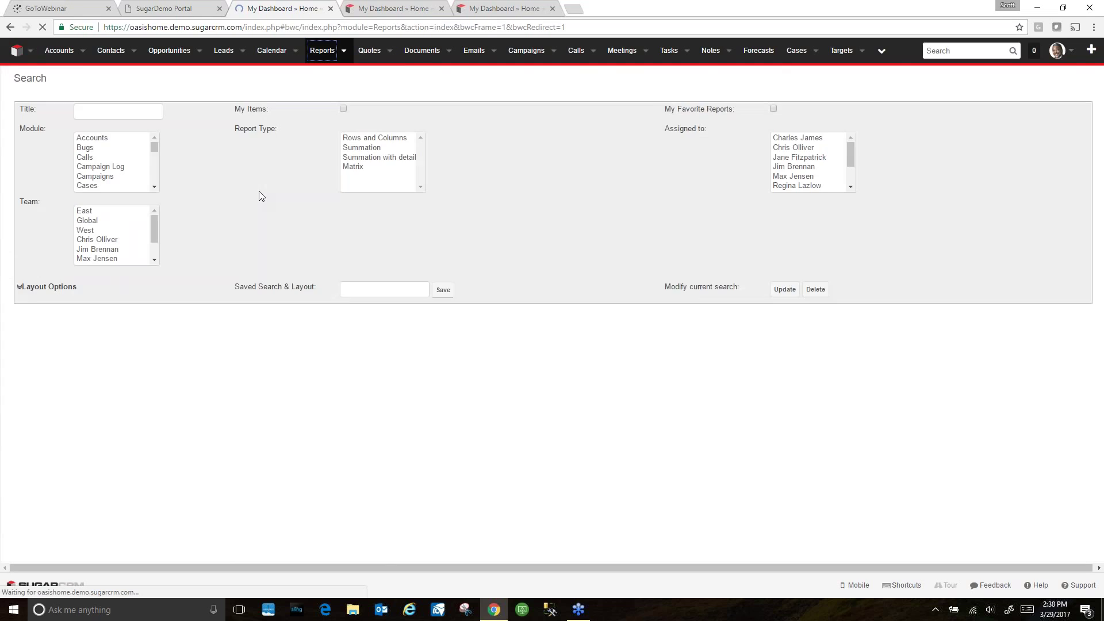
Examine the list of available reports with their modules and report types.
{"action": "scroll", "coordinate": [330, 417], "scroll_direction": "down", "scroll_amount": 2}
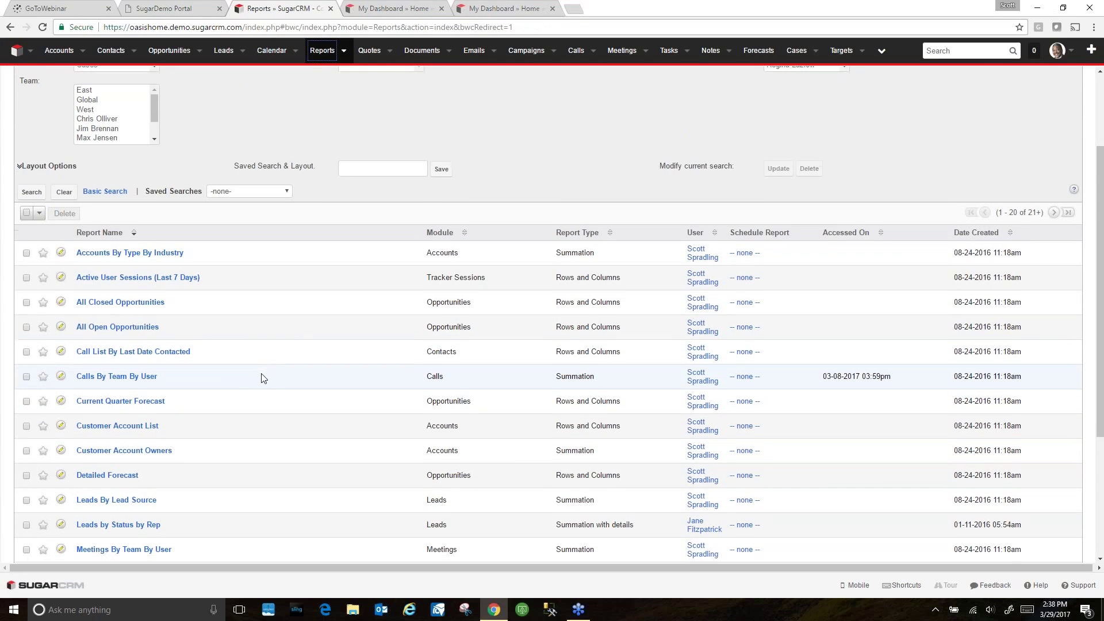
{"action": "scroll", "coordinate": [262, 377], "scroll_direction": "down", "scroll_amount": 4}
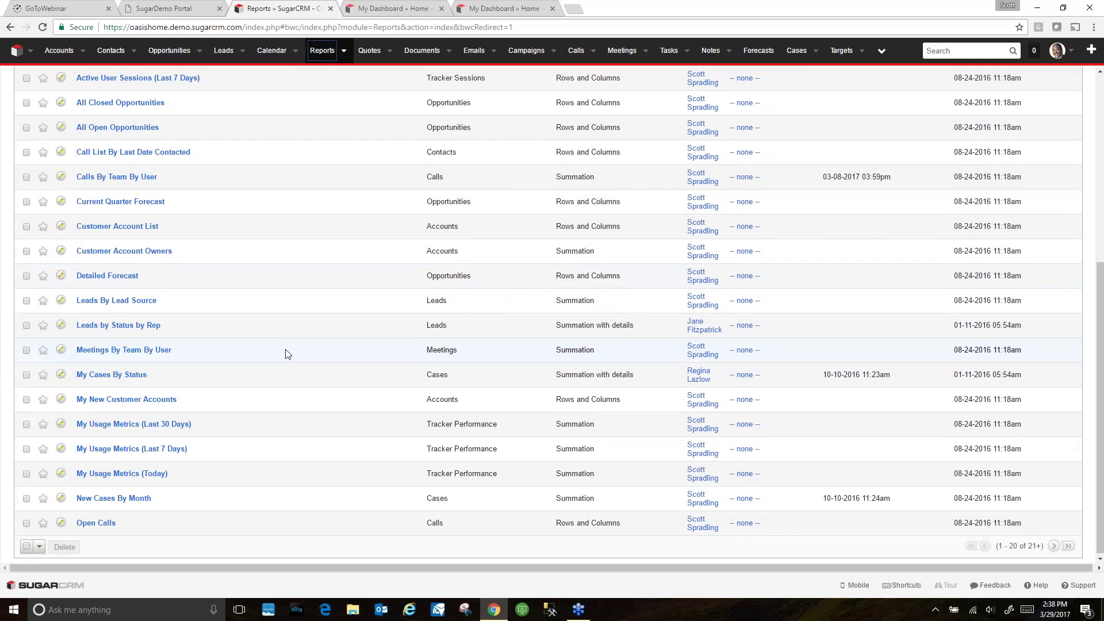
{"action": "scroll", "coordinate": [287, 354], "scroll_direction": "up", "scroll_amount": 2}
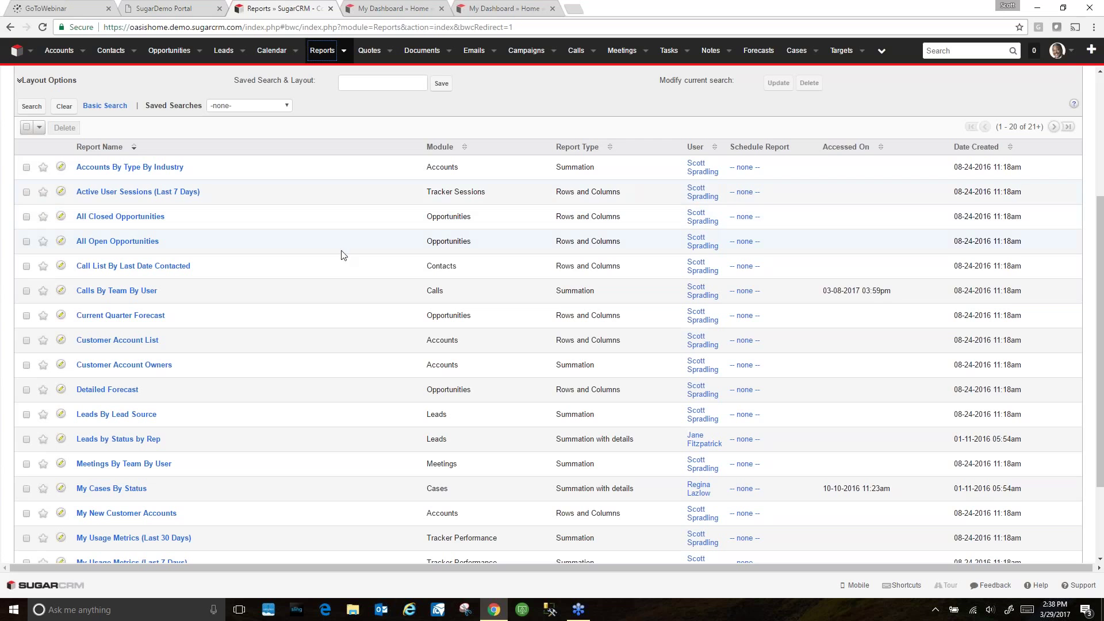
{"action": "scroll", "coordinate": [340, 337], "scroll_direction": "down", "scroll_amount": 2}
{"action": "scroll", "coordinate": [347, 336], "scroll_direction": "up", "scroll_amount": 3}
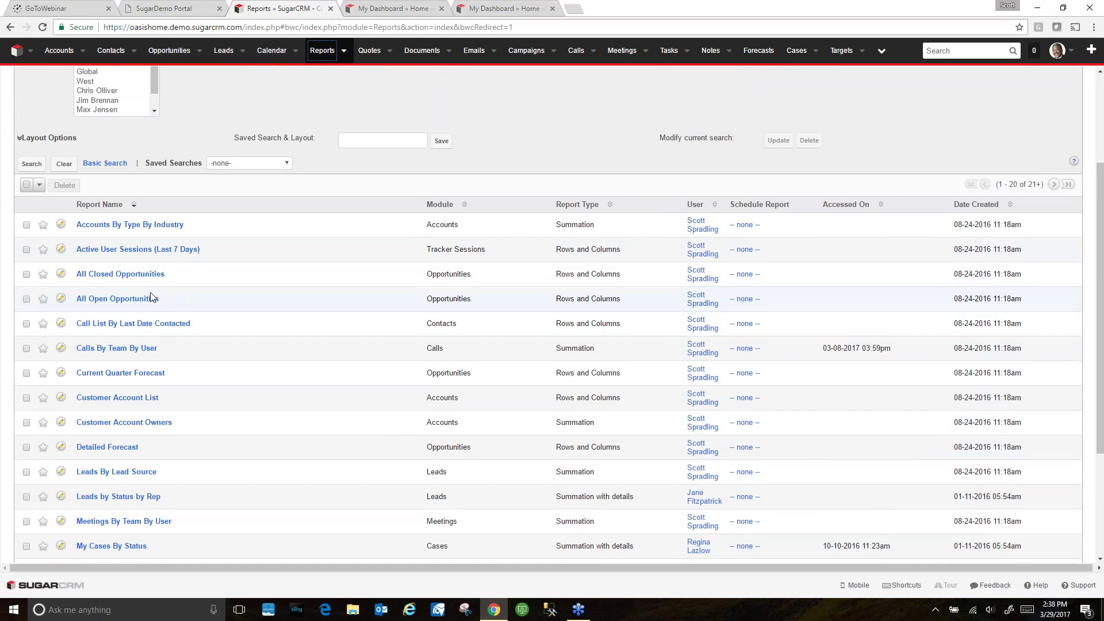
{"action": "scroll", "coordinate": [144, 287], "scroll_direction": "up", "scroll_amount": 3}
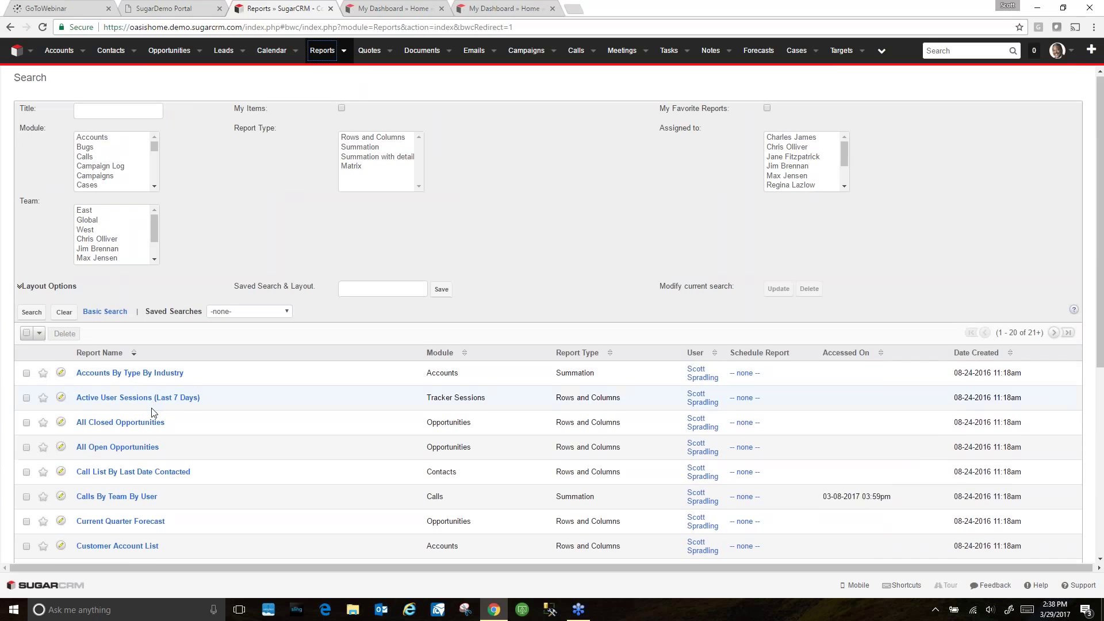
{"action": "scroll", "coordinate": [123, 191], "scroll_direction": "down", "scroll_amount": 1}
{"action": "scroll", "coordinate": [121, 192], "scroll_direction": "up", "scroll_amount": 1}
Filter the report list by the Accounts module.
{"action": "left_click", "coordinate": [99, 138]}
{"action": "left_click", "coordinate": [31, 313]}
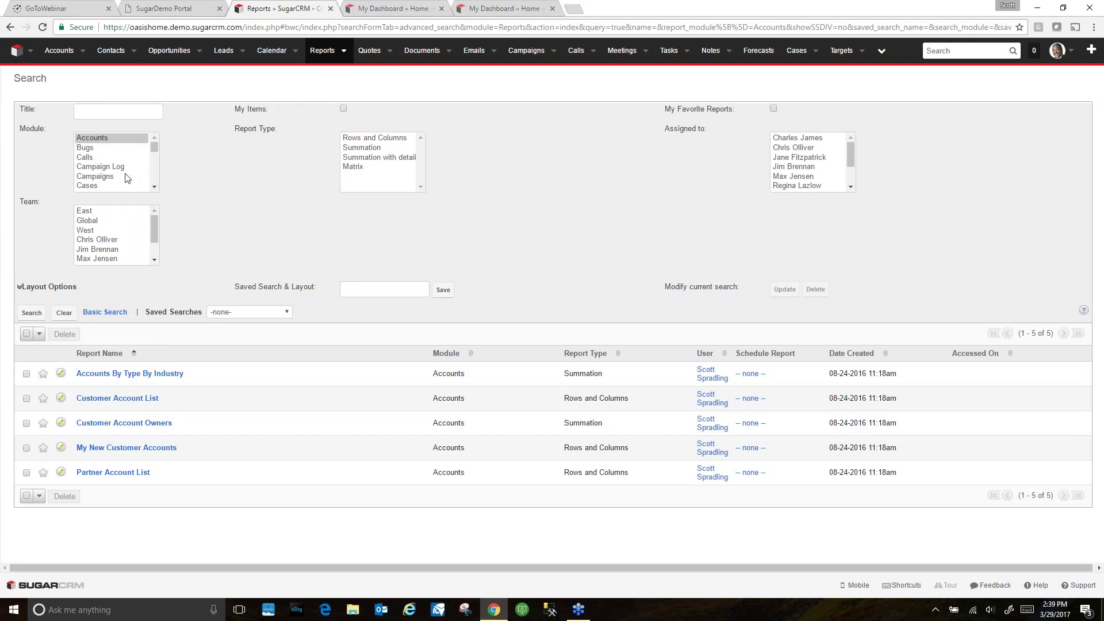
{"action": "left_click", "coordinate": [32, 312]}
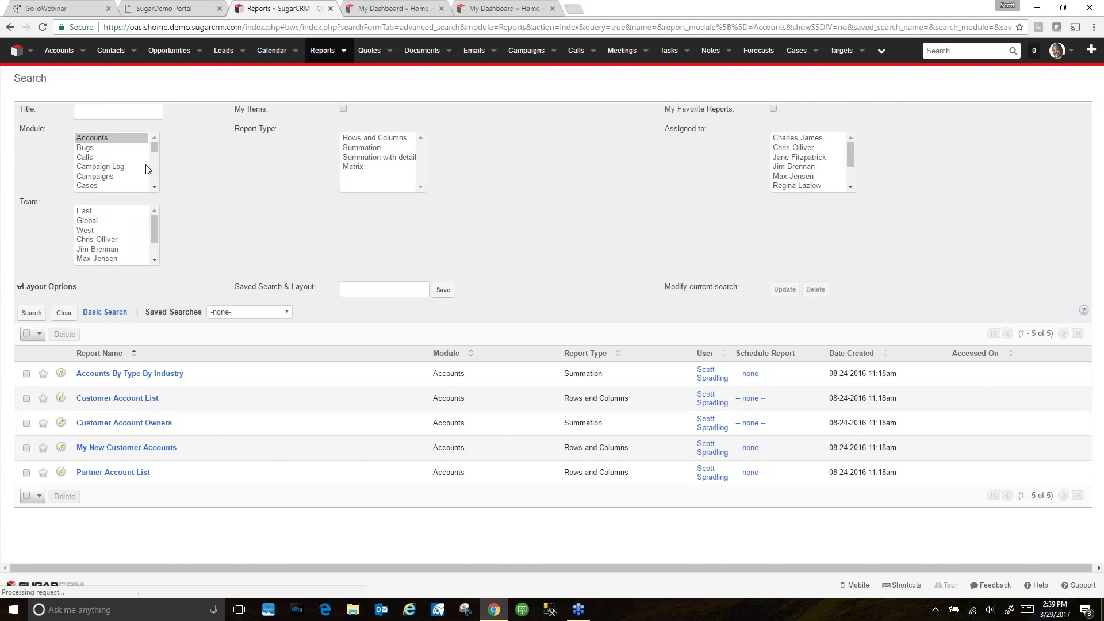
Filter the report list by the Cases module and open the "Open Cases By Priority By User" report.
{"action": "left_click", "coordinate": [89, 186]}
{"action": "left_click", "coordinate": [31, 313]}
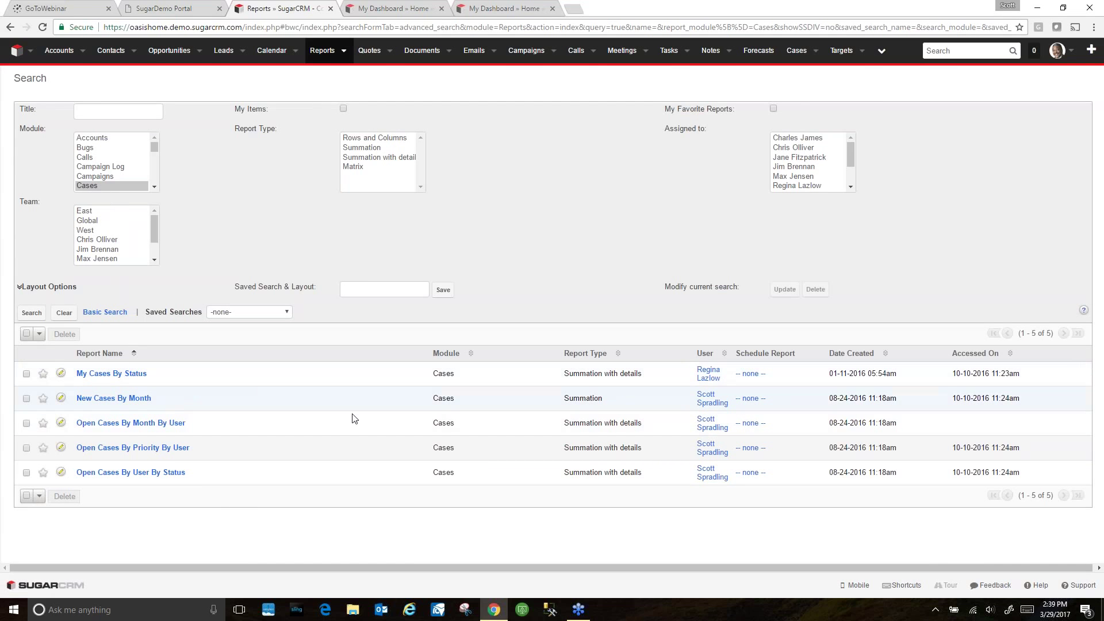
{"action": "left_click", "coordinate": [109, 452]}
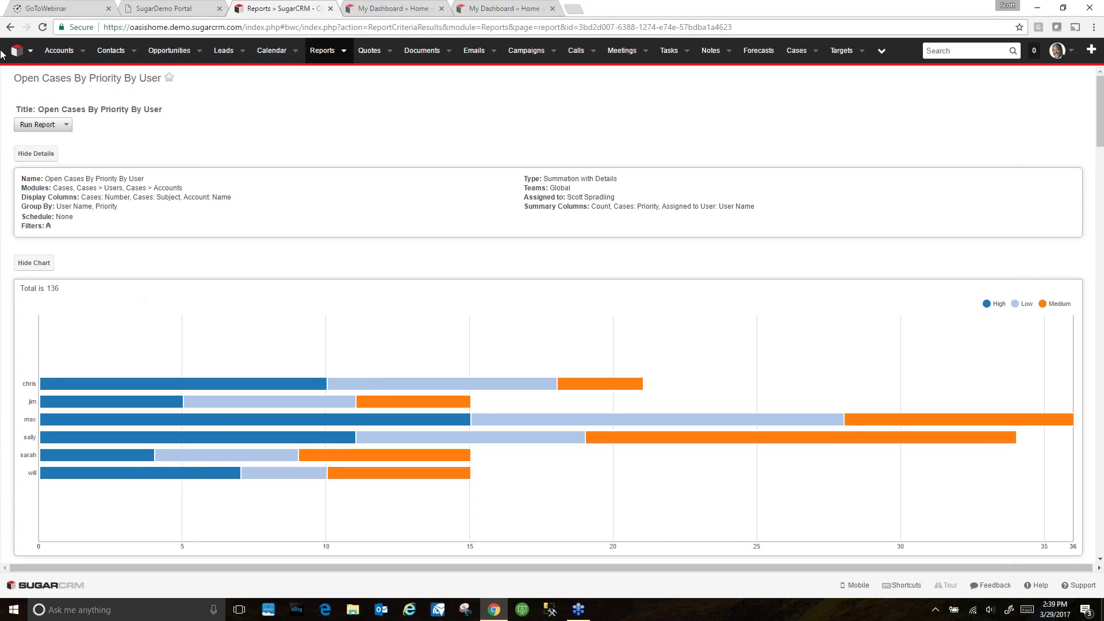
Examine the report's chart of case priorities per user and the grouped case details below it.
{"action": "mouse_move", "coordinate": [153, 401]}
{"action": "scroll", "coordinate": [91, 394], "scroll_direction": "down", "scroll_amount": 2}
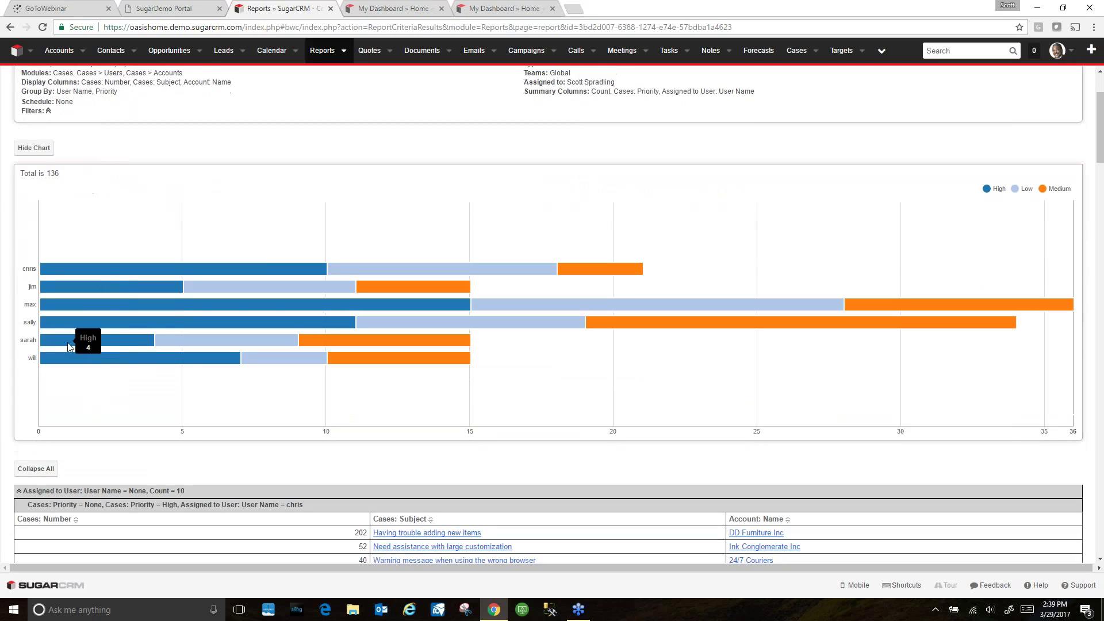
{"action": "scroll", "coordinate": [68, 342], "scroll_direction": "up", "scroll_amount": 2}
{"action": "scroll", "coordinate": [138, 385], "scroll_direction": "down", "scroll_amount": 1}
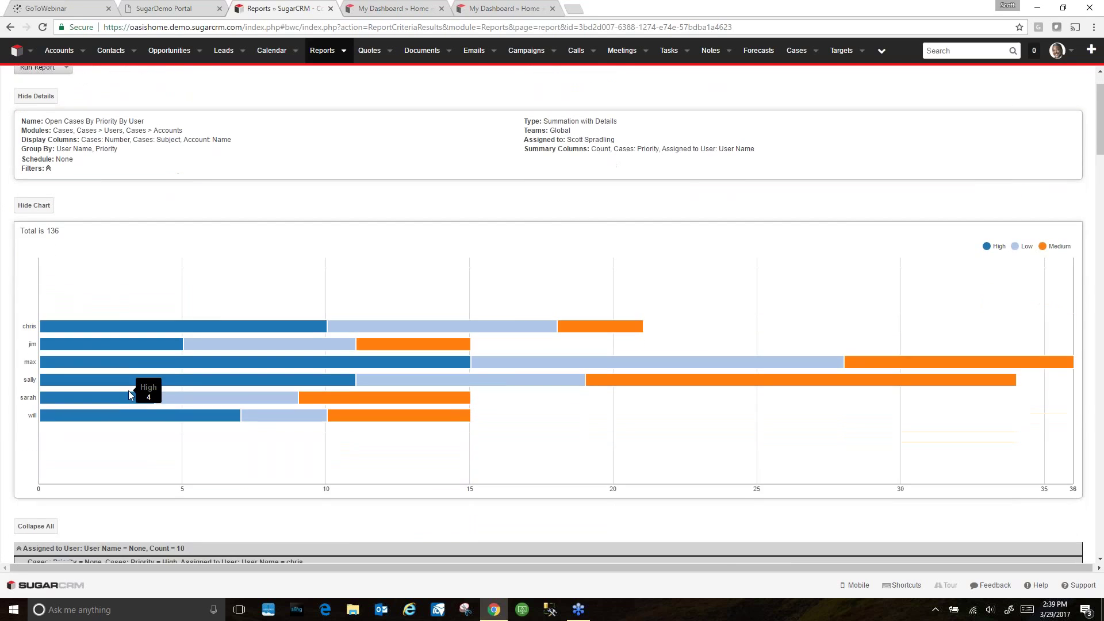
{"action": "scroll", "coordinate": [129, 391], "scroll_direction": "down", "scroll_amount": 4}
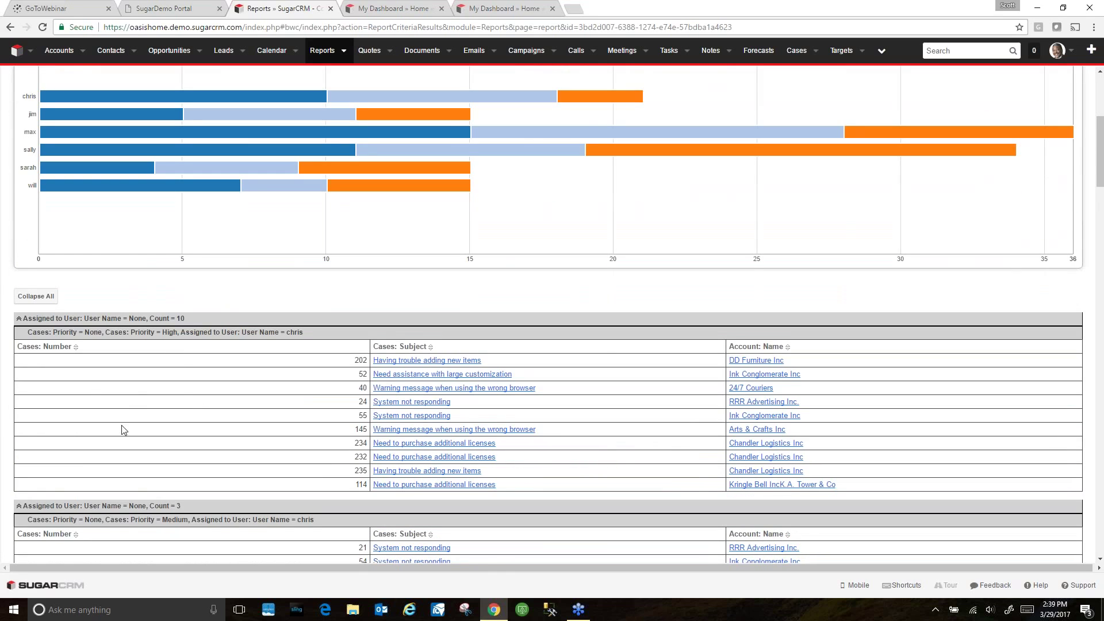
{"action": "scroll", "coordinate": [120, 425], "scroll_direction": "down", "scroll_amount": 2}
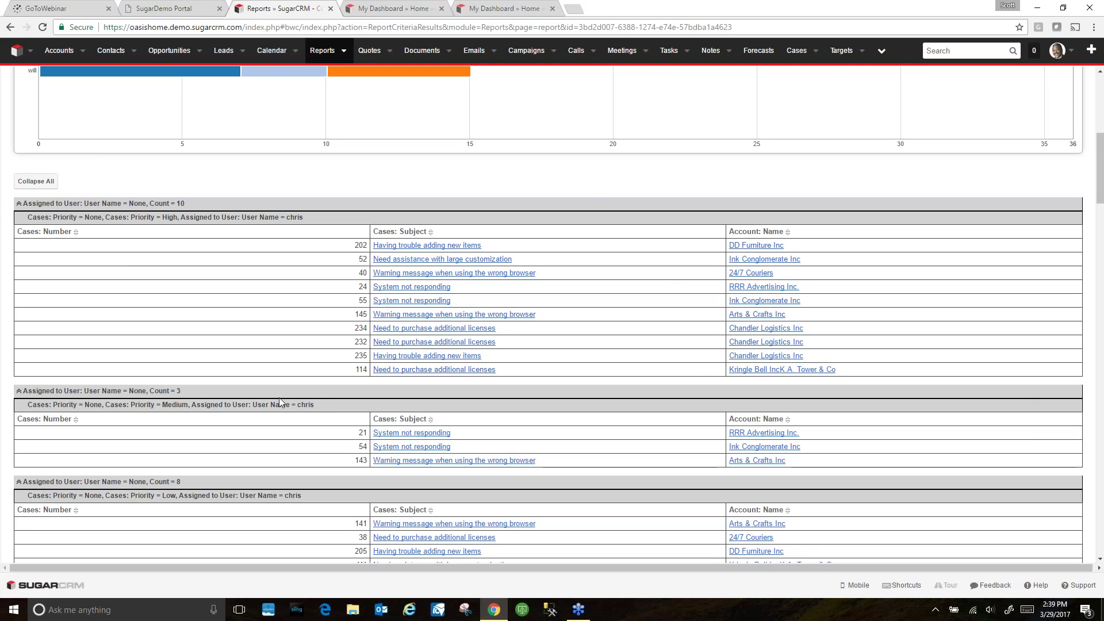
{"action": "scroll", "coordinate": [273, 431], "scroll_direction": "down", "scroll_amount": 4}
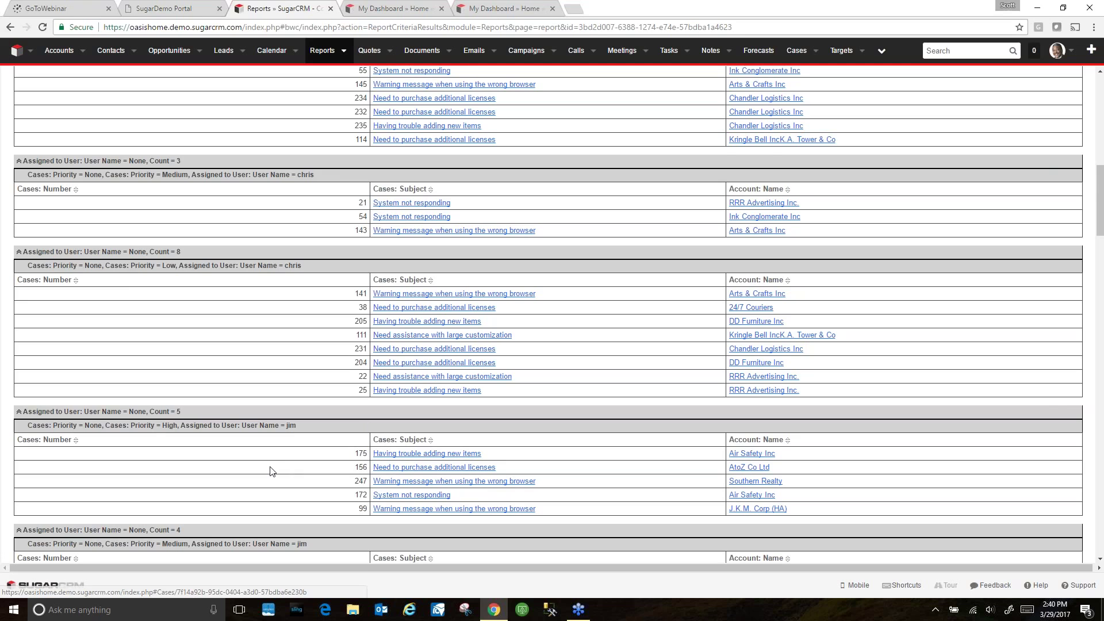
{"action": "scroll", "coordinate": [267, 467], "scroll_direction": "down", "scroll_amount": 6}
{"action": "scroll", "coordinate": [244, 467], "scroll_direction": "up", "scroll_amount": 5}
{"action": "scroll", "coordinate": [244, 469], "scroll_direction": "up", "scroll_amount": 20}
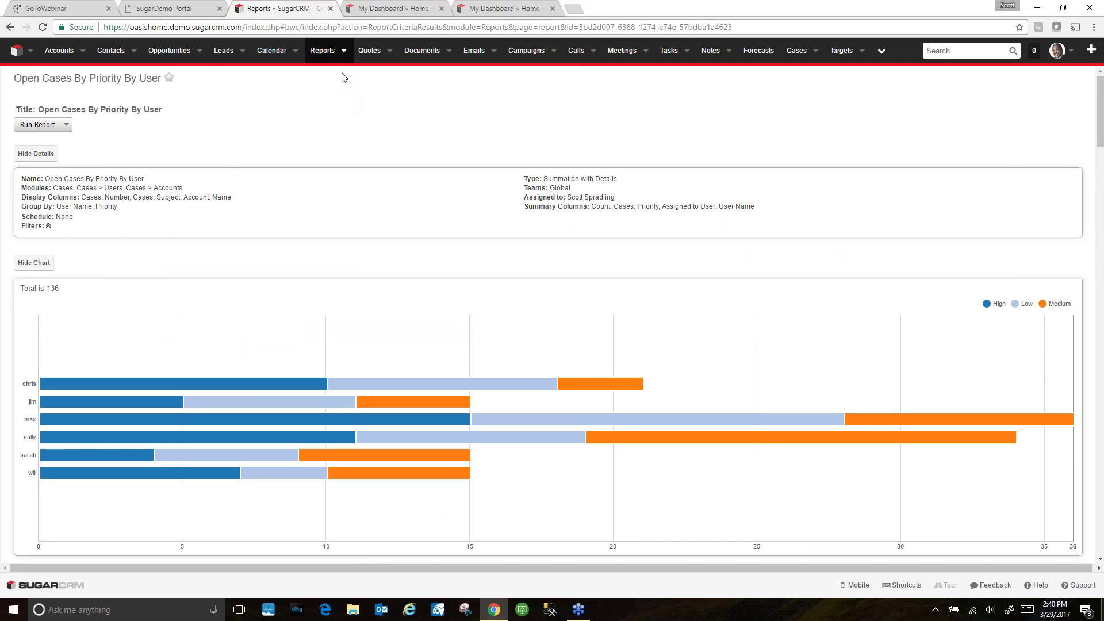
Start a new report to review the report types in the Report Wizard, and return to the home dashboard.
{"action": "left_click", "coordinate": [343, 55]}
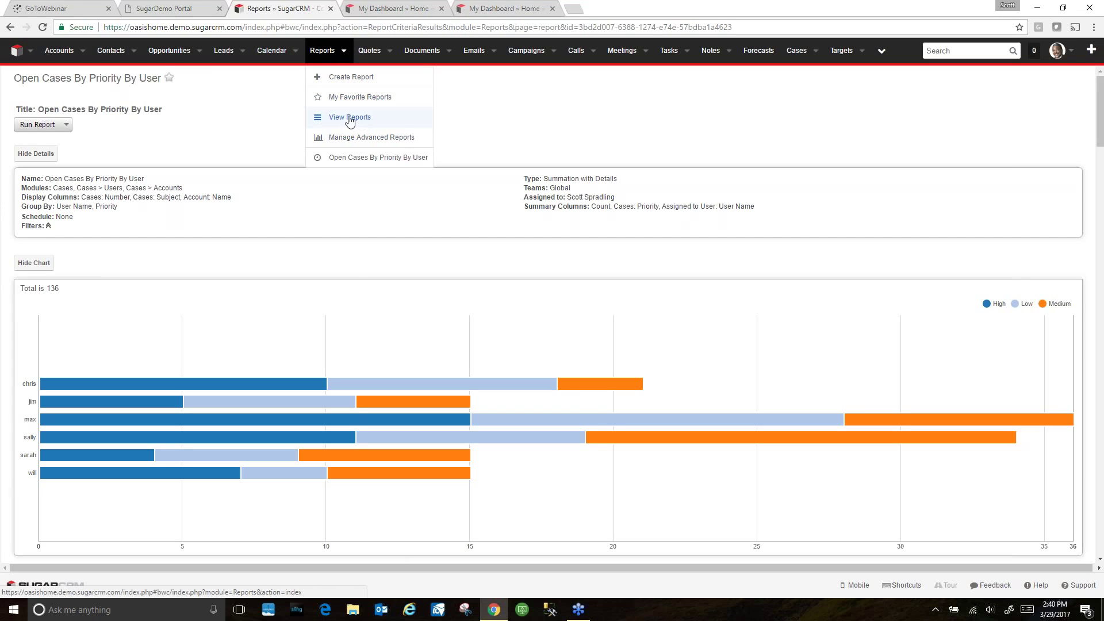
{"action": "left_click", "coordinate": [348, 78]}
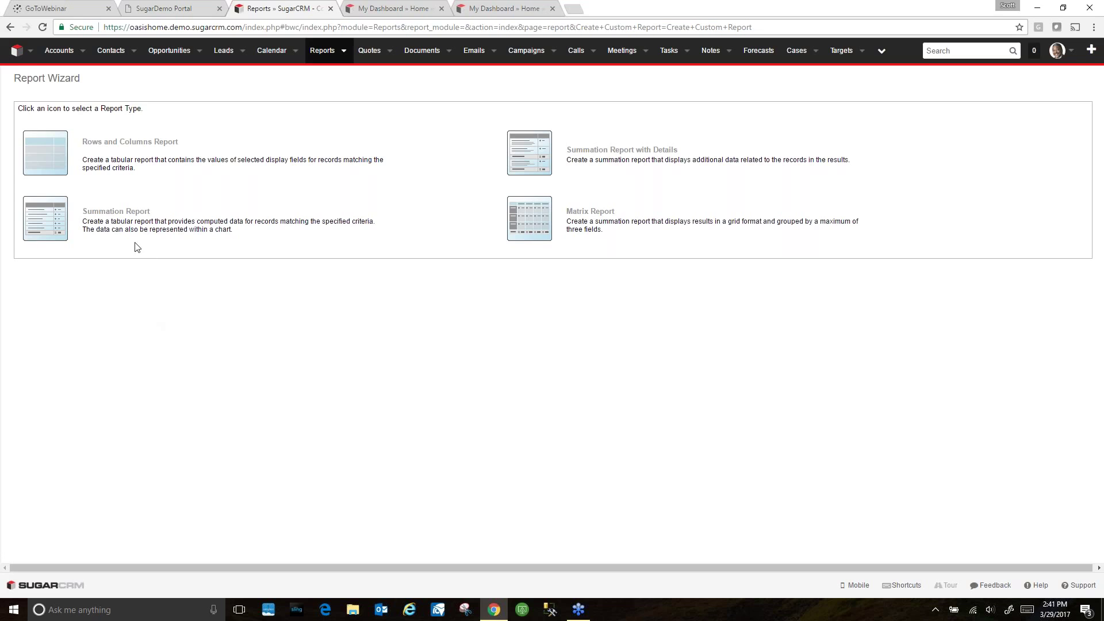
{"action": "left_click", "coordinate": [17, 53]}
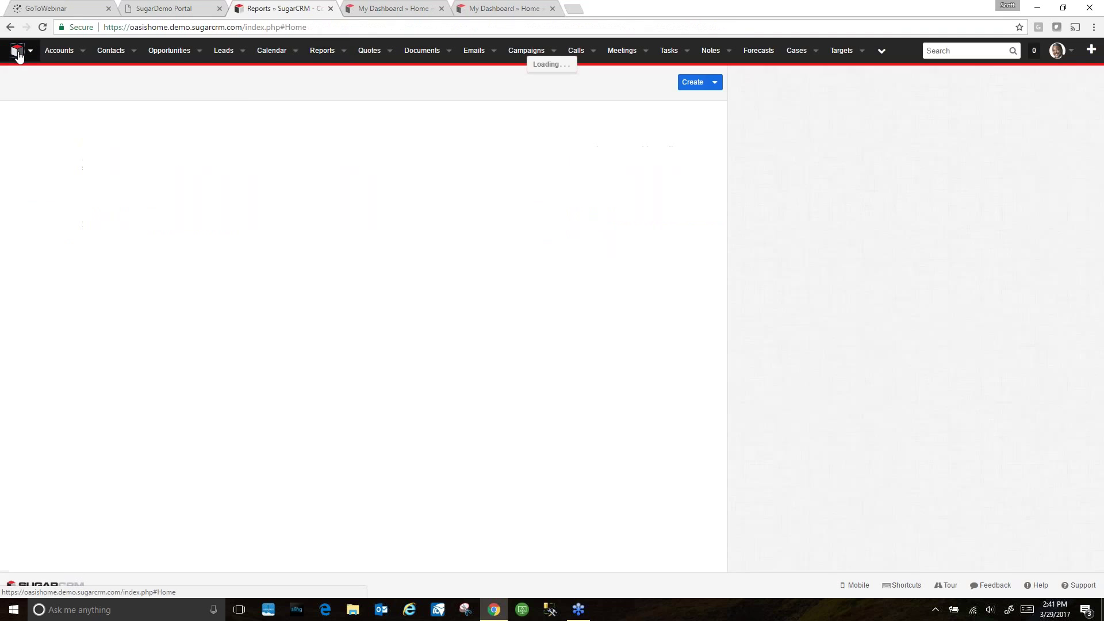